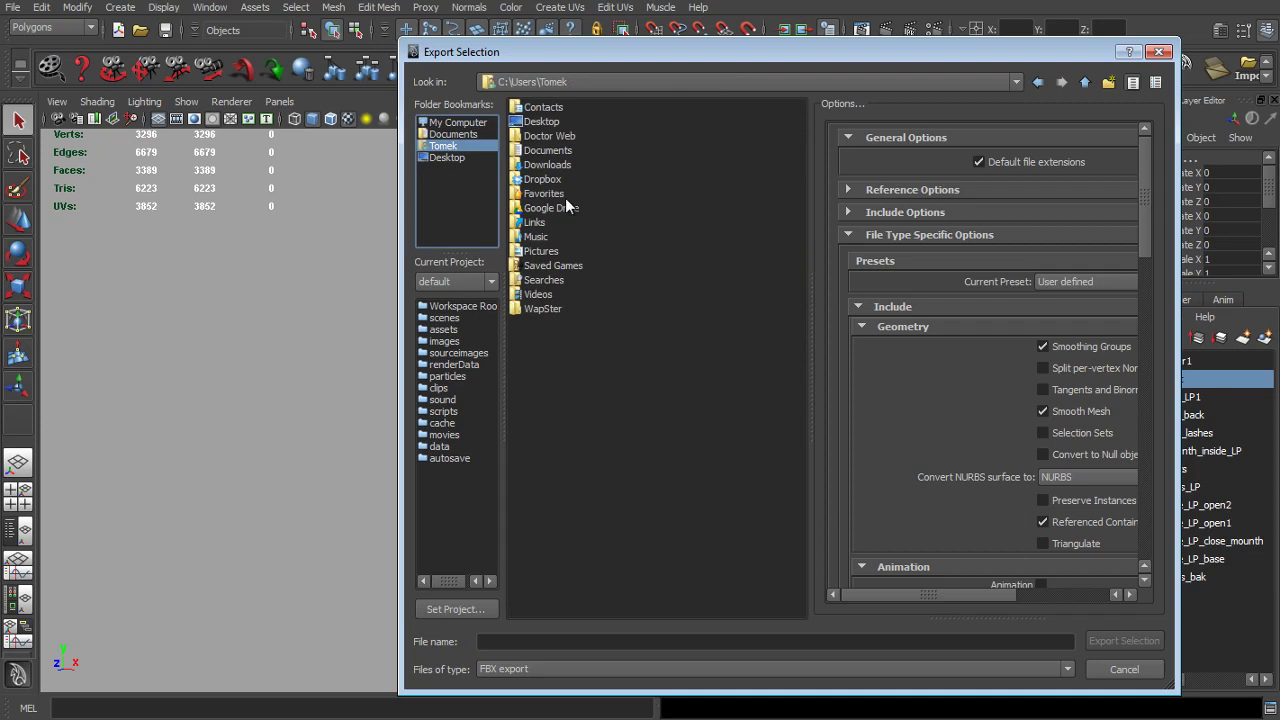
- Export the selected model as complete_model_marmoset.fbx into the project folder inside tut_project on the Desktop
{"action": "left_click", "coordinate": [535, 122]}
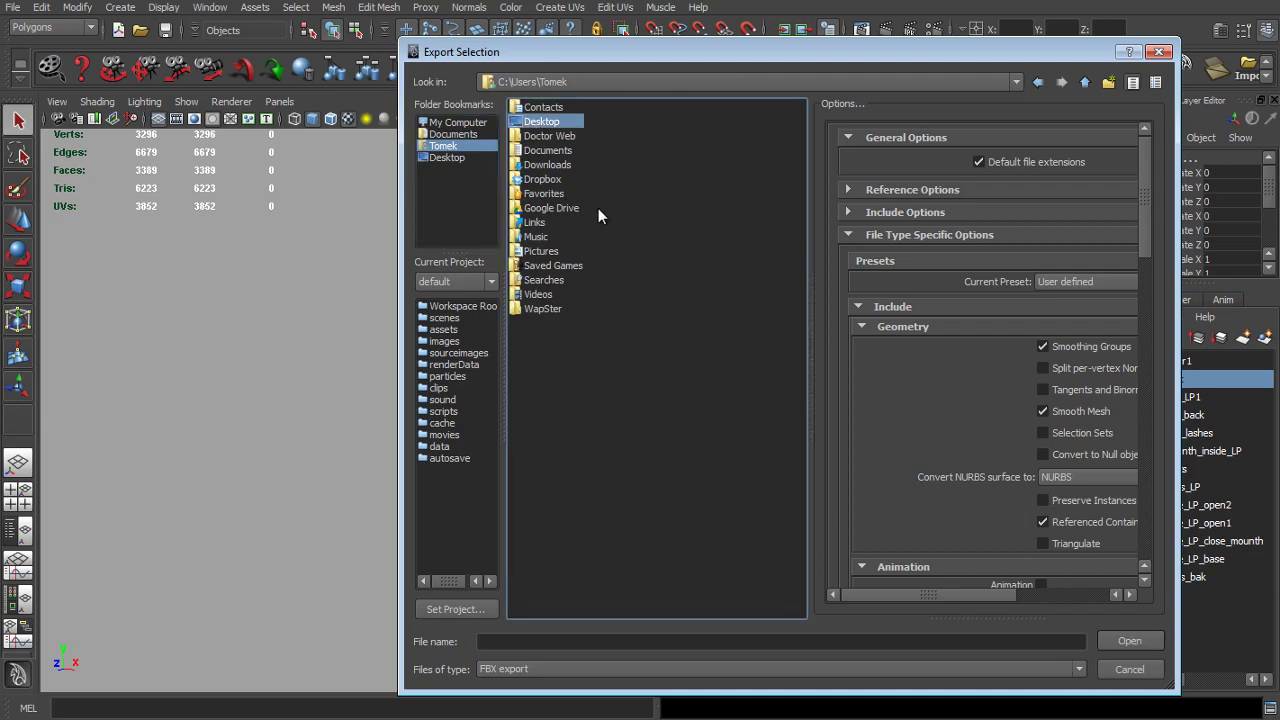
{"action": "key", "text": "Return"}
{"action": "double_click", "coordinate": [545, 409]}
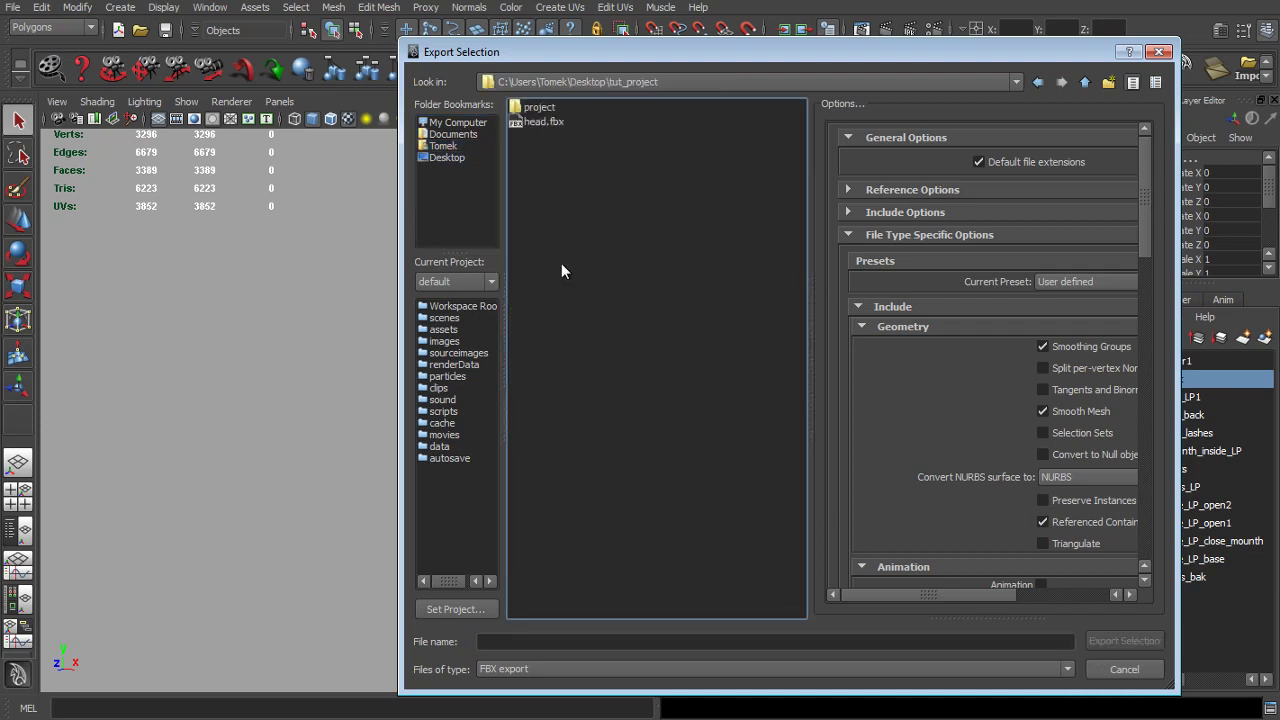
{"action": "double_click", "coordinate": [538, 108]}
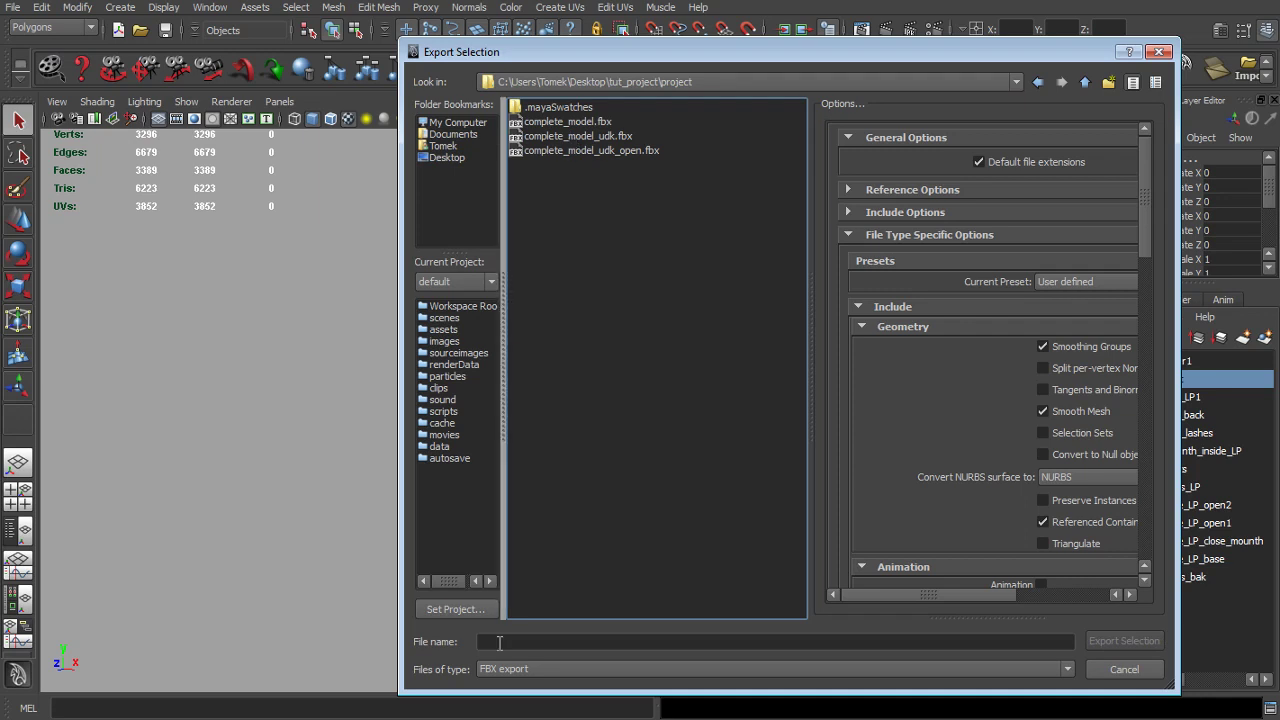
{"action": "left_click", "coordinate": [569, 137]}
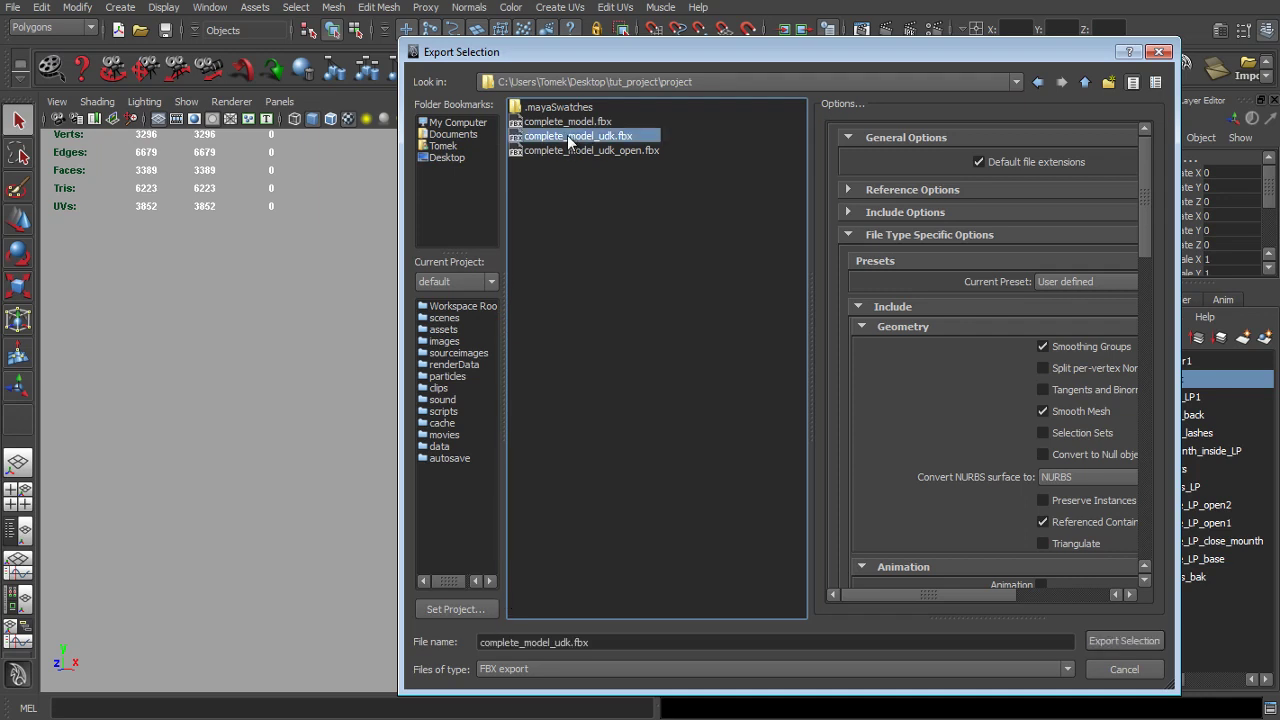
{"action": "double_click", "coordinate": [563, 642]}
{"action": "type", "text": "marmoset"}
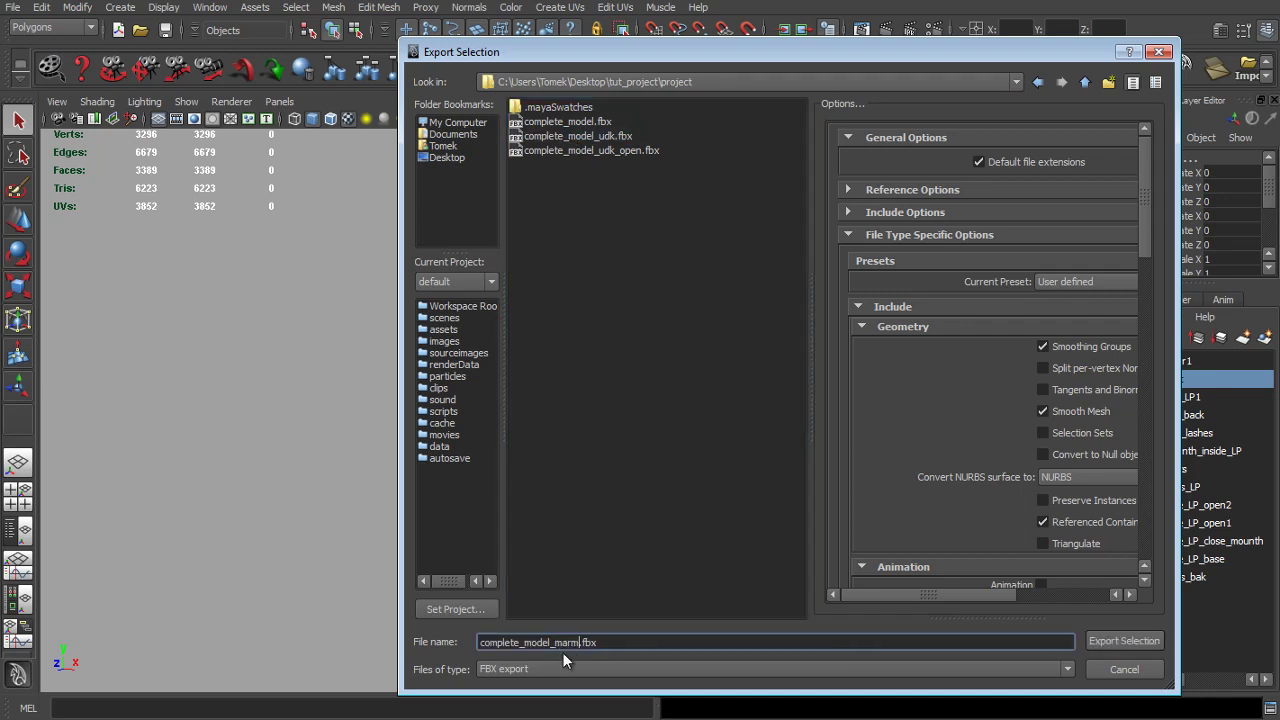
{"action": "key", "text": "Return"}
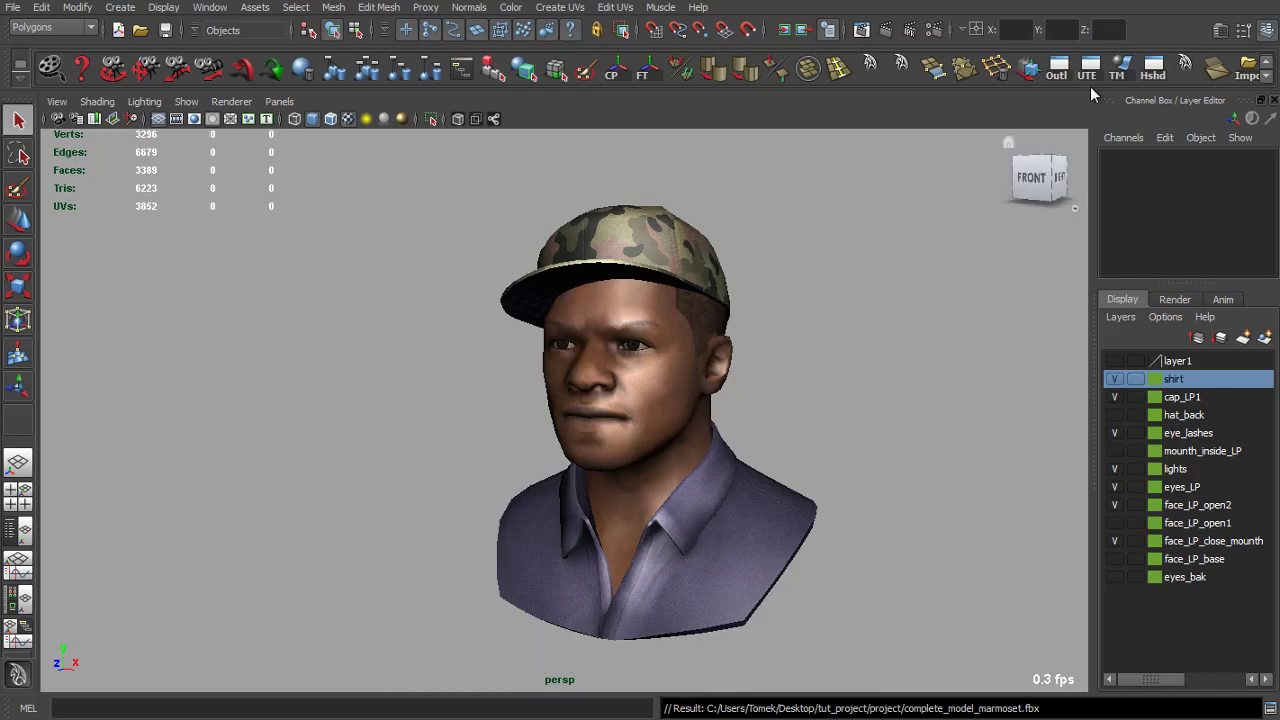
- Switch to Marmoset Toolbag and load the mesh complete_model_marmoset.fbx
{"action": "key", "text": "super+d"}
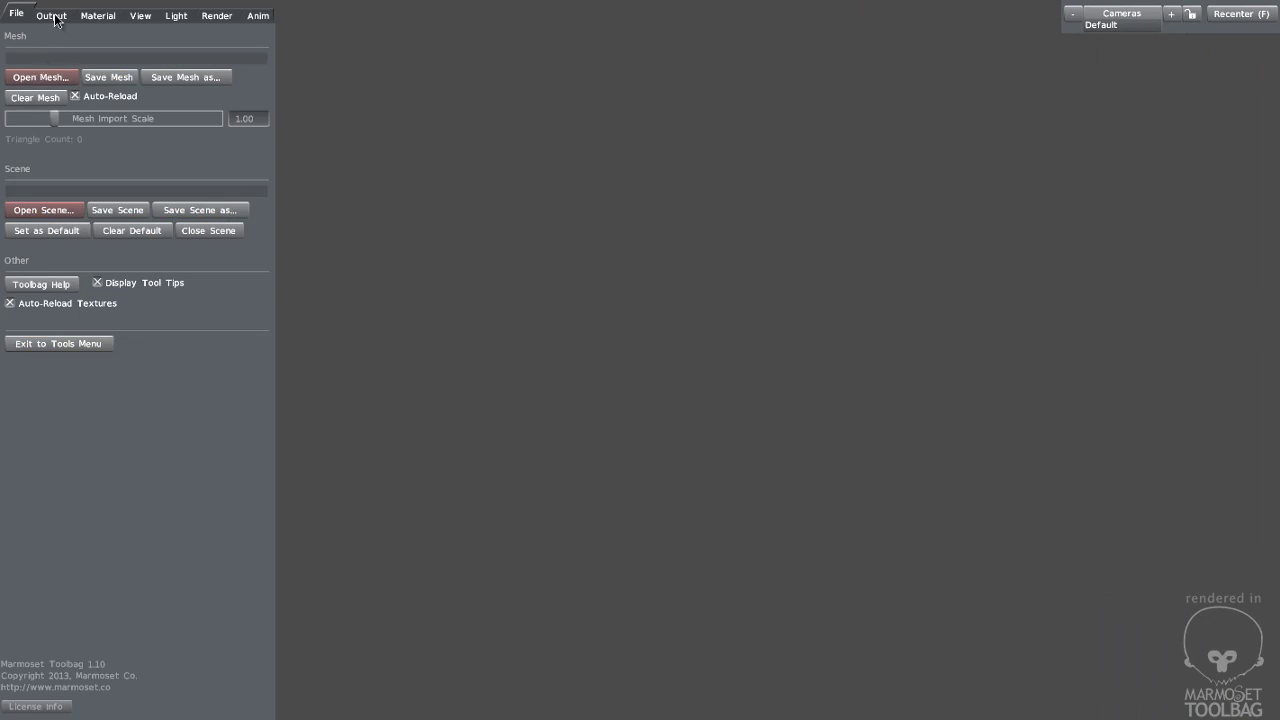
{"action": "left_click", "coordinate": [40, 77]}
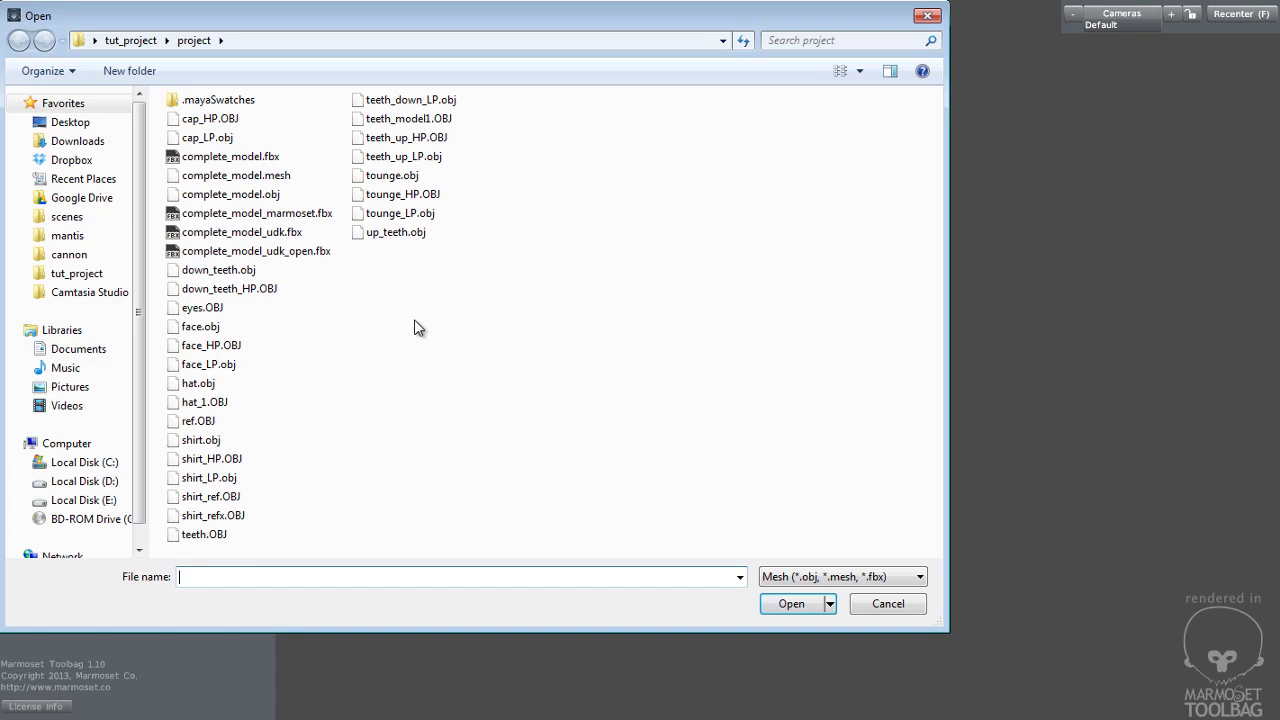
{"action": "left_click", "coordinate": [272, 213]}
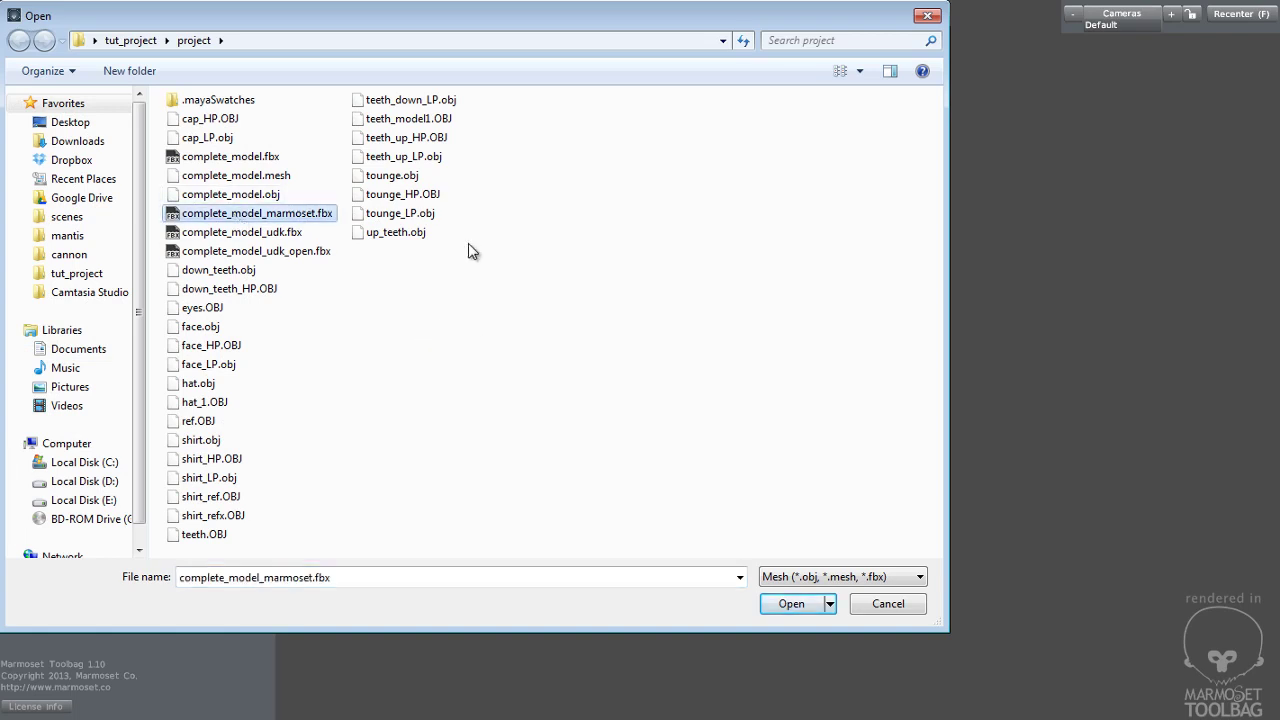
{"action": "left_click", "coordinate": [795, 604]}
- Inspect the imported bust from the front and both sides, close up and as a whole
{"action": "left_click_drag", "start_coordinate": [726, 344], "coordinate": [619, 351]}
{"action": "right_click_drag", "start_coordinate": [622, 353], "coordinate": [818, 468]}
{"action": "middle_click_drag", "start_coordinate": [736, 351], "coordinate": [768, 399]}
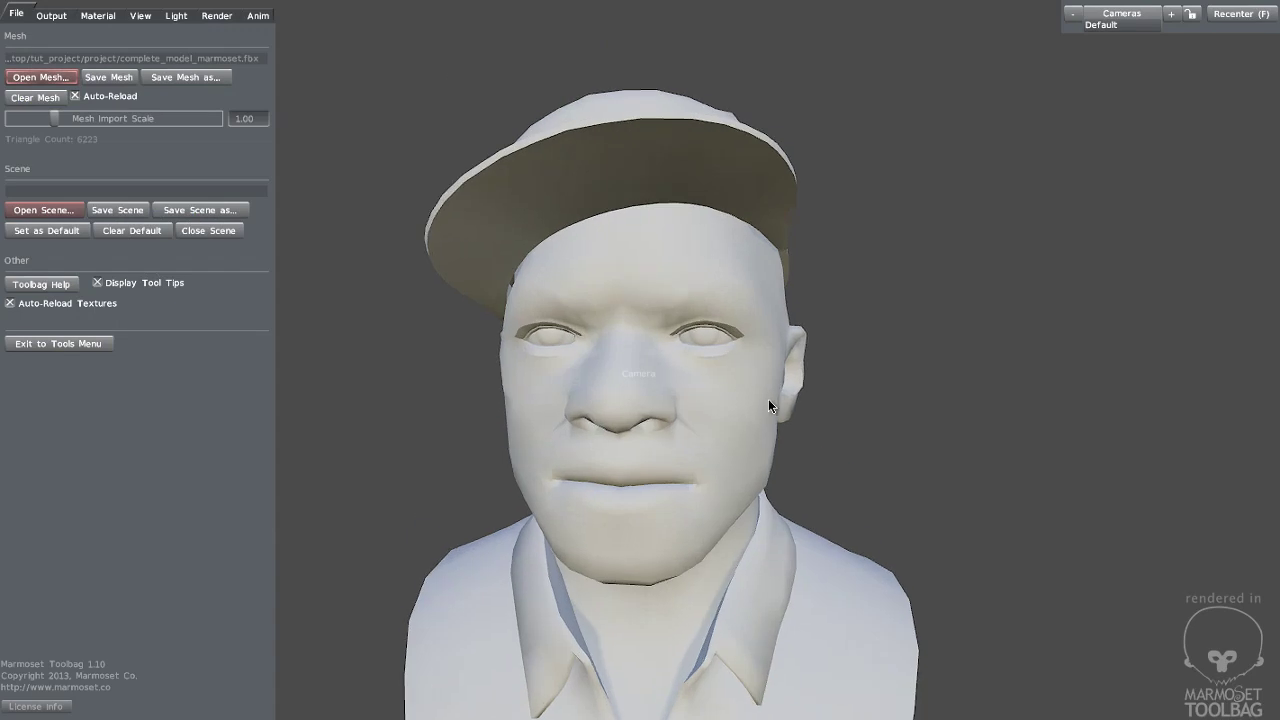
{"action": "left_click_drag", "start_coordinate": [769, 400], "coordinate": [684, 409]}
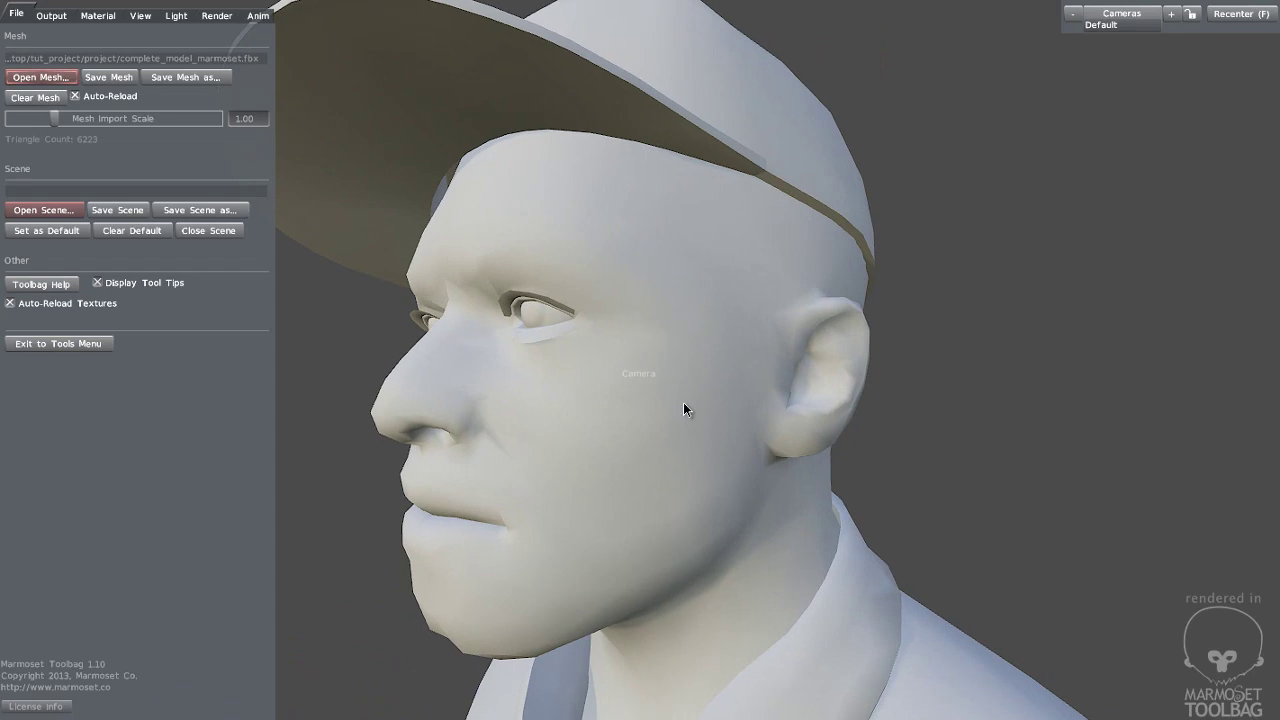
{"action": "right_click_drag", "start_coordinate": [684, 404], "coordinate": [596, 272]}
{"action": "middle_click_drag", "start_coordinate": [657, 324], "coordinate": [665, 281]}
{"action": "mouse_move", "coordinate": [665, 281]}
{"action": "left_mouse_down"}
{"action": "mouse_move", "coordinate": [969, 304]}
{"action": "mouse_move", "coordinate": [736, 298]}
{"action": "mouse_move", "coordinate": [923, 301]}
{"action": "mouse_move", "coordinate": [782, 296]}
{"action": "mouse_move", "coordinate": [866, 314]}
{"action": "mouse_move", "coordinate": [889, 358]}
{"action": "mouse_move", "coordinate": [929, 330]}
{"action": "mouse_move", "coordinate": [923, 341]}
{"action": "left_mouse_up"}
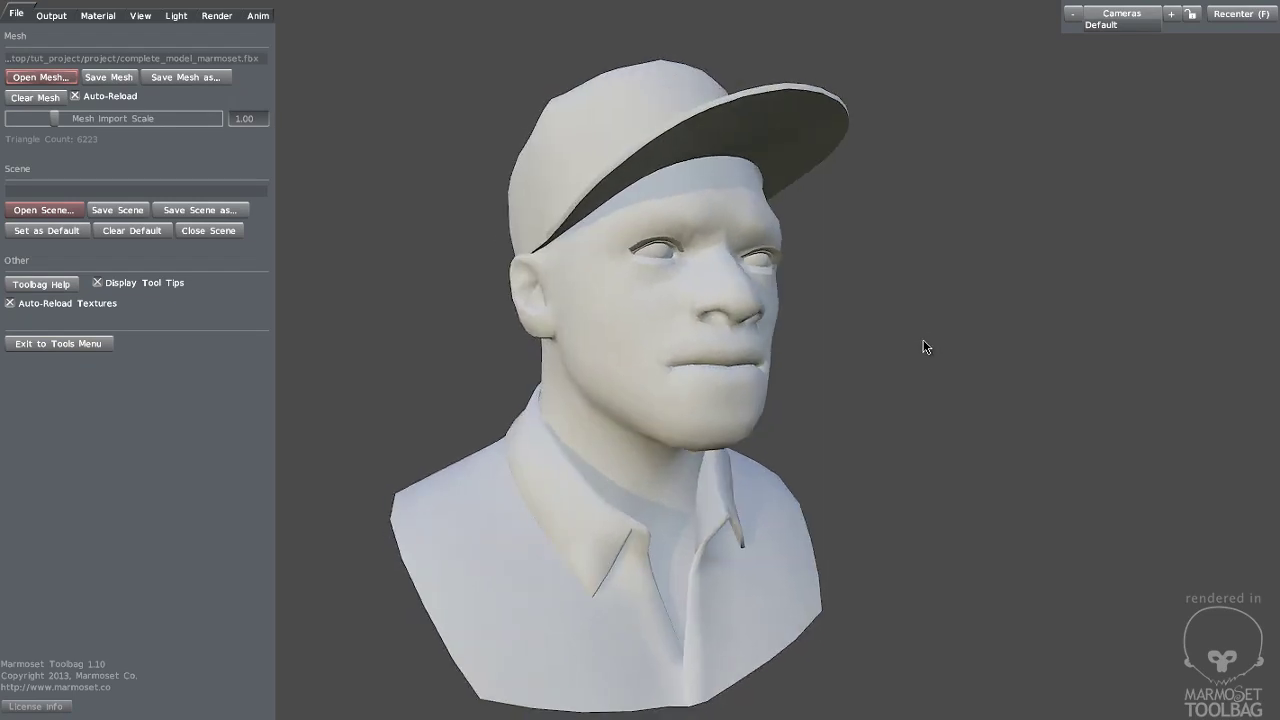
- Go through the mesh chunks in the material settings to identify which part of the bust each one is
{"action": "left_click", "coordinate": [51, 17]}
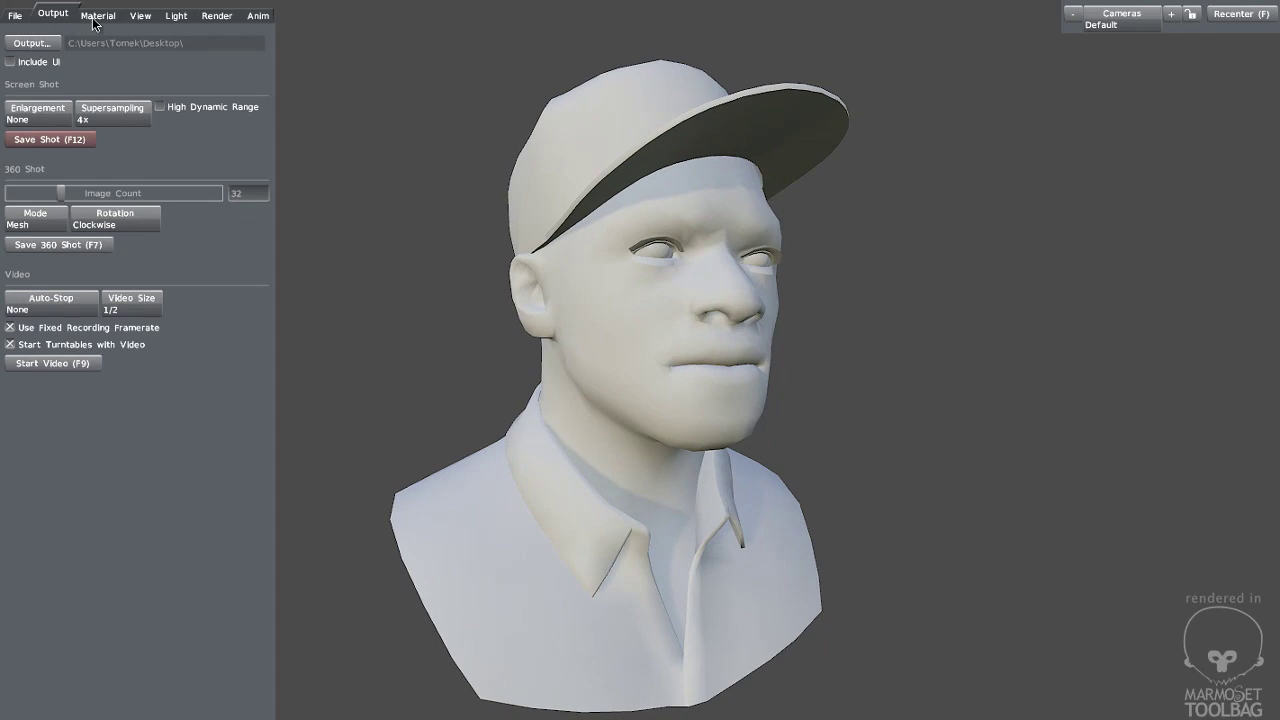
{"action": "left_click", "coordinate": [95, 17]}
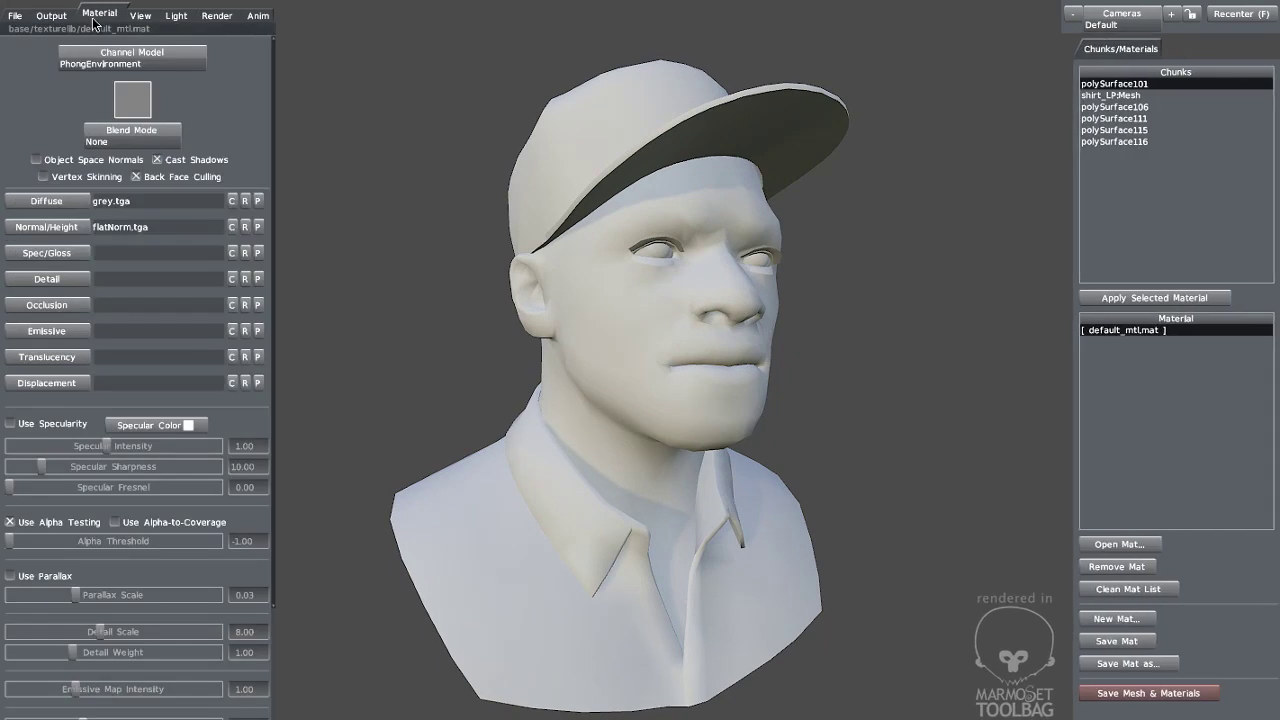
{"action": "left_click", "coordinate": [1115, 95]}
{"action": "left_click", "coordinate": [1119, 108]}
{"action": "left_click", "coordinate": [1119, 118]}
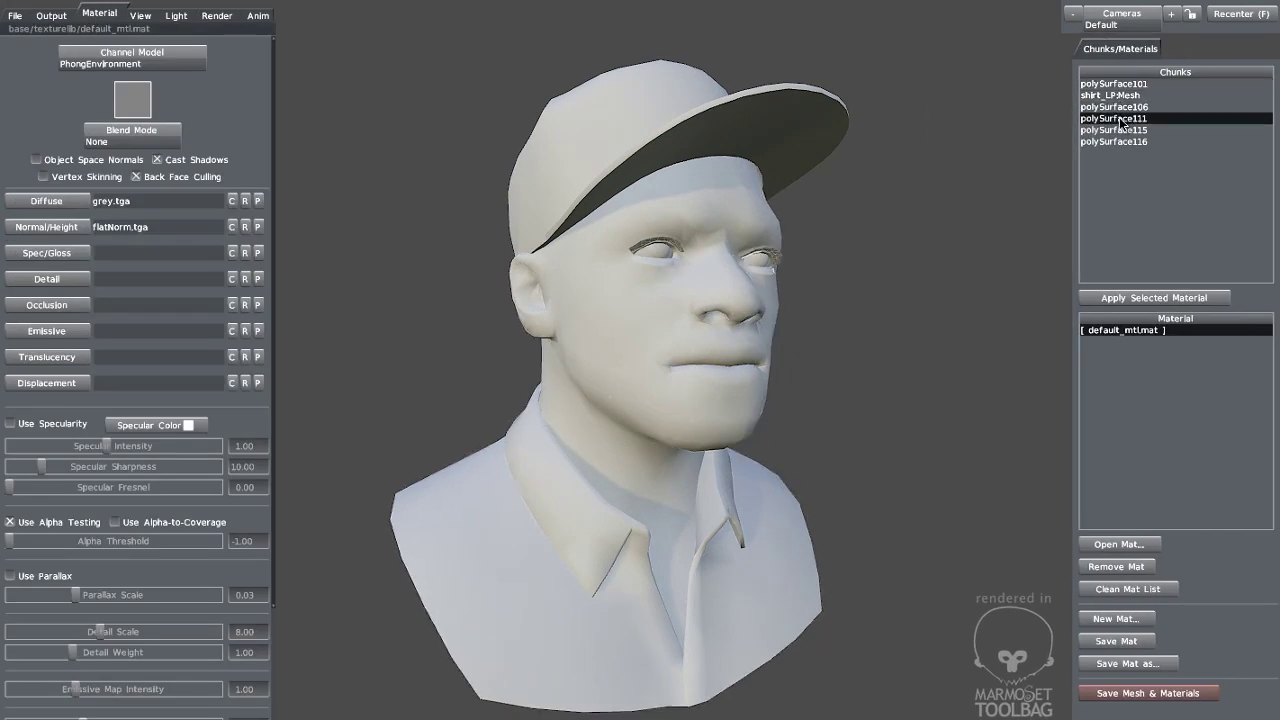
{"action": "left_click", "coordinate": [1117, 130]}
{"action": "left_click", "coordinate": [1117, 142]}
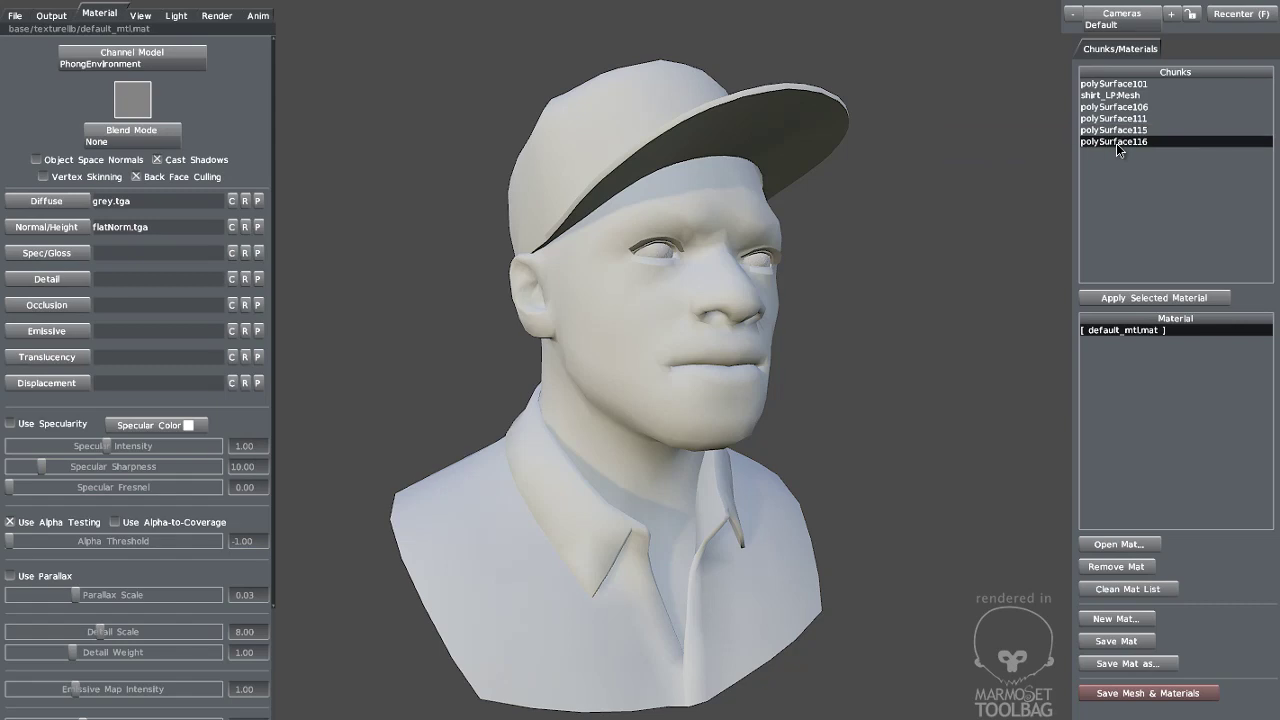
{"action": "left_click_drag", "start_coordinate": [816, 183], "coordinate": [840, 235]}
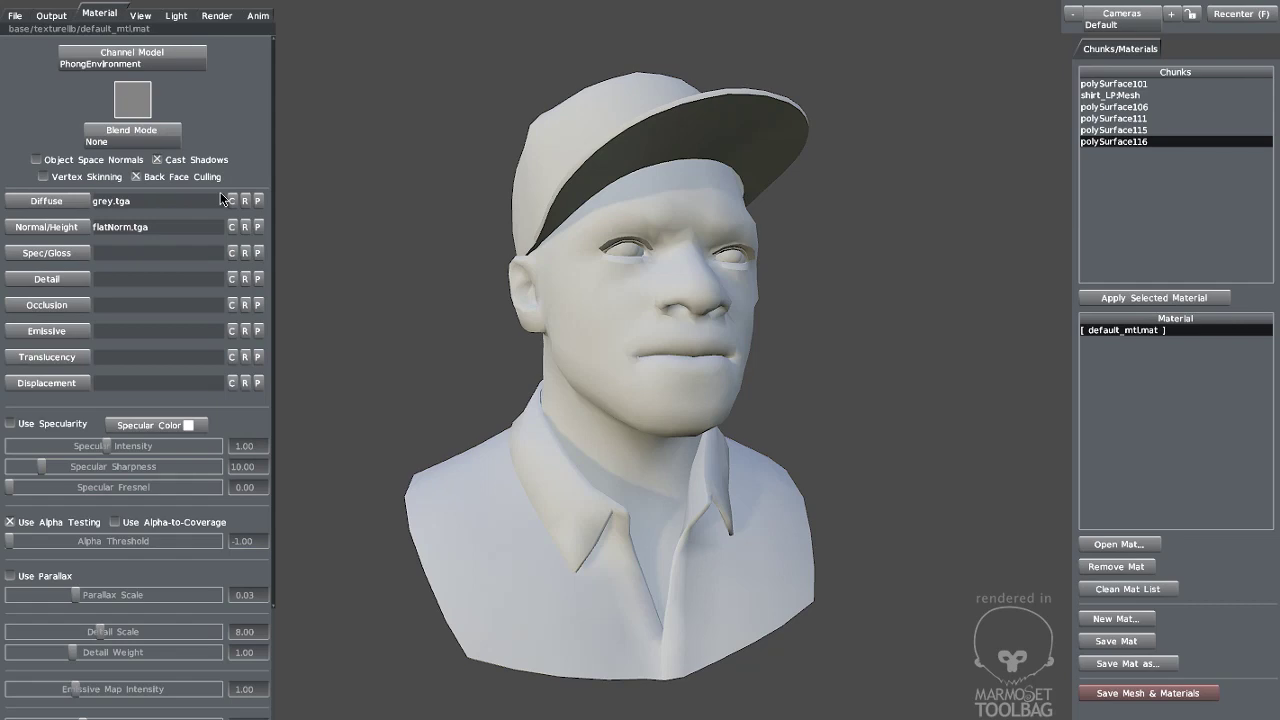
- Create a new material named head_mat1 in the project folder and apply it to the polySurface106 chunk
{"action": "left_click", "coordinate": [1125, 132]}
{"action": "left_click", "coordinate": [1122, 119]}
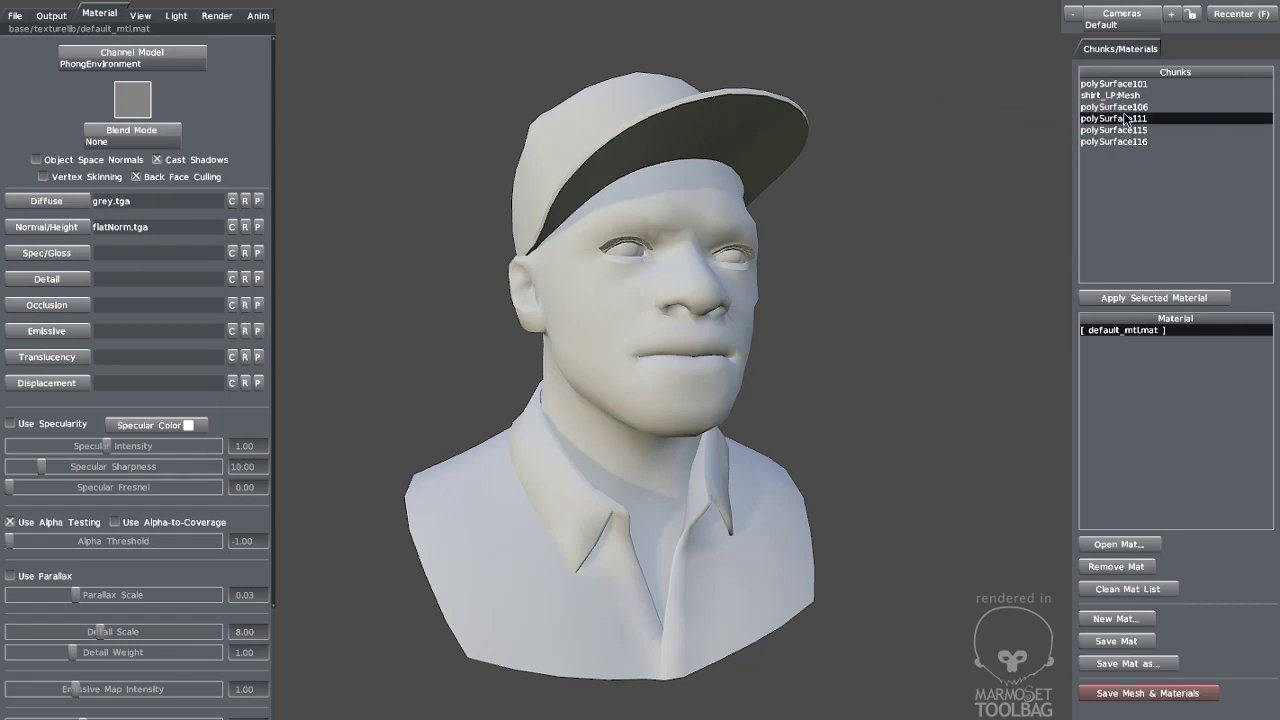
{"action": "left_click", "coordinate": [1122, 107]}
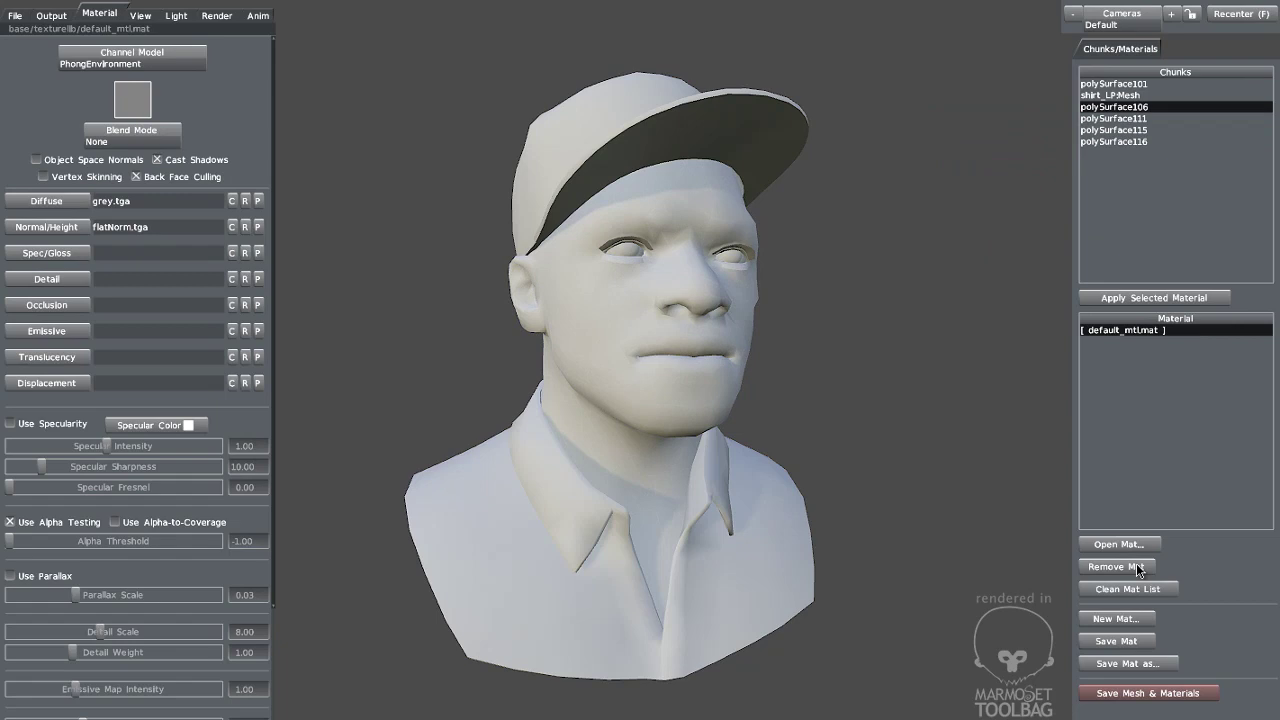
{"action": "left_click", "coordinate": [1118, 619]}
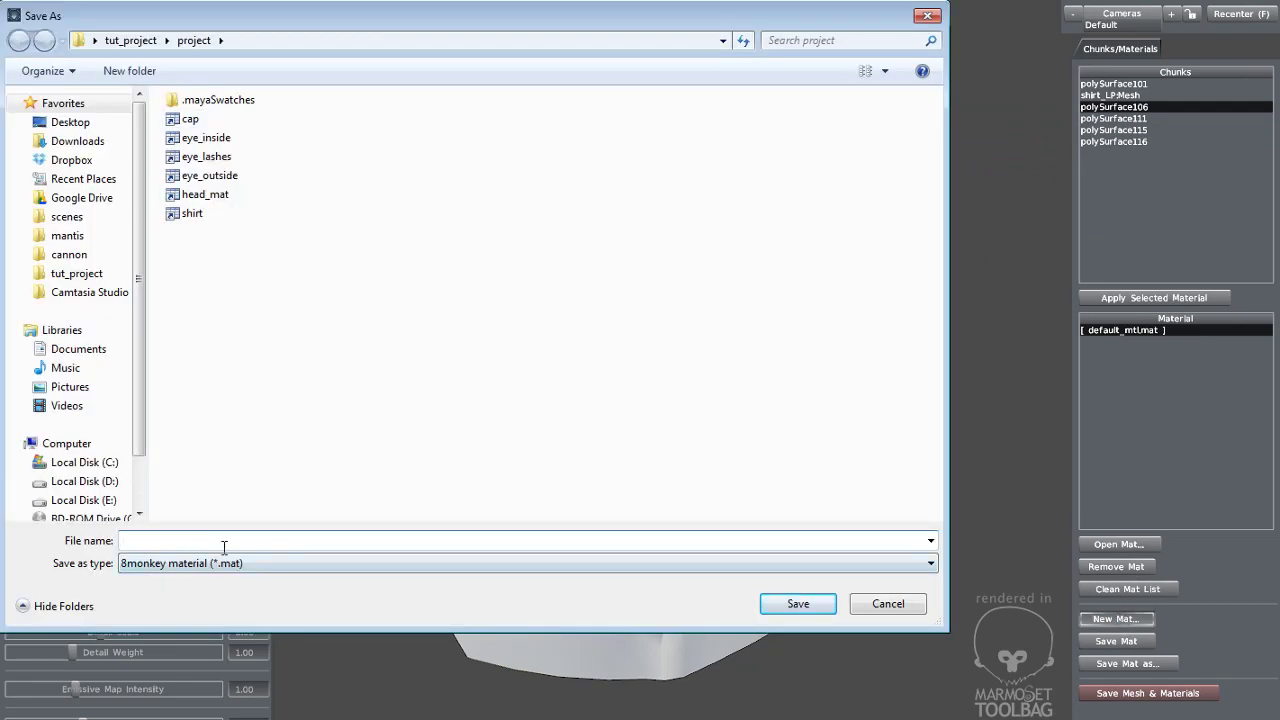
{"action": "type", "text": "head_"}
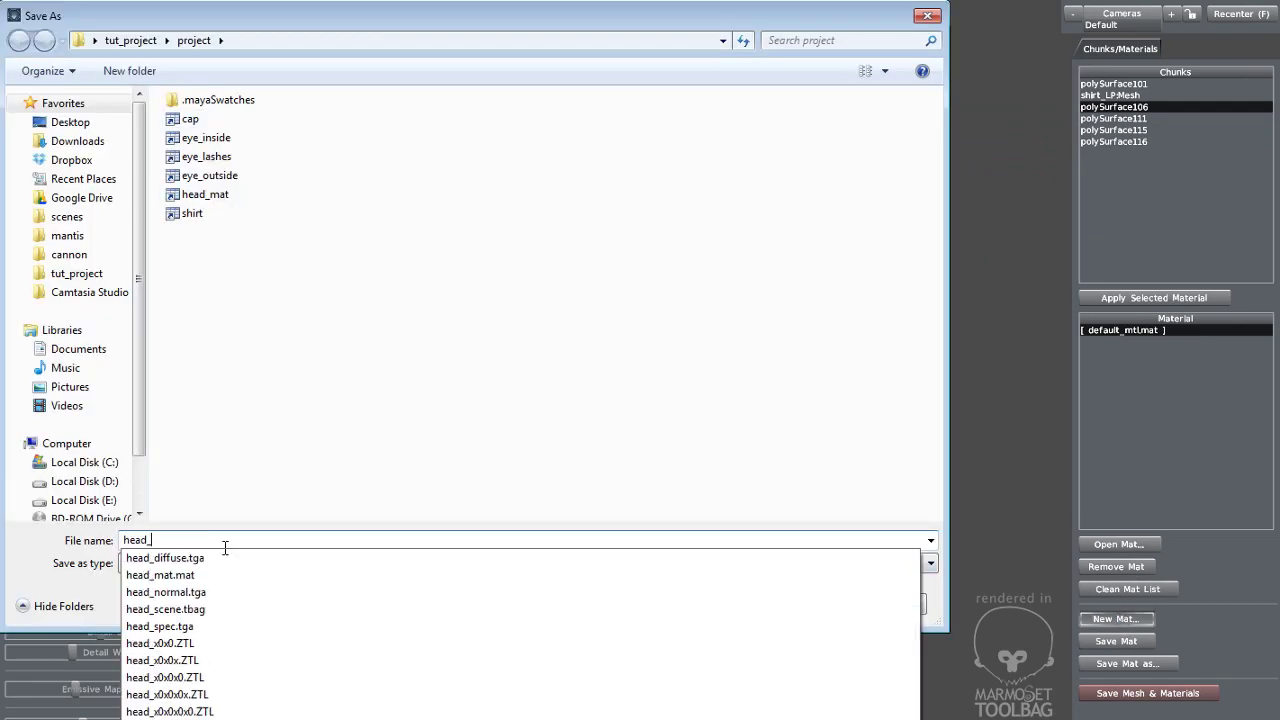
{"action": "type", "text": "mat"}
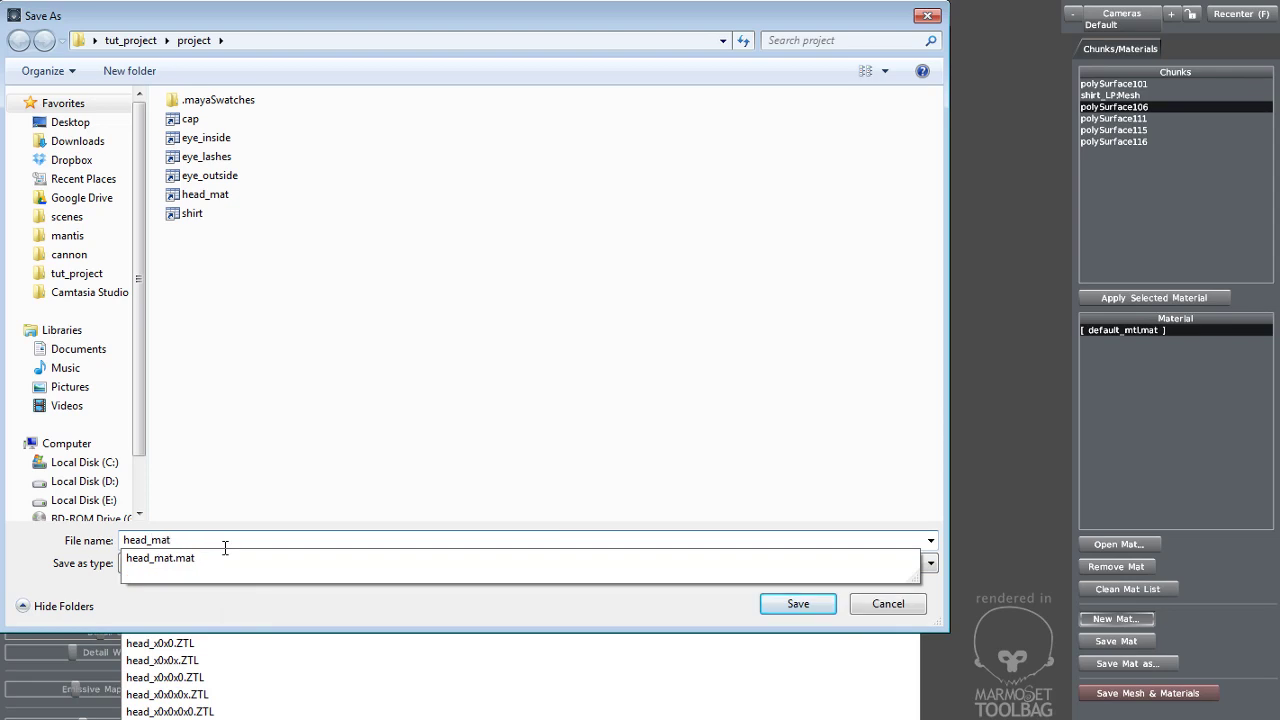
{"action": "type", "text": "1"}
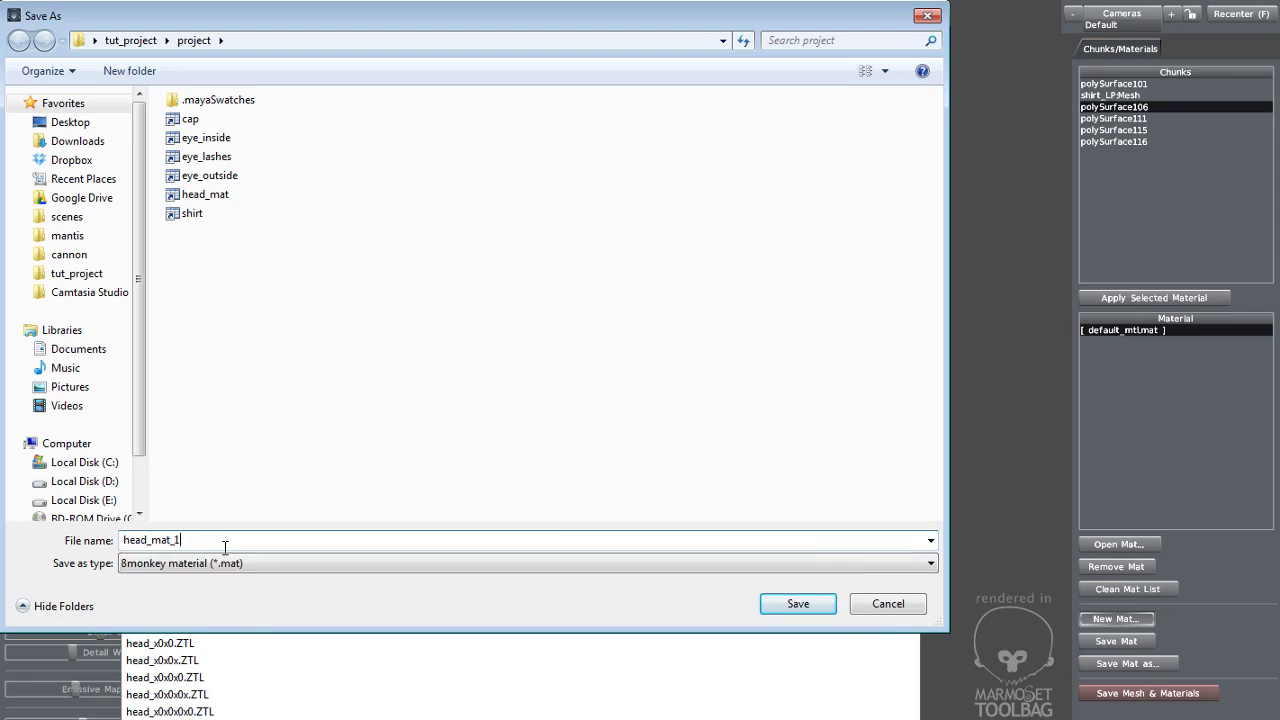
{"action": "key", "text": "Return"}
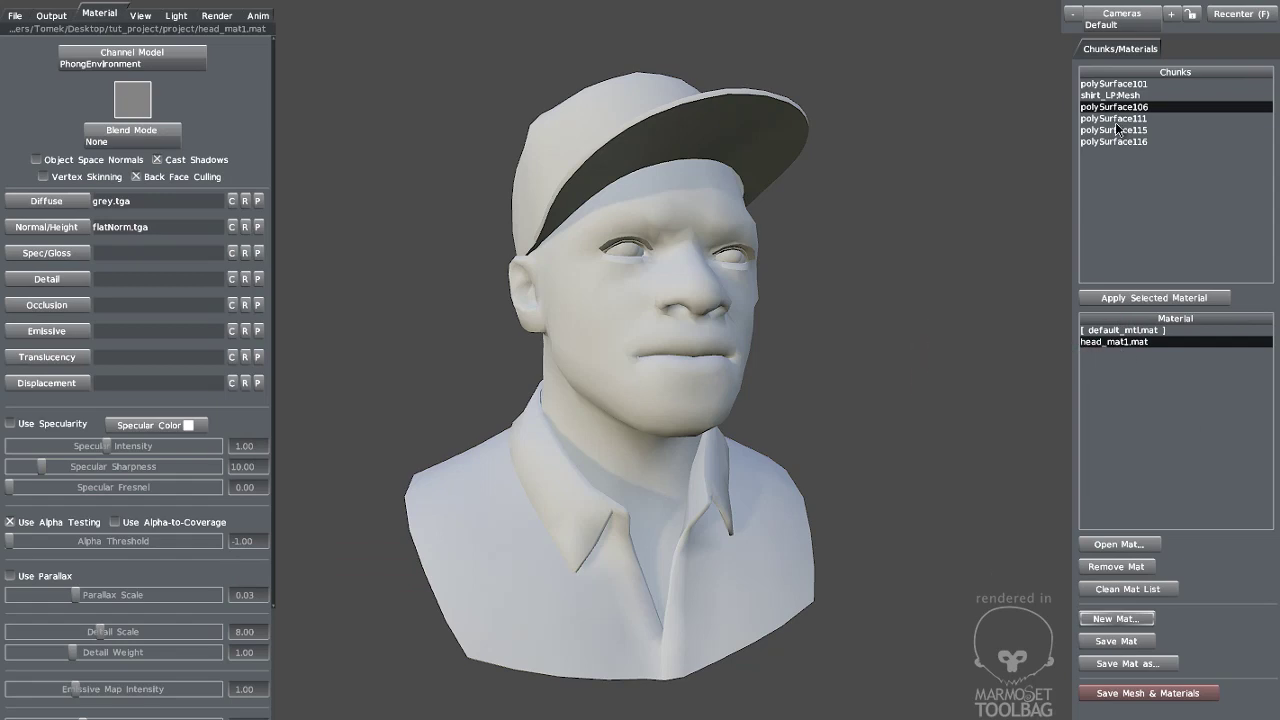
{"action": "left_click", "coordinate": [1123, 296]}
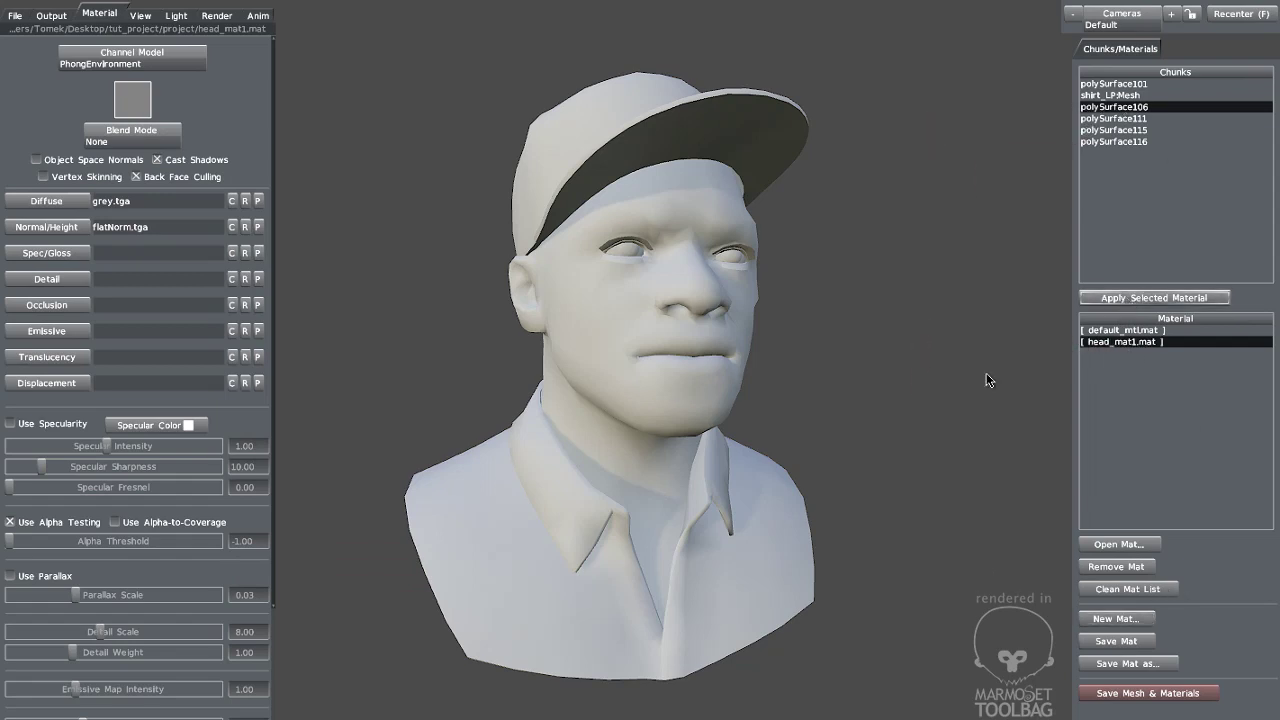
- Clear the default diffuse and normal textures from head_mat1 and load head_diffuse.tga as its diffuse map
{"action": "left_click", "coordinate": [232, 202]}
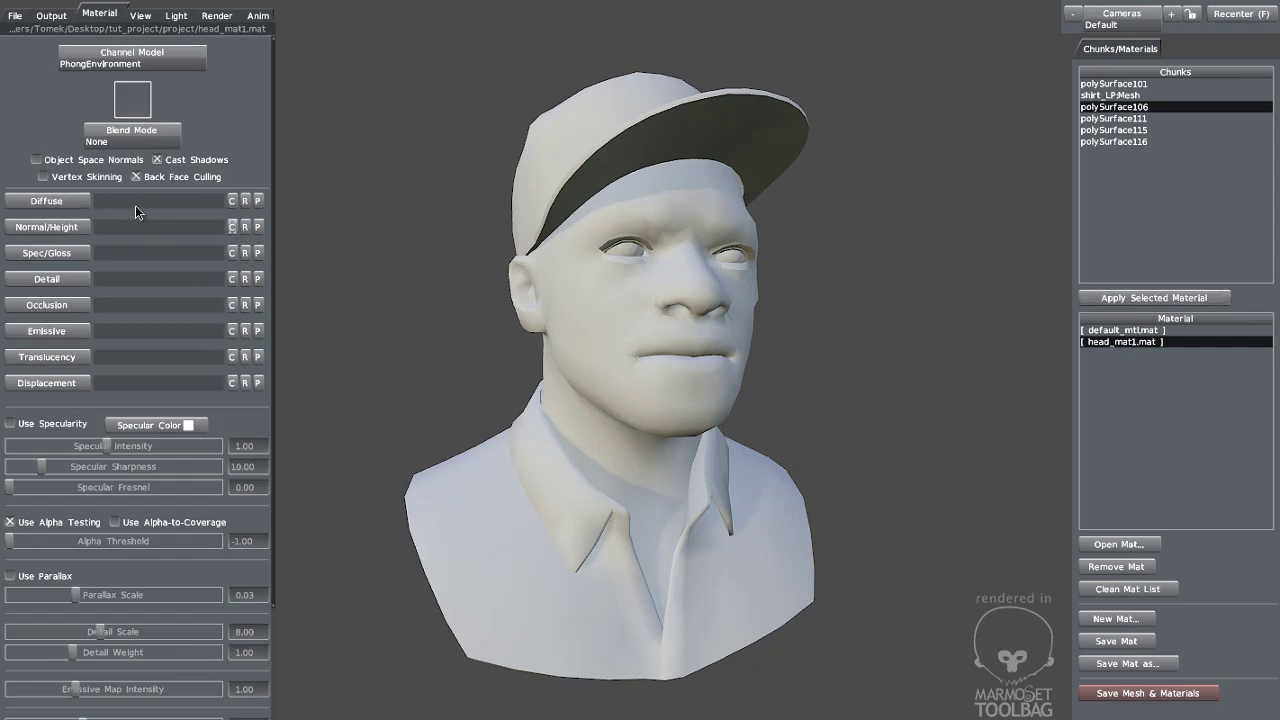
{"action": "left_click", "coordinate": [40, 201]}
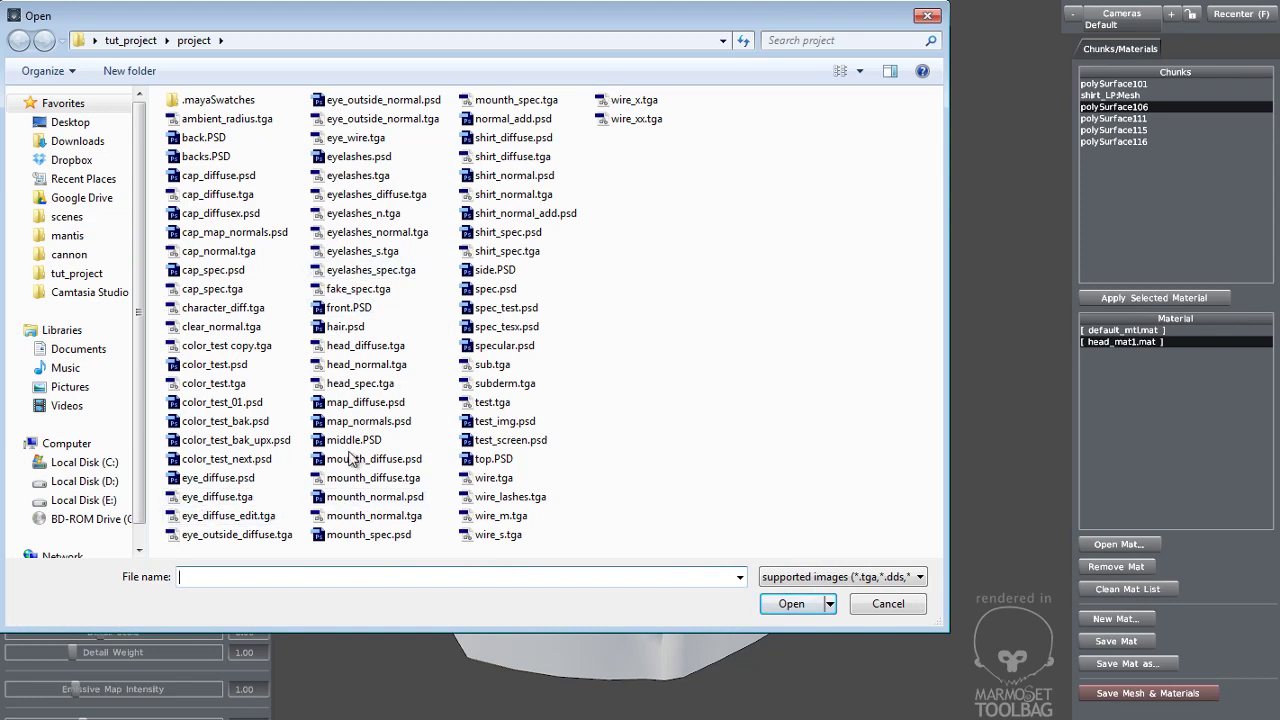
{"action": "left_click", "coordinate": [362, 345]}
{"action": "left_click", "coordinate": [824, 602]}
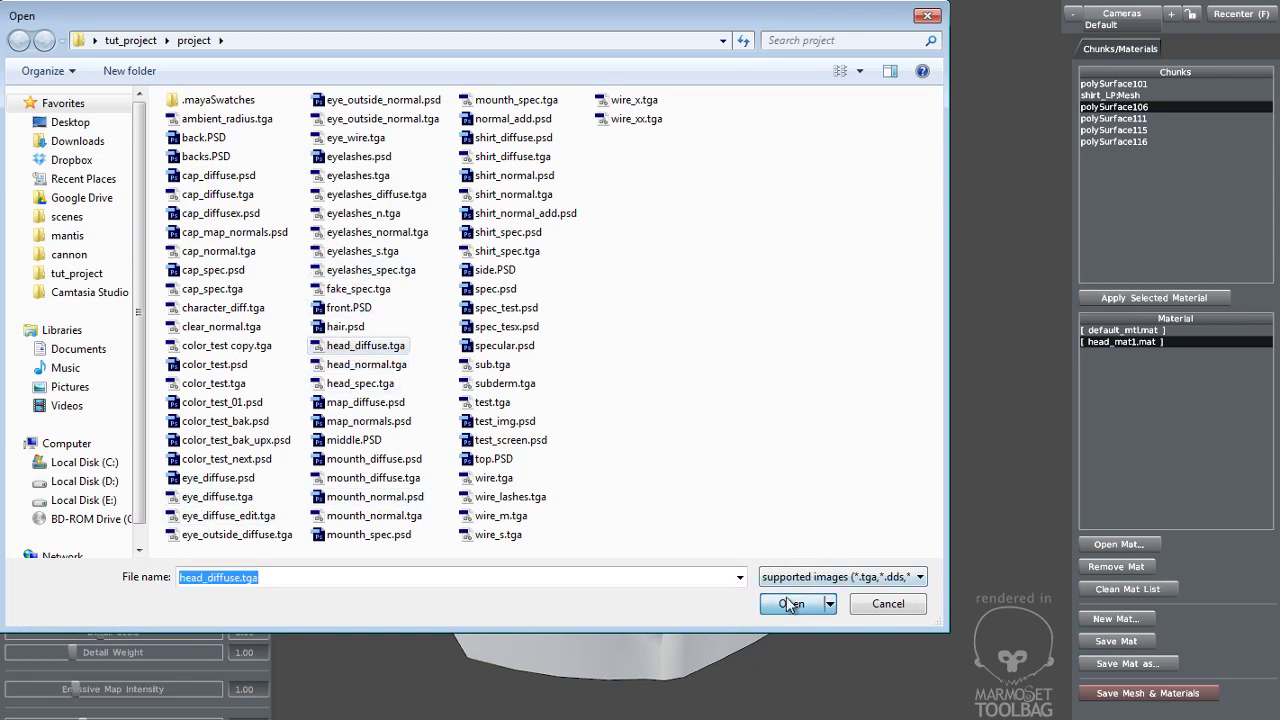
{"action": "left_click_drag", "start_coordinate": [771, 382], "coordinate": [733, 387]}
{"action": "scroll", "coordinate": [750, 381], "scroll_direction": "up", "scroll_amount": 3}
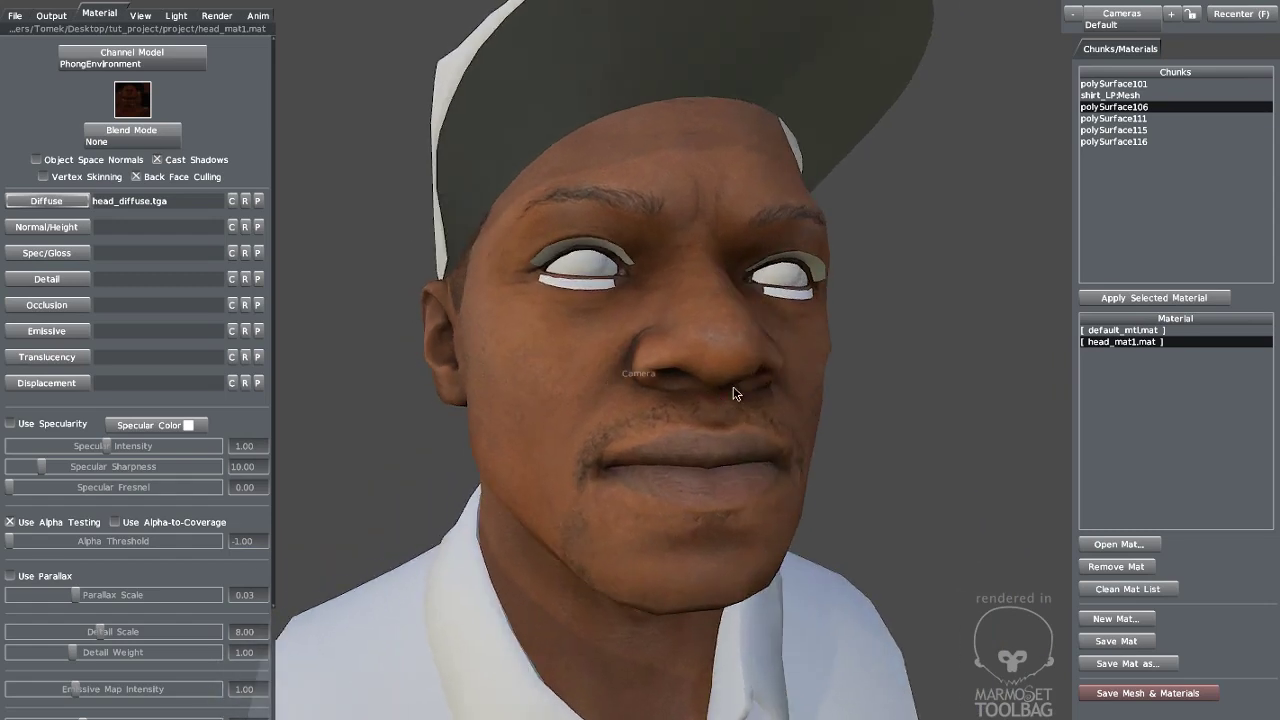
- Load head_normal.tga as the normal map of head_mat1 and check the shading on the face
{"action": "left_click", "coordinate": [60, 228]}
{"action": "left_click", "coordinate": [362, 365]}
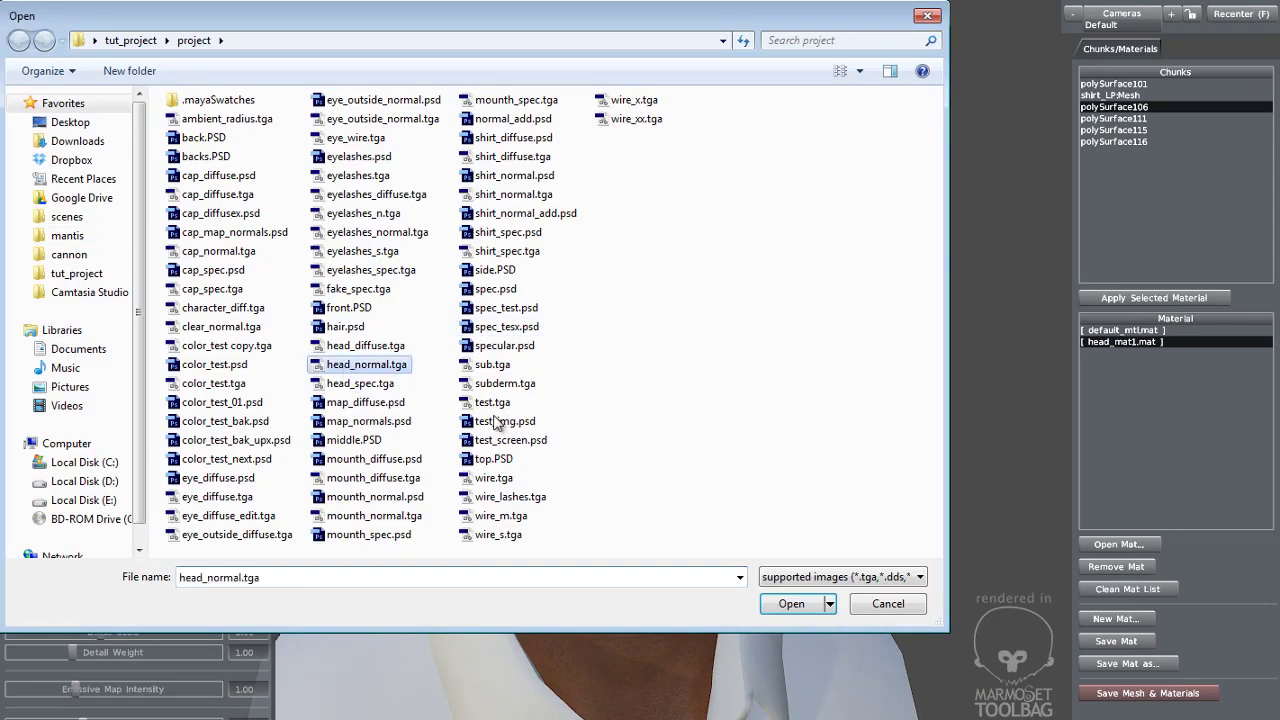
{"action": "key", "text": "Return"}
{"action": "left_click_drag", "start_coordinate": [711, 466], "coordinate": [626, 291]}
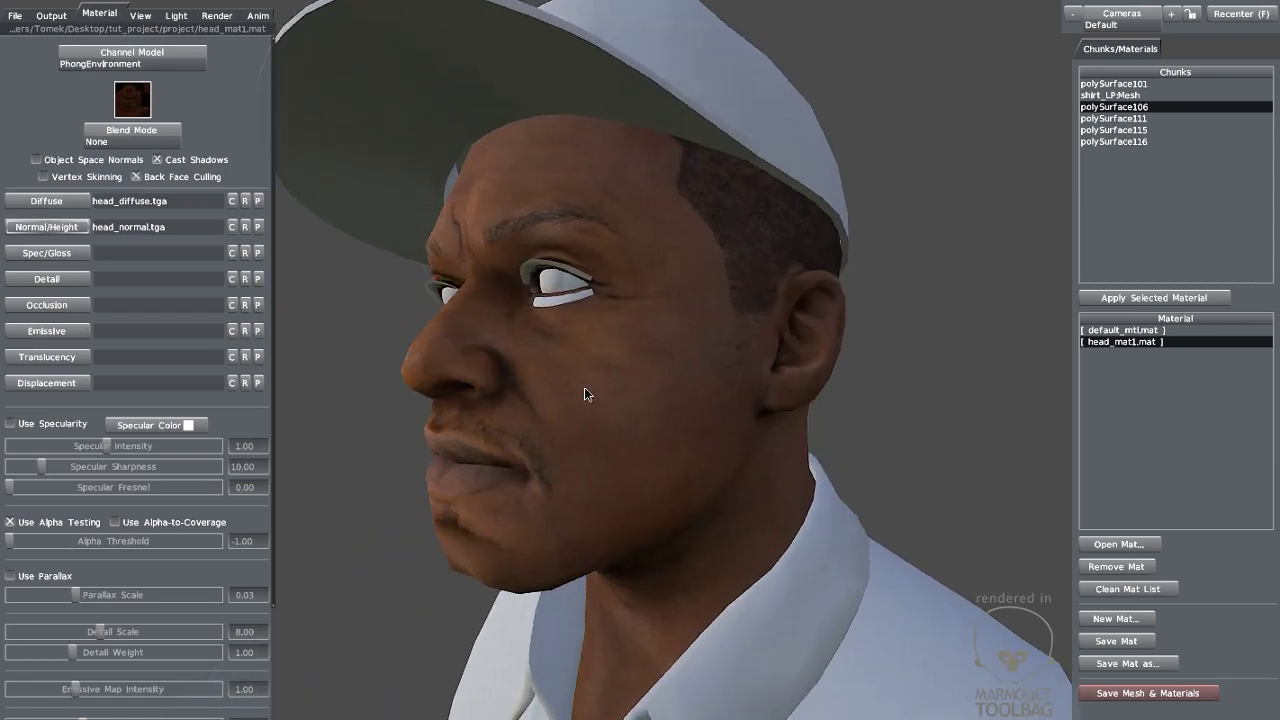
{"action": "left_click_drag", "start_coordinate": [597, 378], "coordinate": [604, 372]}
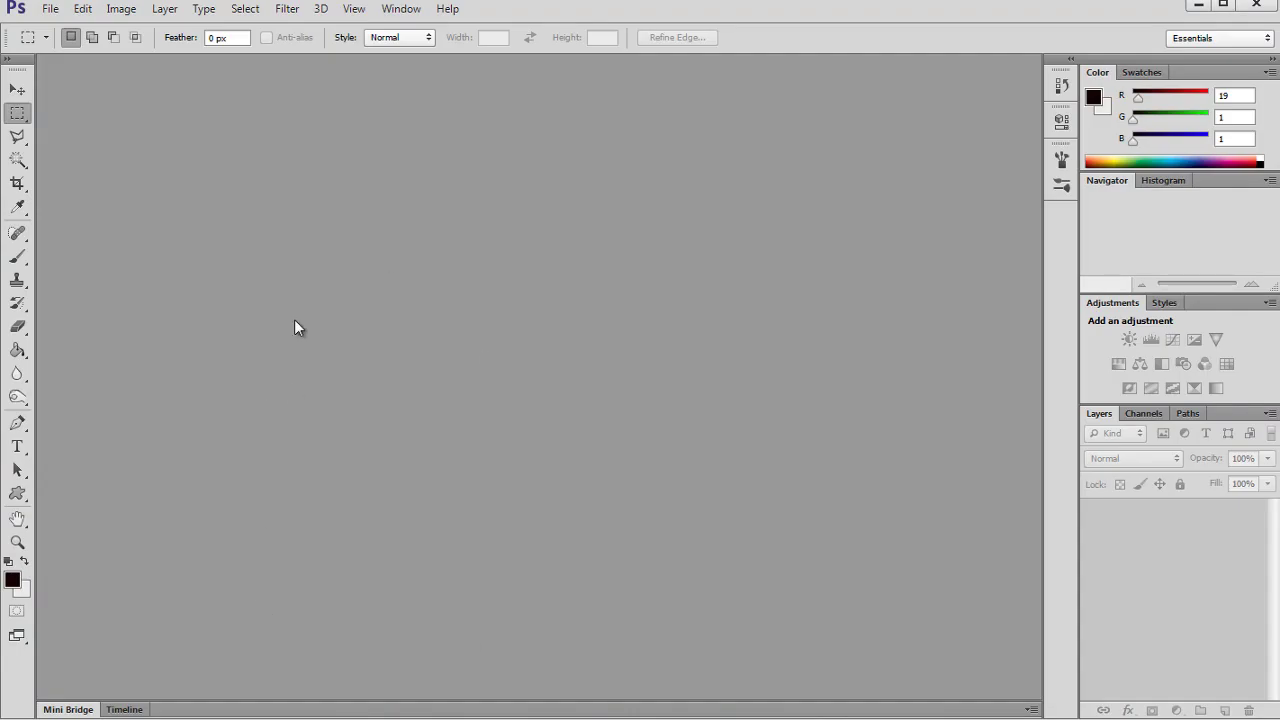
- Switch to Photoshop and open head_normal.tga from the project folder
{"action": "double_click", "coordinate": [294, 327]}
{"action": "left_click_drag", "start_coordinate": [748, 151], "coordinate": [514, 106]}
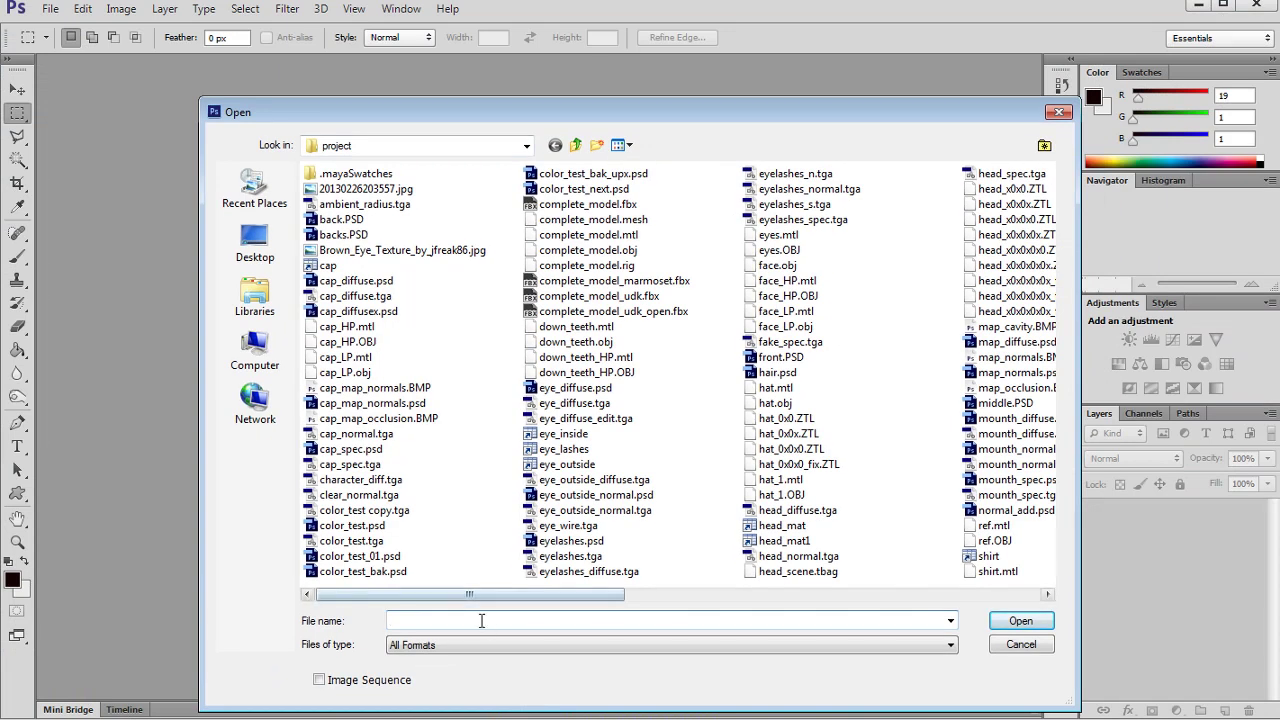
{"action": "type", "text": "head"}
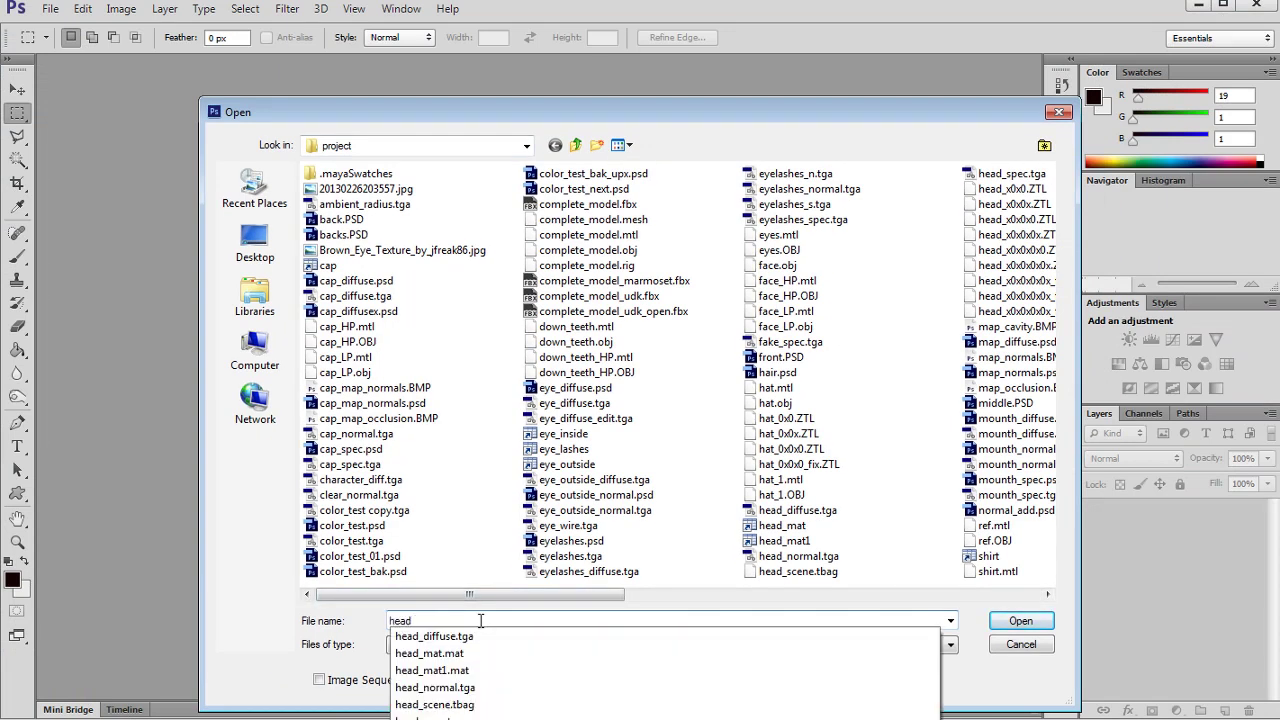
{"action": "type", "text": "_norm"}
{"action": "key", "text": "Return"}
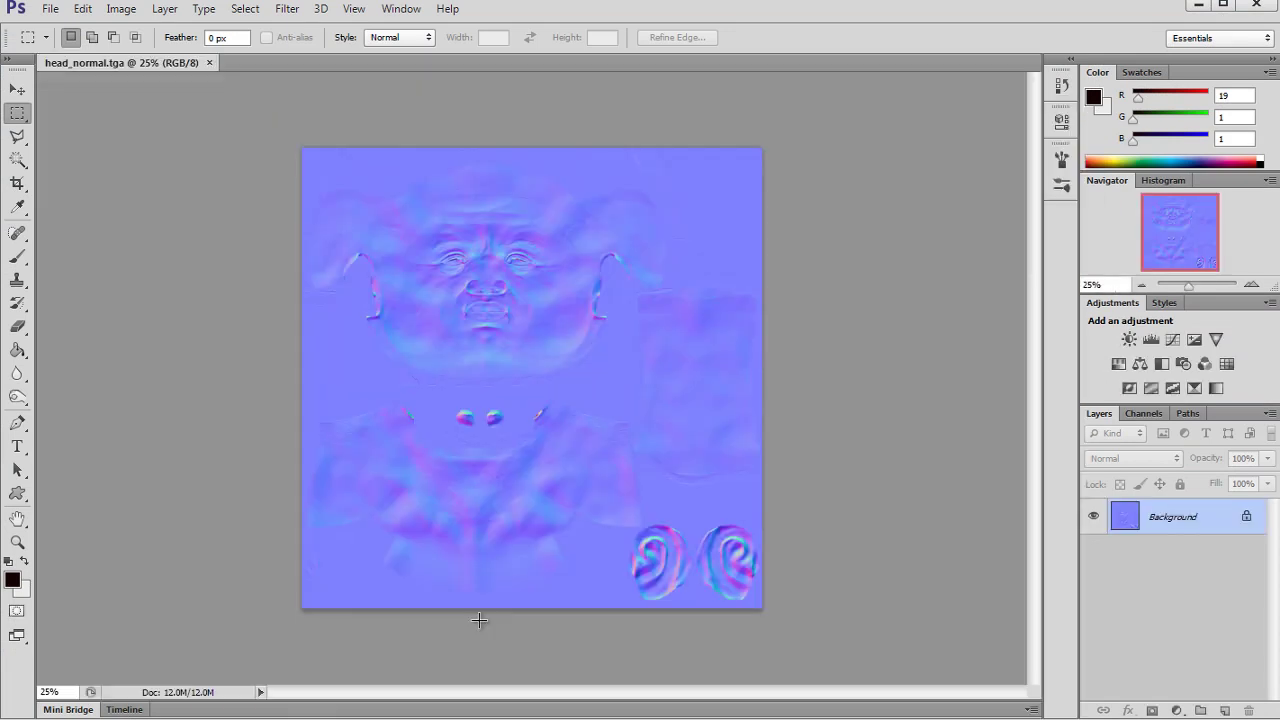
- Inspect head_normal.tga at closer range, close it, and bring up the Open dialog for another project file
{"action": "left_click", "coordinate": [1251, 285]}
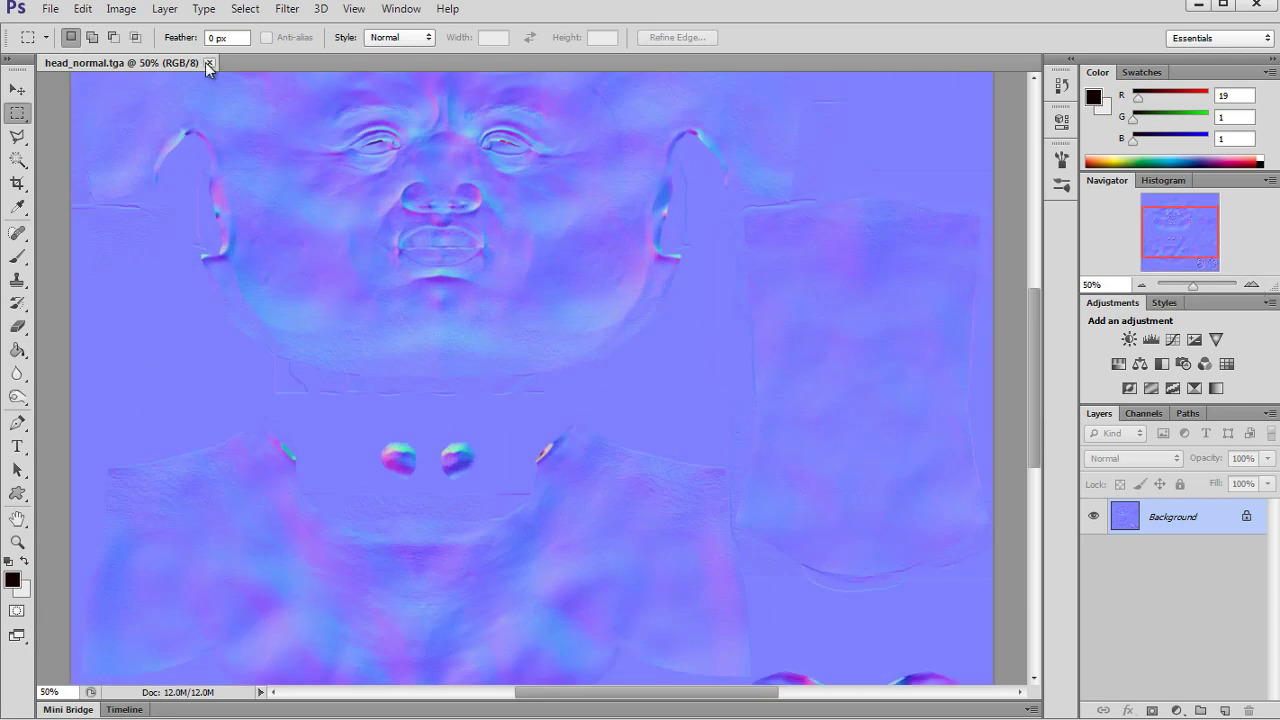
{"action": "left_click", "coordinate": [208, 63]}
{"action": "double_click", "coordinate": [260, 287]}
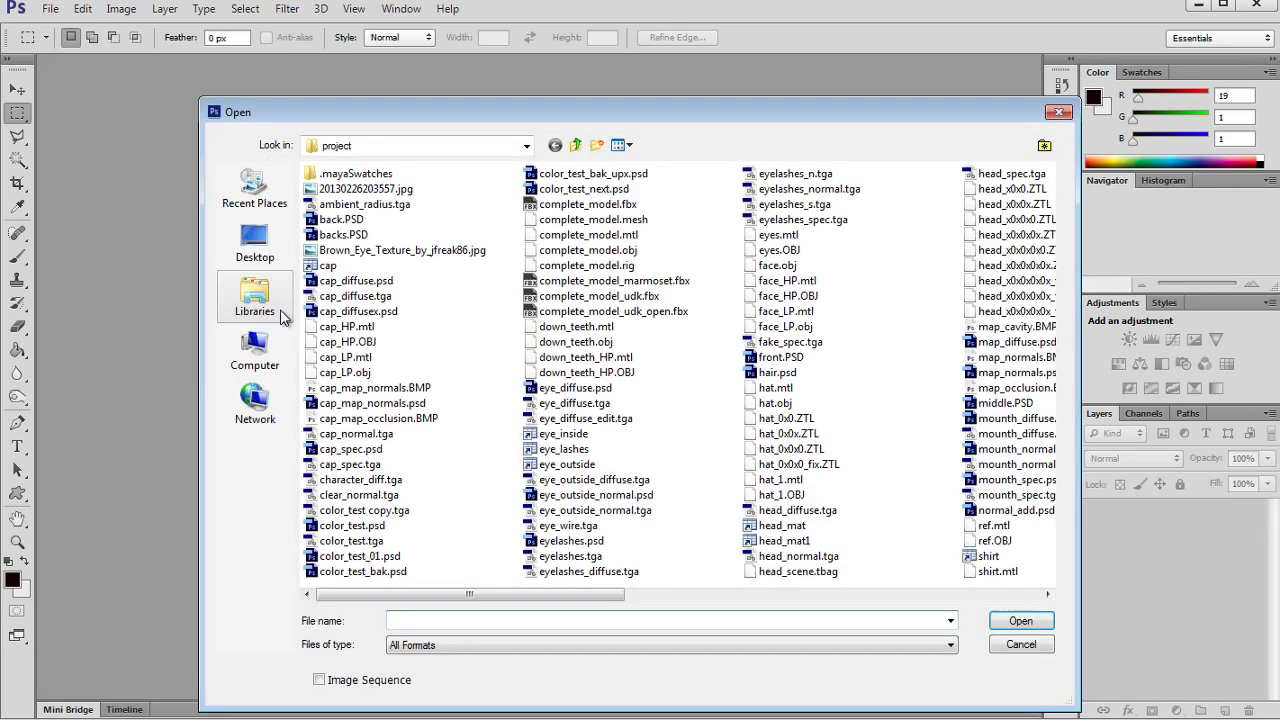
{"action": "type", "text": "head_normal"}
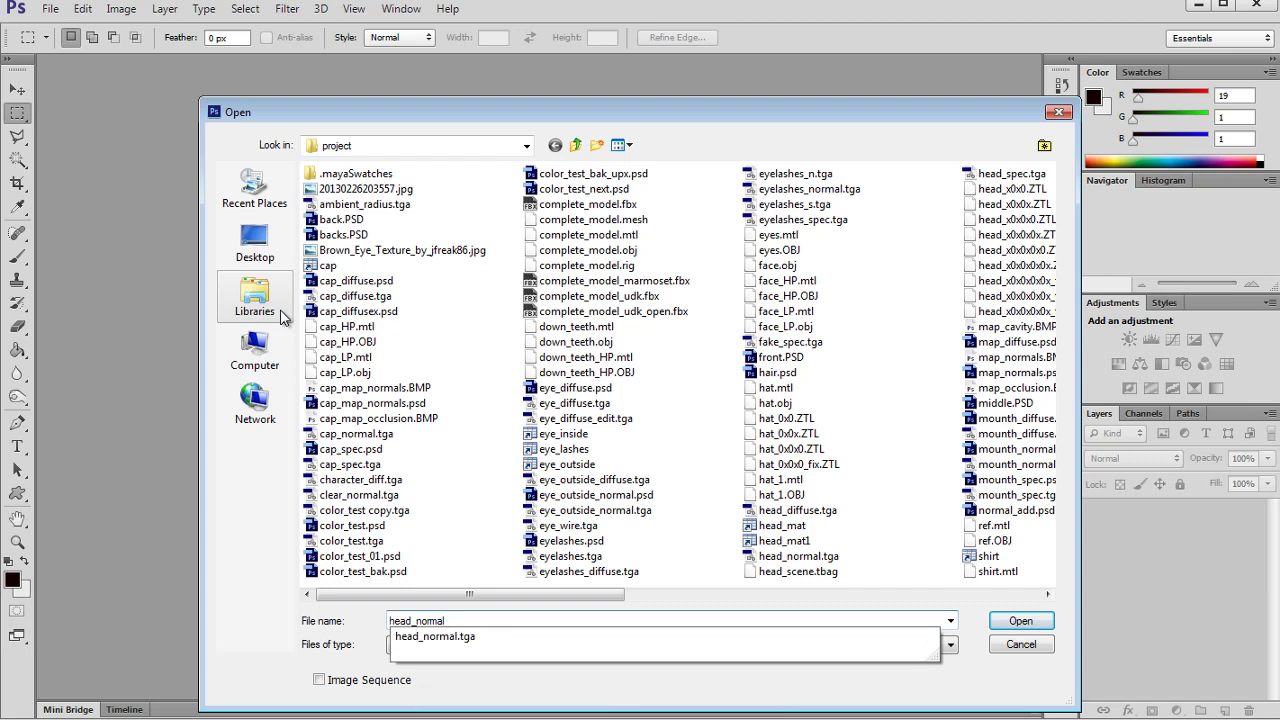
{"action": "key", "text": "BackSpace"}
{"action": "key", "text": "BackSpace"}
{"action": "key", "text": "BackSpace"}
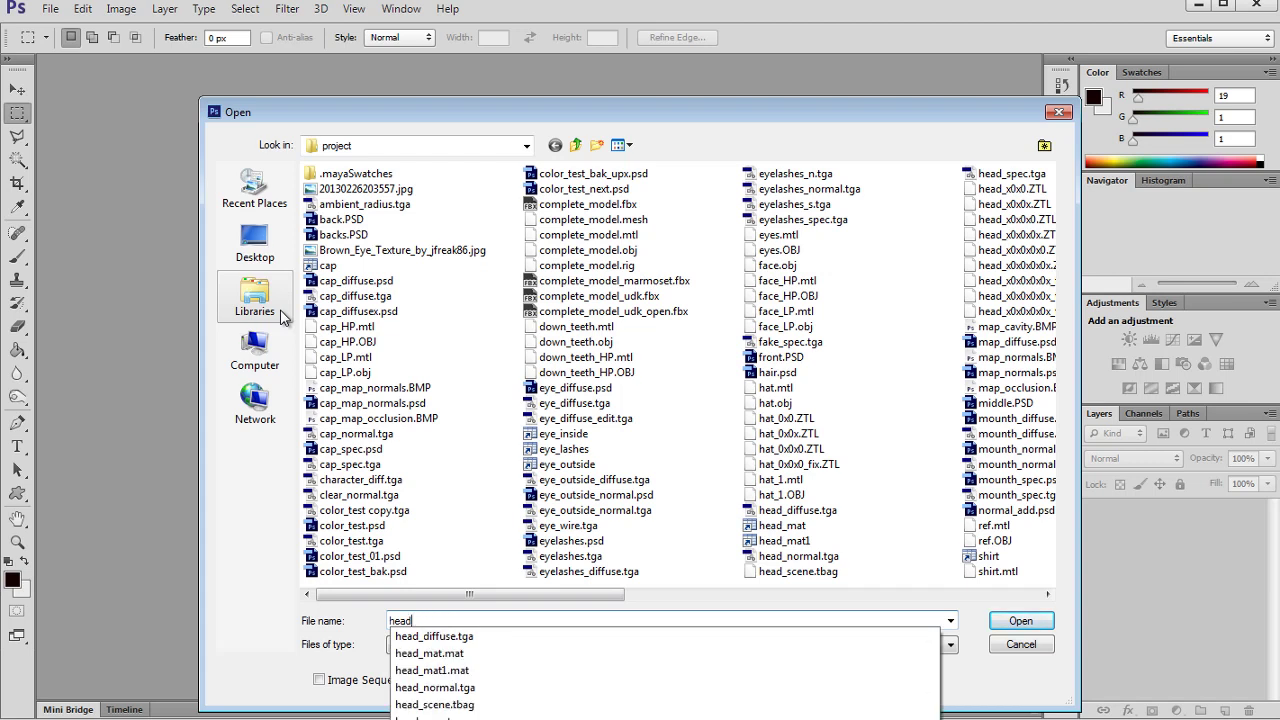
{"action": "key", "text": "BackSpace"}
{"action": "key", "text": "BackSpace"}
{"action": "key", "text": "BackSpace"}
{"action": "key", "text": "BackSpace"}
{"action": "type", "text": "ca"}
{"action": "key", "text": "BackSpace"}
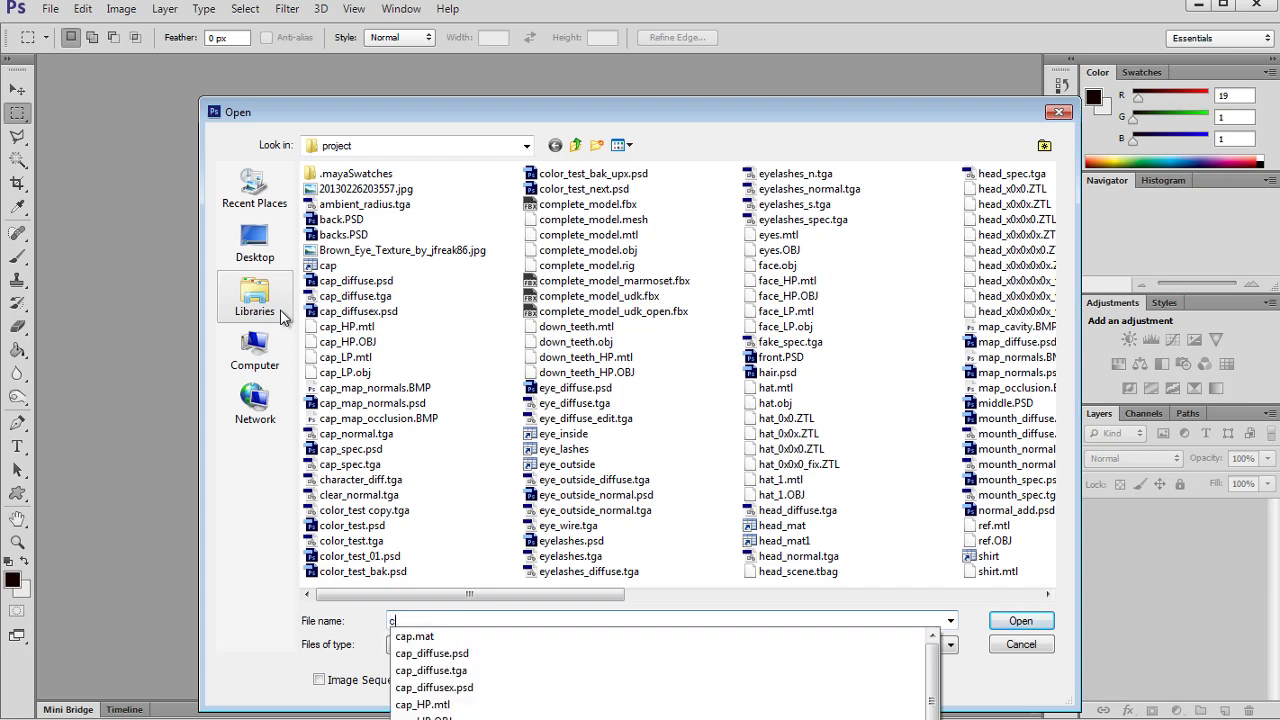
{"action": "type", "text": "olo"}
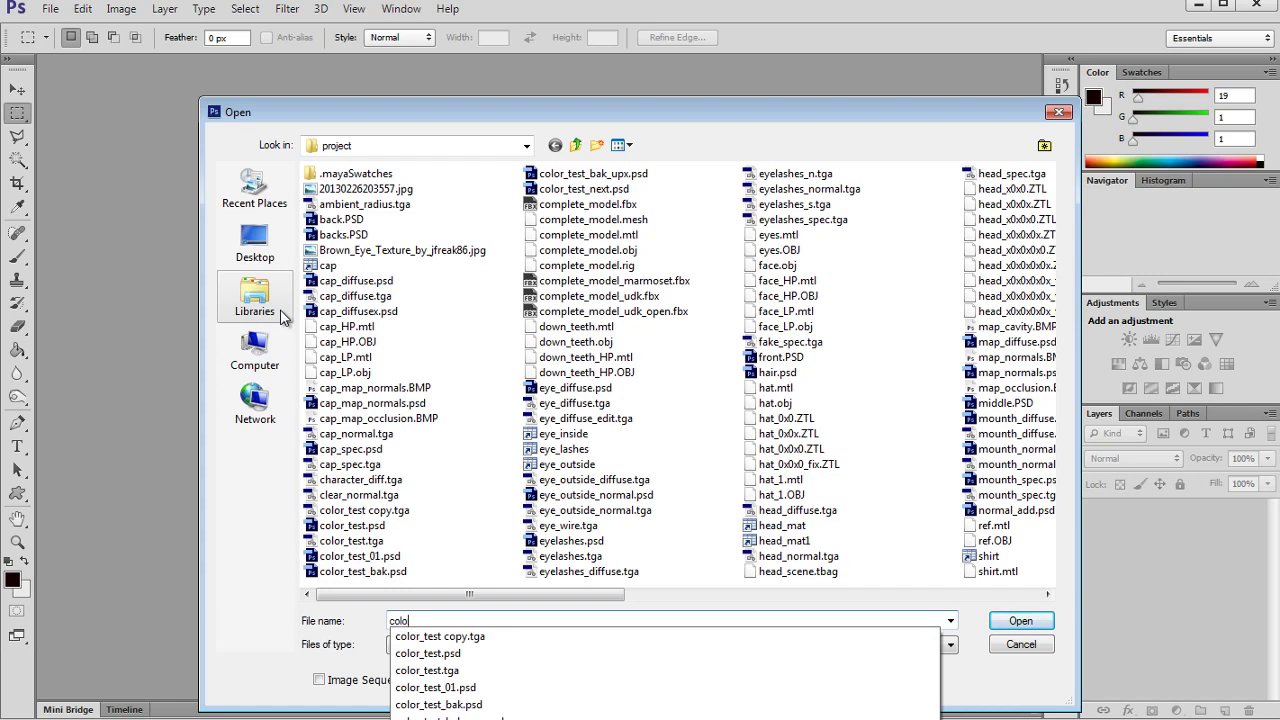
{"action": "key", "text": "BackSpace"}
{"action": "key", "text": "BackSpace"}
{"action": "key", "text": "BackSpace"}
{"action": "key", "text": "BackSpace"}
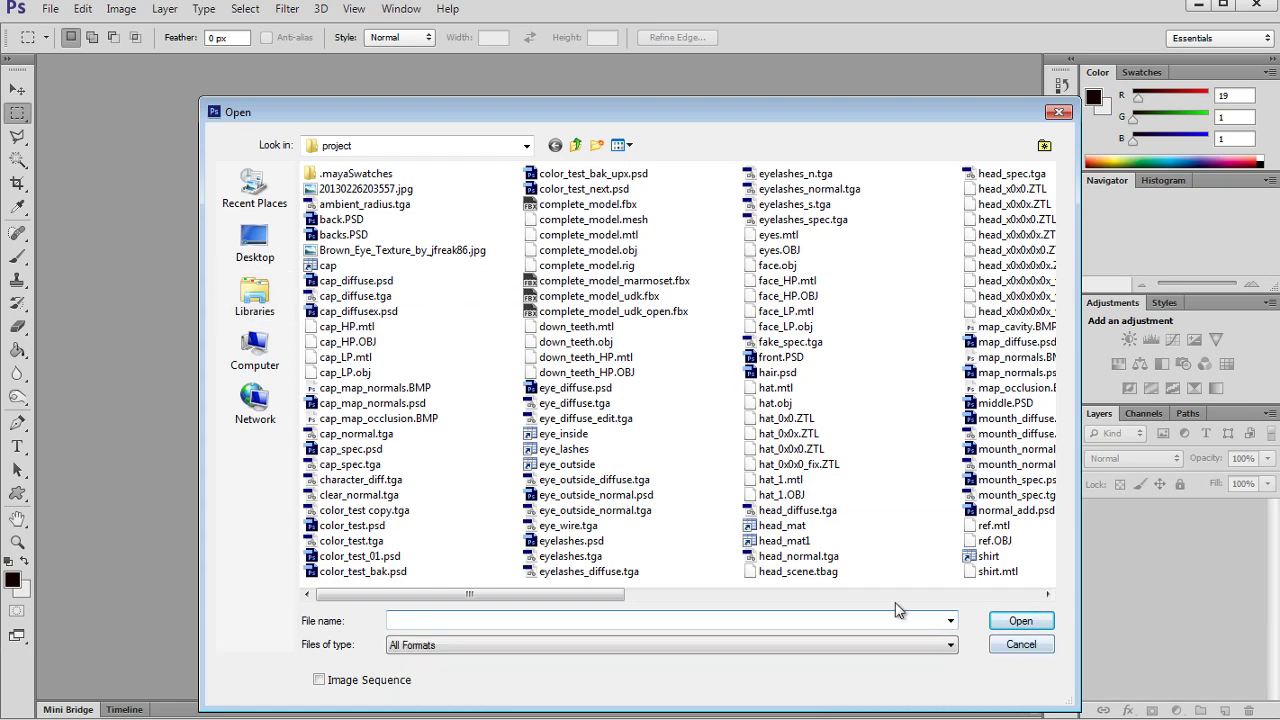
- Open map_normals.psd from the project folder and frame the face area
{"action": "left_click_drag", "start_coordinate": [508, 594], "coordinate": [562, 598]}
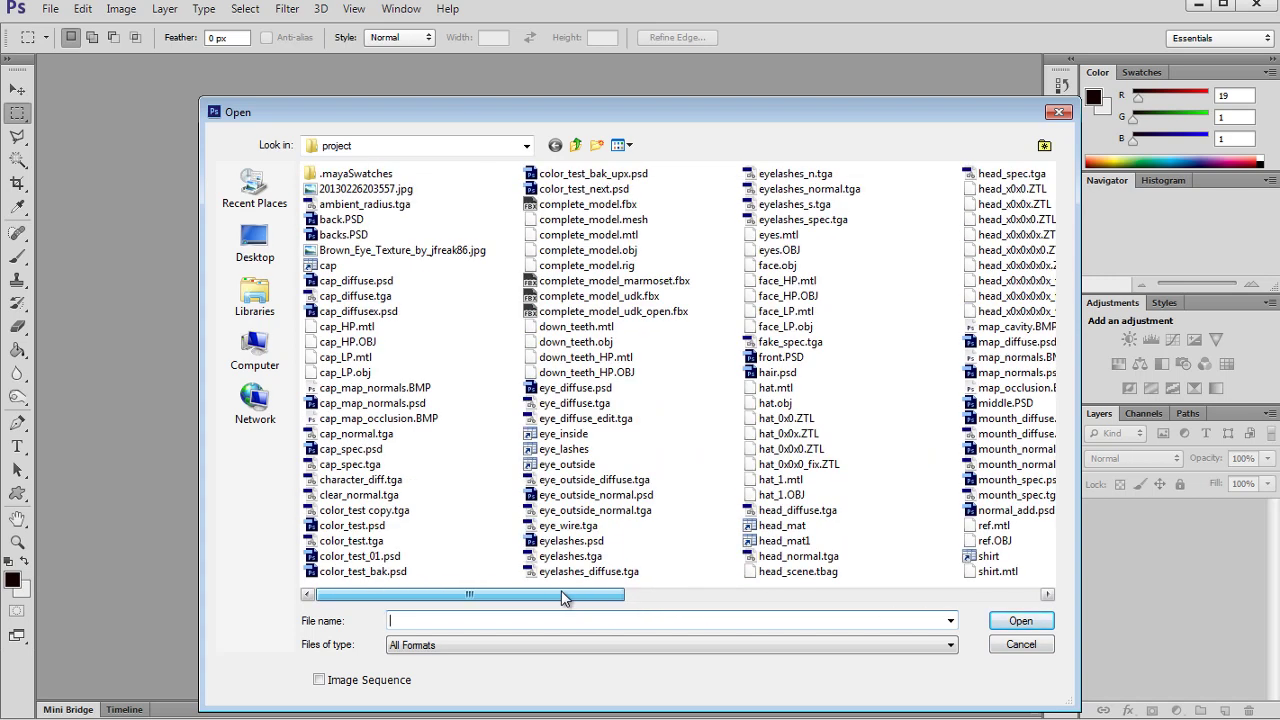
{"action": "left_click_drag", "start_coordinate": [562, 598], "coordinate": [724, 590]}
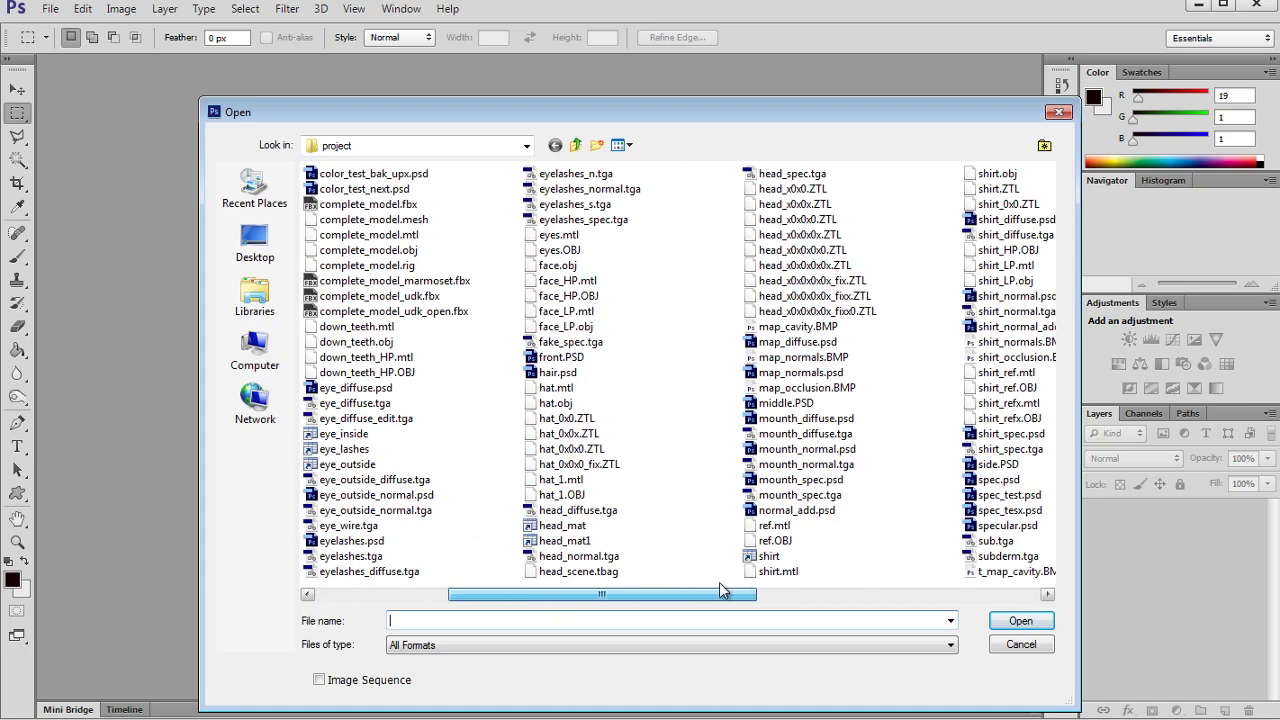
{"action": "left_click", "coordinate": [800, 372]}
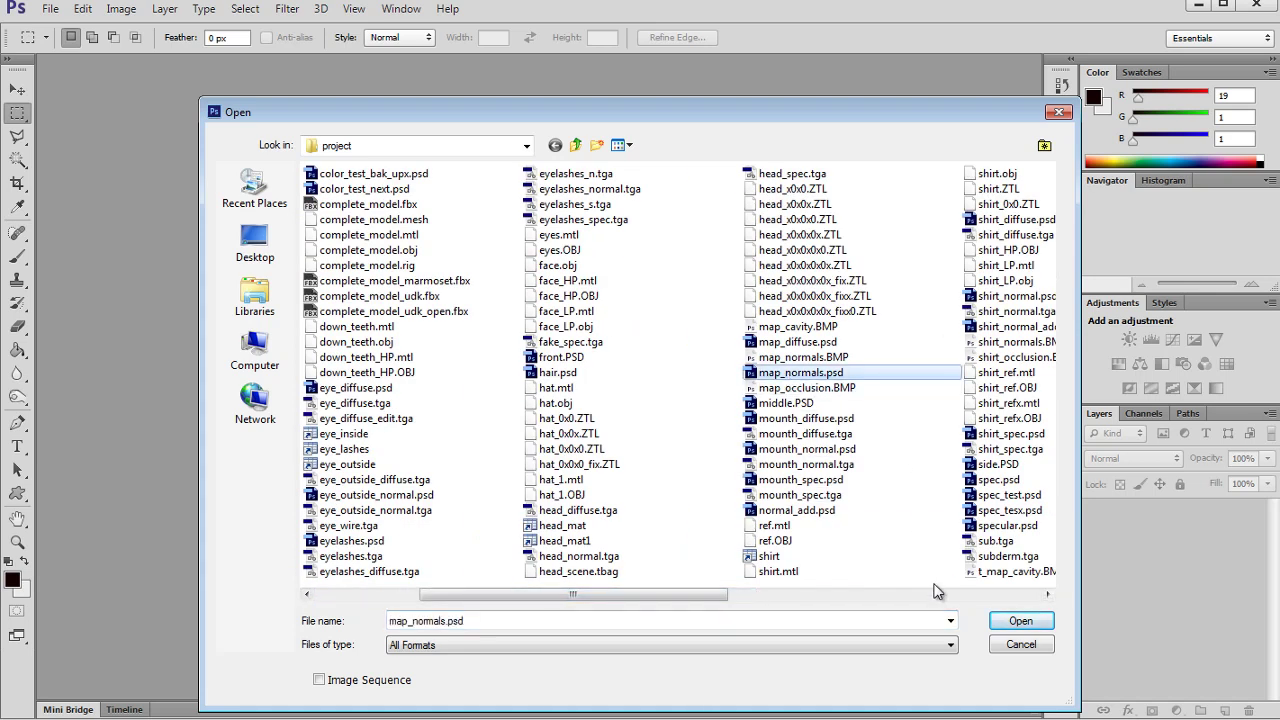
{"action": "left_click", "coordinate": [1018, 621]}
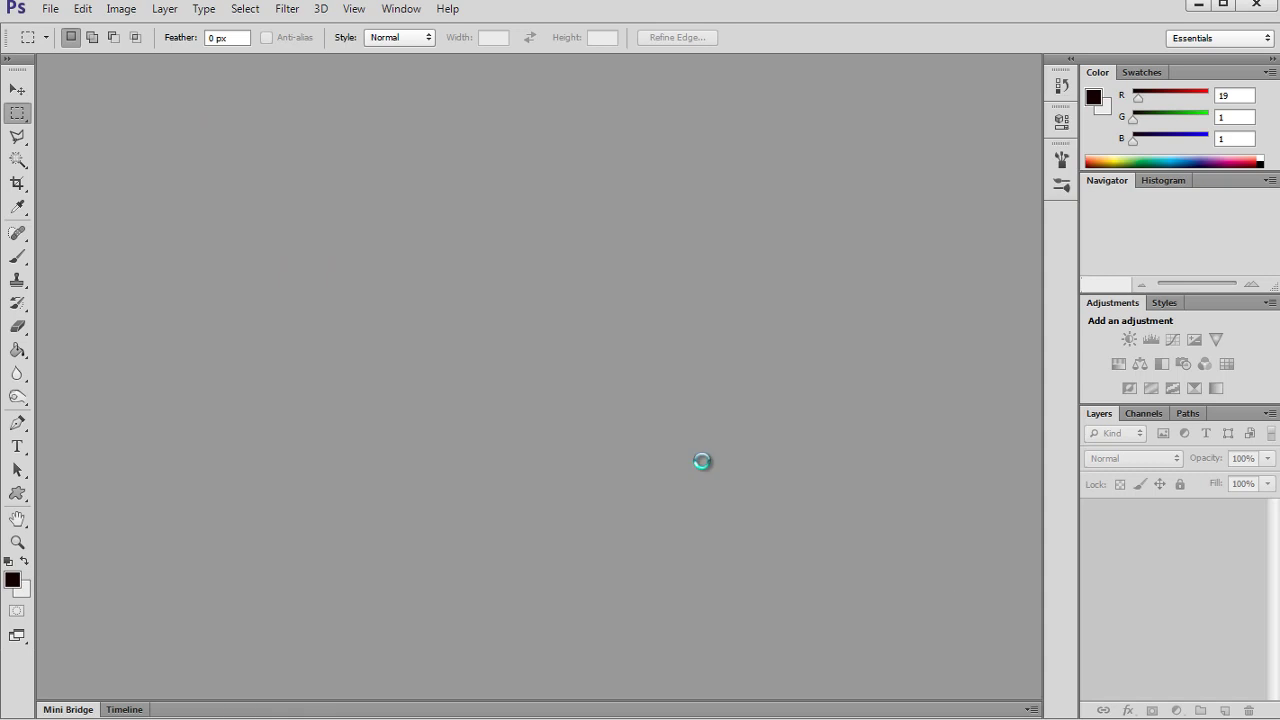
{"action": "left_click", "coordinate": [1251, 284]}
{"action": "left_click", "coordinate": [1251, 284]}
{"action": "left_click", "coordinate": [1251, 284]}
{"action": "left_click_drag", "start_coordinate": [1208, 267], "coordinate": [1172, 228]}
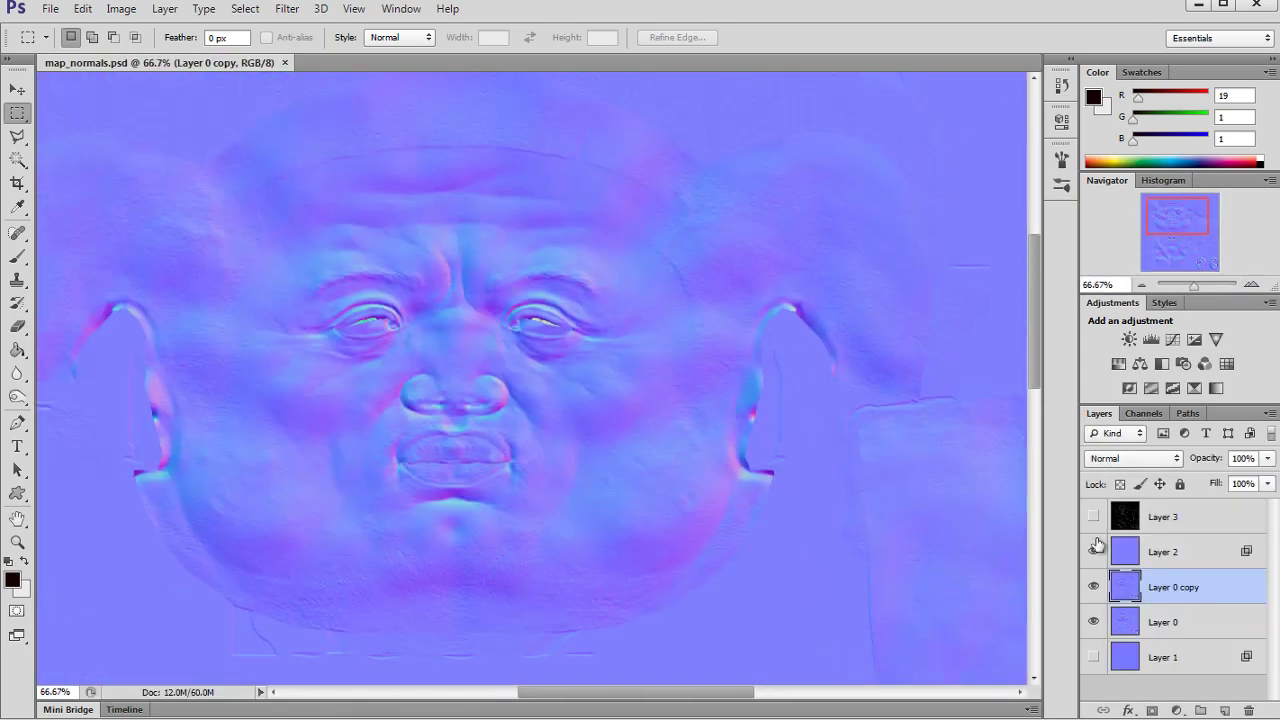
- Compare the face normals with Layer 0 copy hidden and shown, and remove that layer so Layer 0 is used
{"action": "left_click", "coordinate": [1094, 587]}
{"action": "left_click", "coordinate": [1094, 587]}
{"action": "left_click", "coordinate": [1153, 612]}
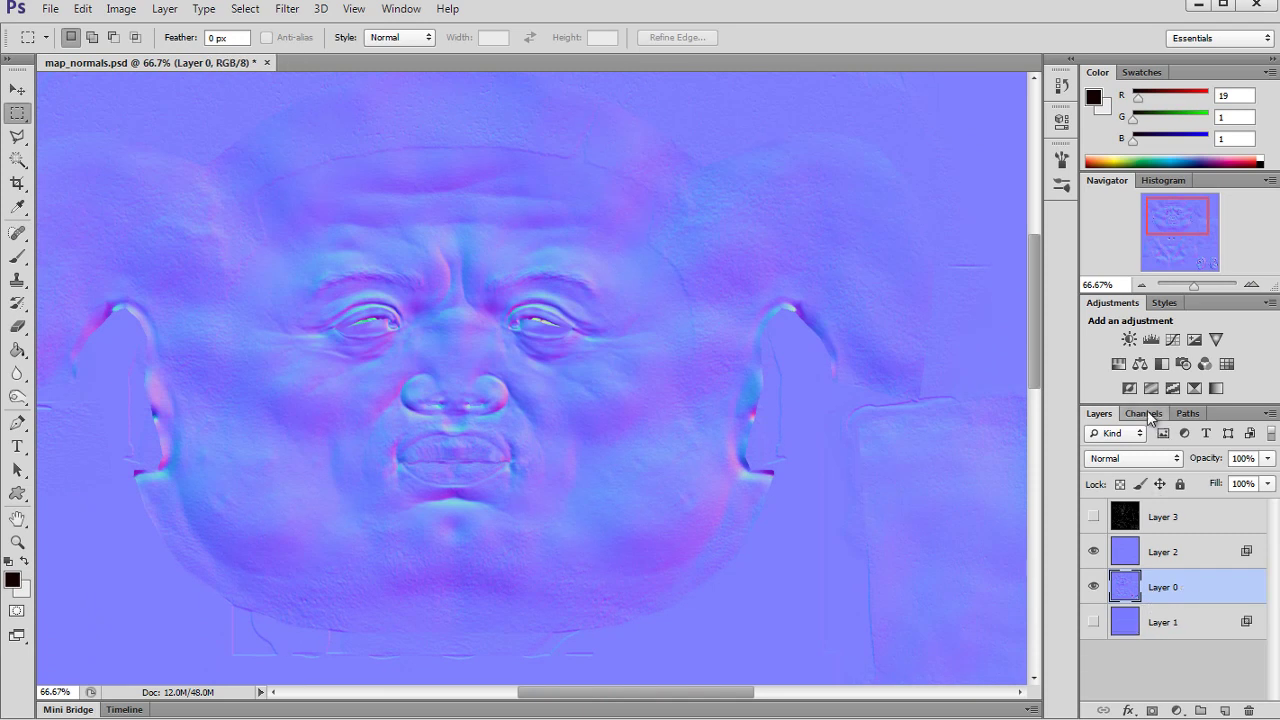
- Examine the green channel of the head normal map on its own and return to the full RGB view
{"action": "left_click", "coordinate": [1145, 412]}
{"action": "left_click", "coordinate": [1150, 508]}
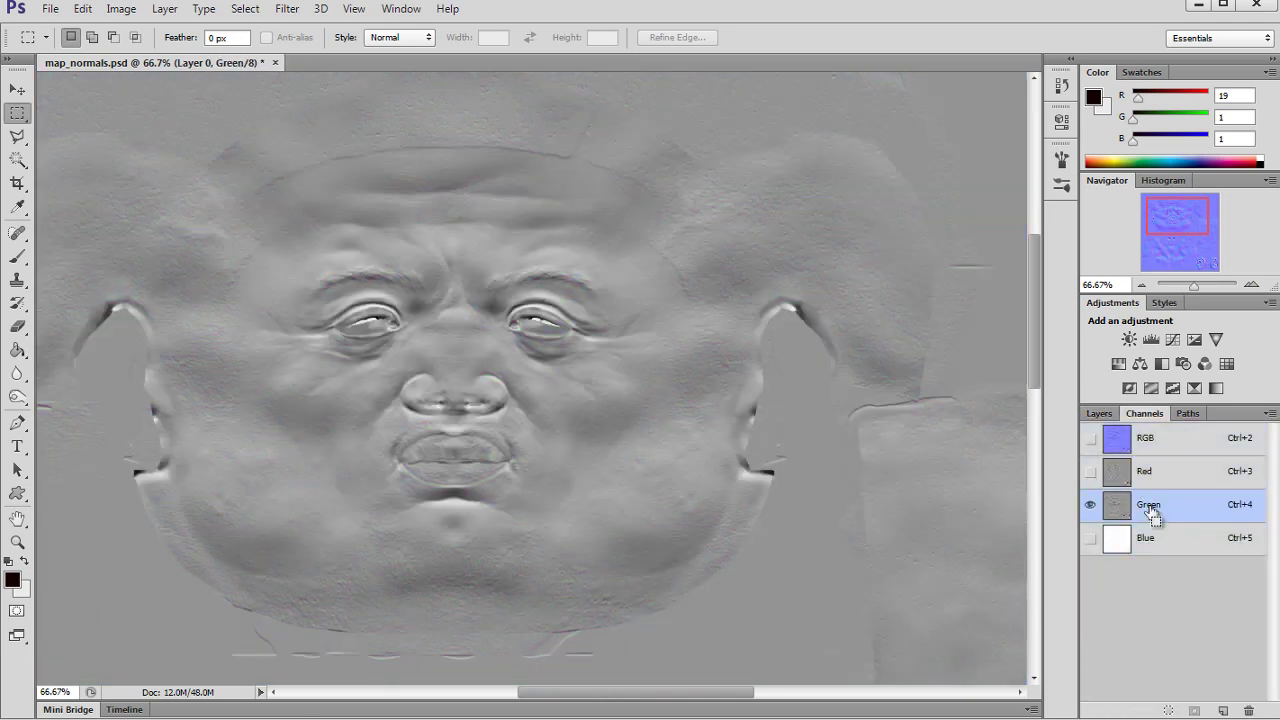
{"action": "left_click", "coordinate": [1170, 445]}
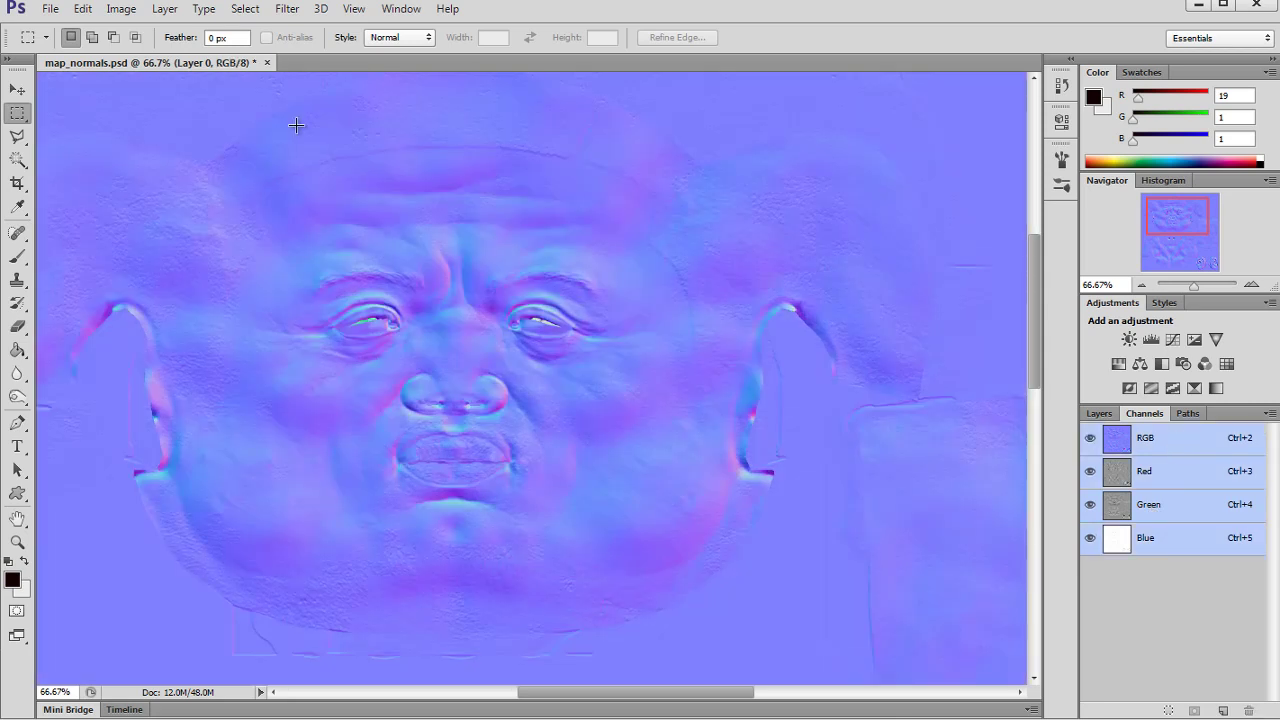
- Save the head normal map as a 24 bits/pixel Targa copy named map_normals.tga and close the PSD
{"action": "left_click", "coordinate": [49, 8]}
{"action": "left_click", "coordinate": [90, 224]}
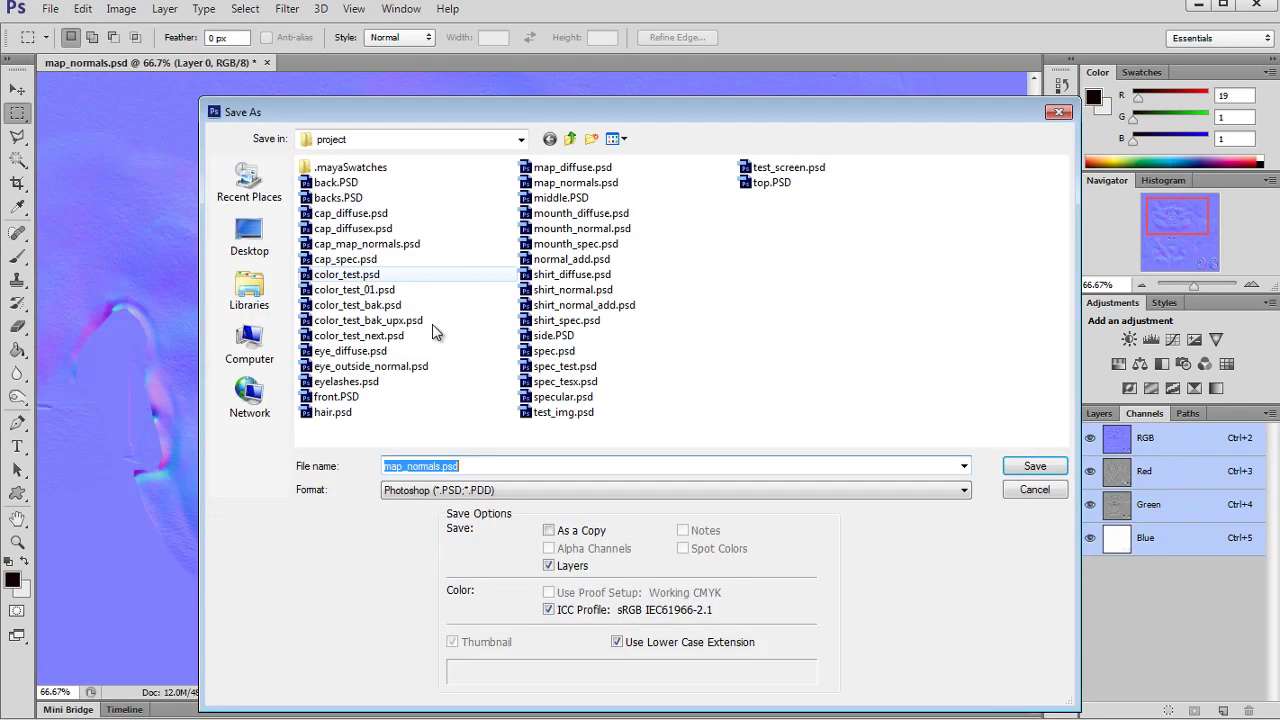
{"action": "left_click", "coordinate": [660, 490]}
{"action": "left_click", "coordinate": [480, 694]}
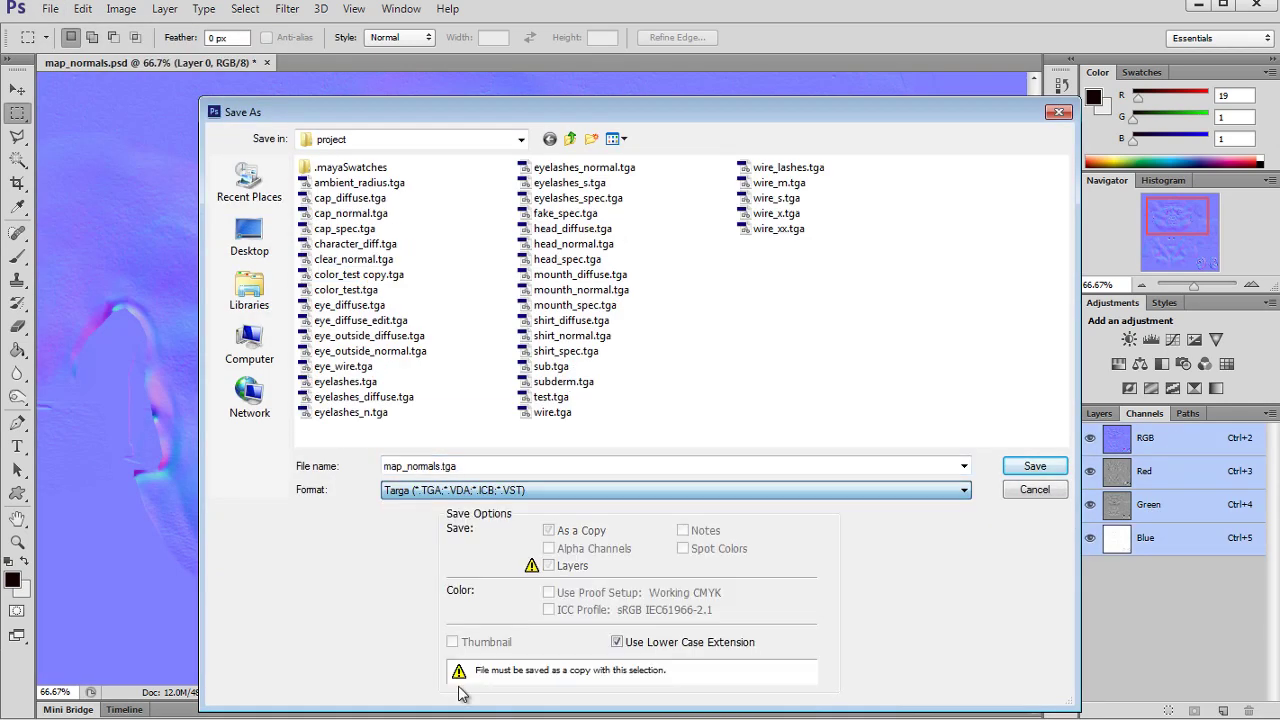
{"action": "left_click", "coordinate": [481, 467]}
{"action": "left_click", "coordinate": [1022, 467]}
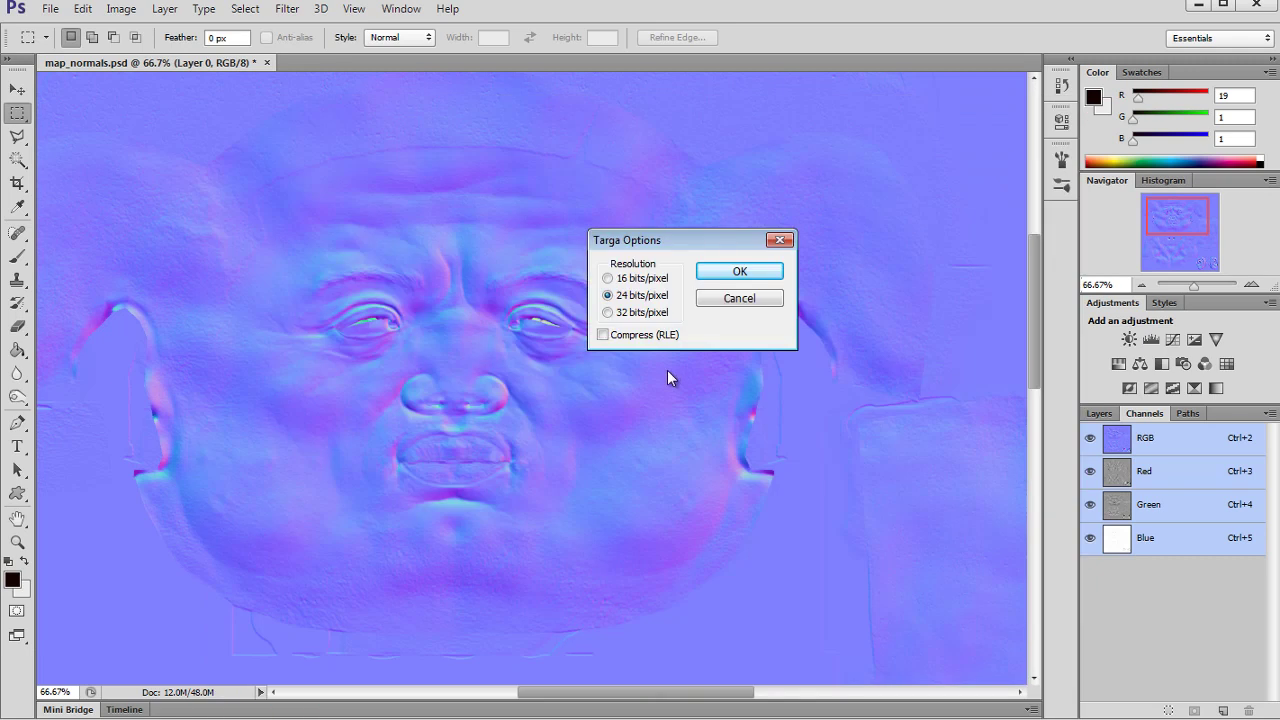
{"action": "left_click", "coordinate": [737, 272]}
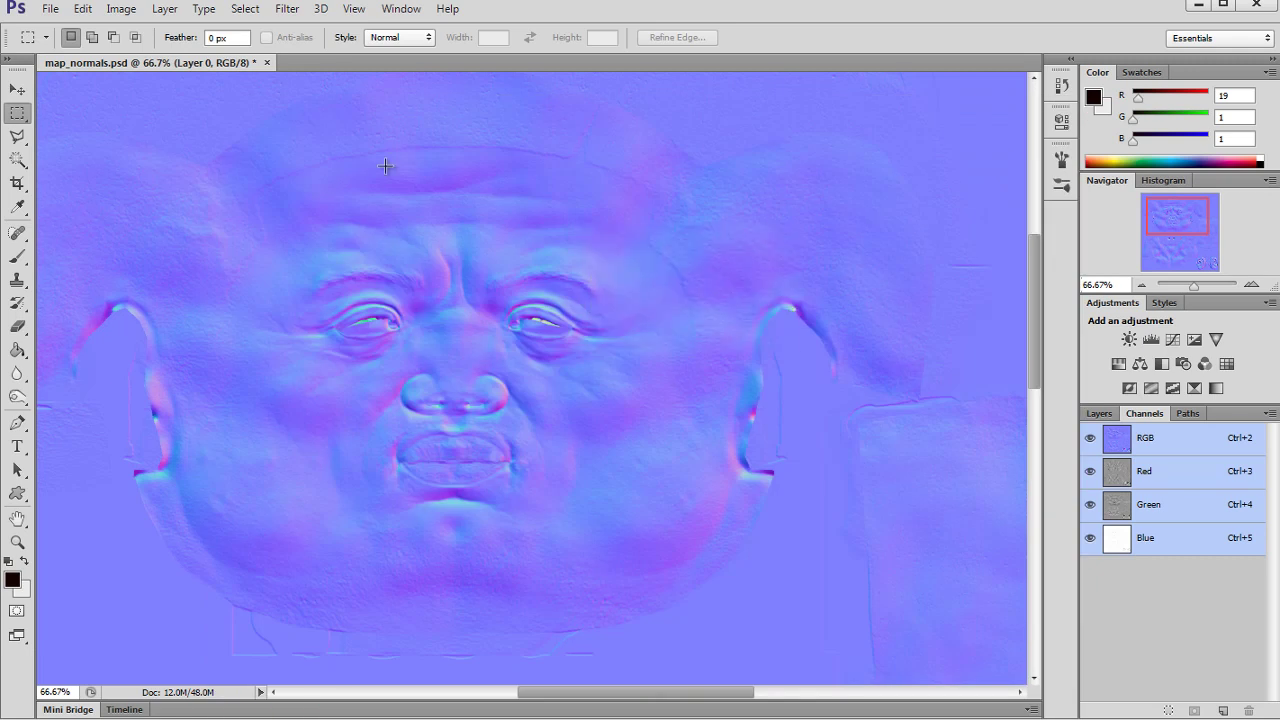
{"action": "left_click", "coordinate": [268, 63]}
{"action": "left_click", "coordinate": [650, 287]}
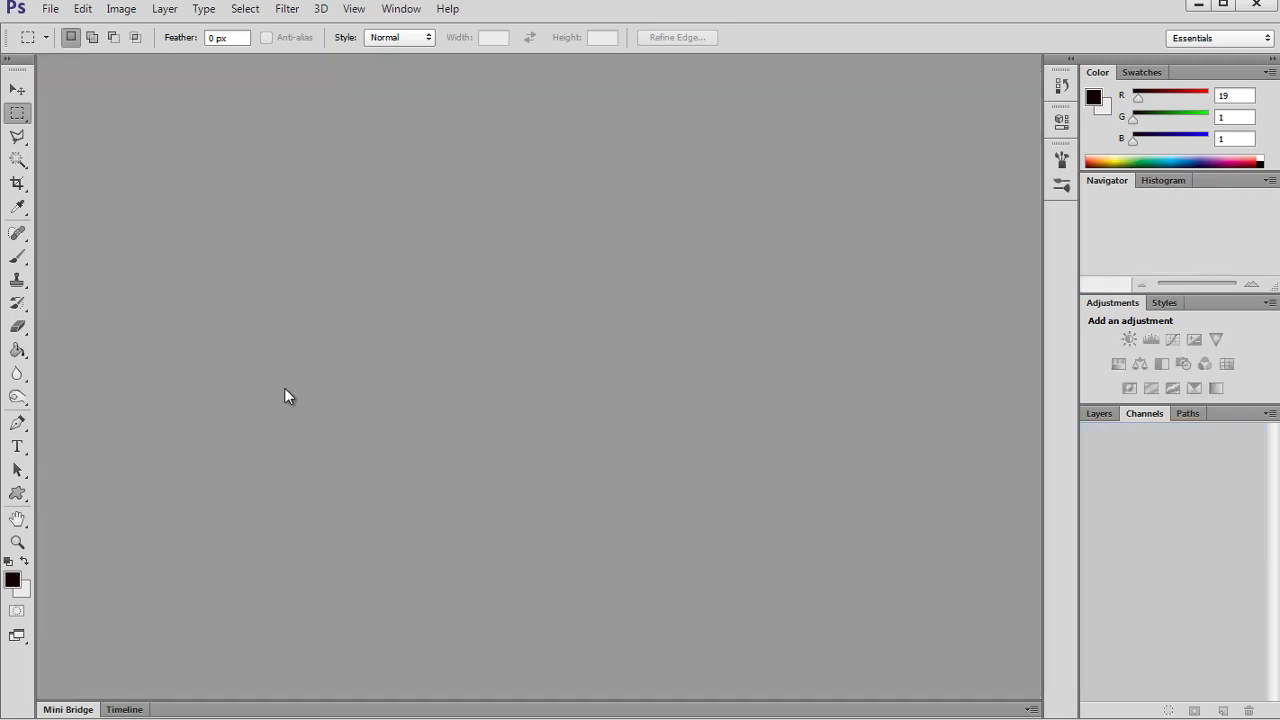
- Open shirt_normal.tga from the project folder, inspect its shading up close, and close it
{"action": "double_click", "coordinate": [289, 379]}
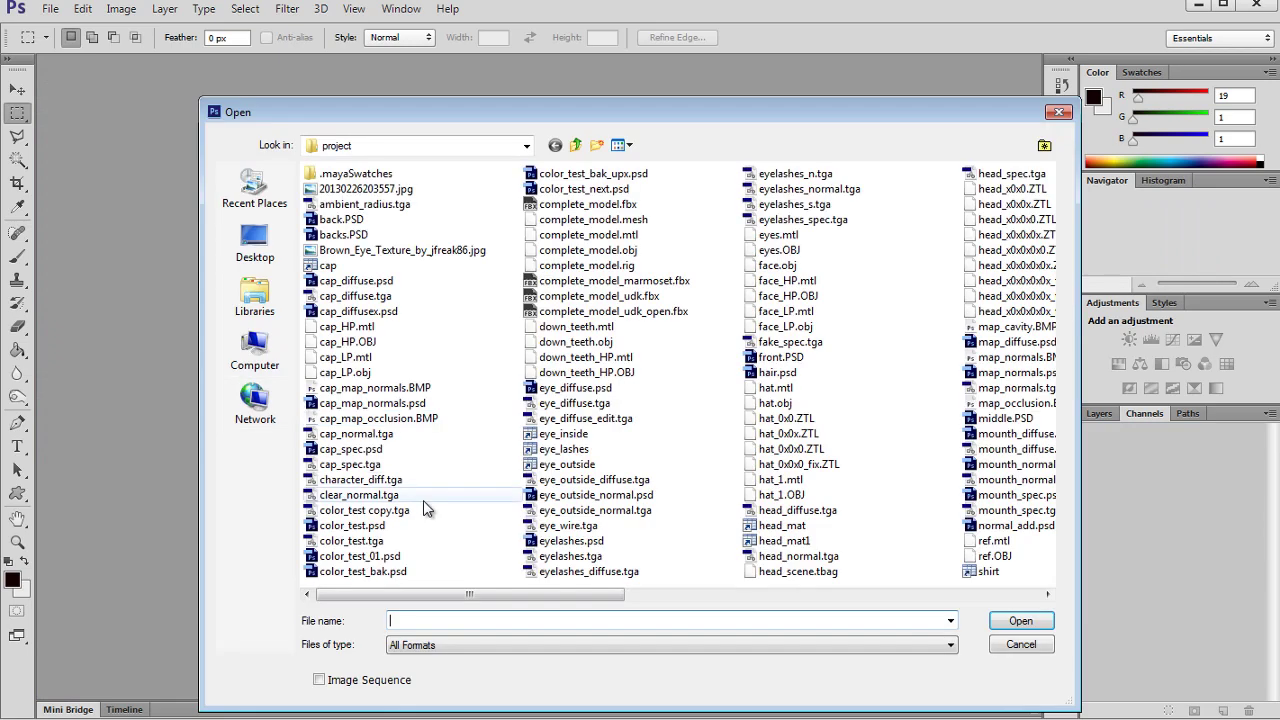
{"action": "type", "text": "shirt"}
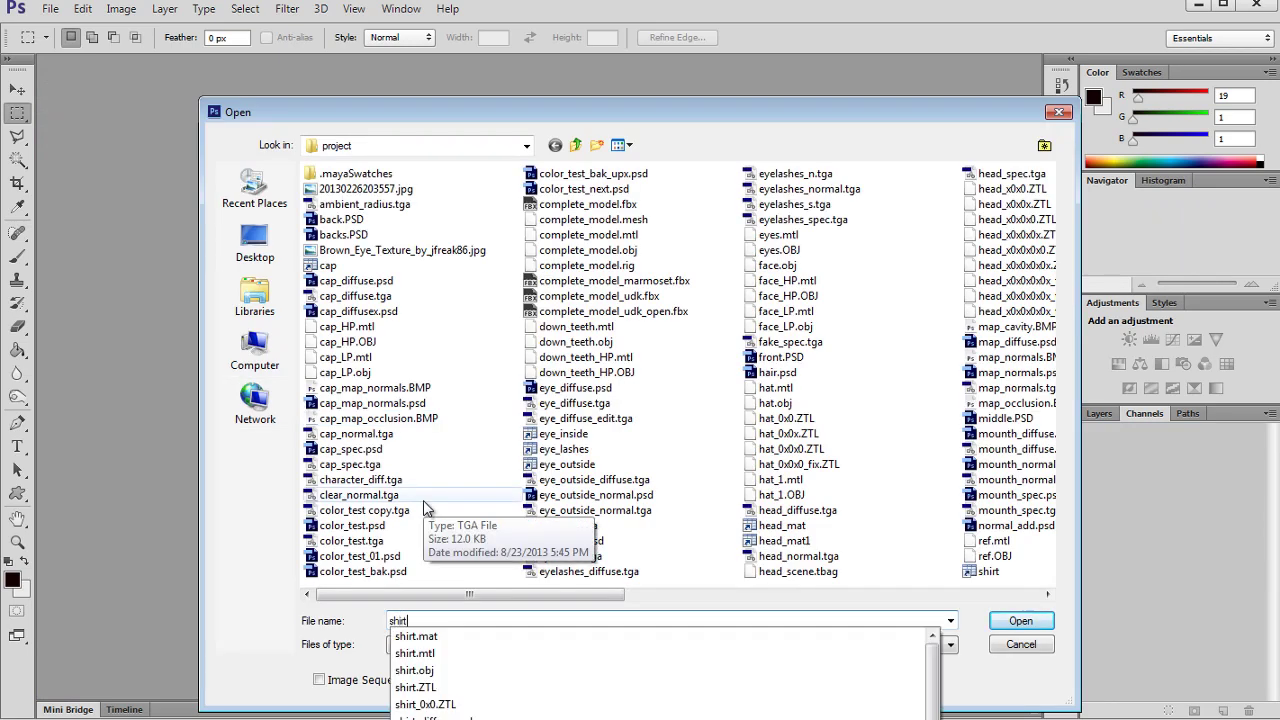
{"action": "type", "text": "_normal"}
{"action": "key", "text": "Down"}
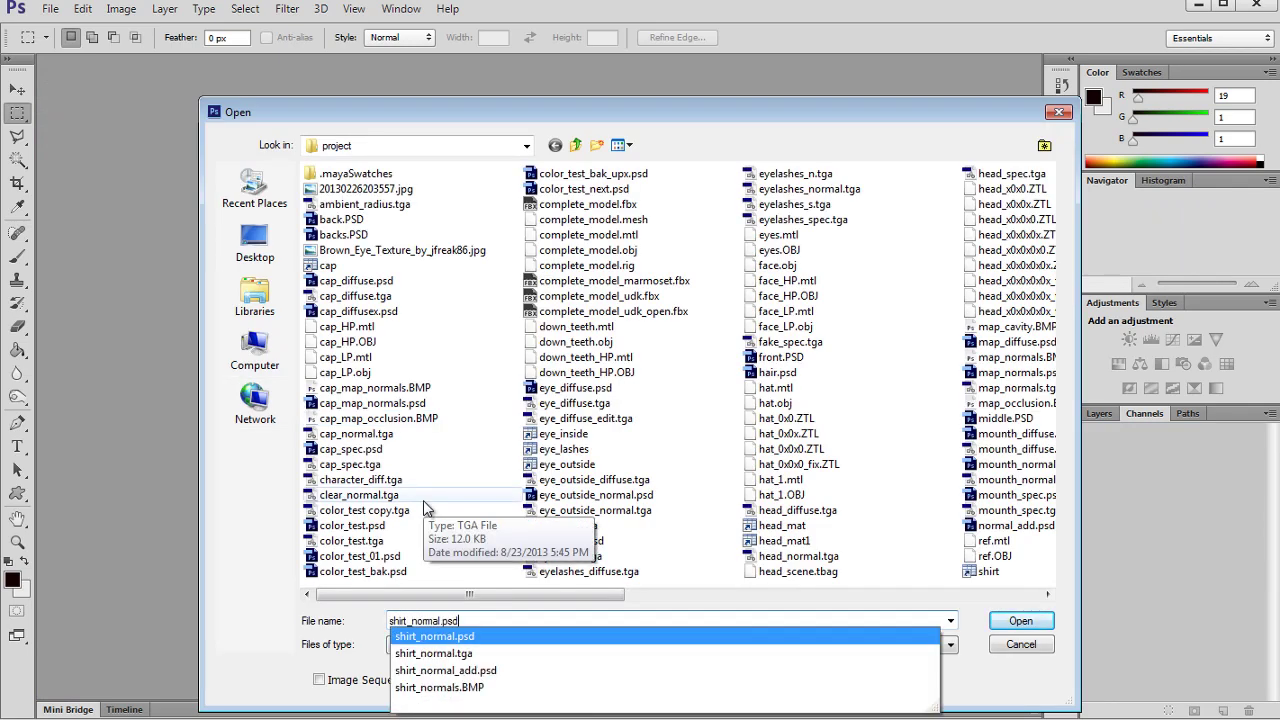
{"action": "key", "text": "Return"}
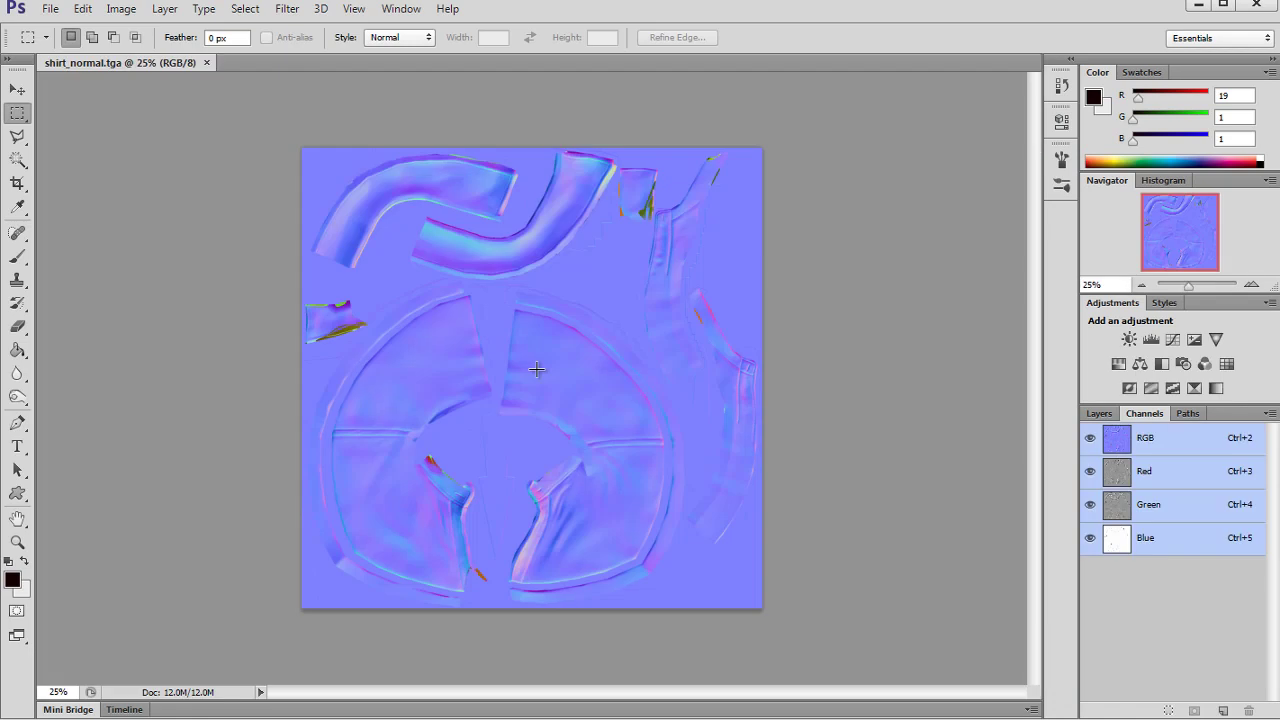
{"action": "left_click", "coordinate": [1252, 286]}
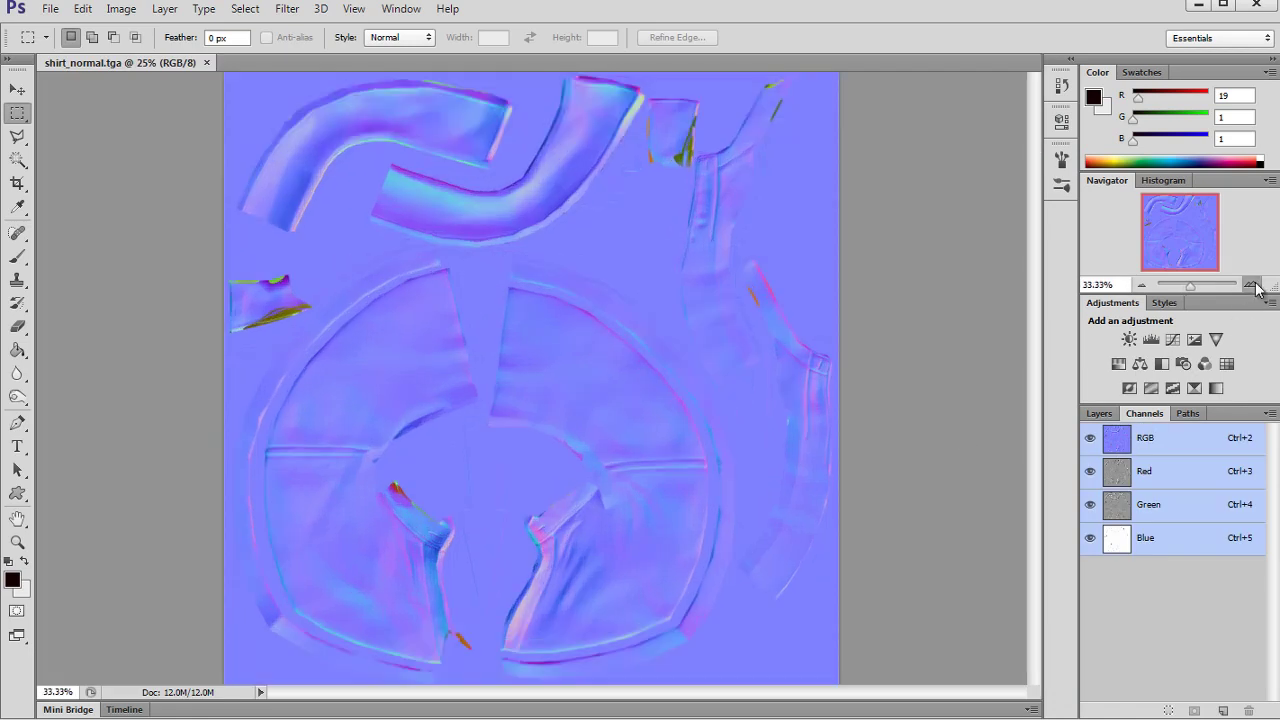
{"action": "left_click", "coordinate": [1252, 286]}
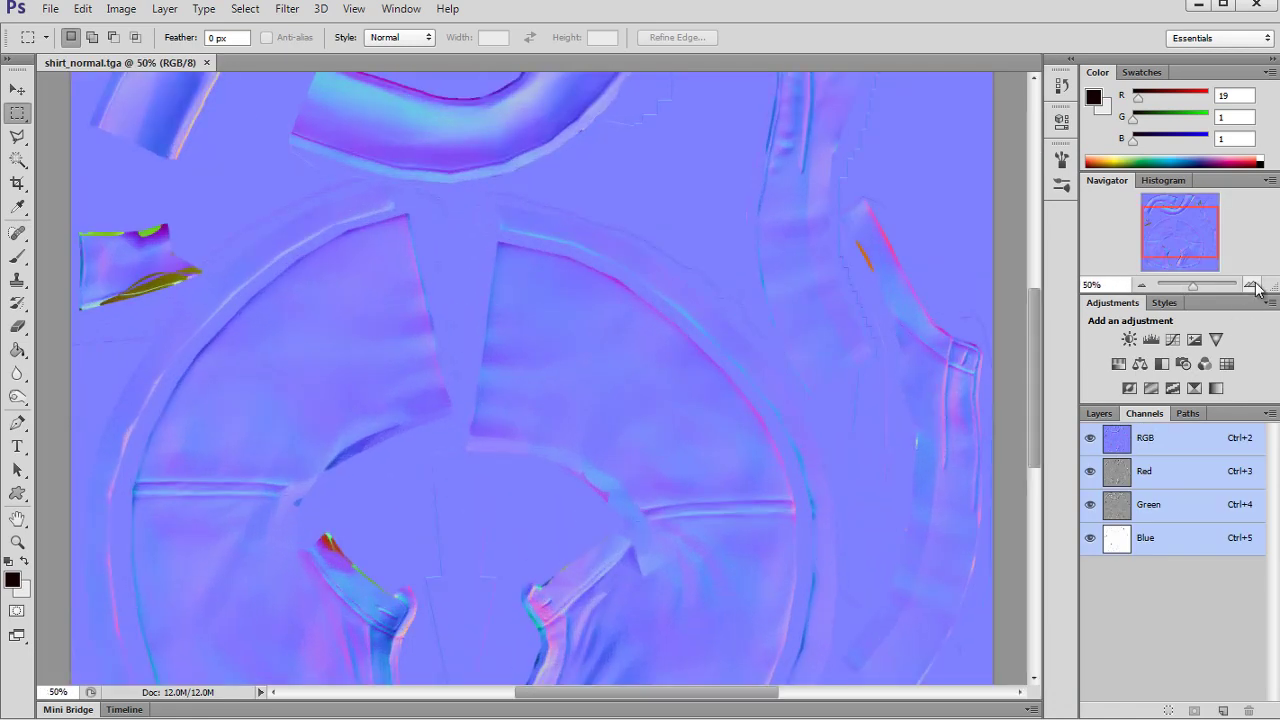
{"action": "left_click", "coordinate": [206, 63]}
- Open shirt_normal.psd from the project folder and show its layers
{"action": "key", "text": "ctrl+o"}
{"action": "type", "text": "shir"}
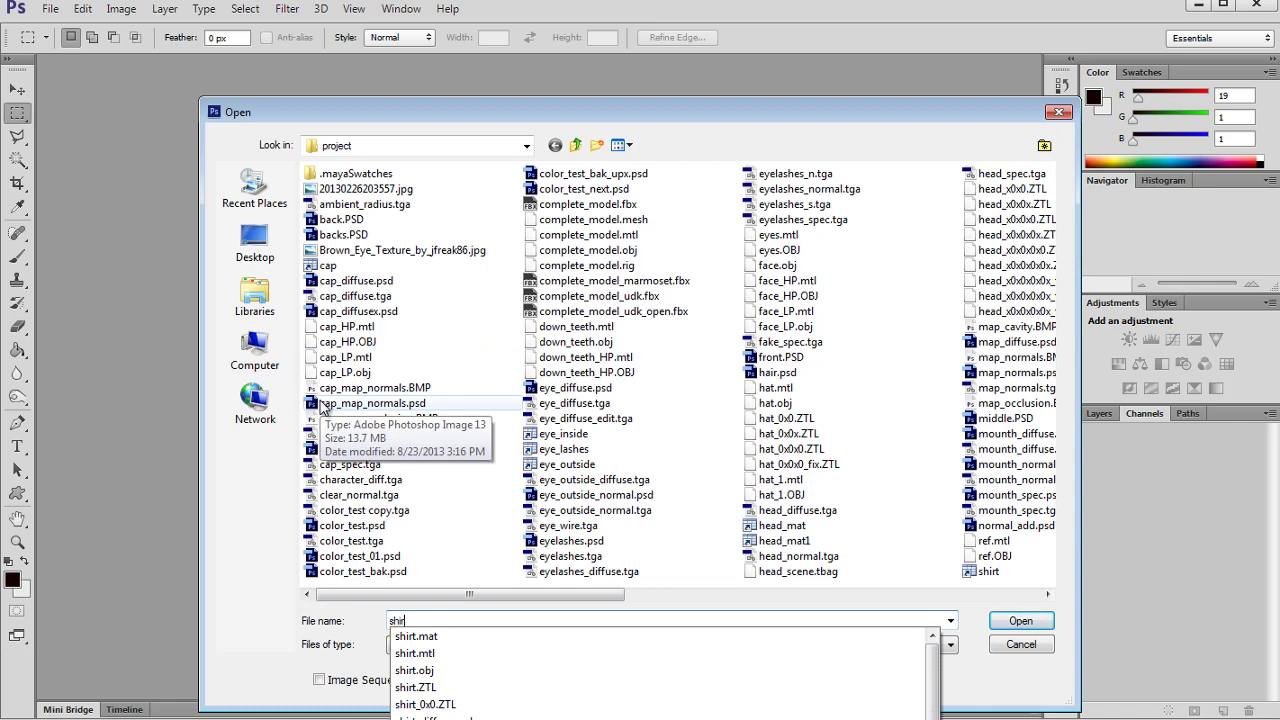
{"action": "type", "text": "t_nor"}
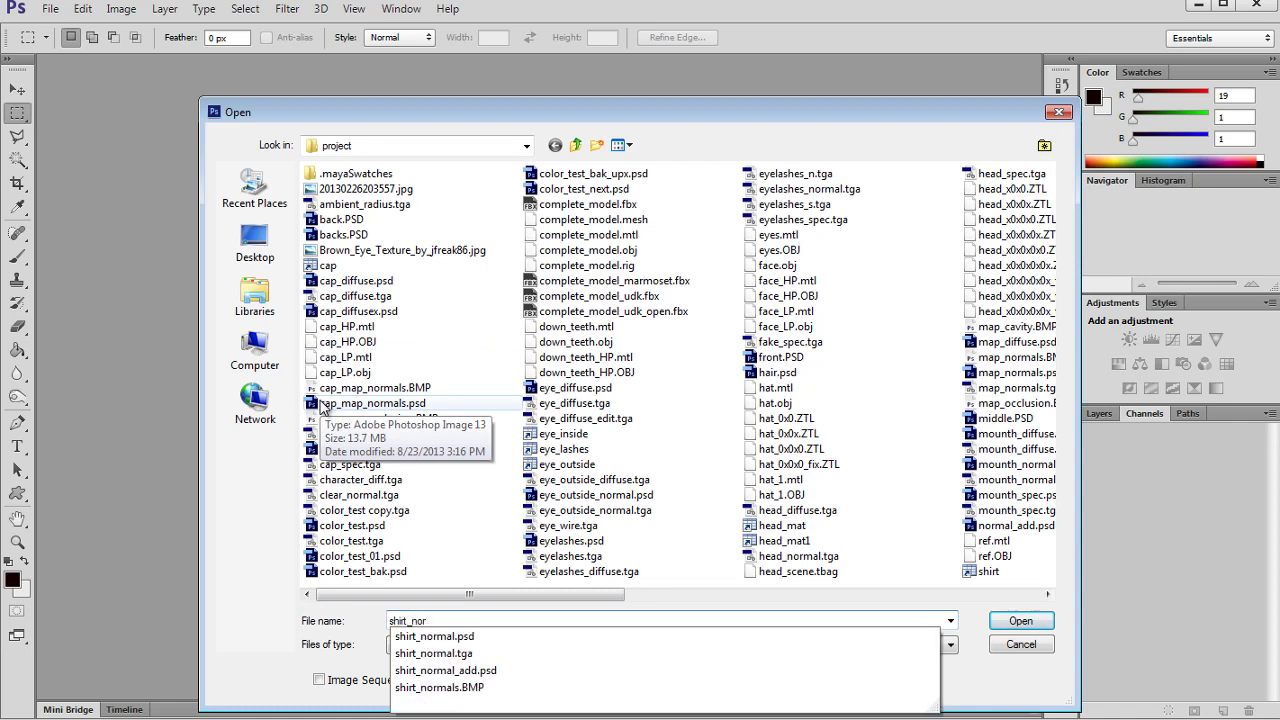
{"action": "key", "text": "Down"}
{"action": "key", "text": "Return"}
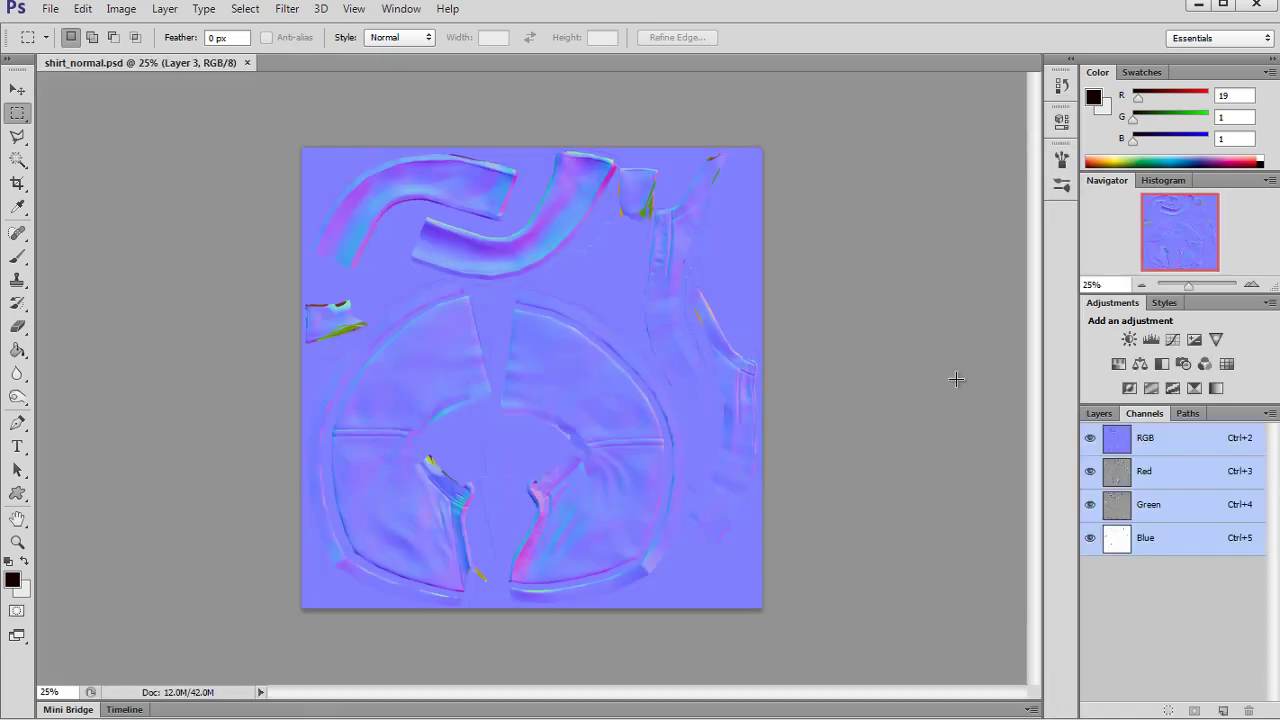
{"action": "left_click", "coordinate": [1100, 413]}
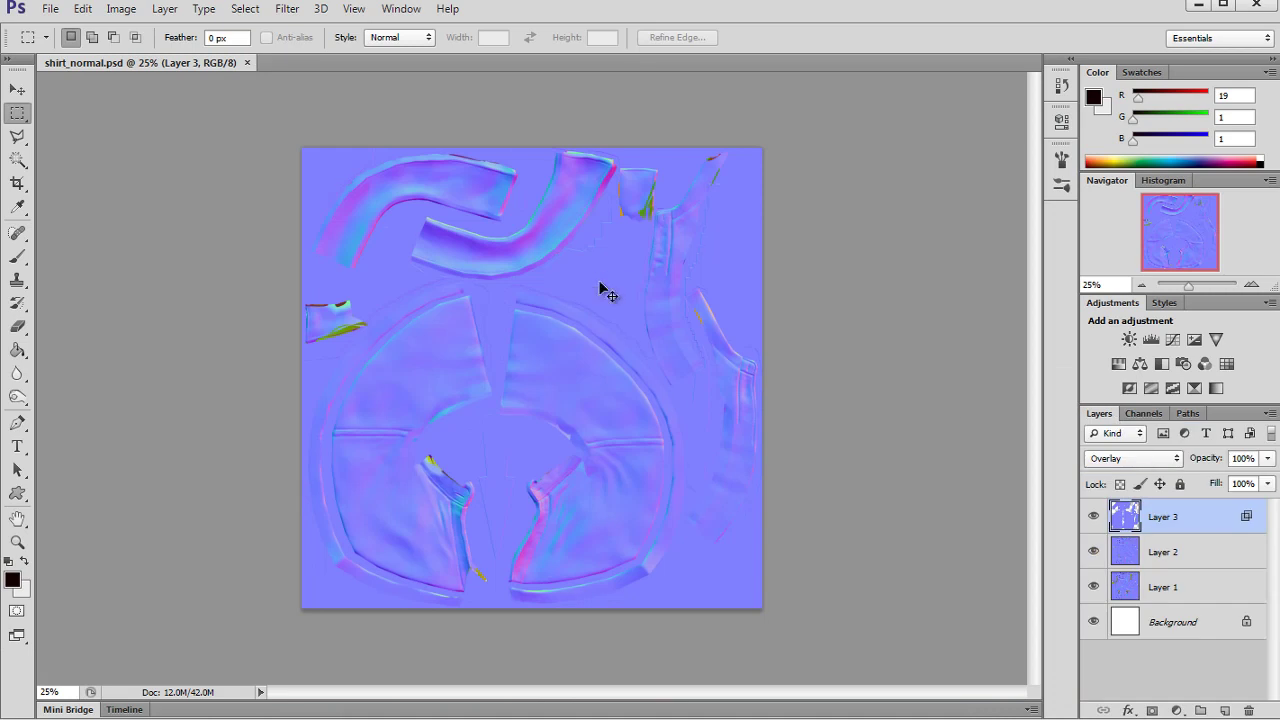
- Save the shirt normal map as a 24 bits/pixel Targa over the existing shirt_normal.tga and close the PSD
{"action": "key", "text": "ctrl+shift+s"}
{"action": "left_click", "coordinate": [452, 491]}
{"action": "left_click", "coordinate": [519, 688]}
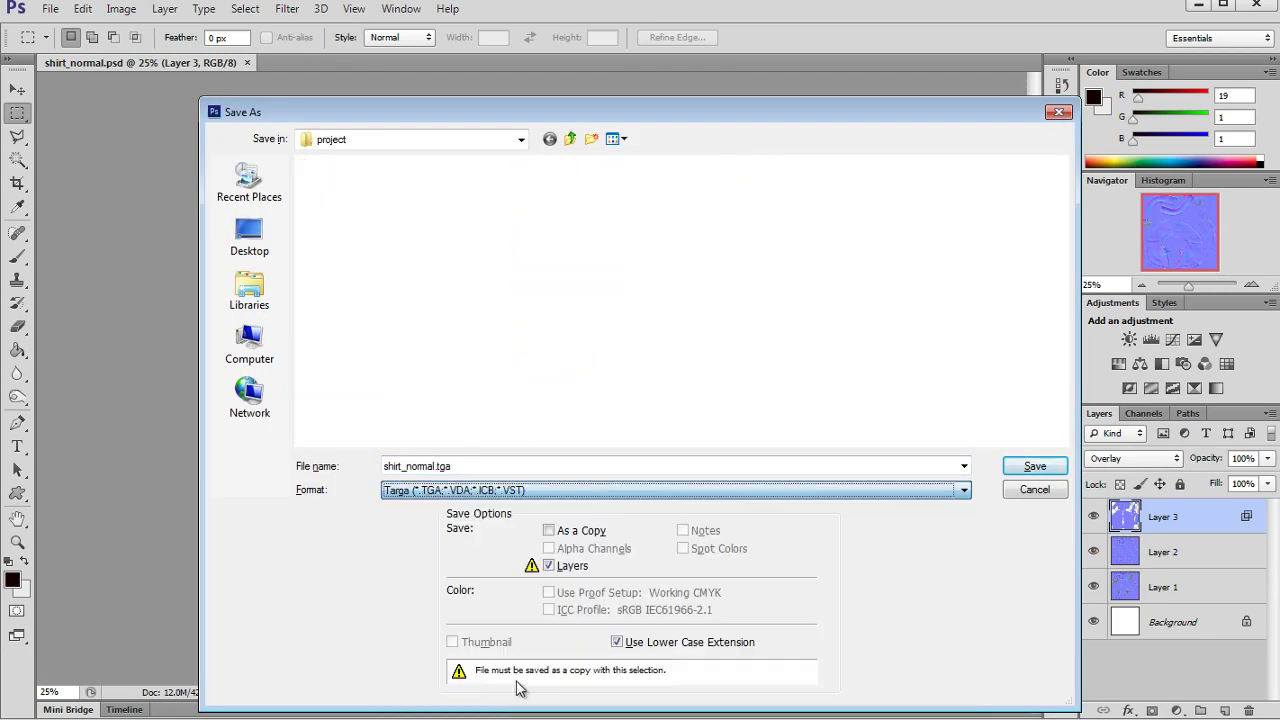
{"action": "left_click", "coordinate": [1027, 469]}
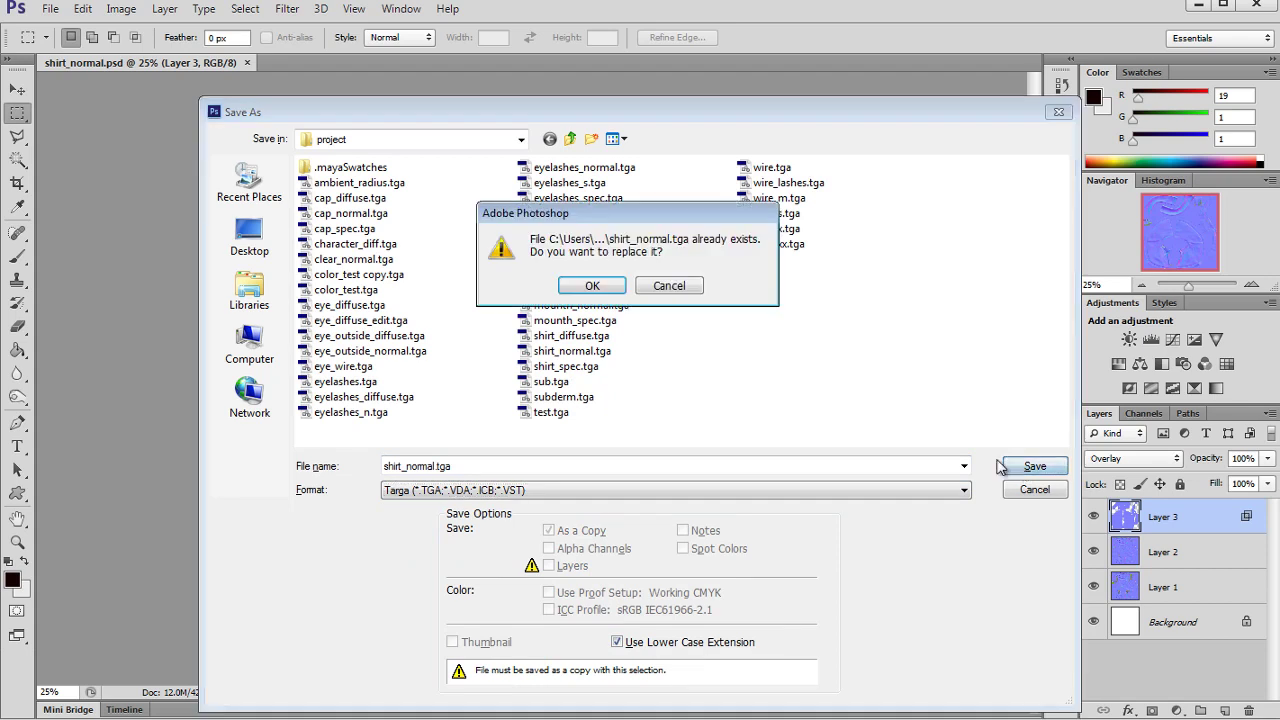
{"action": "left_click", "coordinate": [592, 285]}
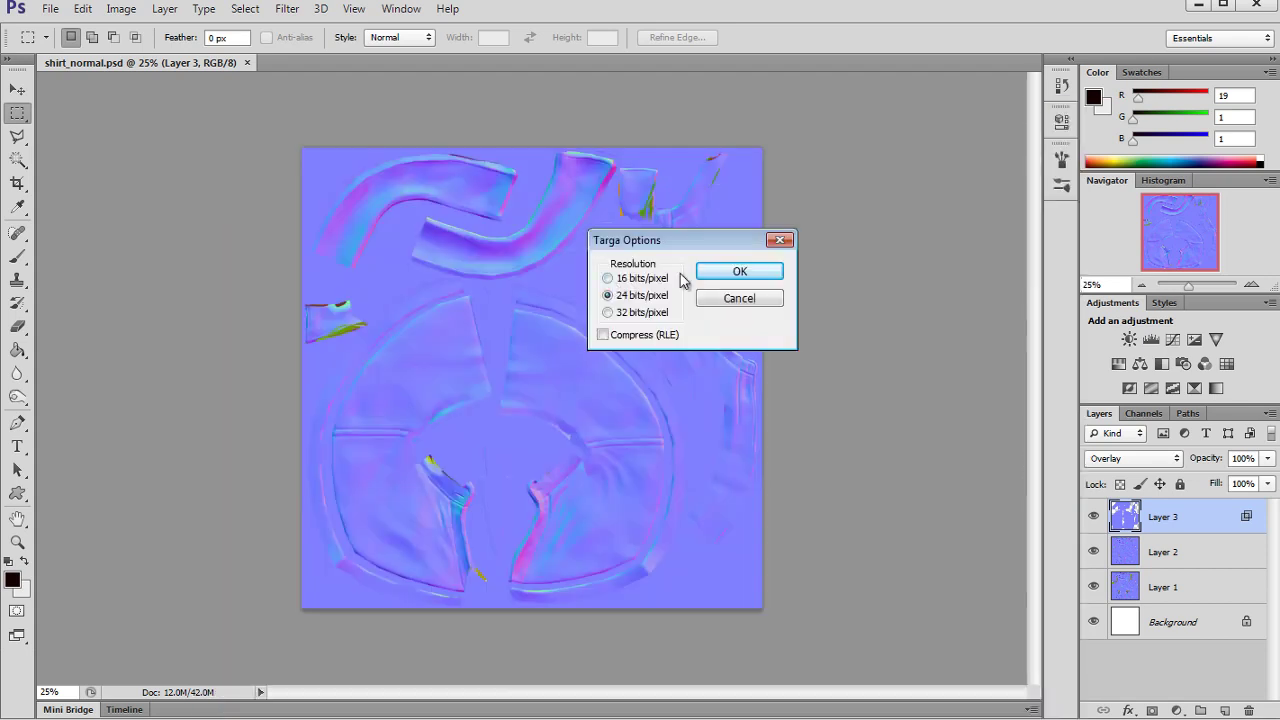
{"action": "left_click", "coordinate": [738, 273]}
{"action": "left_click", "coordinate": [248, 64]}
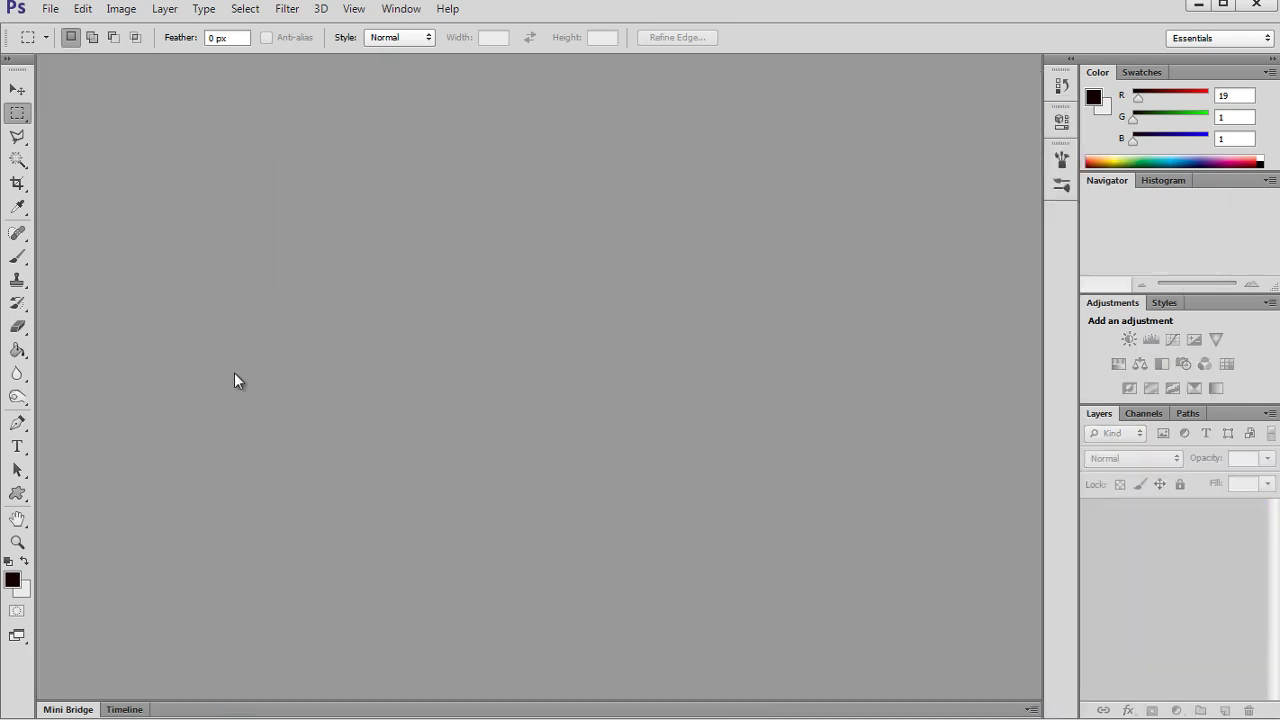
- Open cap_normal.tga from the project folder
{"action": "double_click", "coordinate": [226, 385]}
{"action": "type", "text": "cap"}
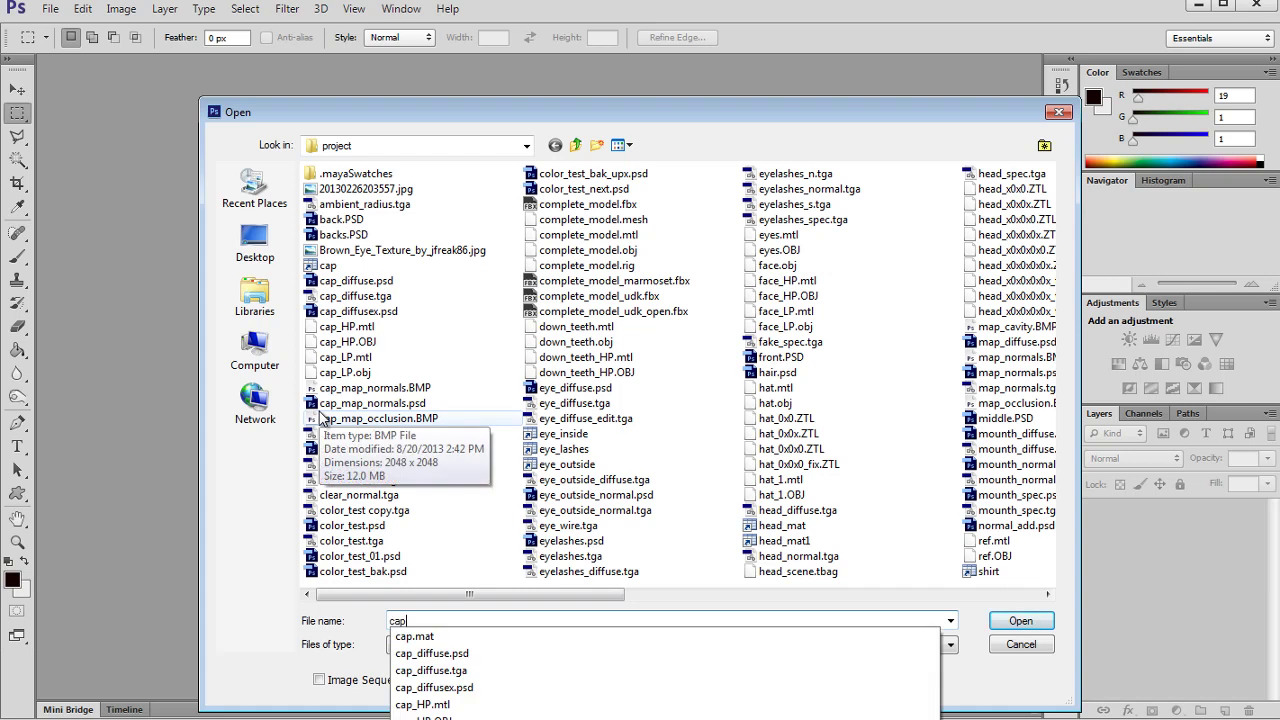
{"action": "type", "text": "_no"}
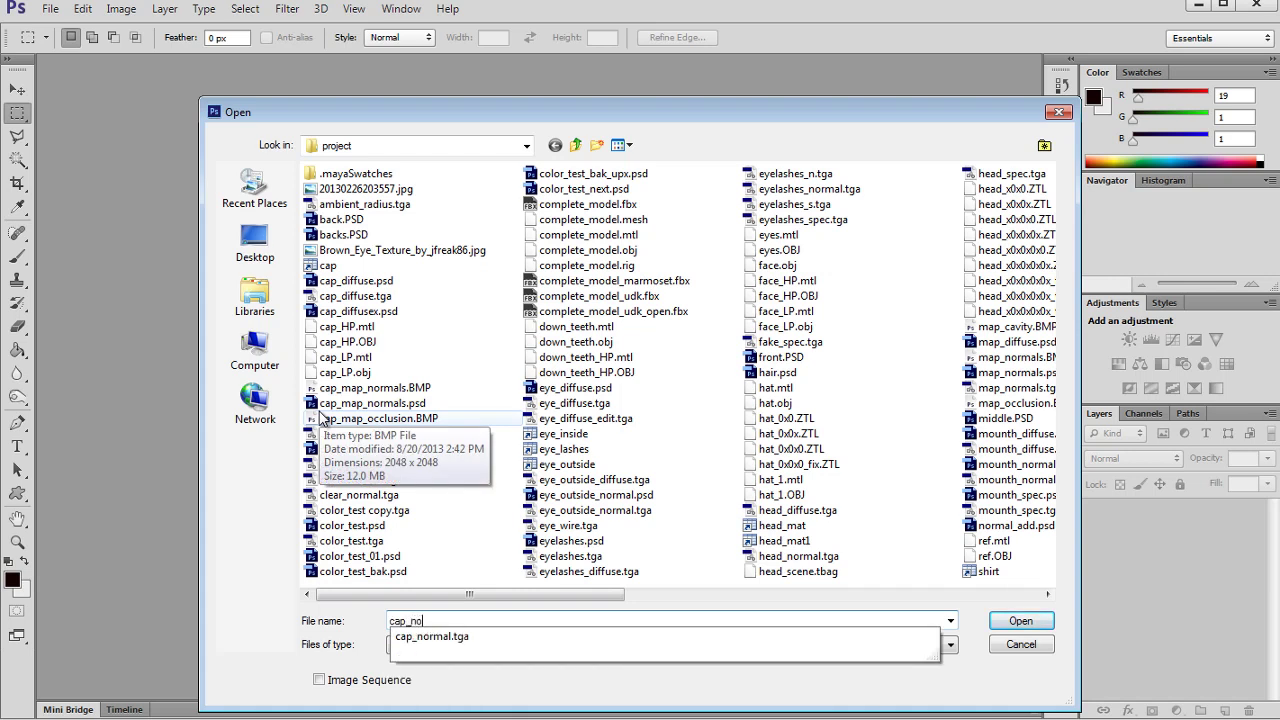
{"action": "key", "text": "Down"}
{"action": "key", "text": "Return"}
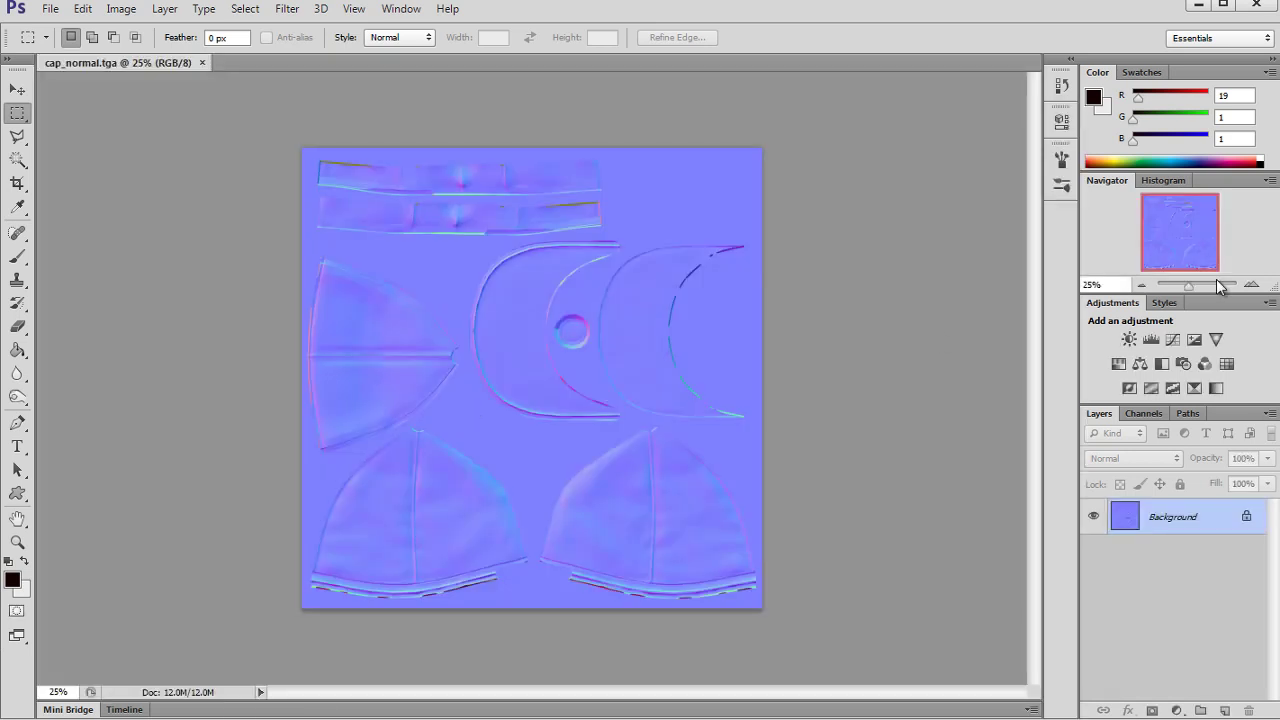
- Invert the green channel of the cap normal map and restore the full RGB view
{"action": "left_click", "coordinate": [1254, 286]}
{"action": "left_click", "coordinate": [1254, 286]}
{"action": "left_click", "coordinate": [1254, 286]}
{"action": "left_click_drag", "start_coordinate": [1193, 237], "coordinate": [1198, 259]}
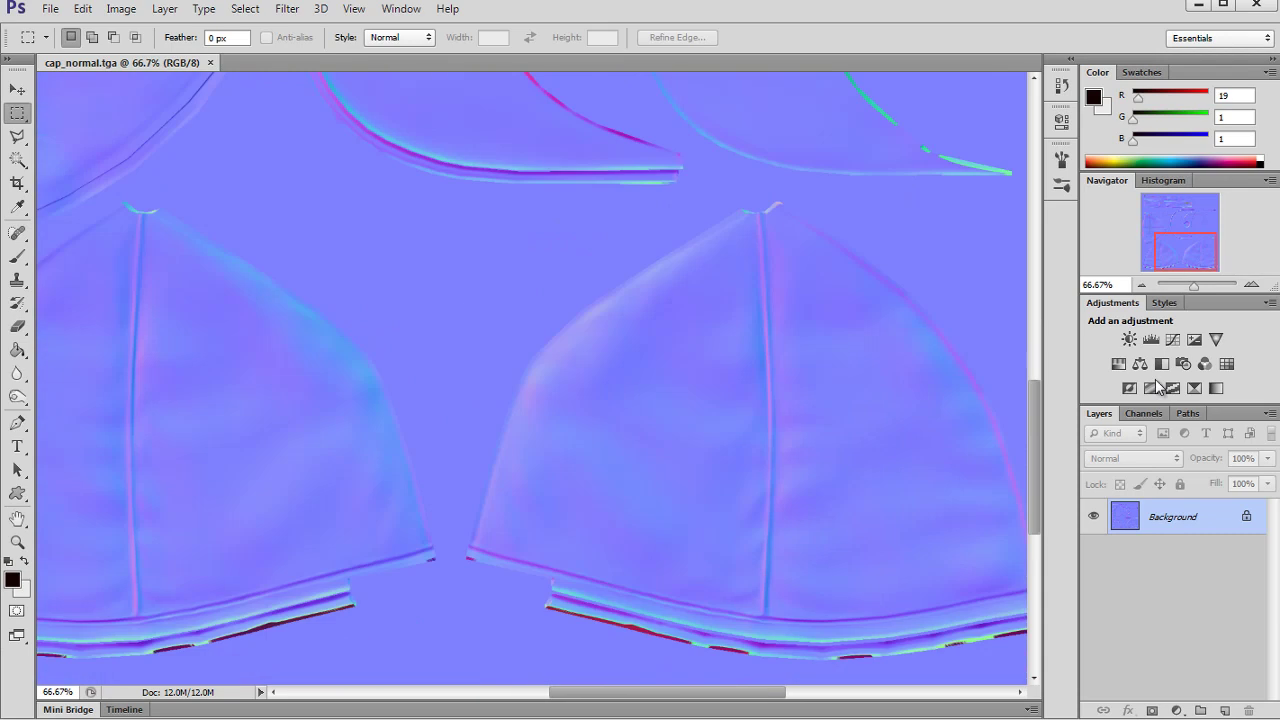
{"action": "left_click", "coordinate": [1143, 413]}
{"action": "left_click", "coordinate": [1146, 506]}
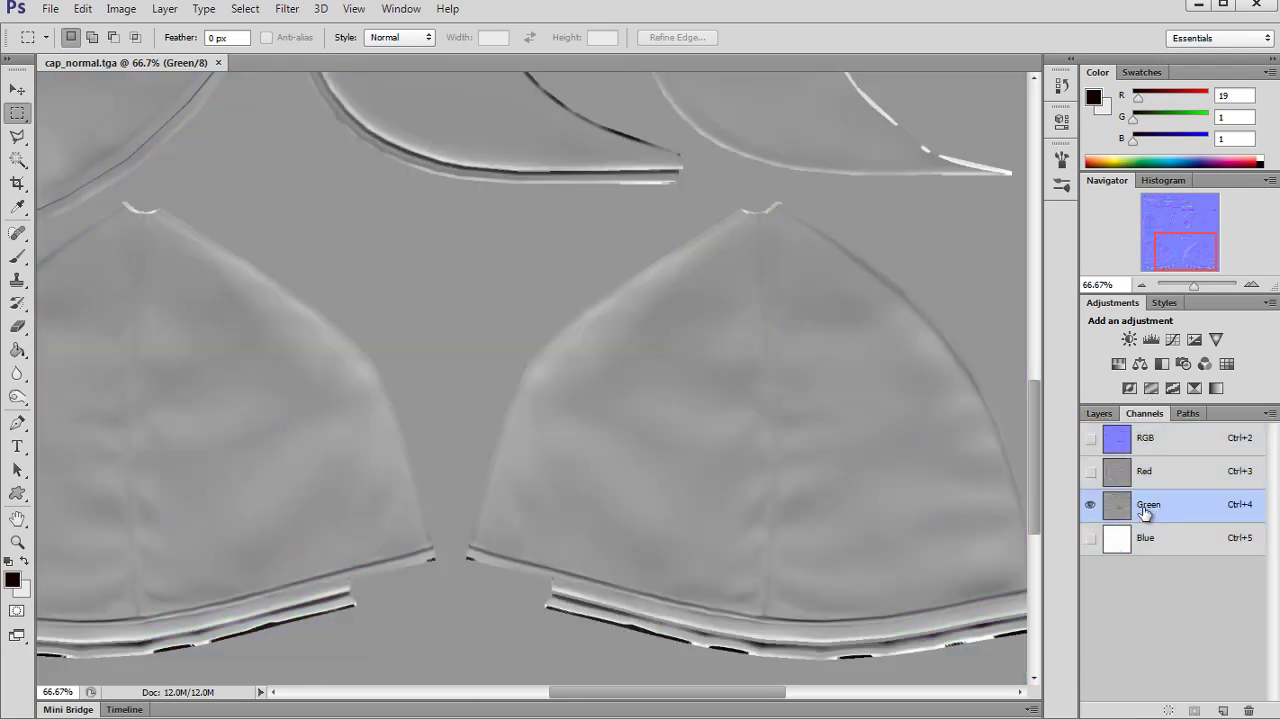
{"action": "key", "text": "ctrl+i"}
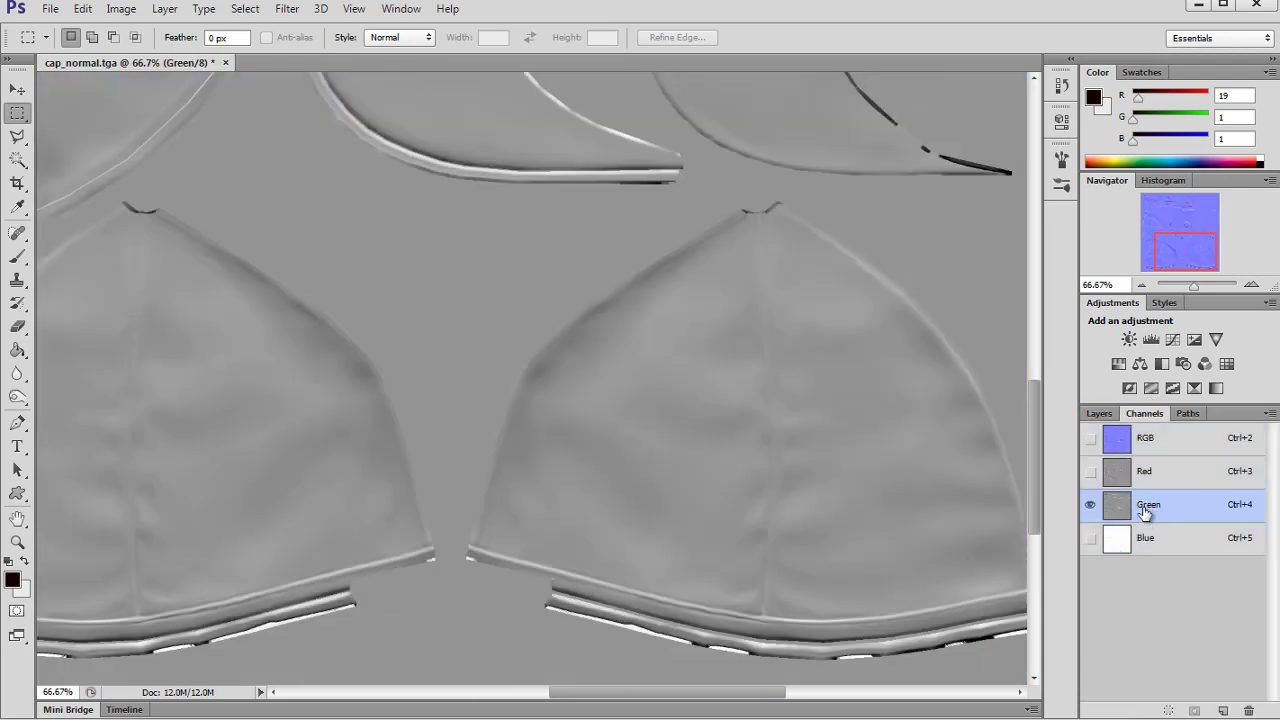
{"action": "left_click", "coordinate": [1148, 438]}
{"action": "left_click", "coordinate": [1141, 286]}
{"action": "left_click", "coordinate": [1141, 286]}
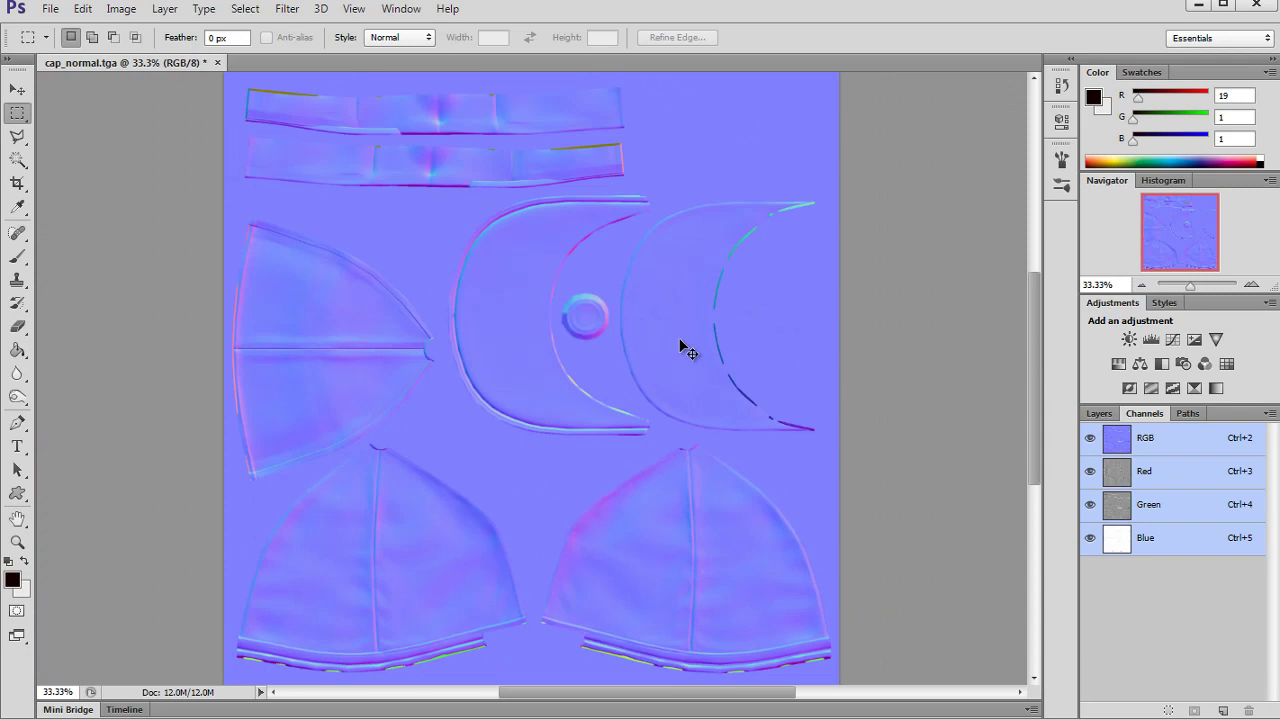
- Save the cap normal map as a 24 bits/pixel Targa over the existing cap_normal.tga and close it
{"action": "key", "text": "ctrl+shift+s"}
{"action": "left_click", "coordinate": [1034, 466]}
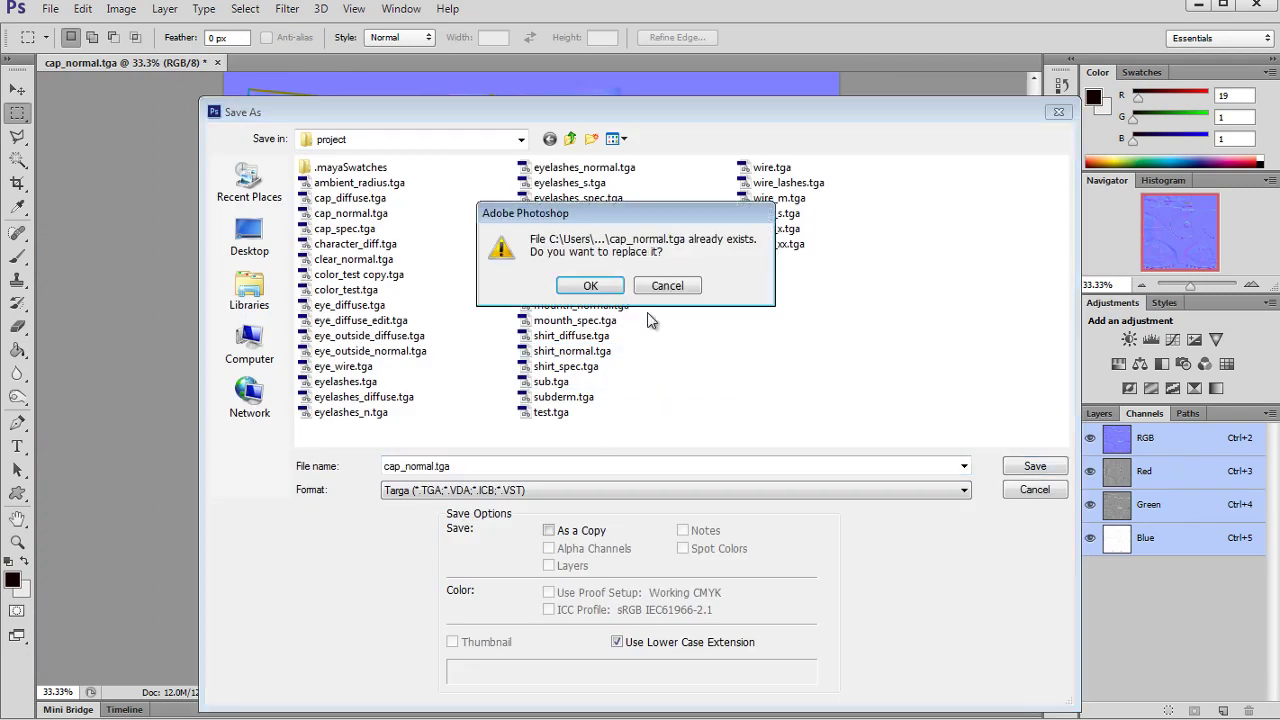
{"action": "left_click", "coordinate": [603, 288]}
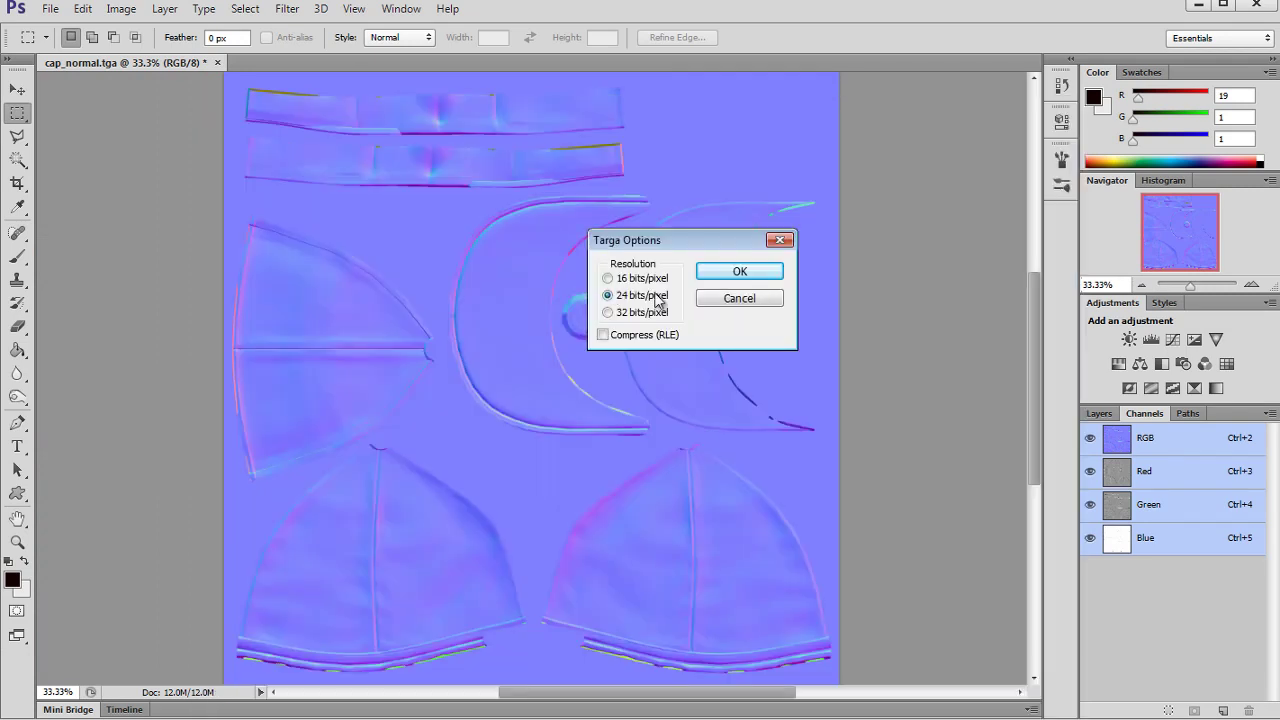
{"action": "left_click", "coordinate": [730, 280]}
{"action": "left_click", "coordinate": [211, 63]}
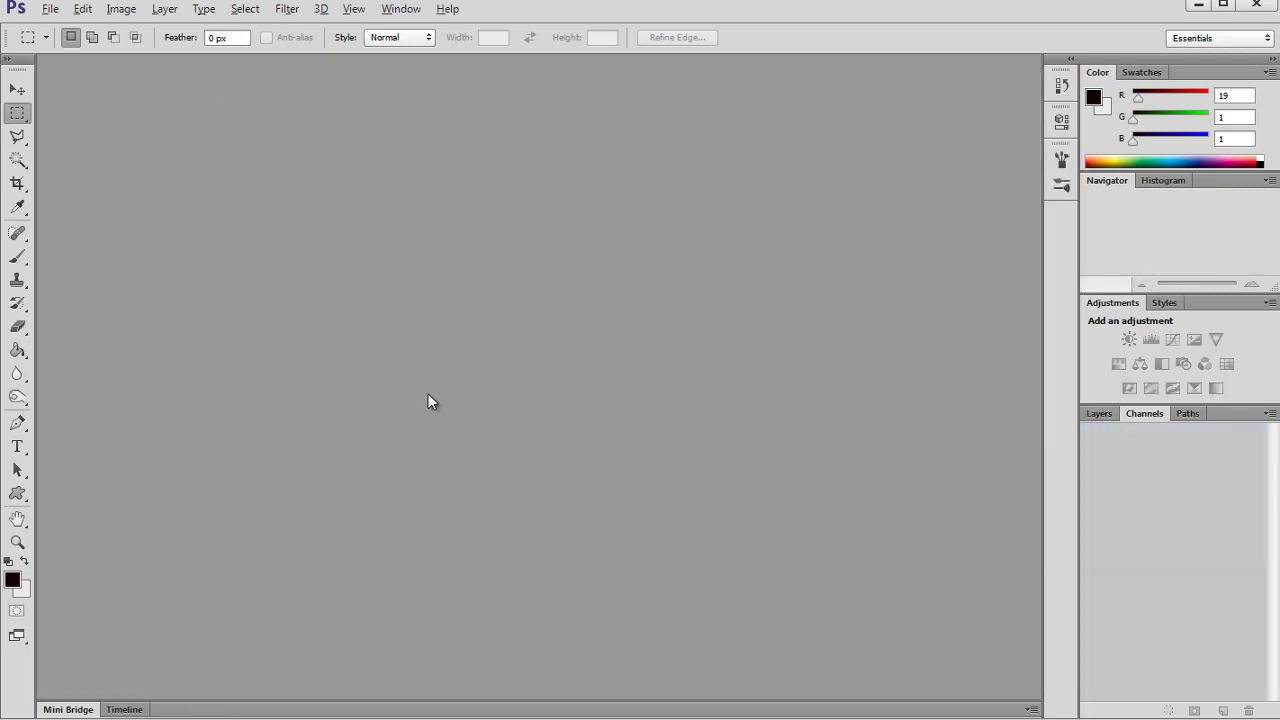
- Switch to Marmoset Toolbag, reload the head material's normal map from disk and clear it from the Normal/Height slot
{"action": "key", "text": "alt+Tab"}
{"action": "left_click_drag", "start_coordinate": [591, 400], "coordinate": [544, 420]}
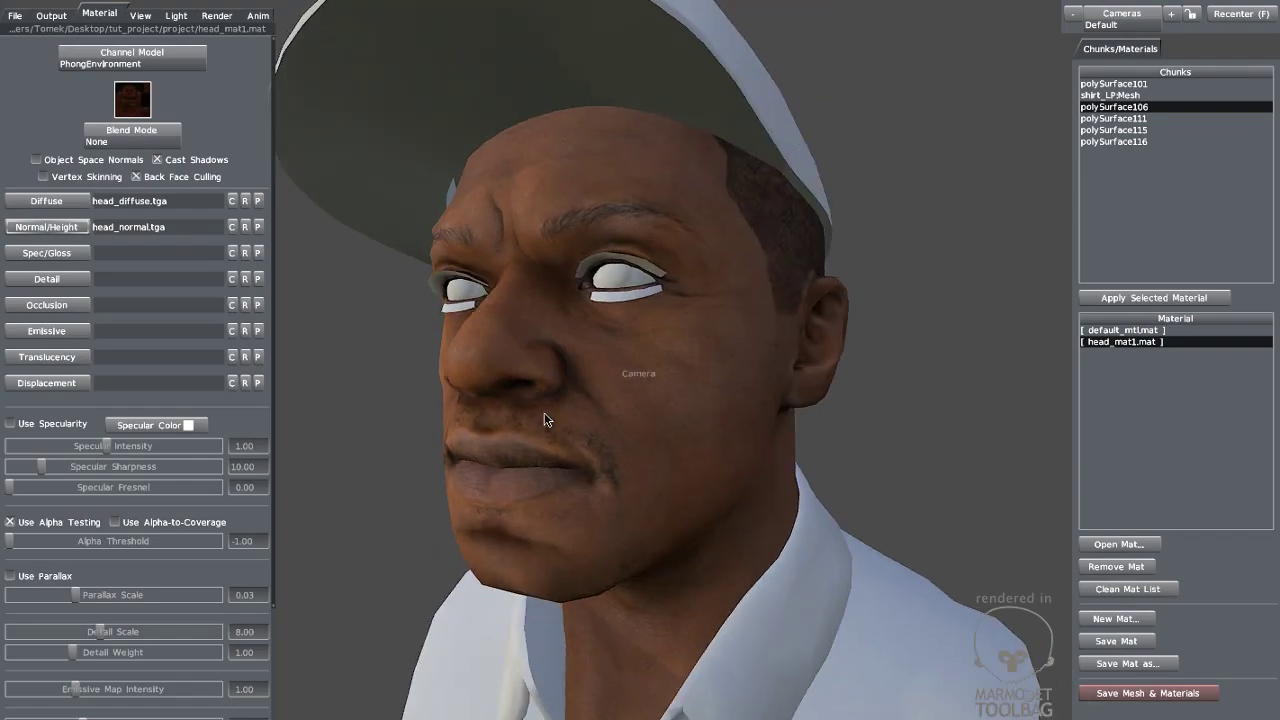
{"action": "left_click", "coordinate": [247, 230]}
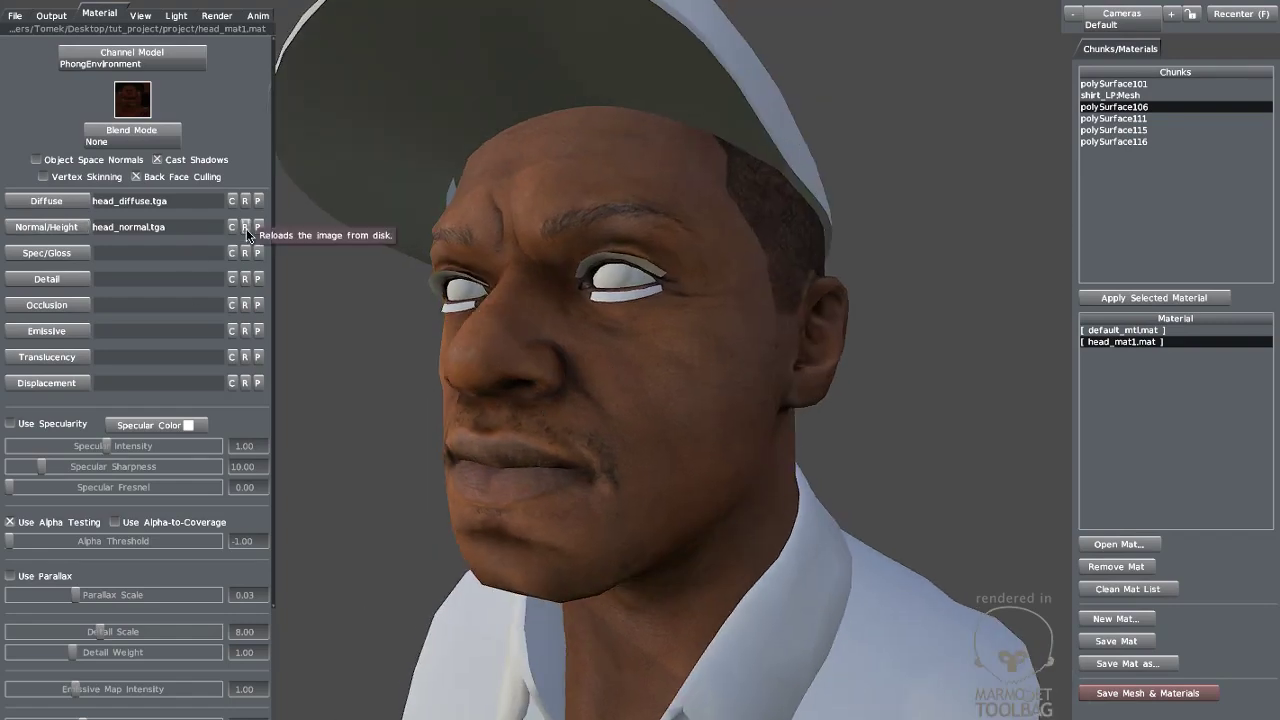
{"action": "left_click", "coordinate": [231, 228]}
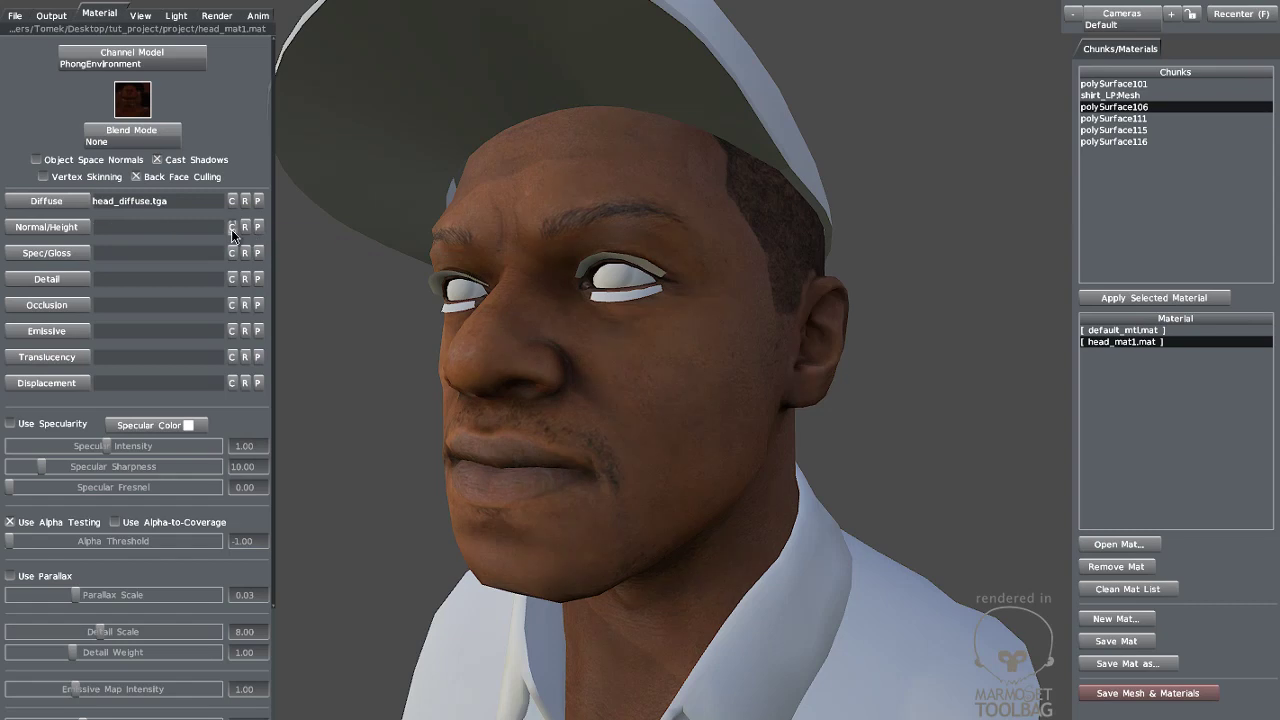
- Assign head_normal.tga from the project folder to the head material's Normal/Height slot
{"action": "left_click", "coordinate": [65, 229]}
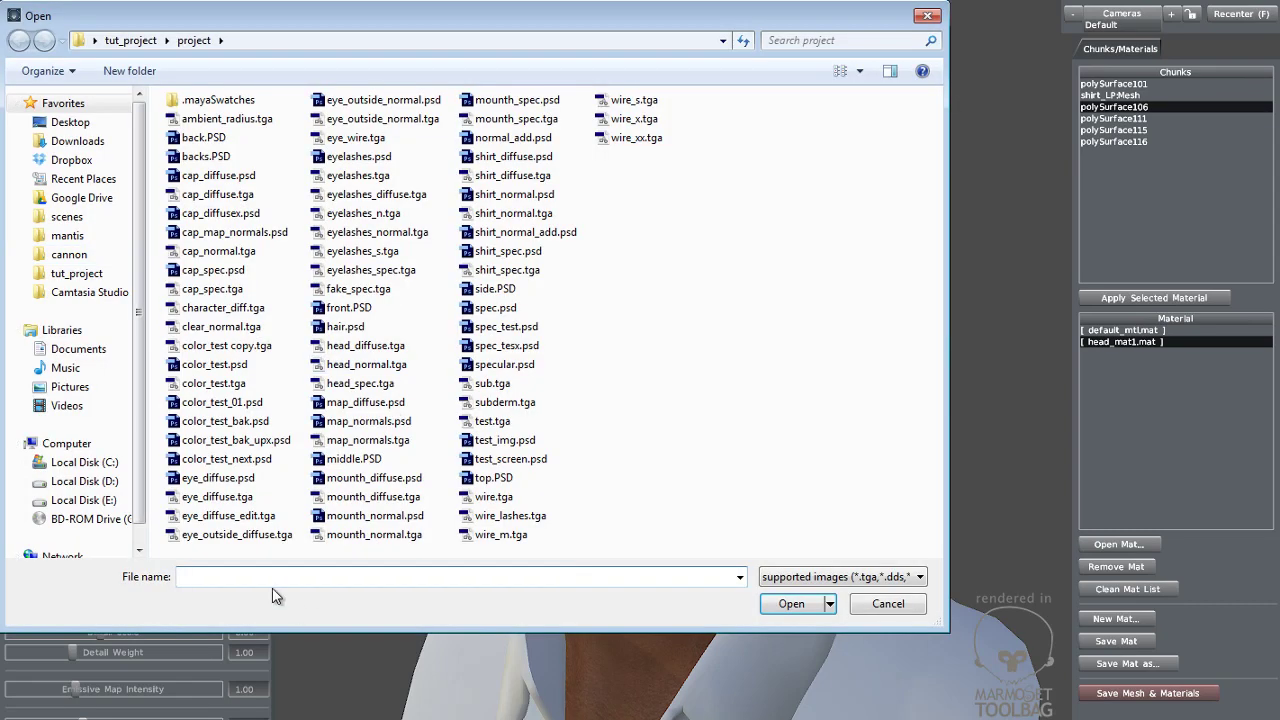
{"action": "type", "text": "head"}
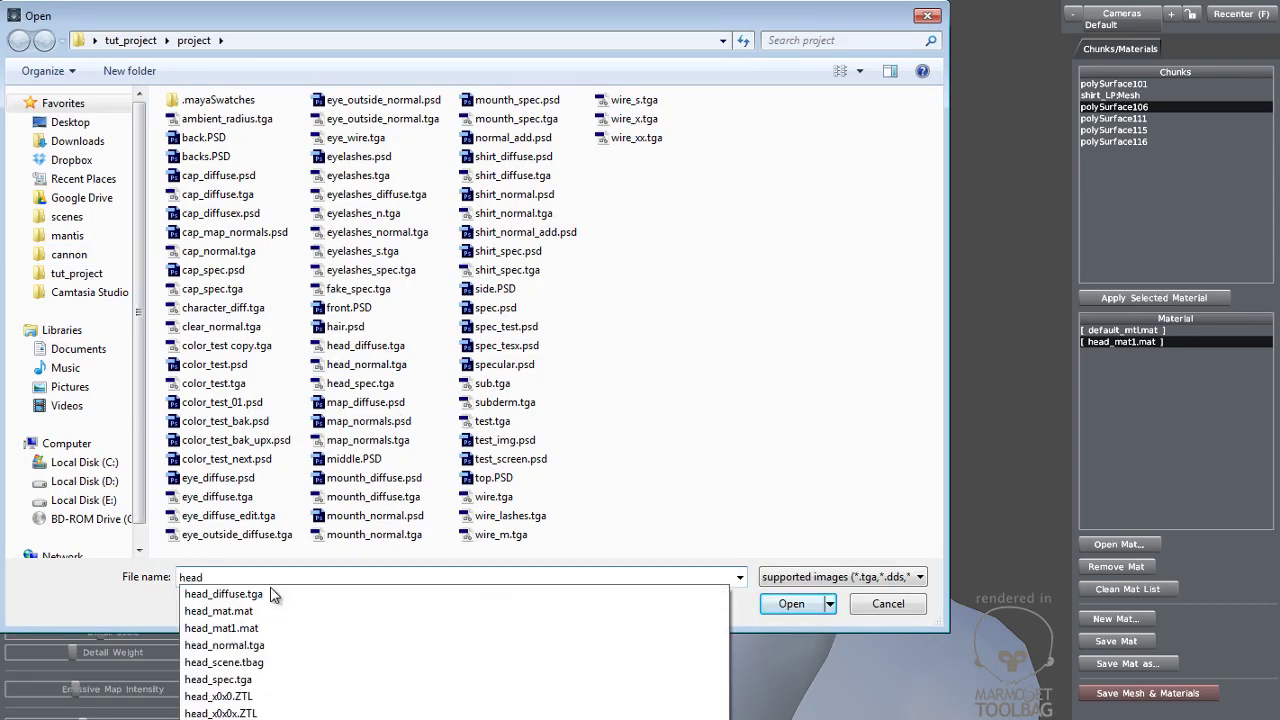
{"action": "key", "text": "Down"}
{"action": "key", "text": "Down"}
{"action": "key", "text": "Down"}
{"action": "key", "text": "Down"}
{"action": "key", "text": "Return"}
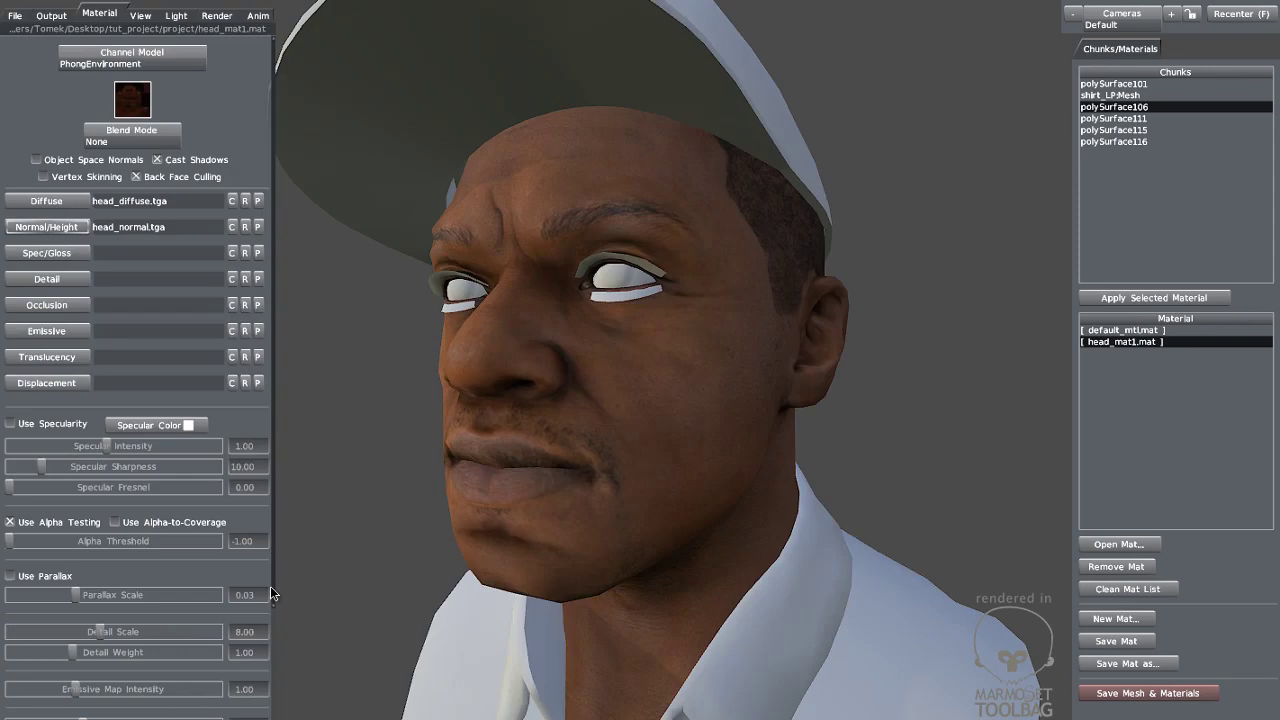
- Use map_normals.tga as the head material's normal map and check the face's shading from several angles
{"action": "left_click_drag", "start_coordinate": [517, 512], "coordinate": [881, 538]}
{"action": "mouse_move", "coordinate": [735, 517]}
{"action": "left_mouse_down"}
{"action": "mouse_move", "coordinate": [783, 533]}
{"action": "mouse_move", "coordinate": [865, 521]}
{"action": "mouse_move", "coordinate": [823, 481]}
{"action": "mouse_move", "coordinate": [718, 499]}
{"action": "left_mouse_up"}
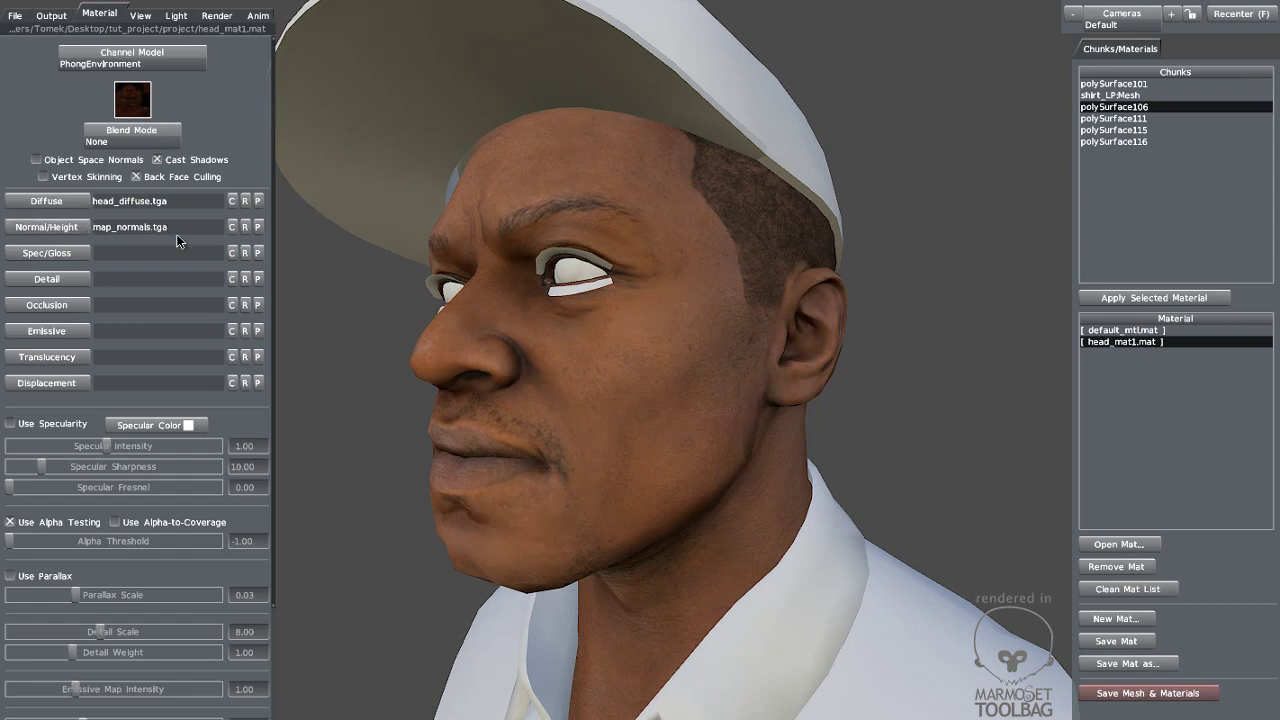
{"action": "left_click_drag", "start_coordinate": [464, 320], "coordinate": [597, 284]}
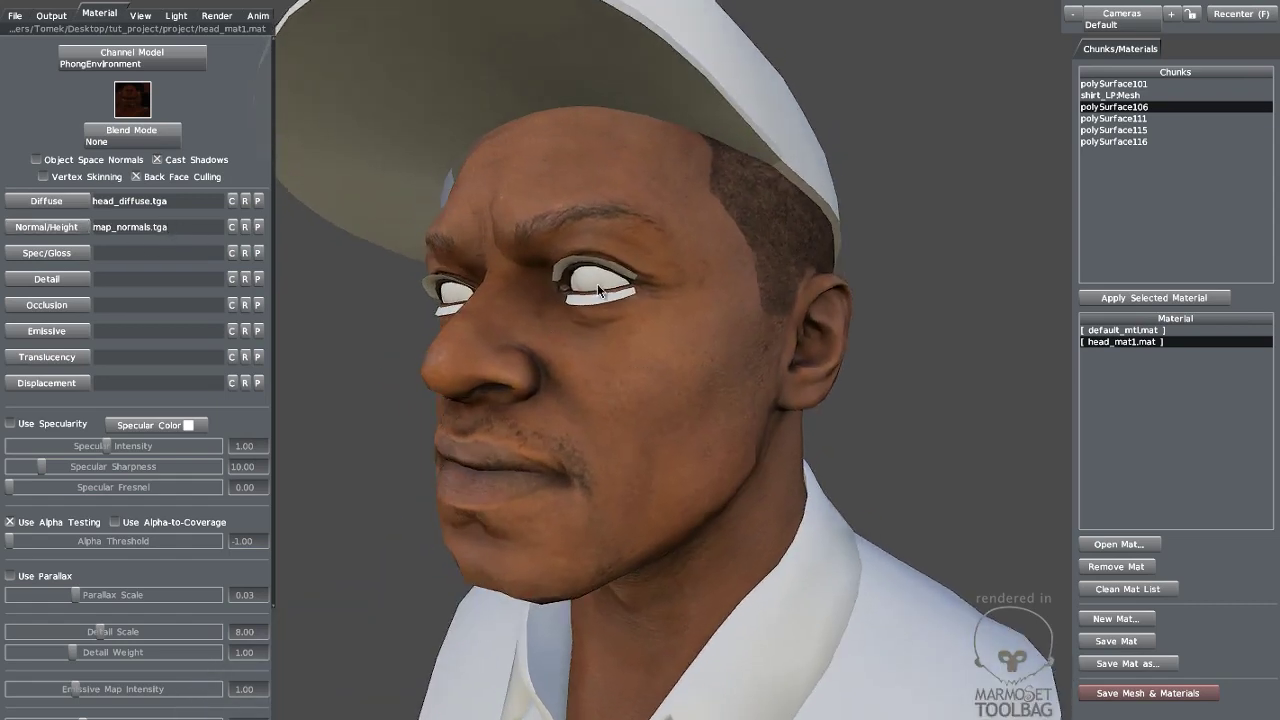
{"action": "left_click_drag", "start_coordinate": [528, 392], "coordinate": [567, 362]}
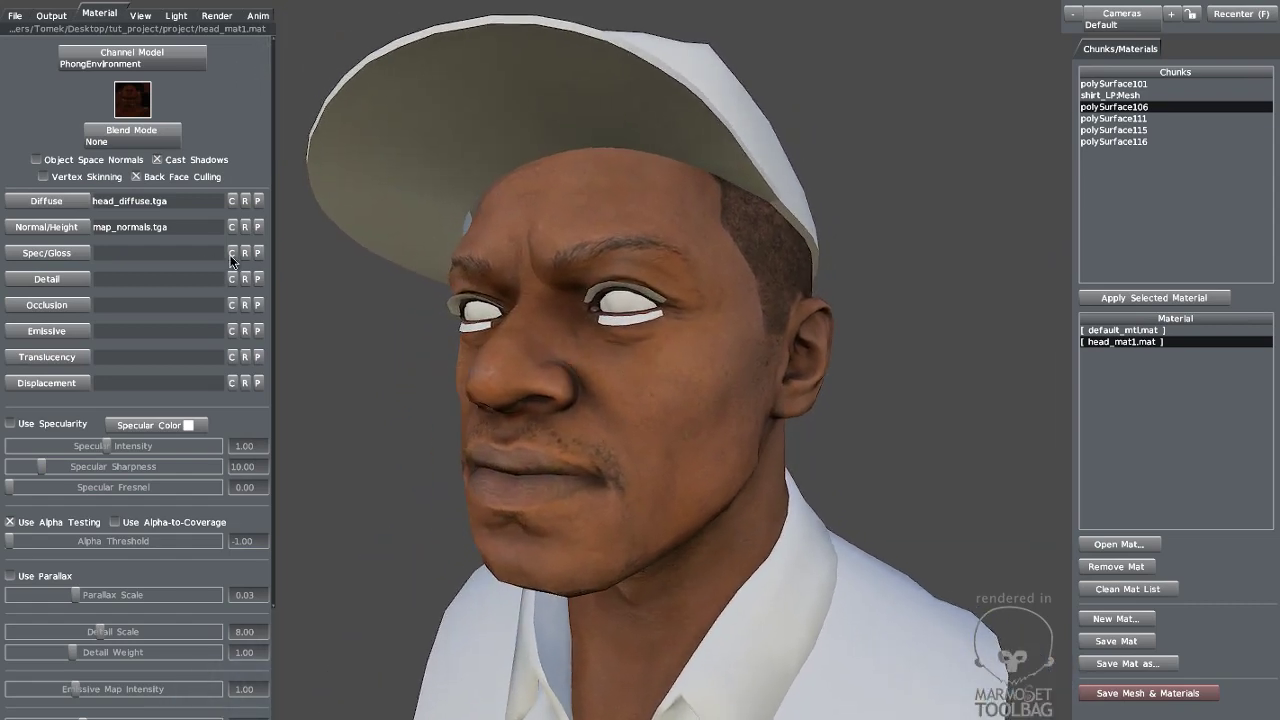
- Assign head_spec.tga from the project folder to the head material's Spec/Gloss slot
{"action": "left_click", "coordinate": [65, 255]}
{"action": "type", "text": "spec"}
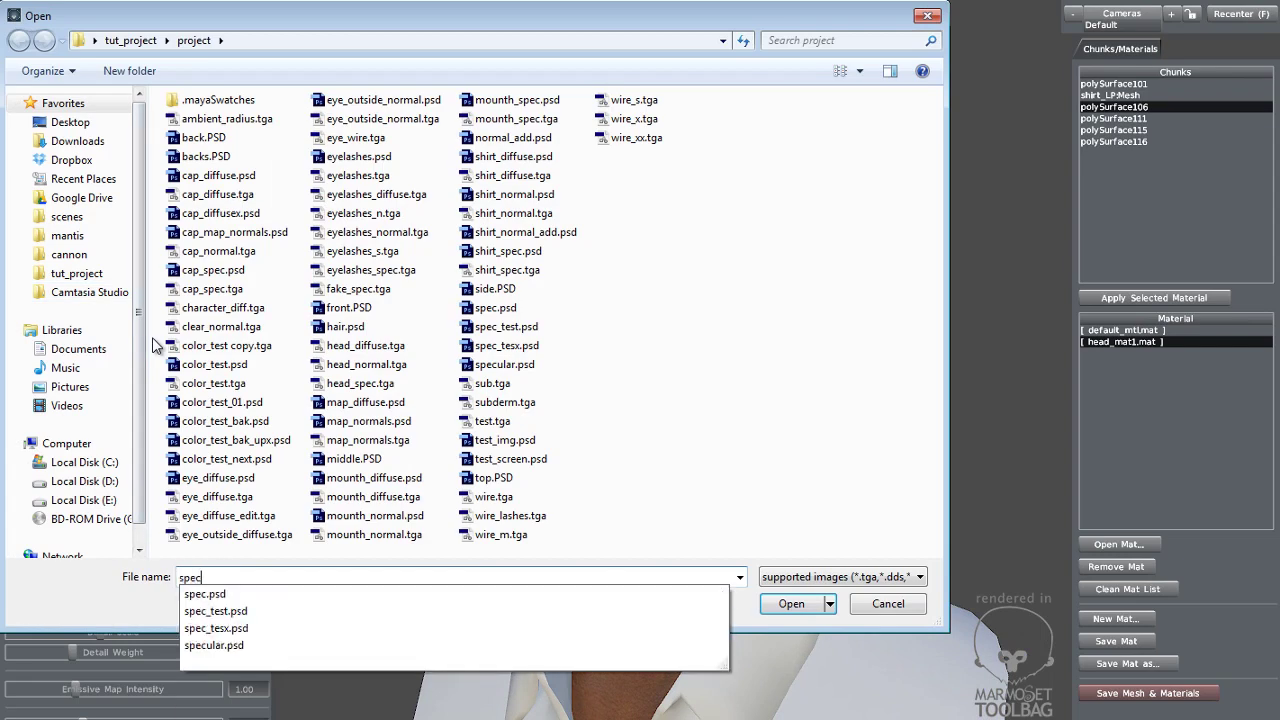
{"action": "key", "text": "Down"}
{"action": "key", "text": "Down"}
{"action": "key", "text": "Up"}
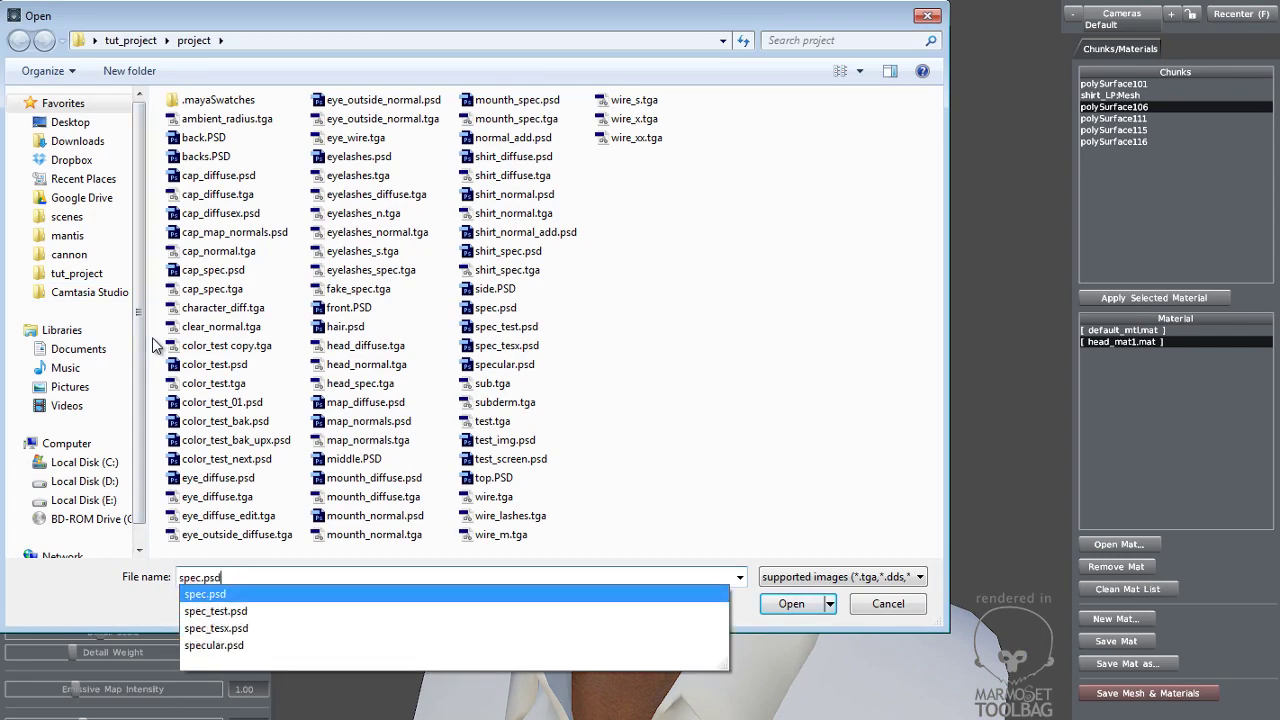
{"action": "key", "text": "BackSpace"}
{"action": "key", "text": "BackSpace"}
{"action": "key", "text": "BackSpace"}
{"action": "key", "text": "BackSpace"}
{"action": "key", "text": "BackSpace"}
{"action": "key", "text": "BackSpace"}
{"action": "type", "text": "had_"}
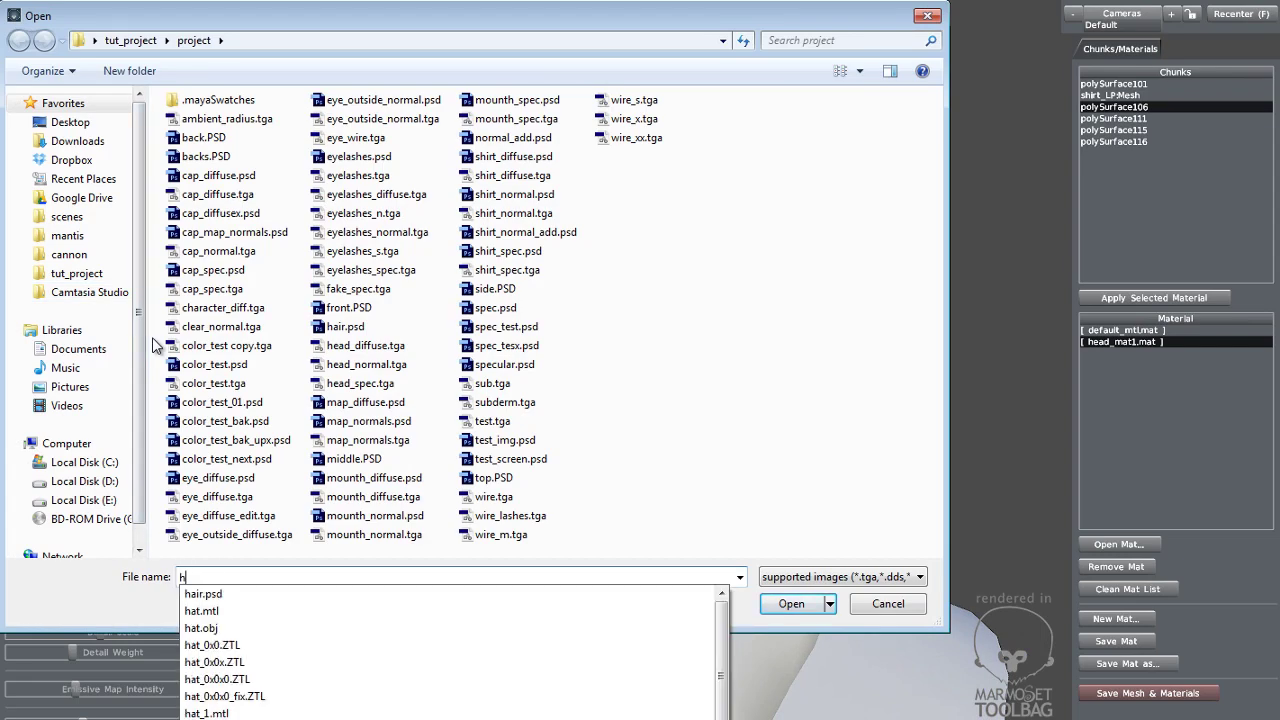
{"action": "key", "text": "BackSpace"}
{"action": "key", "text": "BackSpace"}
{"action": "type", "text": "ea"}
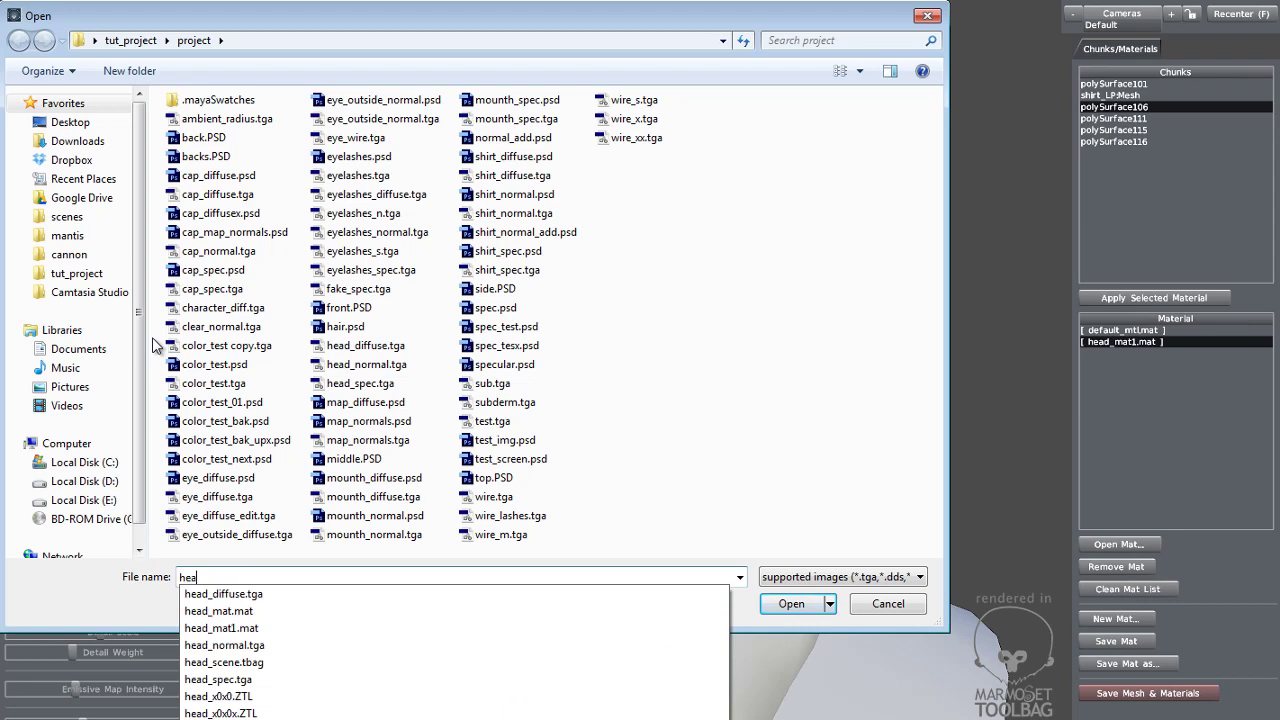
{"action": "type", "text": "d_spec.tga"}
{"action": "key", "text": "Return"}
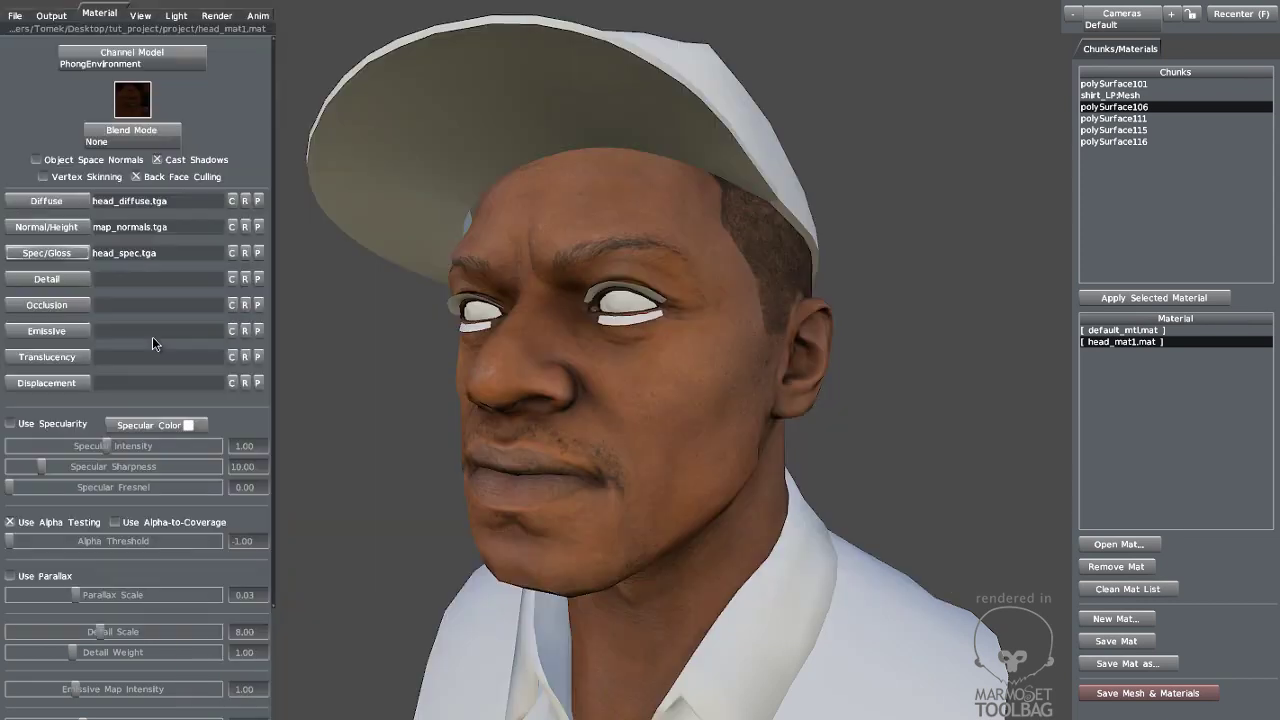
- Enable specularity on the head material, set Specular Sharpness to 8.98 and Specular Intensity to 0.65, and inspect the skin highlights
{"action": "left_click", "coordinate": [11, 424]}
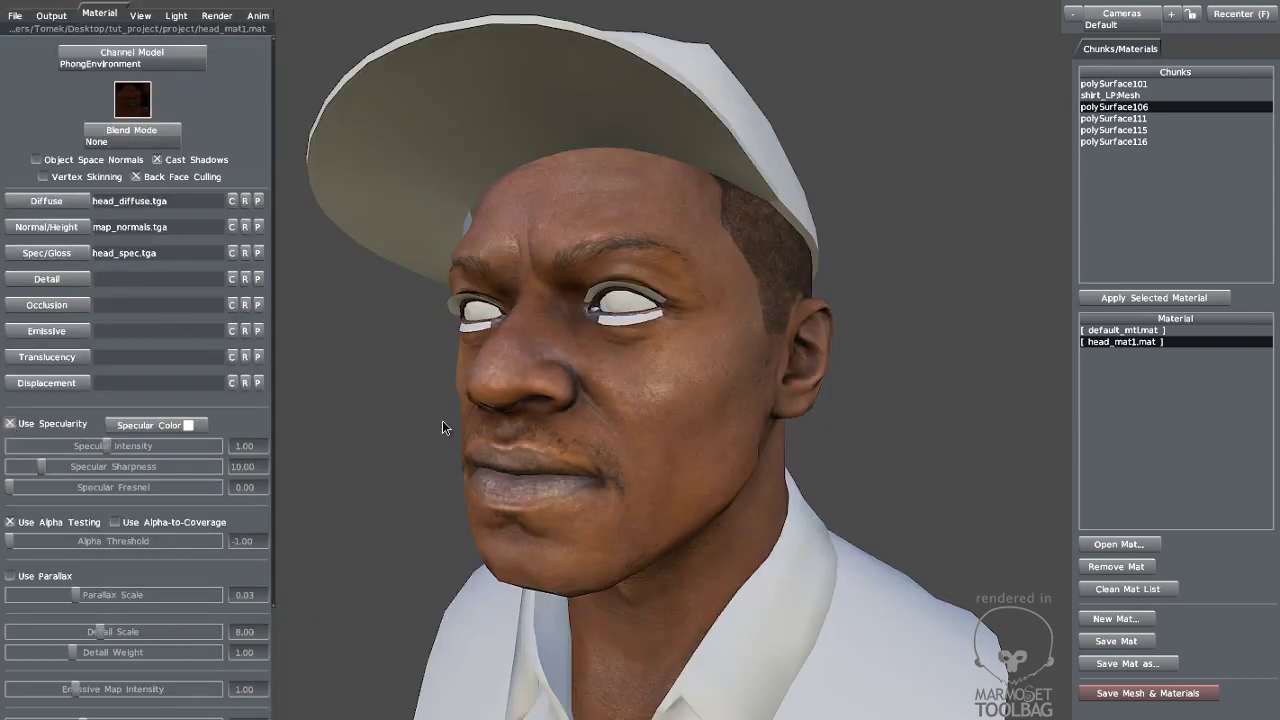
{"action": "mouse_move", "coordinate": [442, 420]}
{"action": "left_mouse_down"}
{"action": "mouse_move", "coordinate": [571, 425]}
{"action": "mouse_move", "coordinate": [424, 434]}
{"action": "left_mouse_up"}
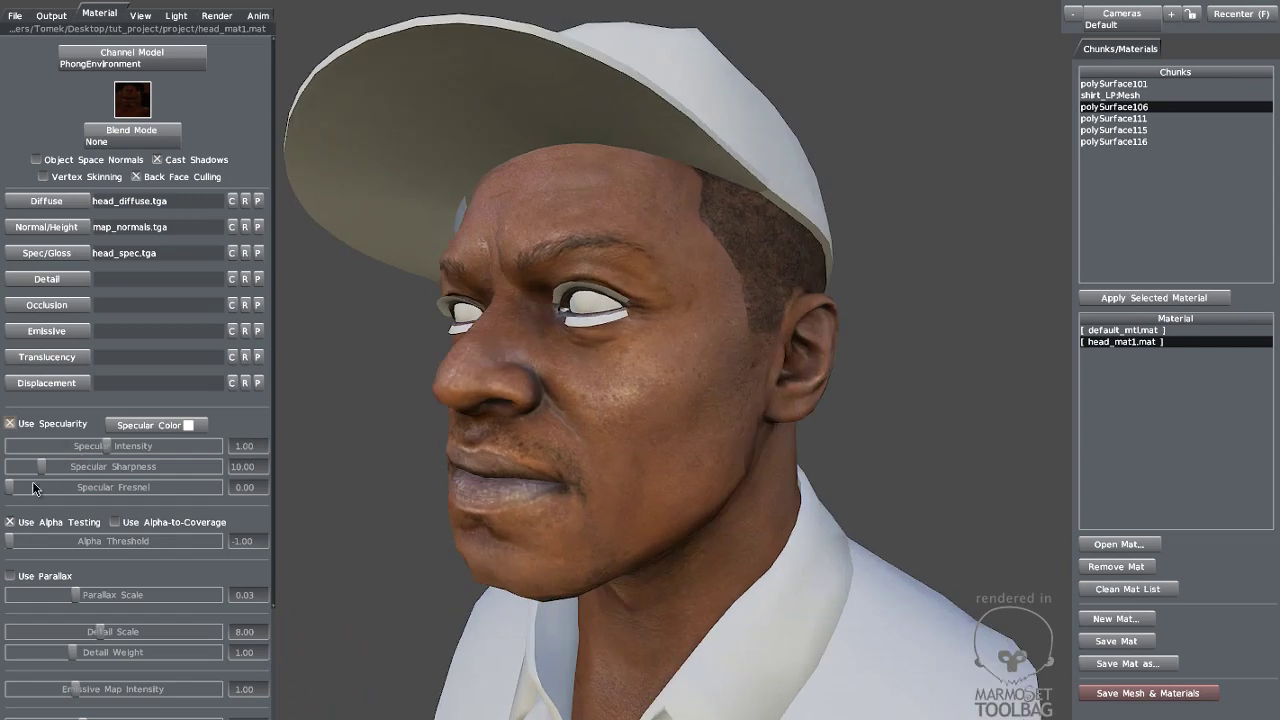
{"action": "mouse_move", "coordinate": [33, 487]}
{"action": "left_mouse_down"}
{"action": "mouse_move", "coordinate": [60, 487]}
{"action": "mouse_move", "coordinate": [8, 487]}
{"action": "mouse_move", "coordinate": [74, 473]}
{"action": "mouse_move", "coordinate": [81, 446]}
{"action": "left_mouse_up"}
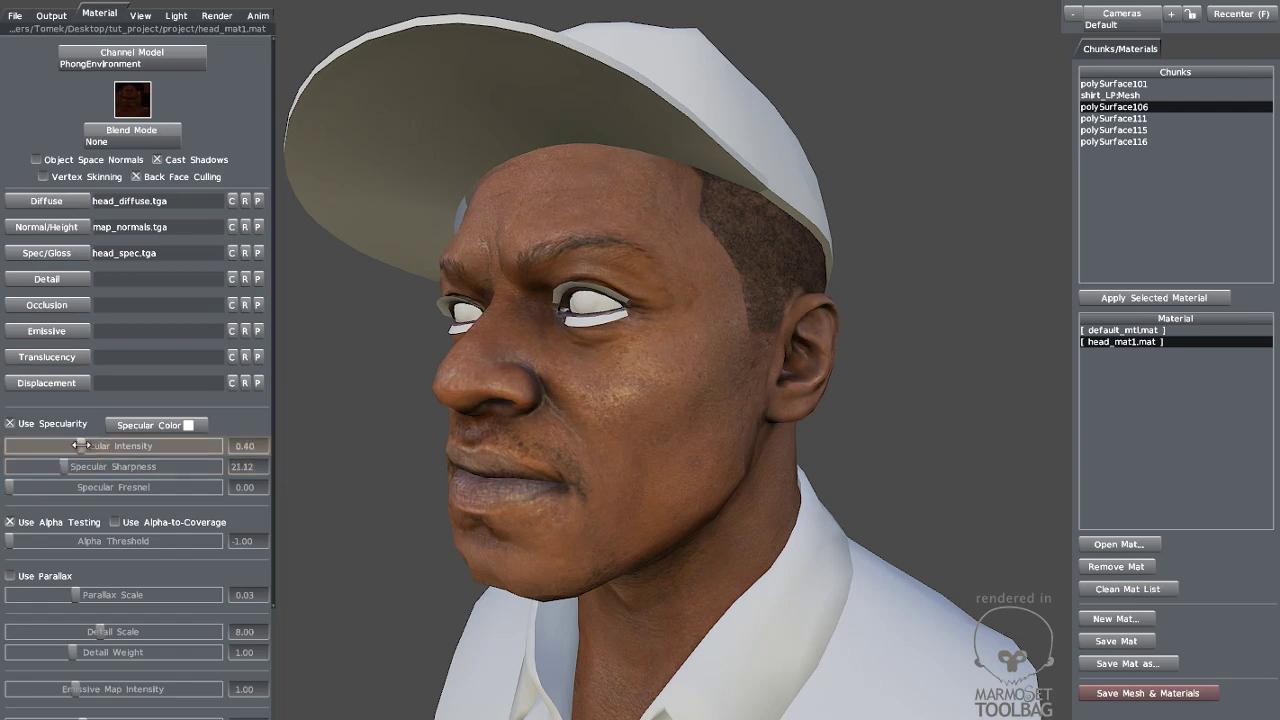
{"action": "left_click_drag", "start_coordinate": [387, 423], "coordinate": [465, 424]}
{"action": "left_click_drag", "start_coordinate": [65, 466], "coordinate": [90, 445]}
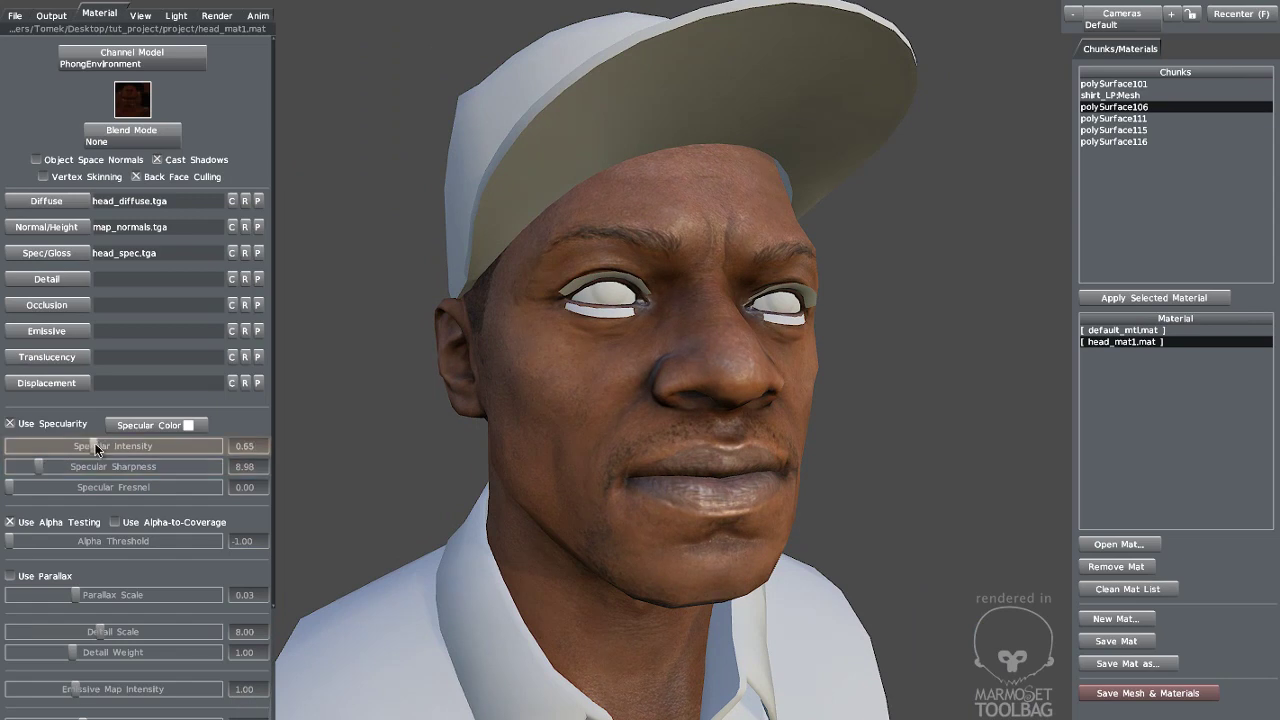
{"action": "left_click_drag", "start_coordinate": [530, 410], "coordinate": [415, 408]}
{"action": "right_click_drag", "start_coordinate": [528, 427], "coordinate": [480, 321]}
{"action": "left_click_drag", "start_coordinate": [480, 321], "coordinate": [520, 322]}
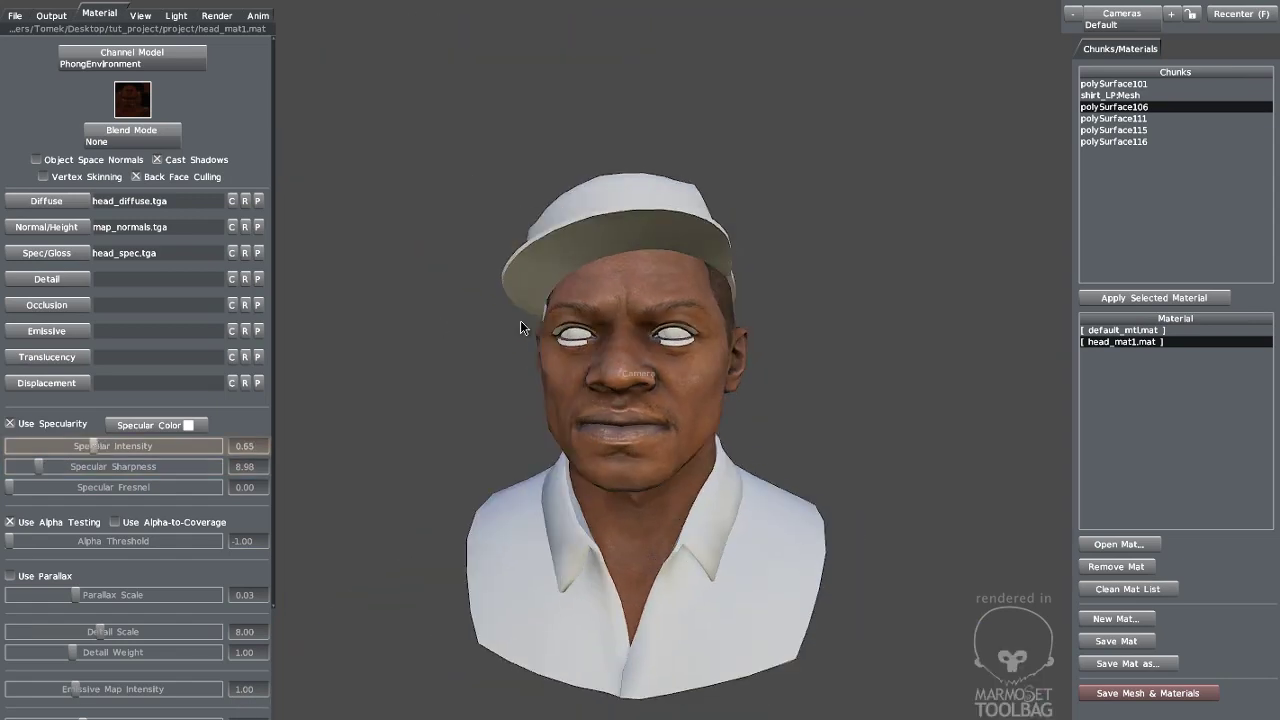
{"action": "right_click_drag", "start_coordinate": [520, 322], "coordinate": [660, 429]}
{"action": "left_click_drag", "start_coordinate": [660, 429], "coordinate": [424, 465]}
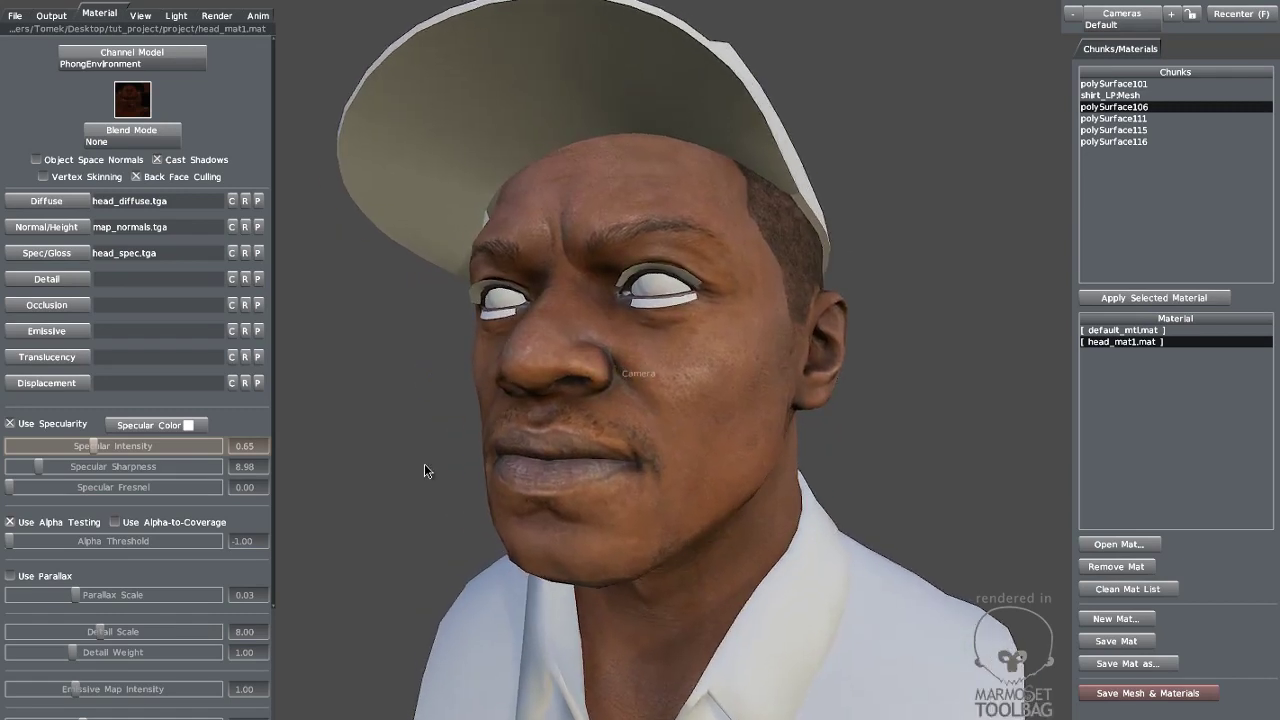
- Change the head material's channel model to SkinEnvironment and check the face from the front
{"action": "scroll", "coordinate": [196, 383], "scroll_direction": "down", "scroll_amount": 5}
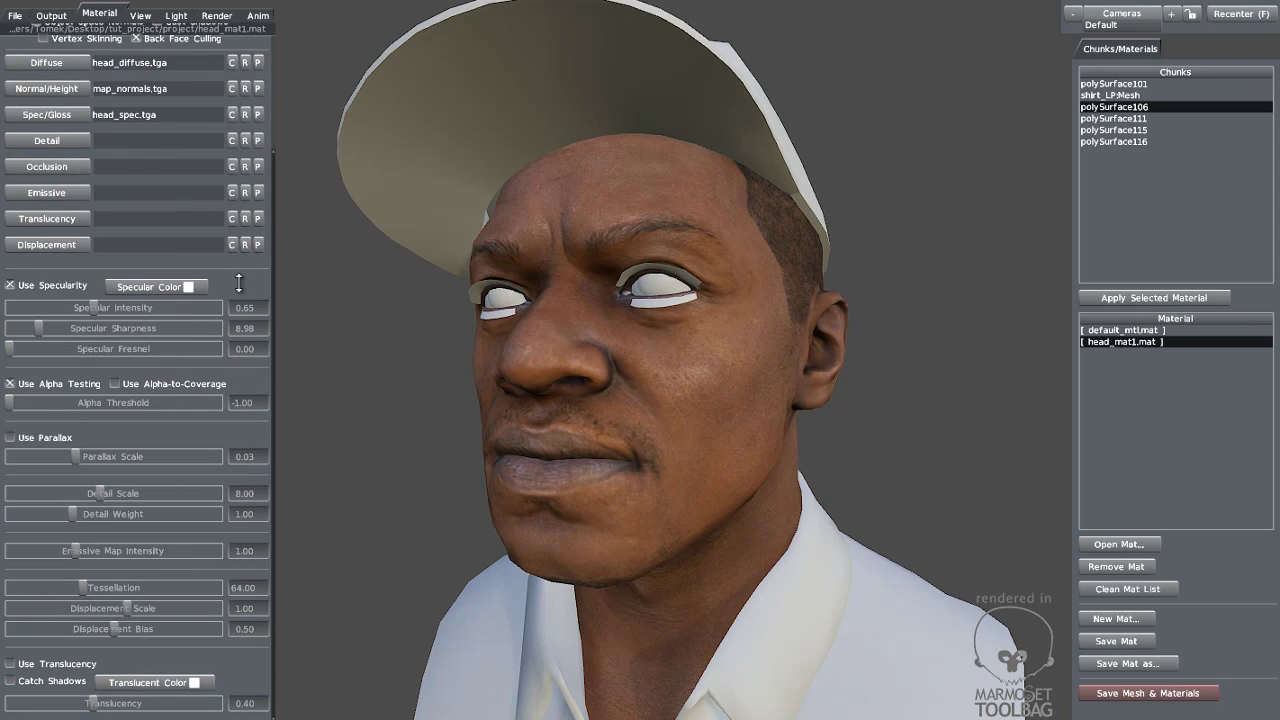
{"action": "scroll", "coordinate": [239, 284], "scroll_direction": "up", "scroll_amount": 5}
{"action": "left_click", "coordinate": [92, 64]}
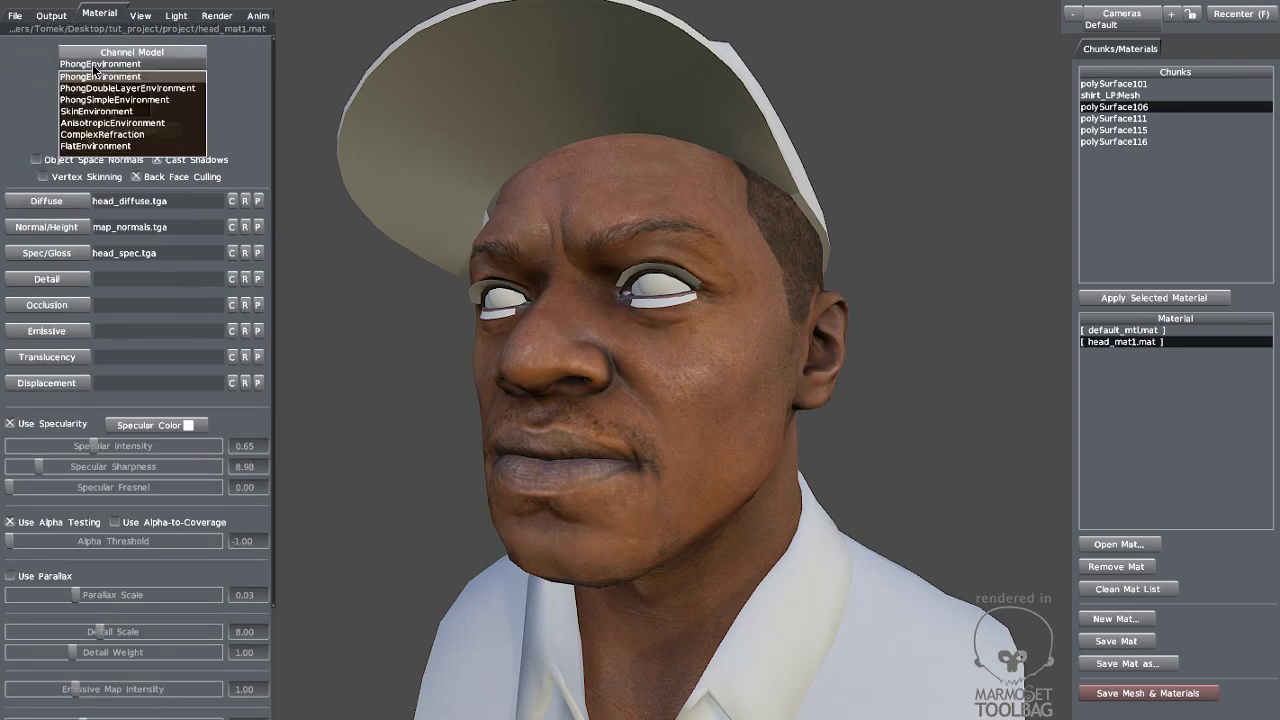
{"action": "left_click", "coordinate": [94, 114]}
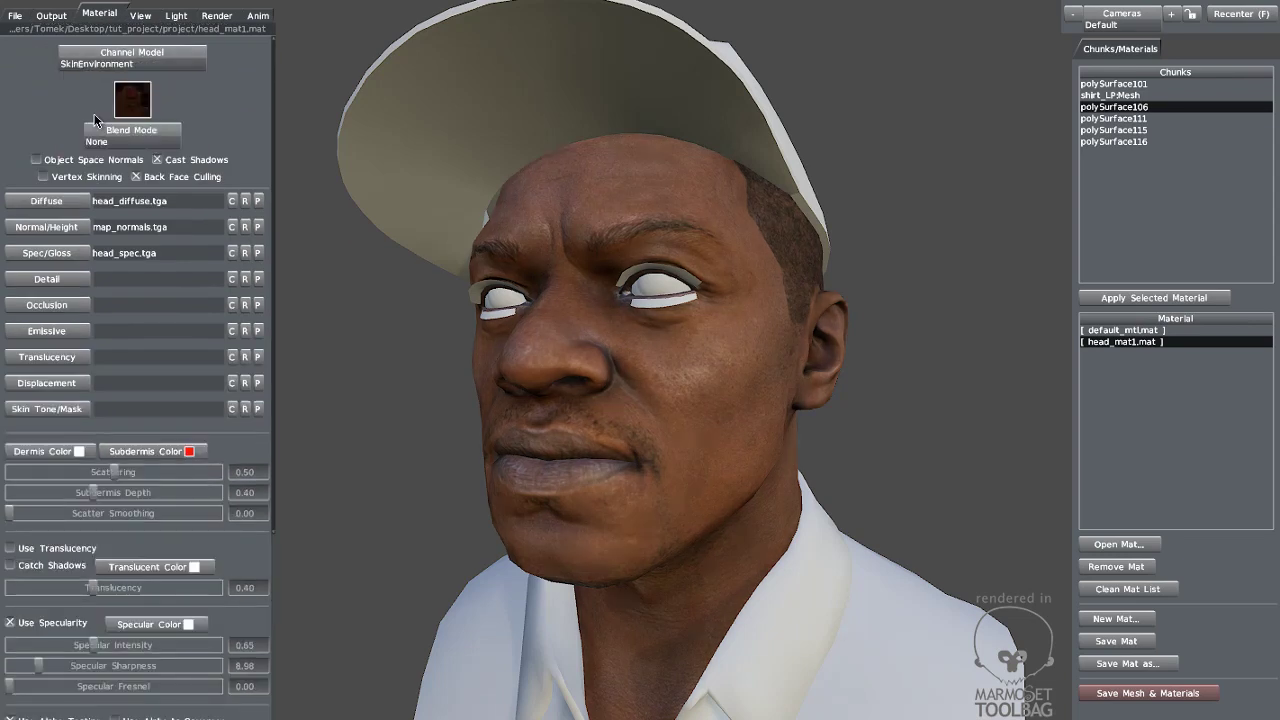
{"action": "left_click", "coordinate": [91, 64]}
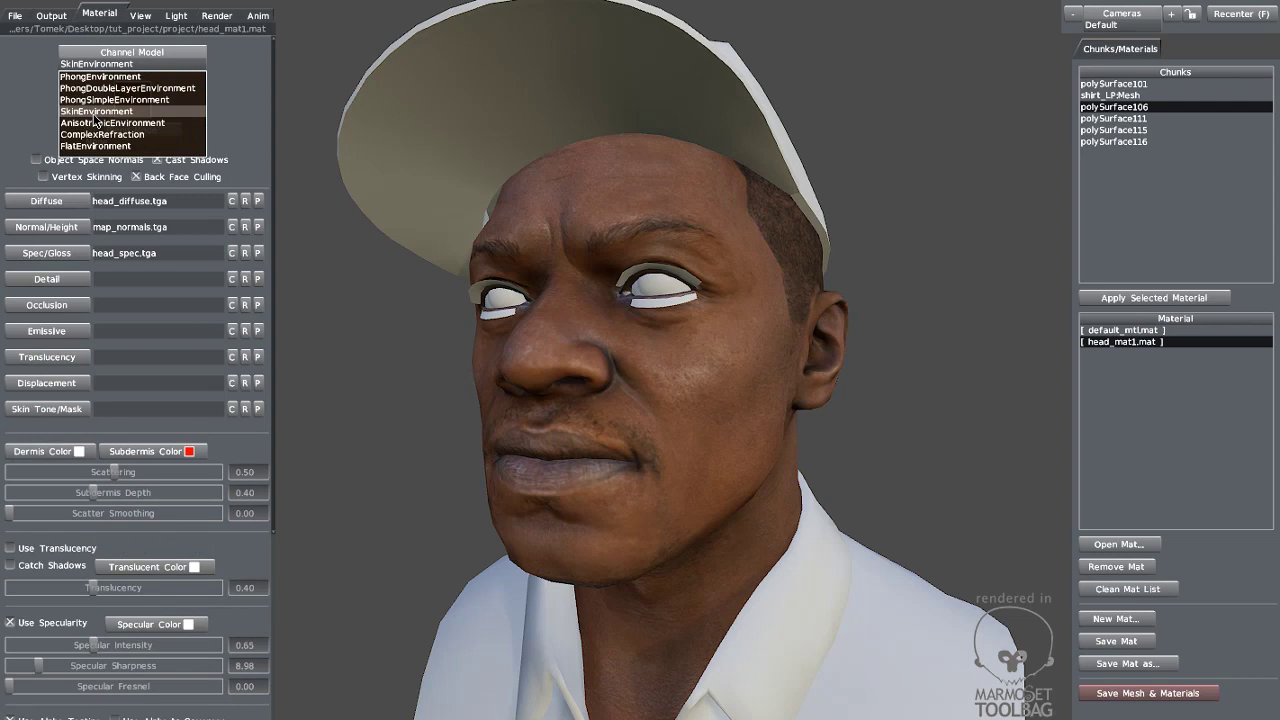
{"action": "left_click", "coordinate": [96, 111]}
{"action": "left_click_drag", "start_coordinate": [423, 404], "coordinate": [574, 437]}
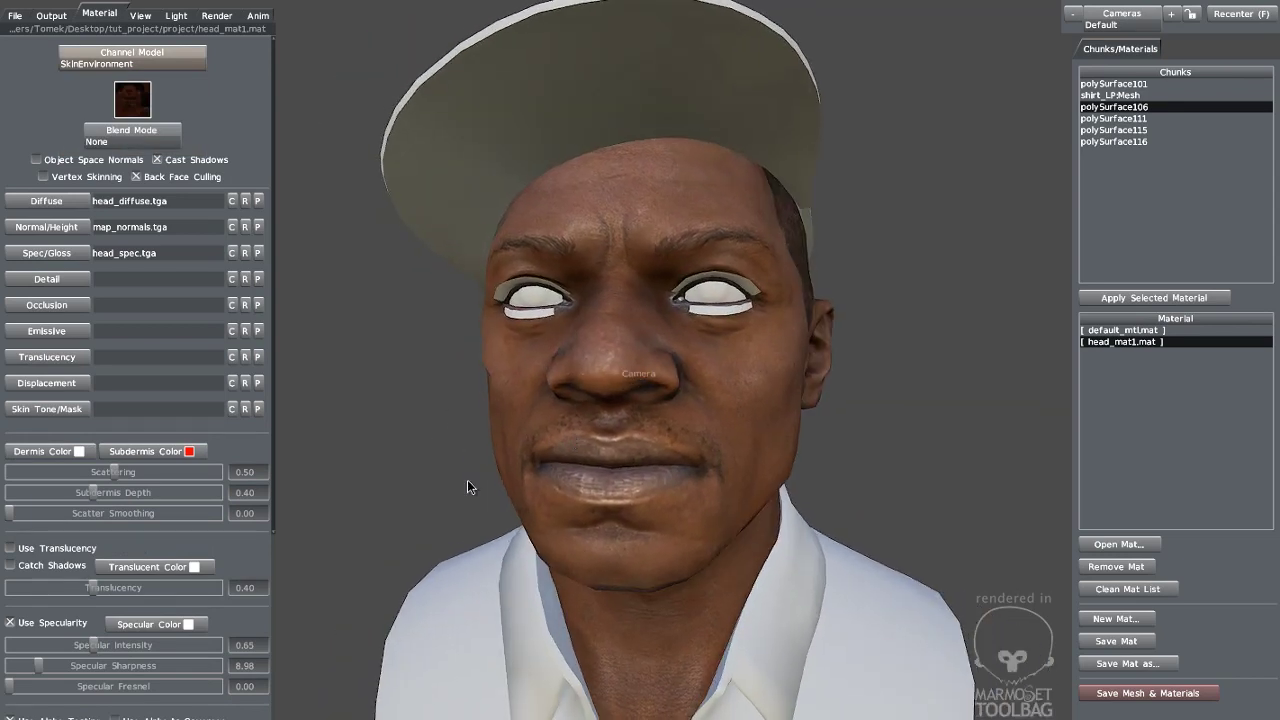
- Try Scattering and Subdermis Depth at 0.53 and Scatter Smoothing at 0.72 on the head material, and reset Scatter Smoothing to 0.00
{"action": "left_click_drag", "start_coordinate": [241, 556], "coordinate": [241, 459]}
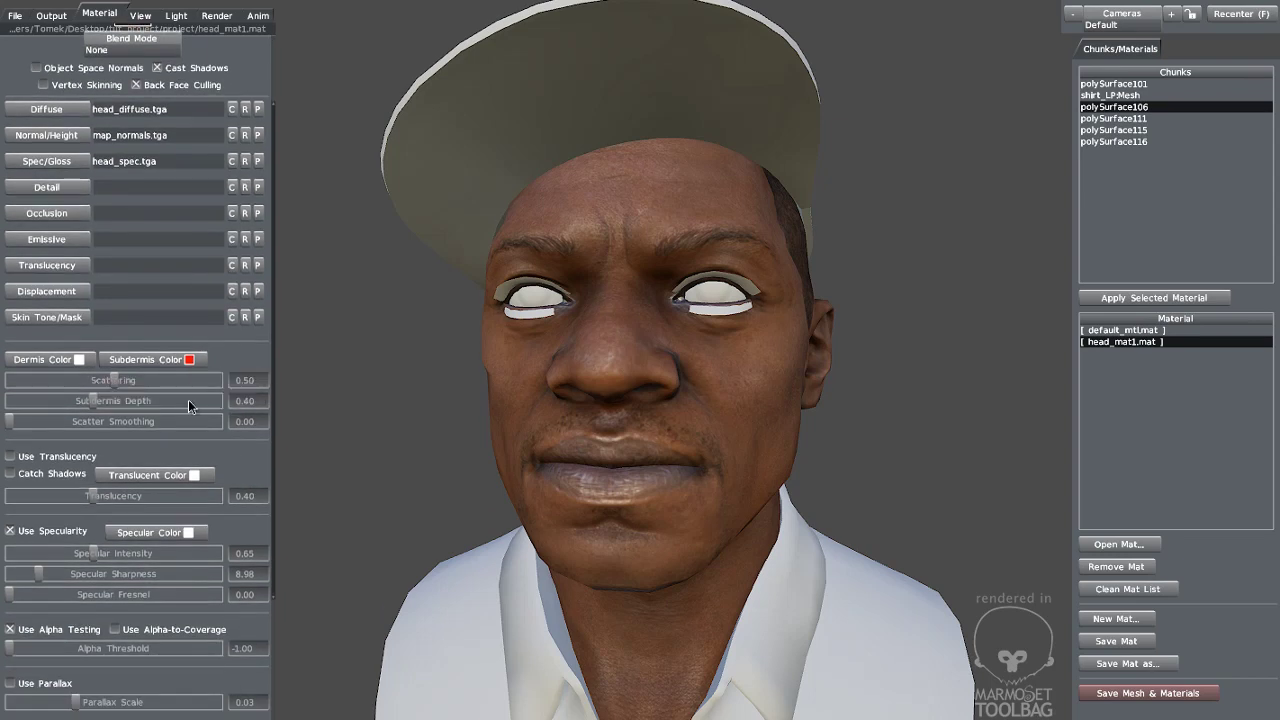
{"action": "left_click_drag", "start_coordinate": [245, 368], "coordinate": [245, 399]}
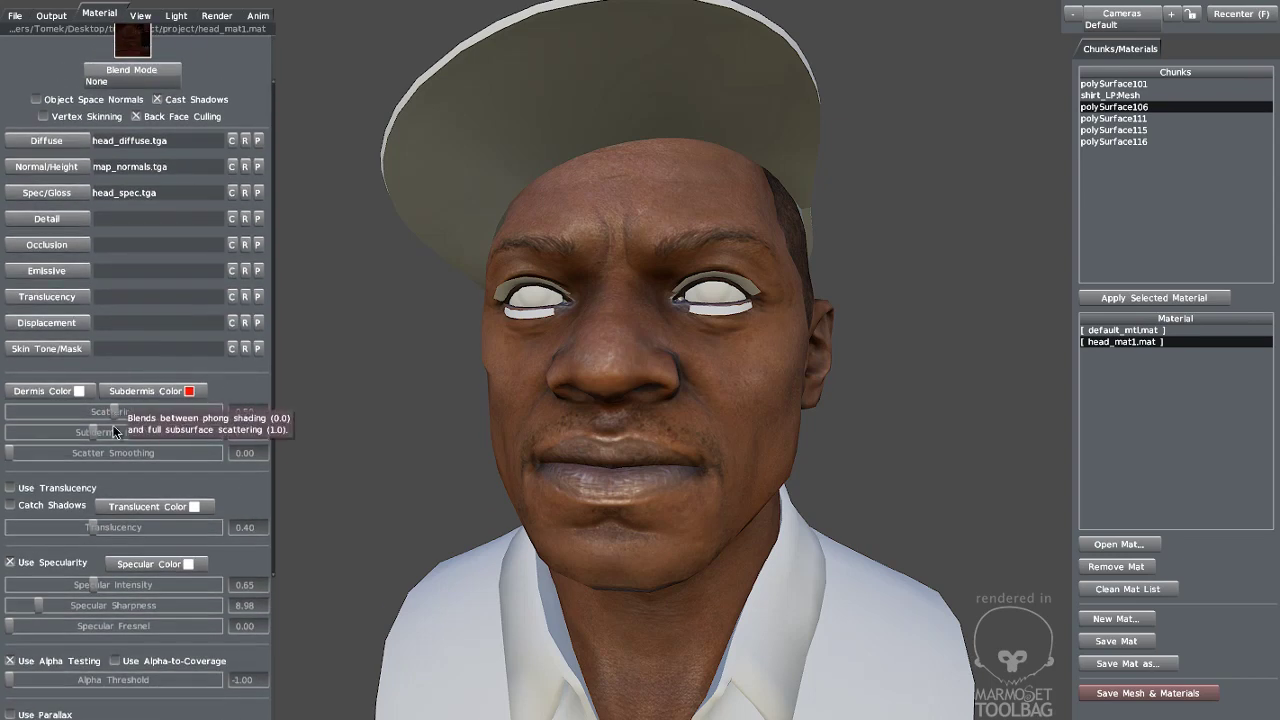
{"action": "left_click_drag", "start_coordinate": [117, 414], "coordinate": [116, 441]}
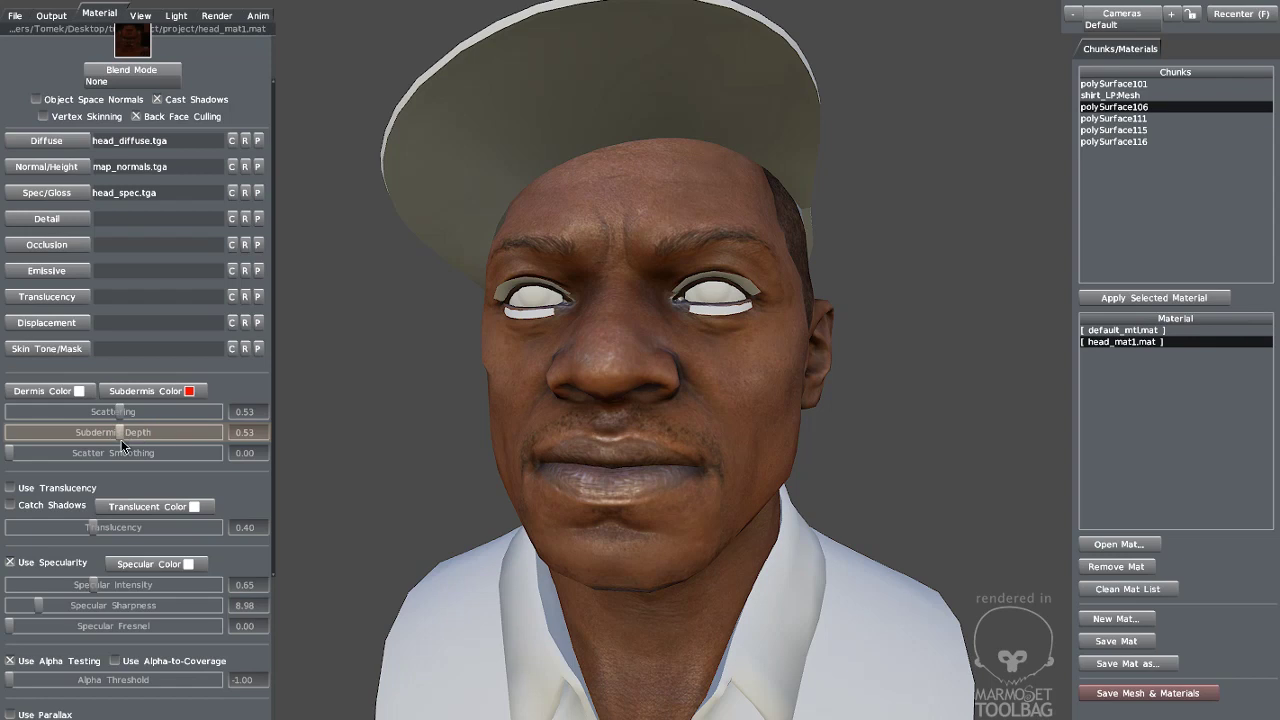
{"action": "left_click_drag", "start_coordinate": [10, 454], "coordinate": [130, 456]}
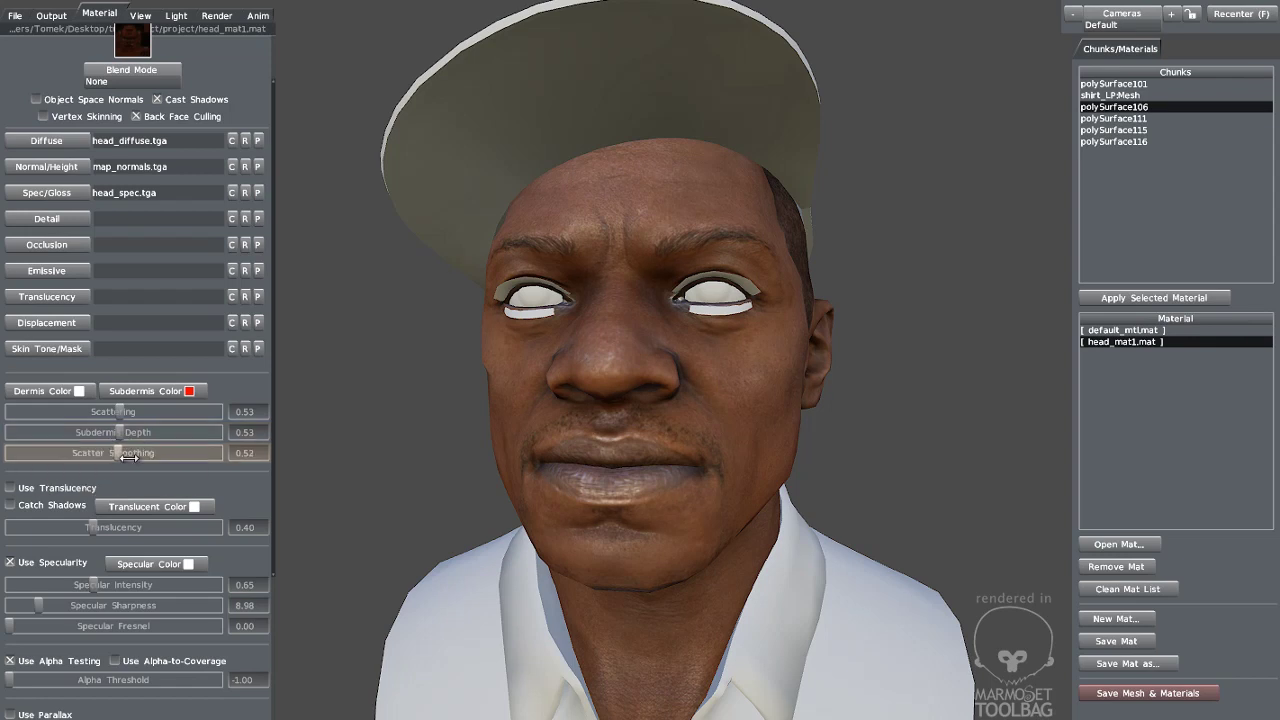
{"action": "left_click_drag", "start_coordinate": [430, 452], "coordinate": [250, 455]}
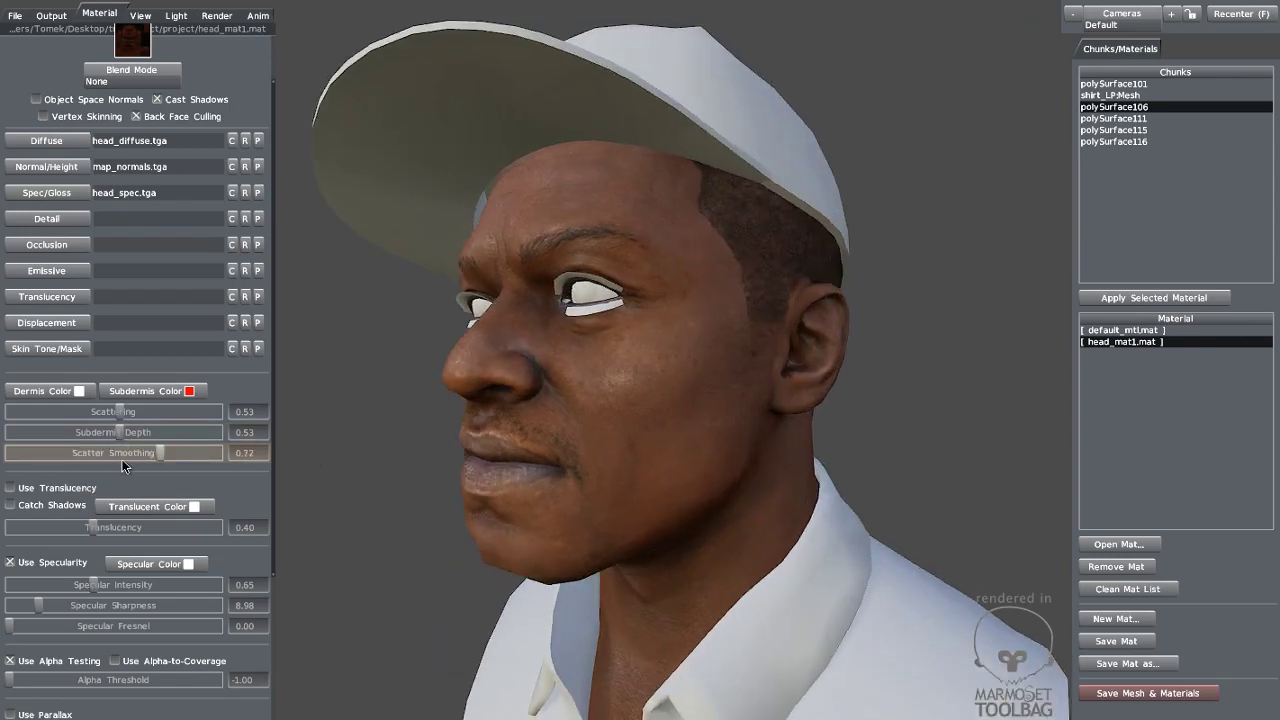
{"action": "left_click_drag", "start_coordinate": [122, 436], "coordinate": [10, 453]}
- Set the head material's Subdermis Depth to 0.57 and Scattering to 0.54, checking the skin from both sides of the face
{"action": "left_click_drag", "start_coordinate": [149, 433], "coordinate": [131, 434]}
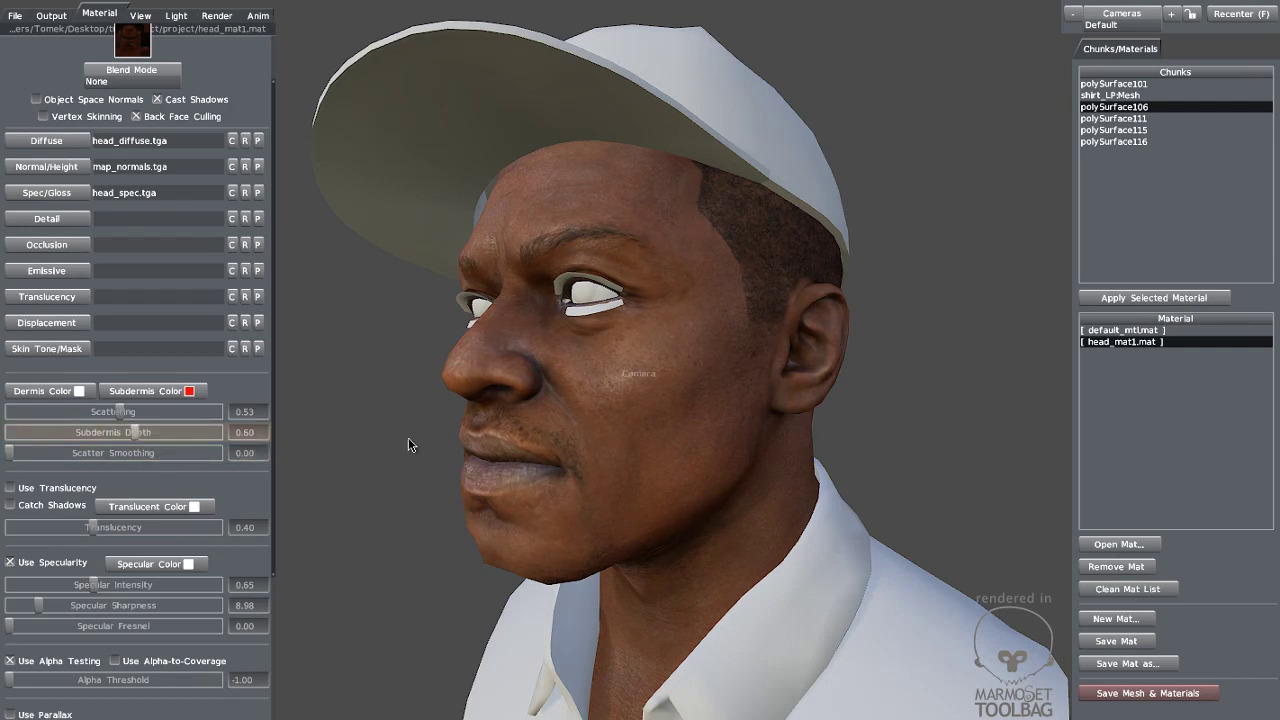
{"action": "left_click_drag", "start_coordinate": [408, 439], "coordinate": [337, 437]}
{"action": "scroll", "coordinate": [418, 400], "scroll_direction": "down", "scroll_amount": 3}
{"action": "scroll", "coordinate": [337, 435], "scroll_direction": "up", "scroll_amount": 3}
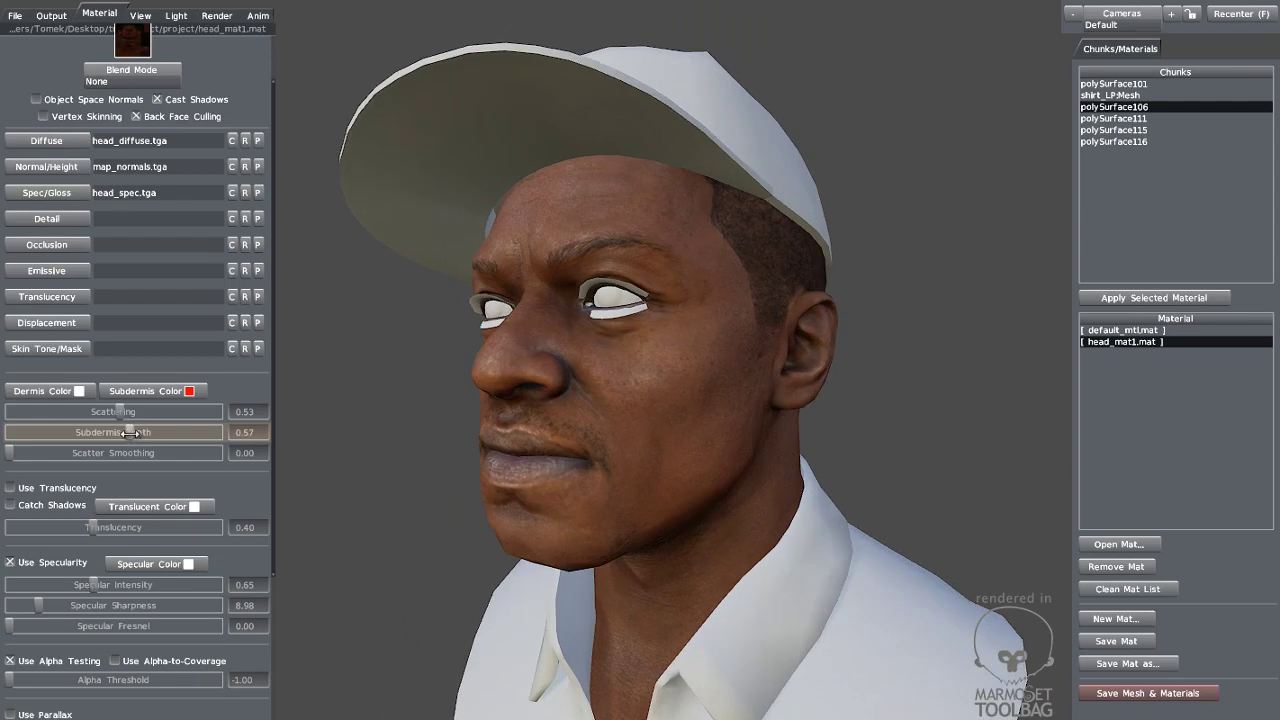
{"action": "left_click_drag", "start_coordinate": [120, 409], "coordinate": [108, 412]}
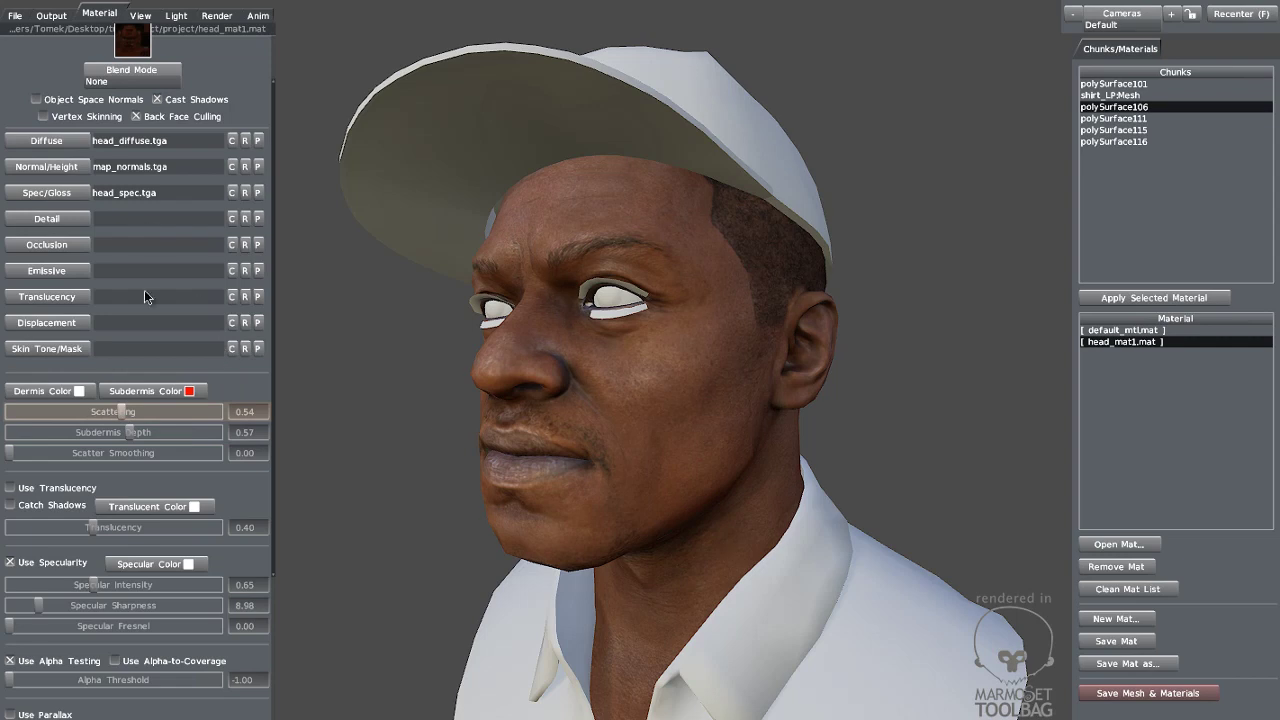
{"action": "left_click_drag", "start_coordinate": [542, 456], "coordinate": [719, 484]}
{"action": "right_click_drag", "start_coordinate": [719, 484], "coordinate": [772, 532]}
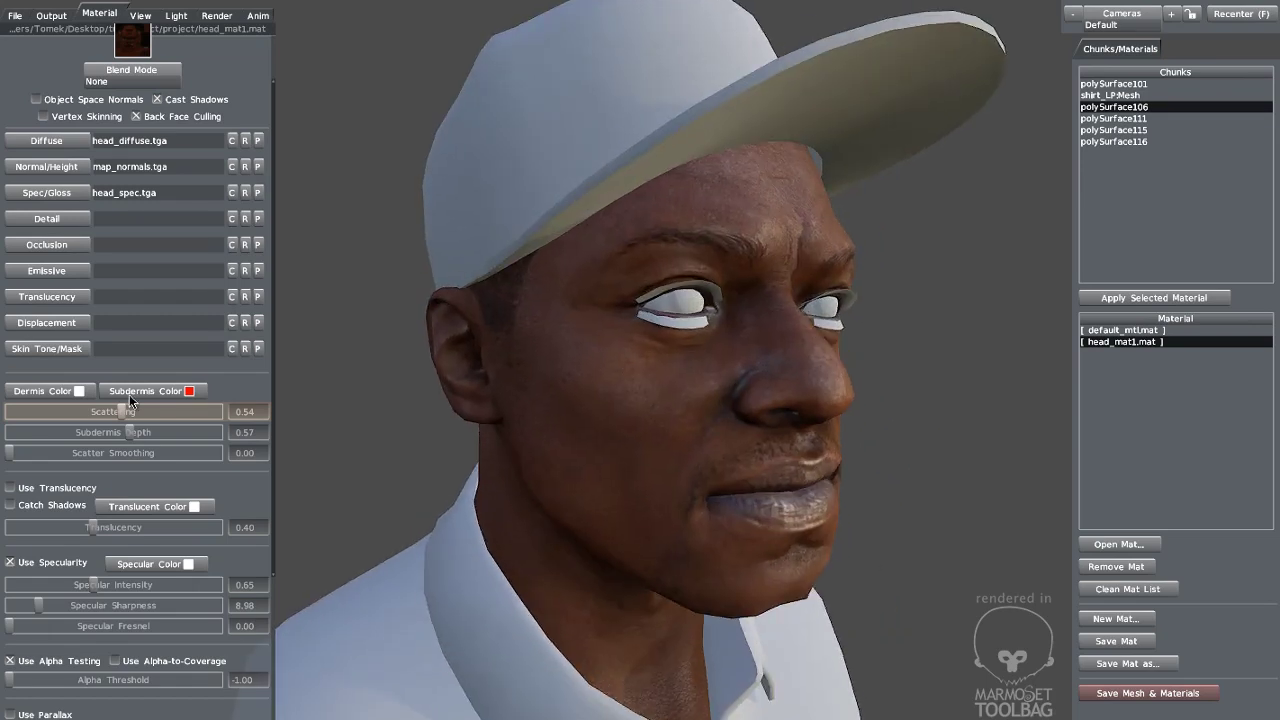
- Try Specular Sharpness 22.85 and Specular Intensity 0.37 on the head material and view the whole bust
{"action": "left_click_drag", "start_coordinate": [87, 585], "coordinate": [66, 606]}
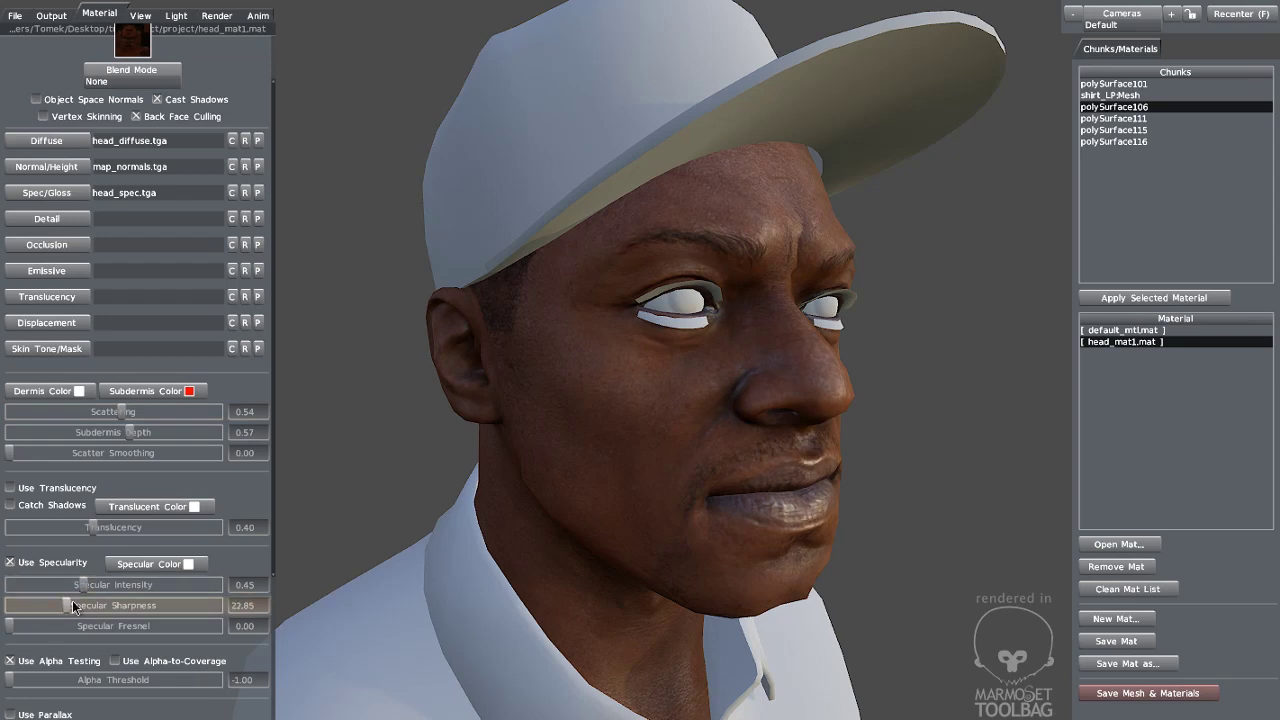
{"action": "left_click", "coordinate": [86, 586]}
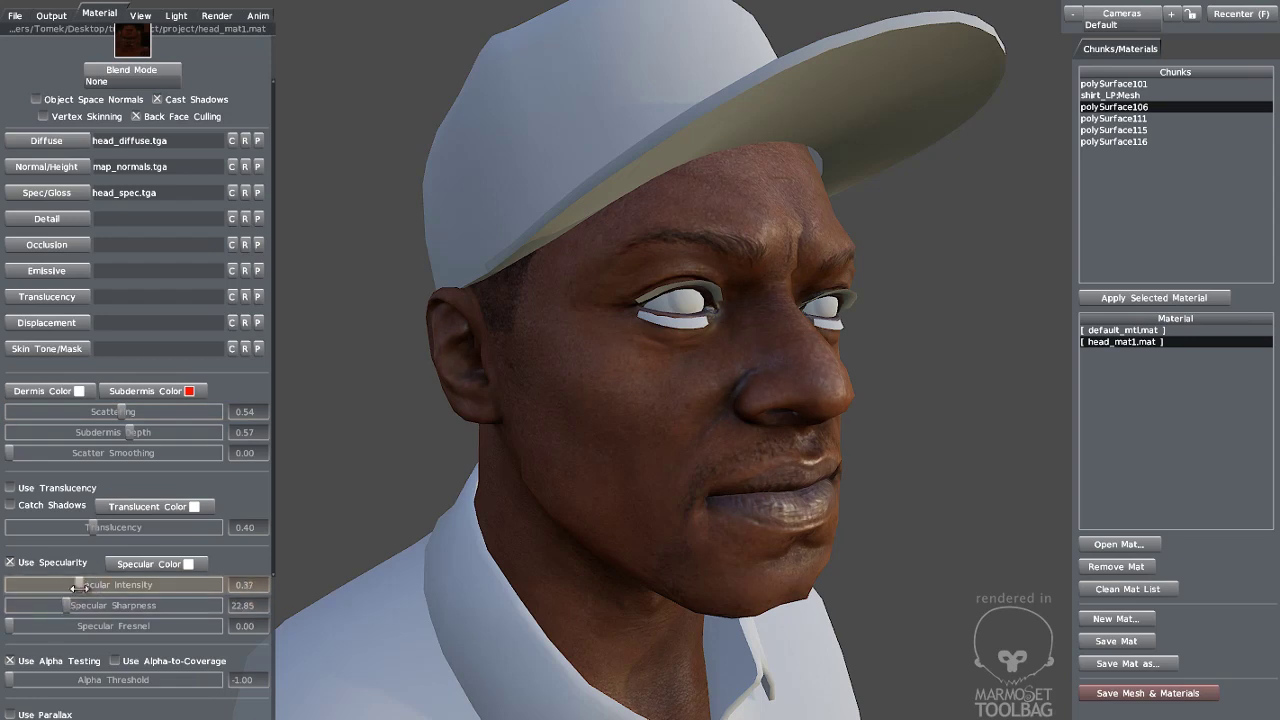
{"action": "right_click_drag", "start_coordinate": [564, 458], "coordinate": [561, 381]}
{"action": "left_click_drag", "start_coordinate": [561, 381], "coordinate": [503, 411]}
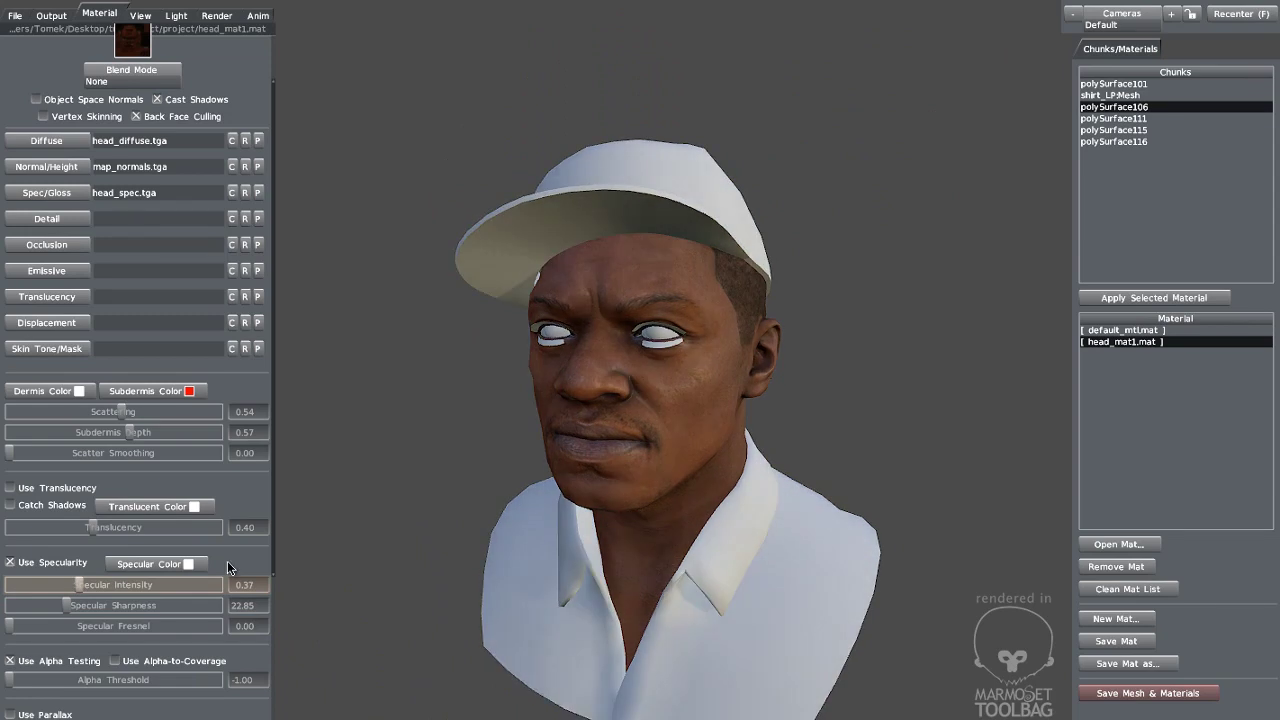
- Set the head material's Specular Sharpness to 15.48 and Specular Intensity to 0.50, keeping Specular Fresnel at 0.00 after trying 0.34
{"action": "mouse_move", "coordinate": [60, 607]}
{"action": "left_mouse_down"}
{"action": "mouse_move", "coordinate": [78, 606]}
{"action": "mouse_move", "coordinate": [55, 602]}
{"action": "left_mouse_up"}
{"action": "left_click", "coordinate": [28, 628]}
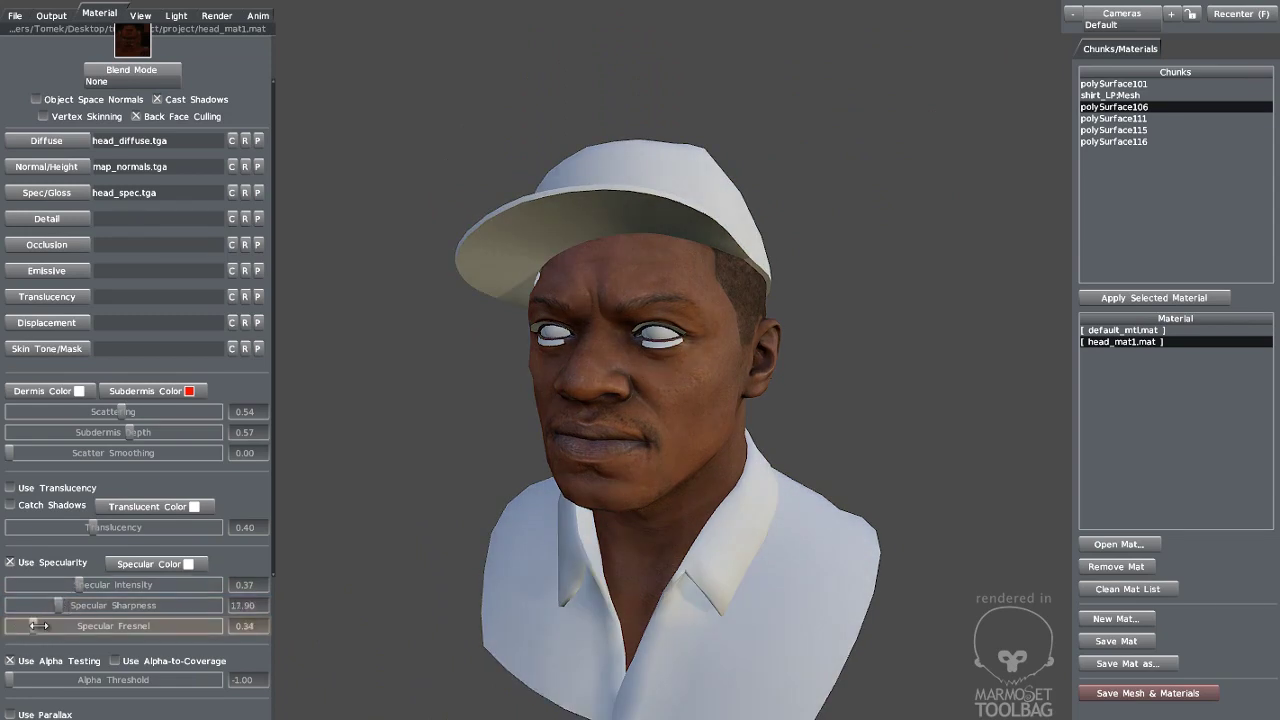
{"action": "left_click_drag", "start_coordinate": [54, 607], "coordinate": [79, 609]}
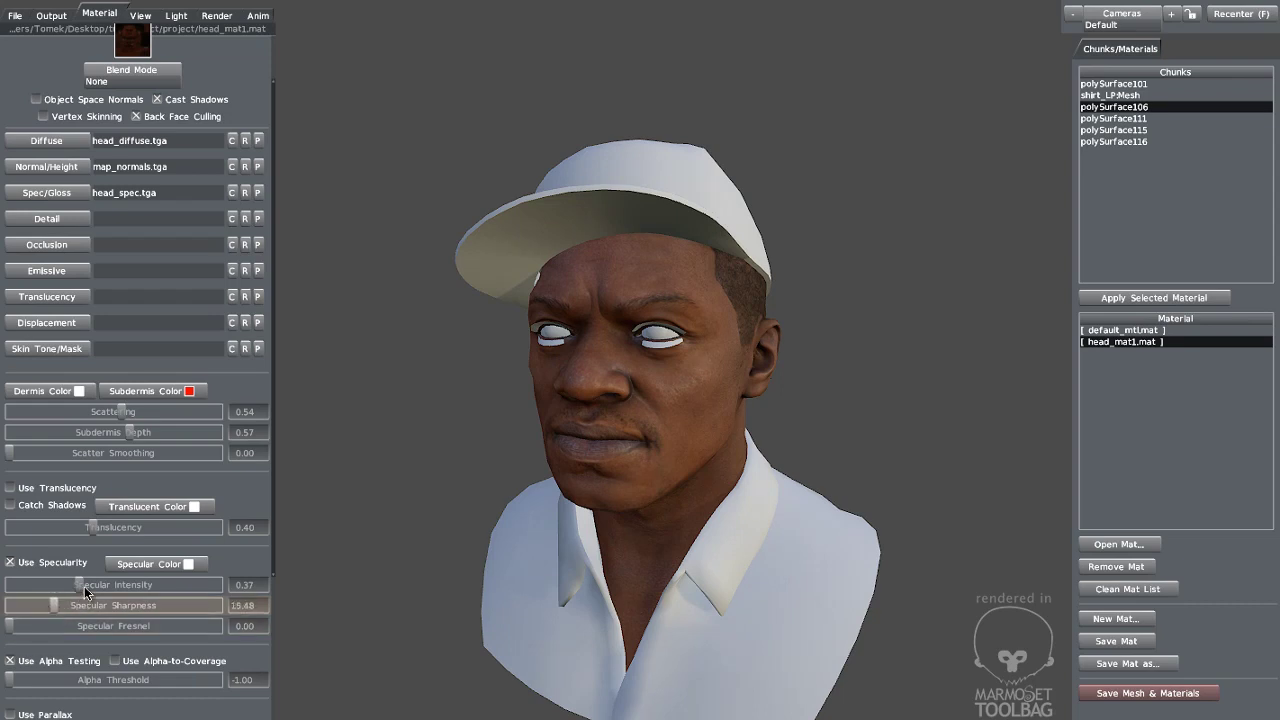
{"action": "left_click_drag", "start_coordinate": [85, 590], "coordinate": [90, 584]}
- Examine the head's skin highlights and shading from several angles, distances and light directions
{"action": "left_click_drag", "start_coordinate": [485, 425], "coordinate": [517, 325]}
{"action": "scroll", "coordinate": [565, 349], "scroll_direction": "down", "scroll_amount": 3}
{"action": "scroll", "coordinate": [611, 436], "scroll_direction": "up", "scroll_amount": 5}
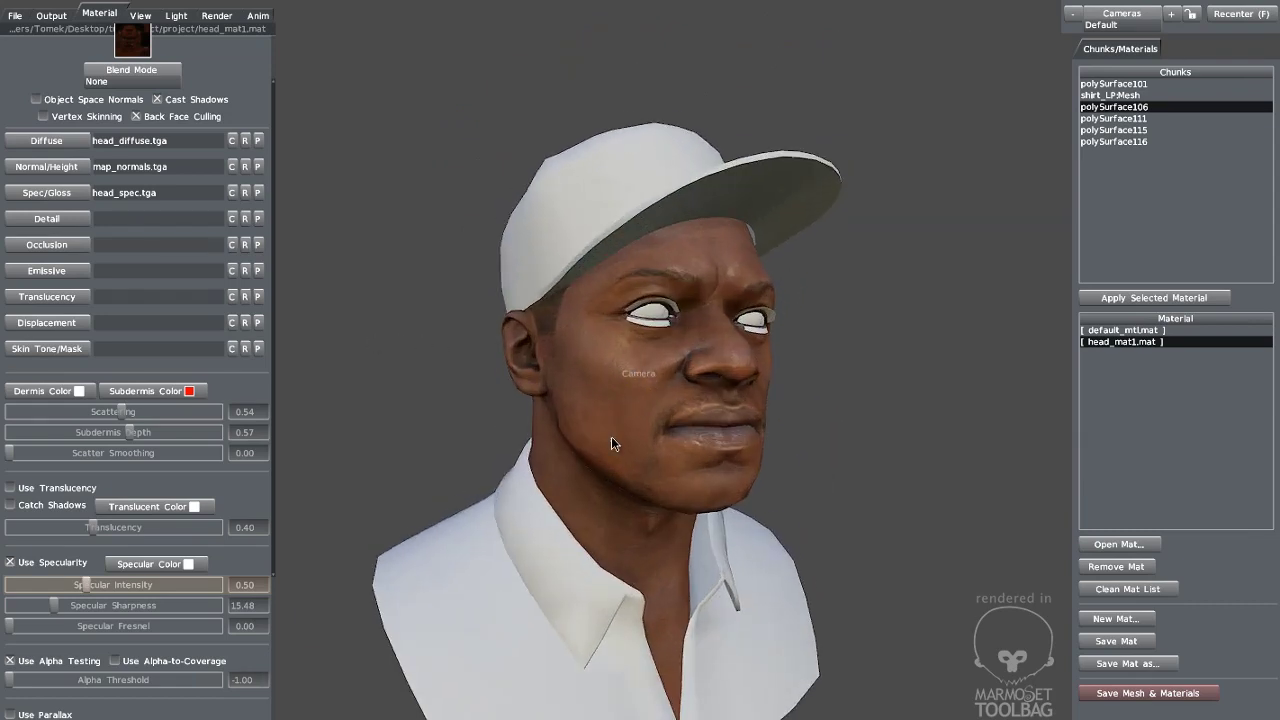
{"action": "middle_click_drag", "start_coordinate": [611, 436], "coordinate": [608, 398]}
{"action": "left_click_drag", "start_coordinate": [608, 398], "coordinate": [551, 399]}
{"action": "right_click_drag", "start_coordinate": [548, 391], "coordinate": [632, 410]}
{"action": "middle_click_drag", "start_coordinate": [632, 410], "coordinate": [618, 443]}
{"action": "mouse_move", "coordinate": [618, 443]}
{"action": "left_mouse_down"}
{"action": "mouse_move", "coordinate": [520, 457]}
{"action": "mouse_move", "coordinate": [597, 451]}
{"action": "left_mouse_up"}
{"action": "right_click_drag", "start_coordinate": [597, 451], "coordinate": [560, 391]}
{"action": "mouse_move", "coordinate": [560, 391]}
{"action": "left_mouse_down"}
{"action": "mouse_move", "coordinate": [594, 395]}
{"action": "mouse_move", "coordinate": [532, 382]}
{"action": "mouse_move", "coordinate": [557, 408]}
{"action": "left_mouse_up"}
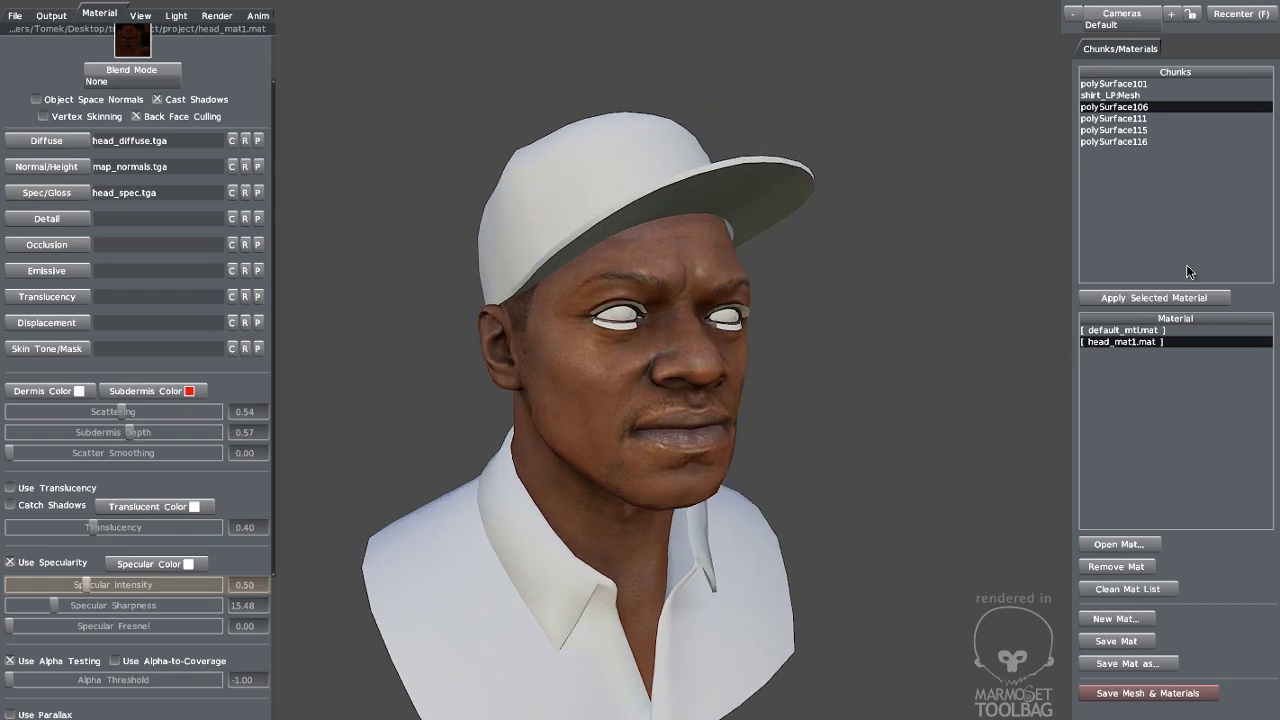
- Create a new material named caP_mat1 in the project folder and apply it to the cap chunk polySurface101
{"action": "left_click", "coordinate": [1115, 119]}
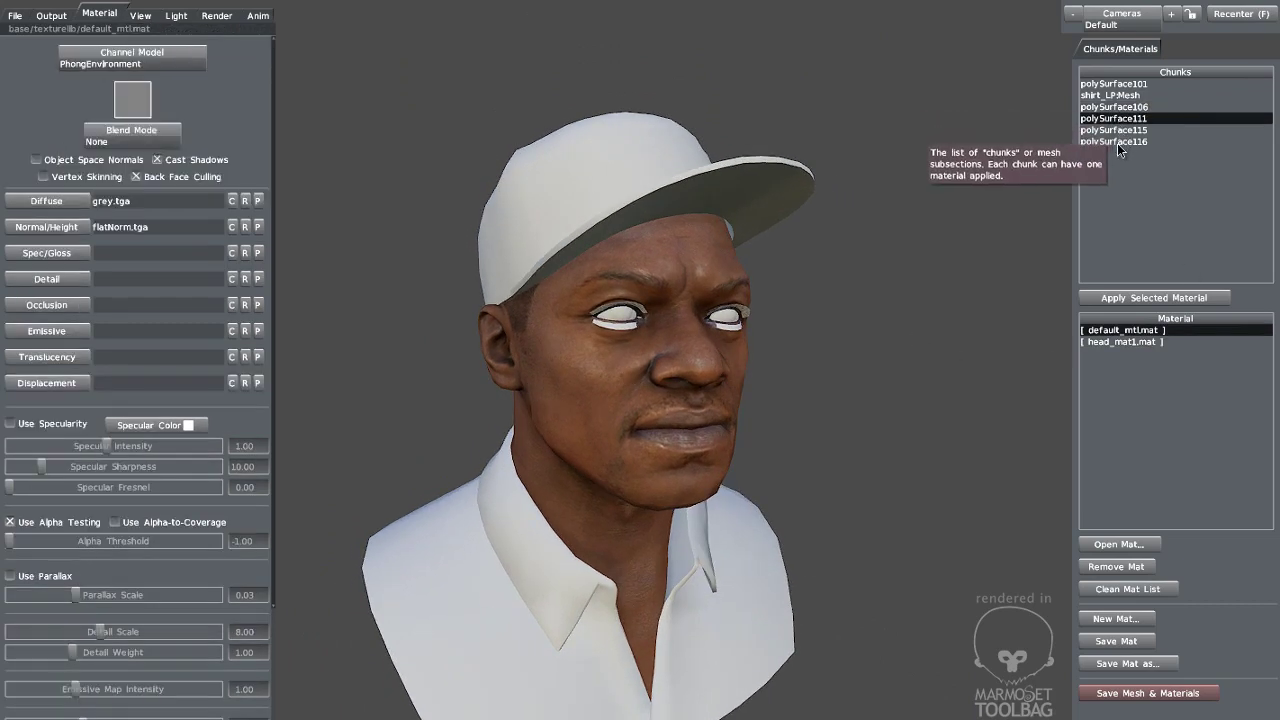
{"action": "left_click", "coordinate": [1117, 142]}
{"action": "left_click", "coordinate": [1118, 107]}
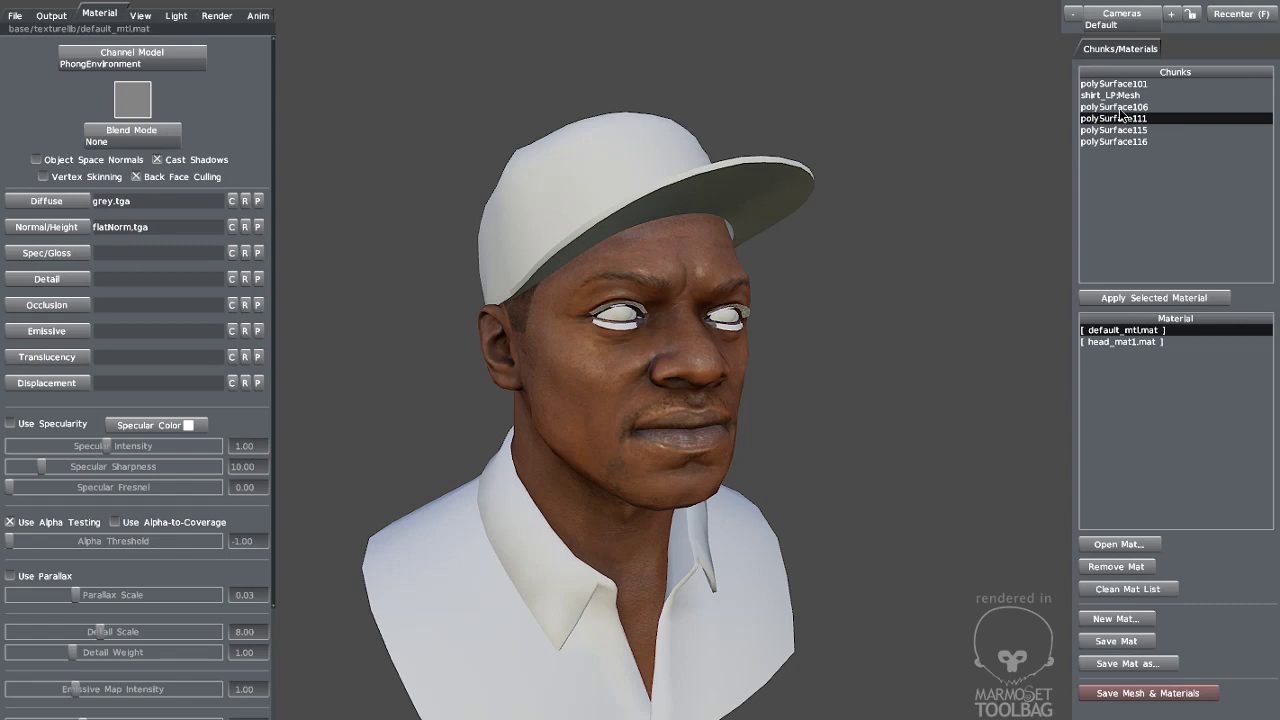
{"action": "left_click", "coordinate": [1120, 96]}
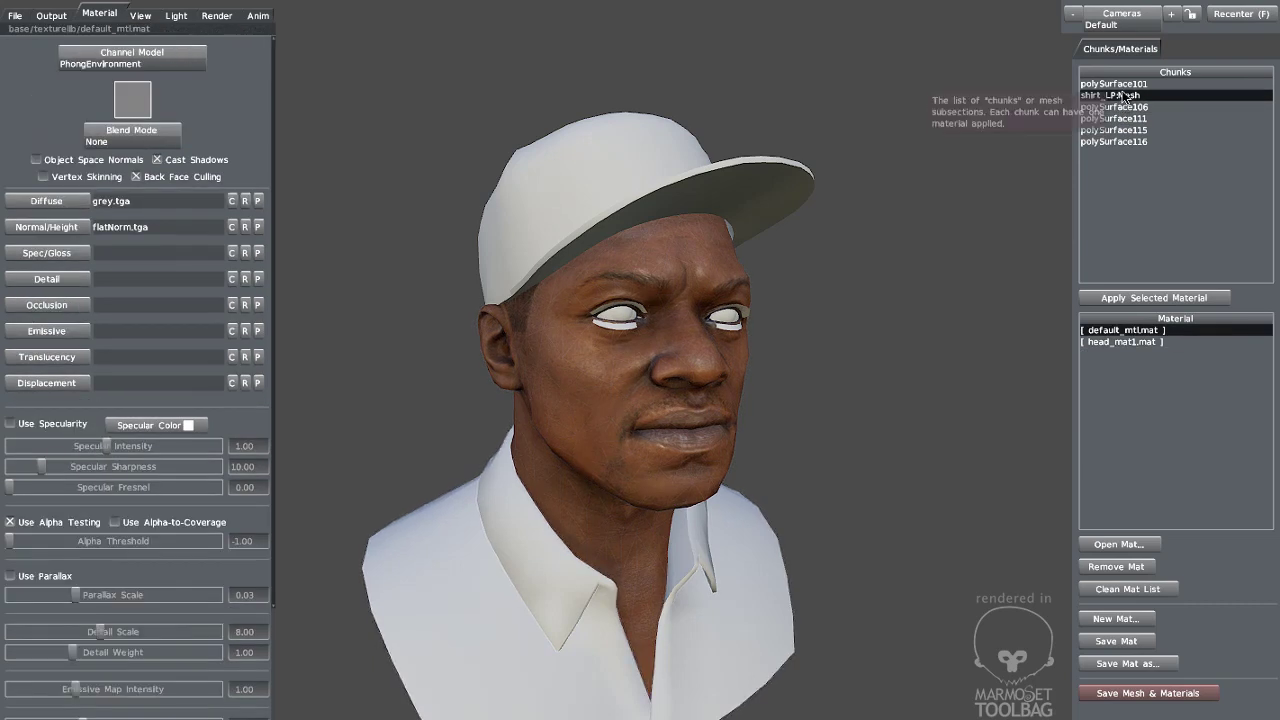
{"action": "left_click", "coordinate": [1123, 86]}
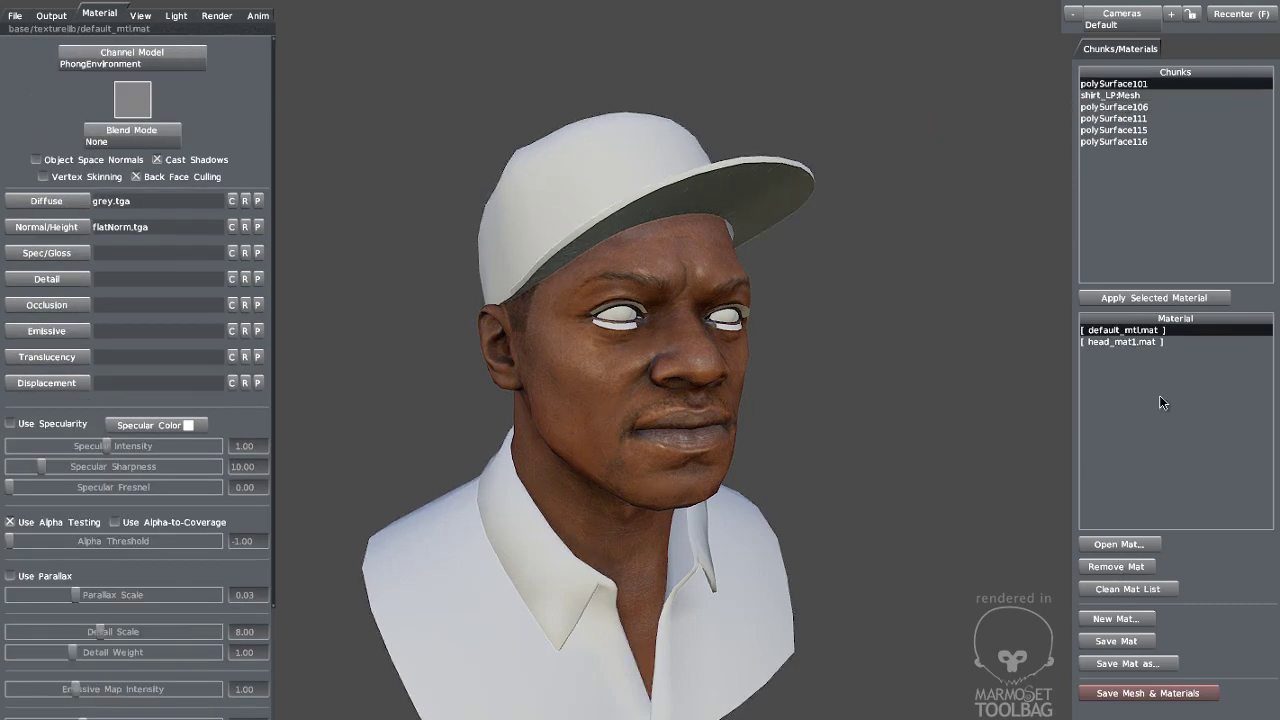
{"action": "left_click", "coordinate": [1113, 621]}
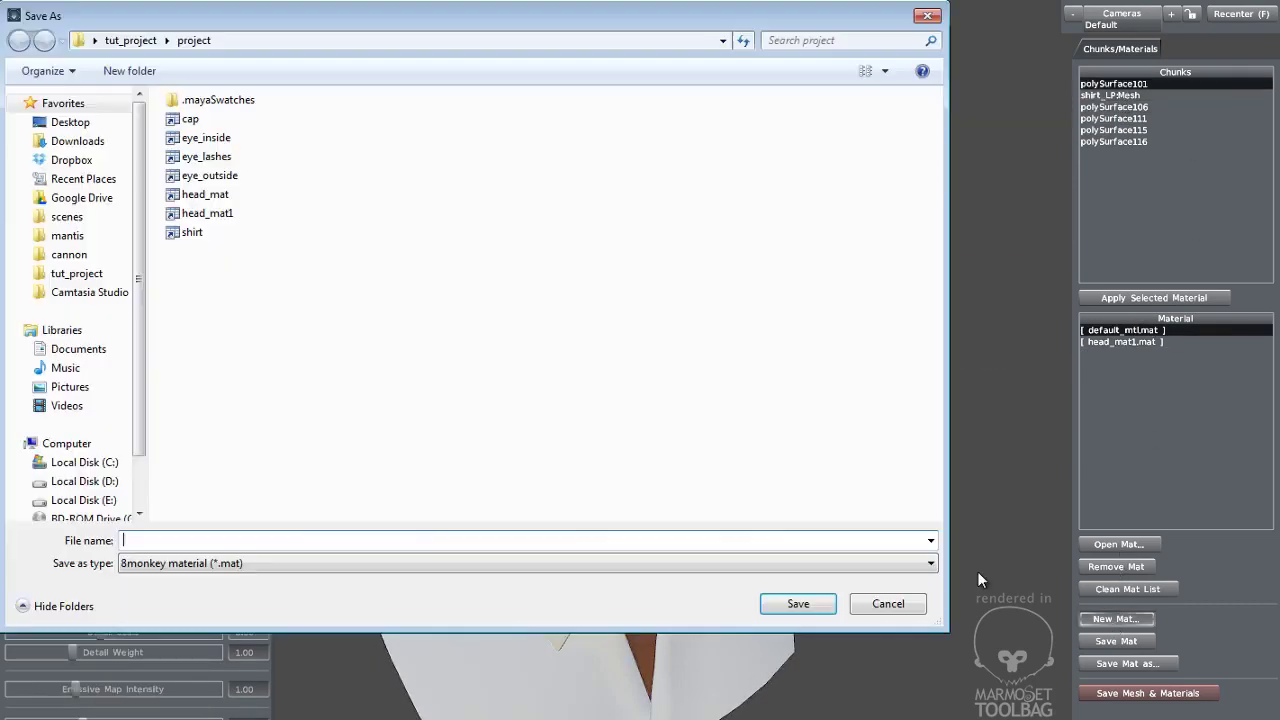
{"action": "type", "text": "cap_mat1"}
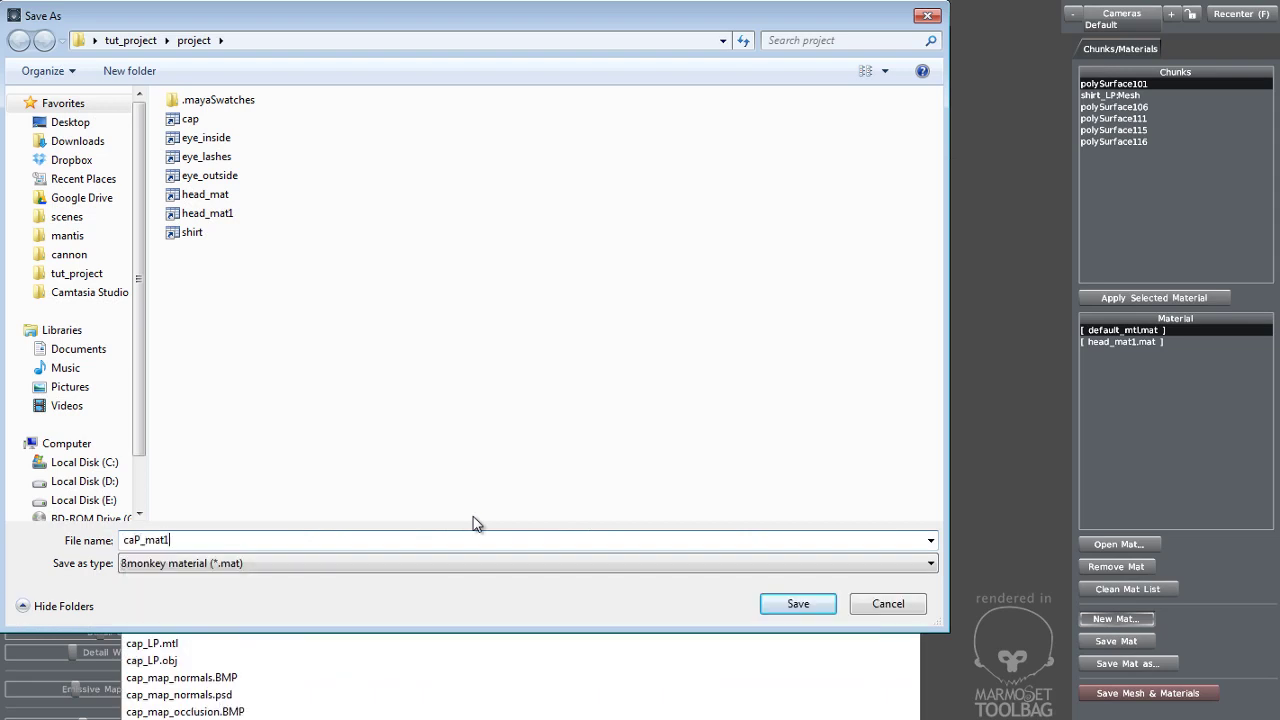
{"action": "key", "text": "Return"}
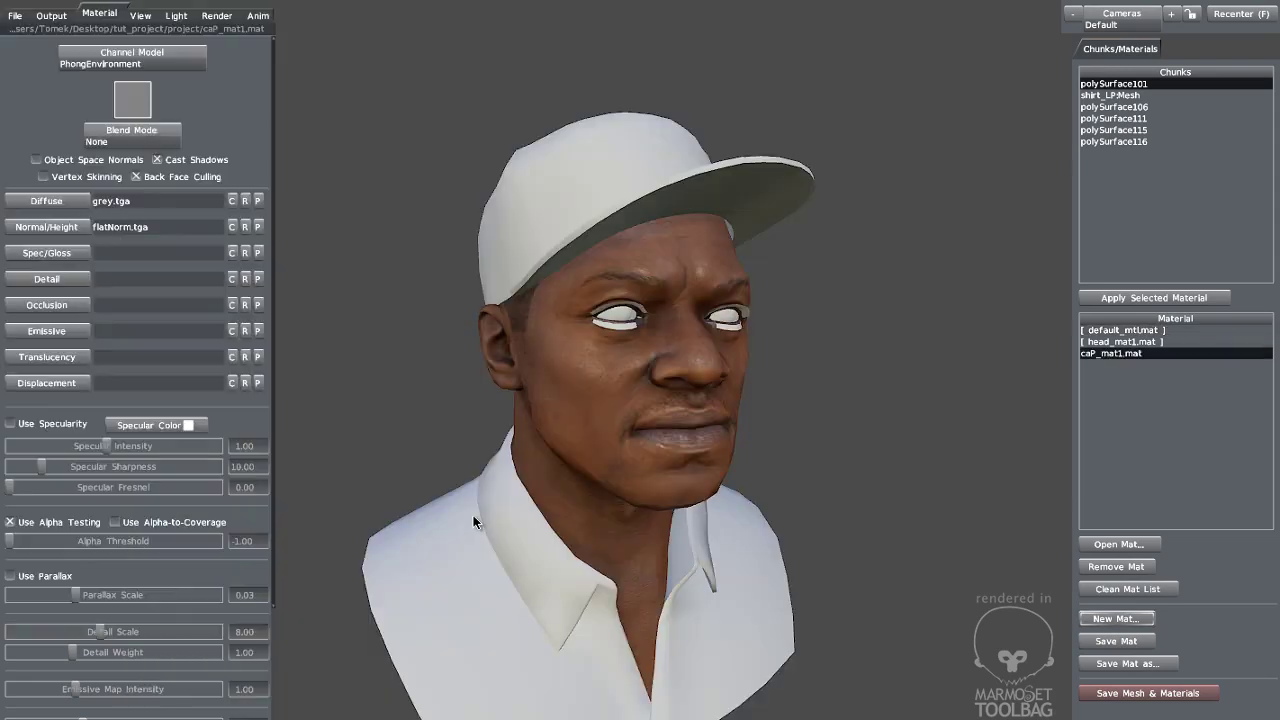
{"action": "left_click", "coordinate": [1127, 297]}
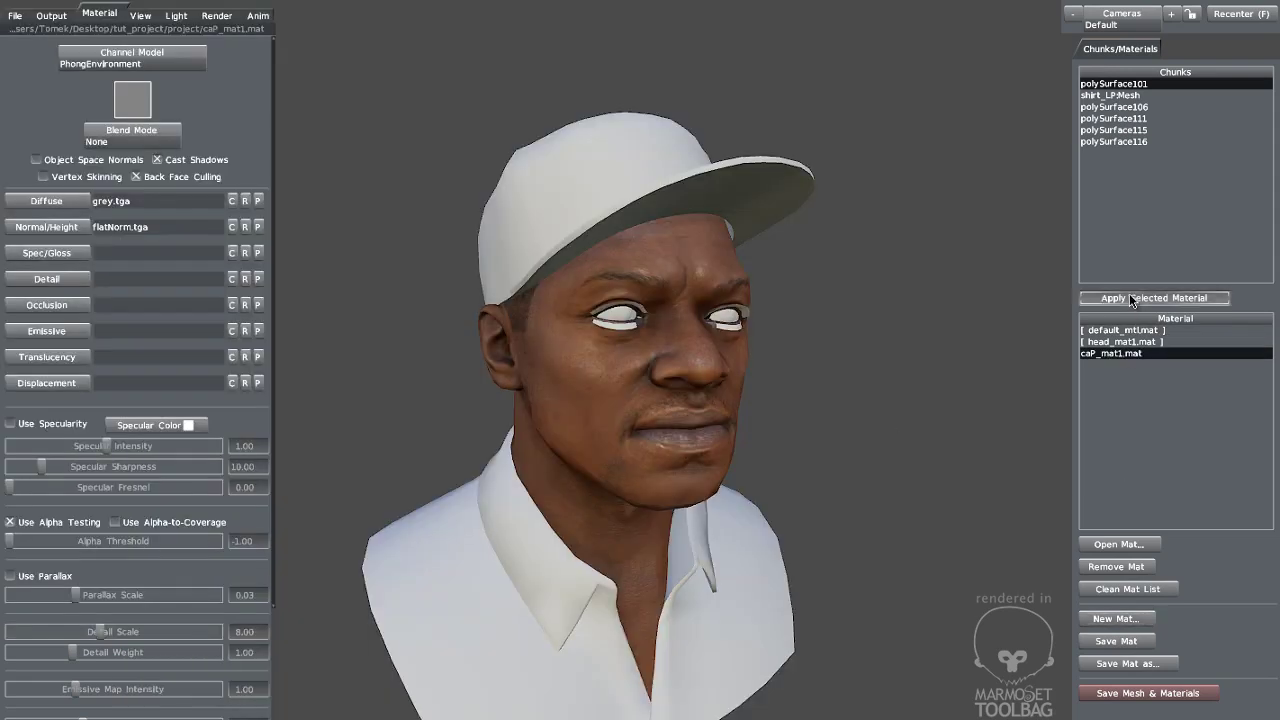
- Clear the cap material's default diffuse and normal maps and assign cap_diffuse.tga as its Diffuse map
{"action": "left_click", "coordinate": [233, 201]}
{"action": "left_click", "coordinate": [232, 226]}
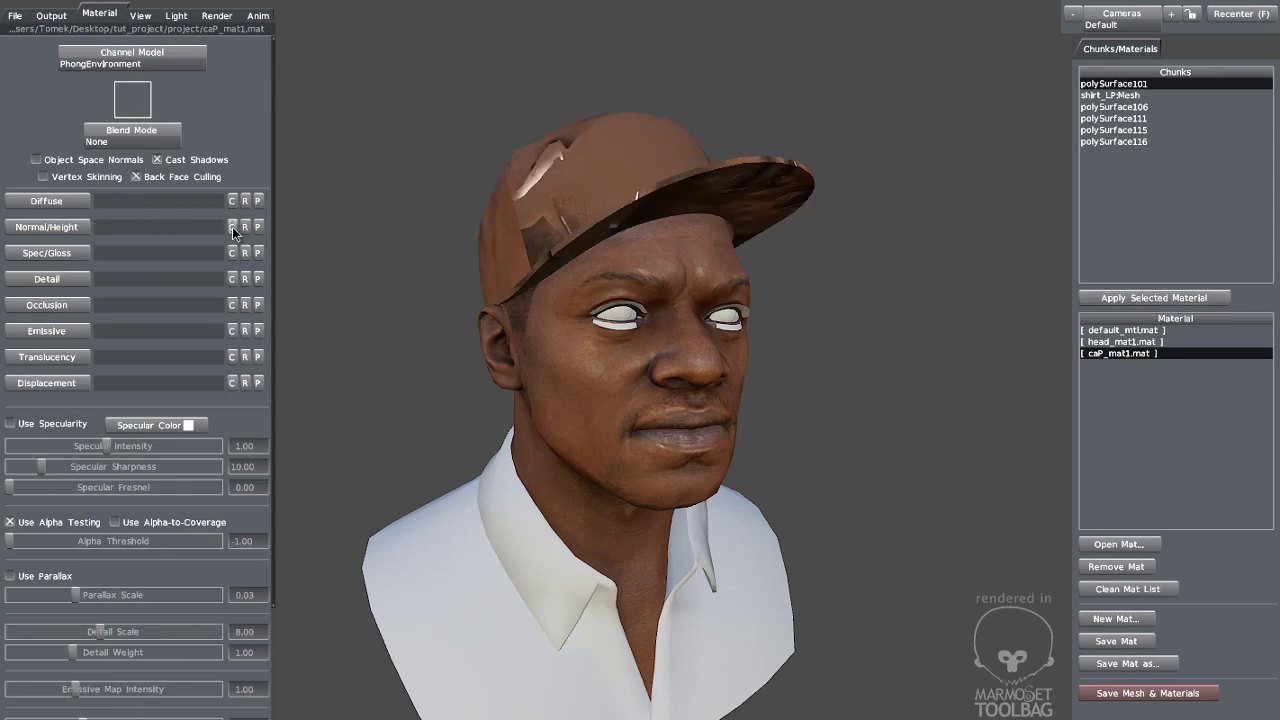
{"action": "left_click", "coordinate": [53, 200]}
{"action": "type", "text": "cap_"}
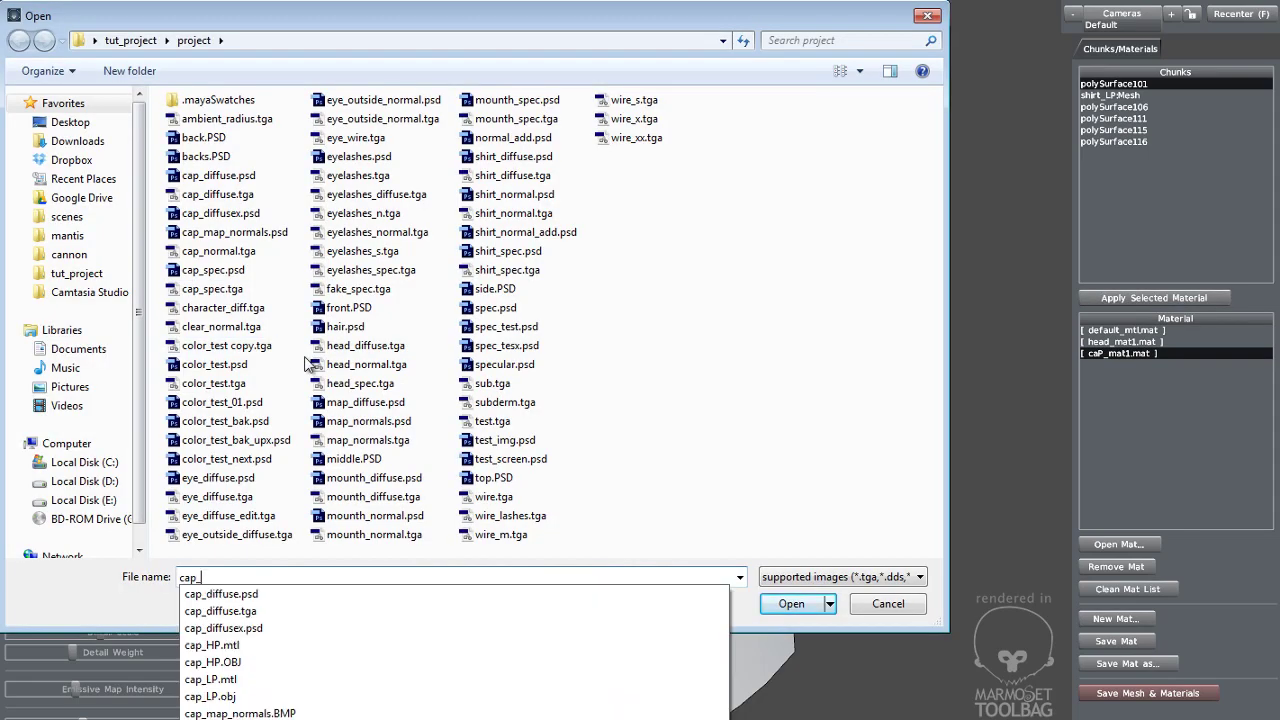
{"action": "key", "text": "Down"}
{"action": "key", "text": "Down"}
{"action": "key", "text": "Return"}
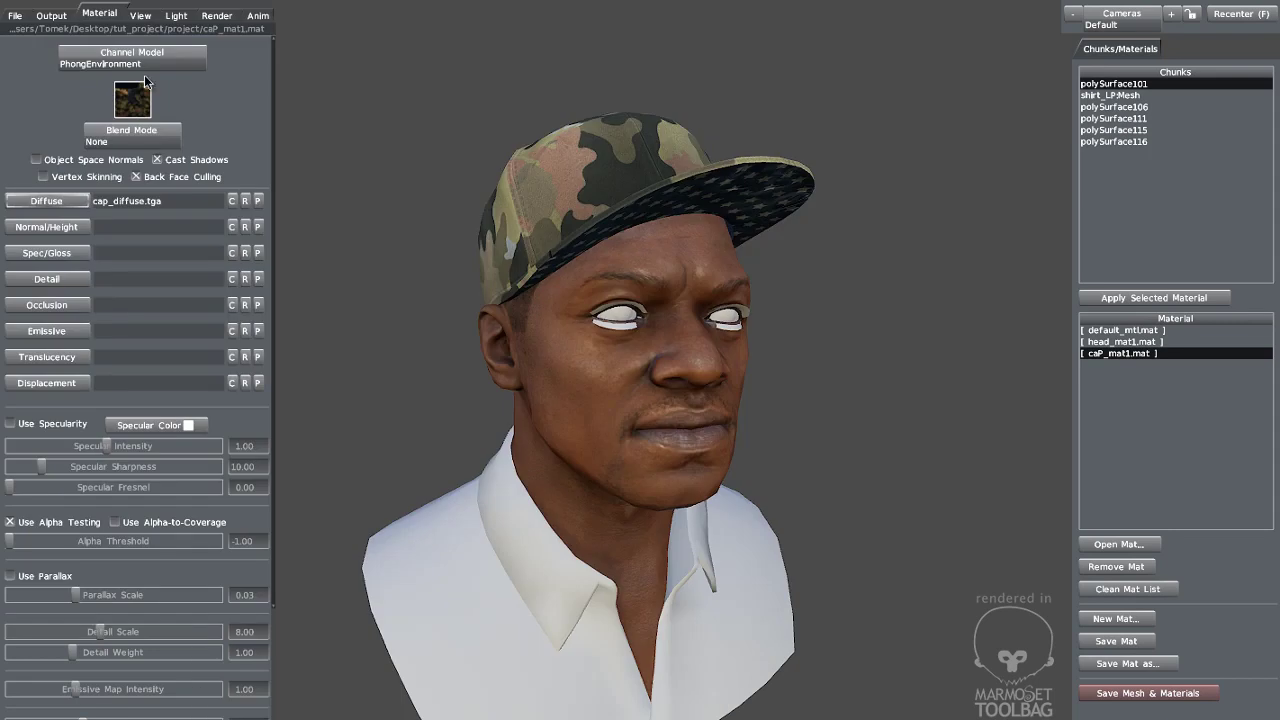
- Assign cap_normal.tga to the cap material's Normal/Height slot
{"action": "left_click", "coordinate": [63, 225]}
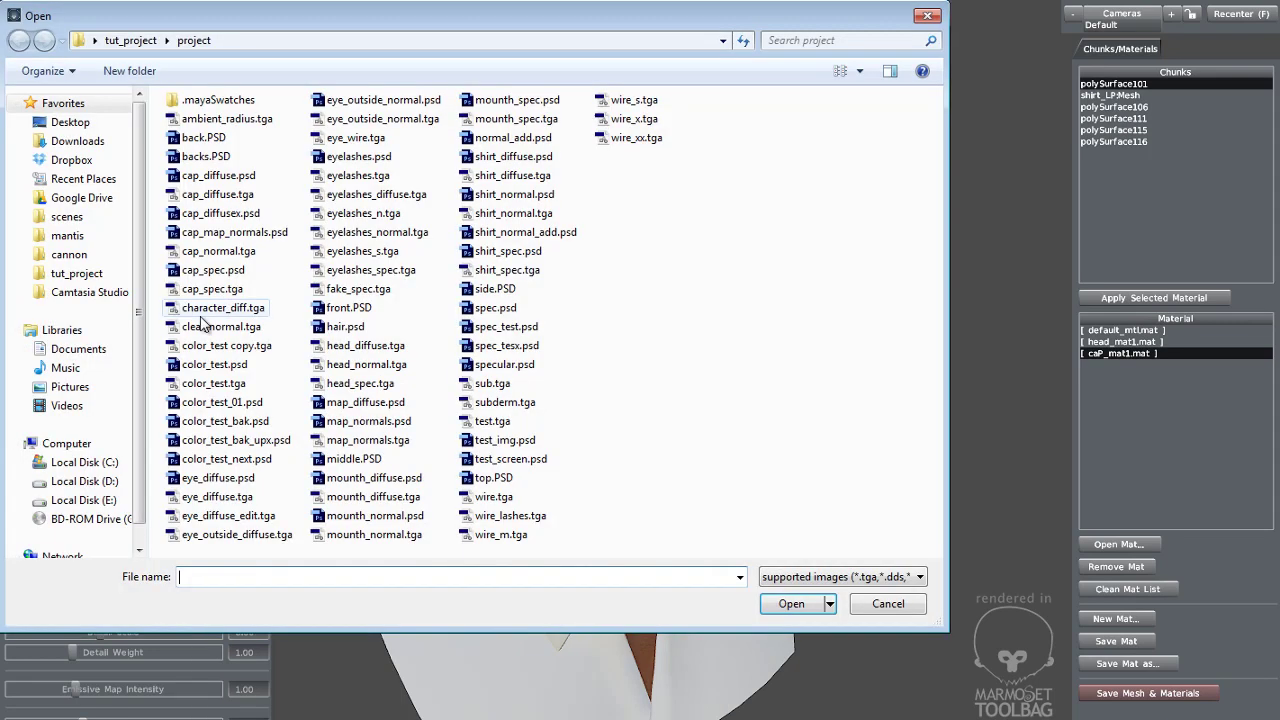
{"action": "type", "text": "cap_norm"}
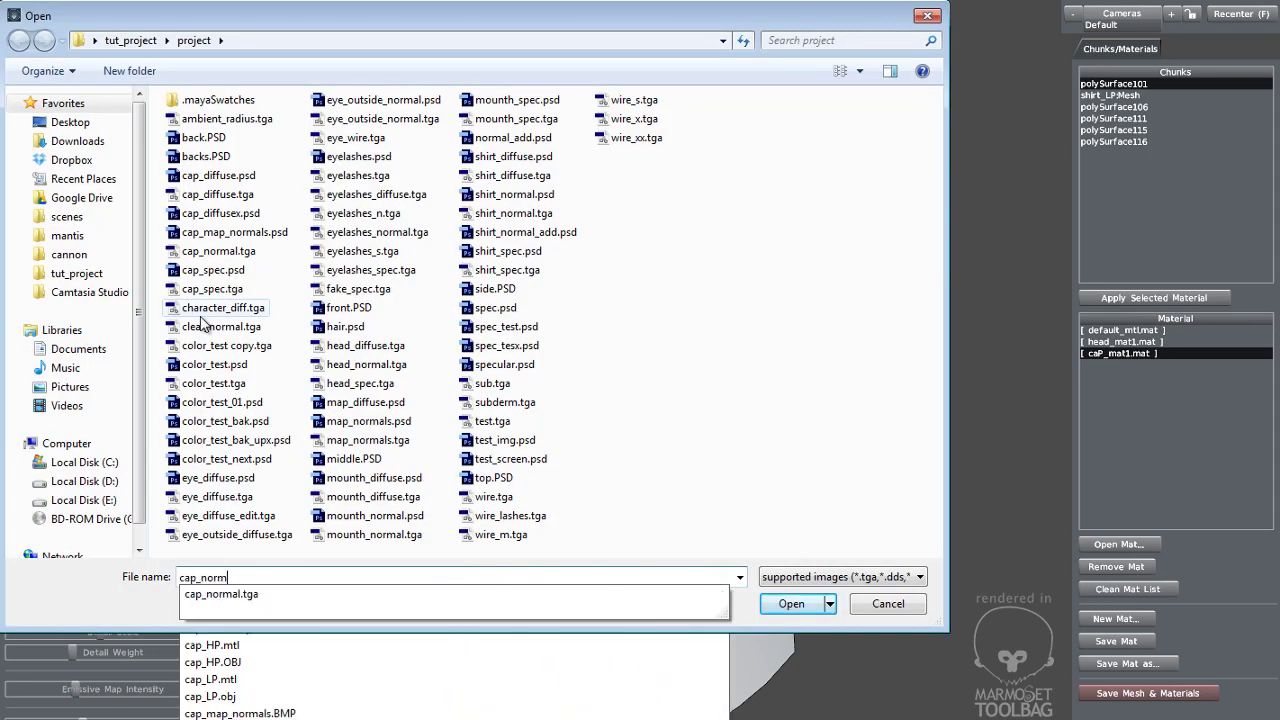
{"action": "key", "text": "Down"}
{"action": "key", "text": "Return"}
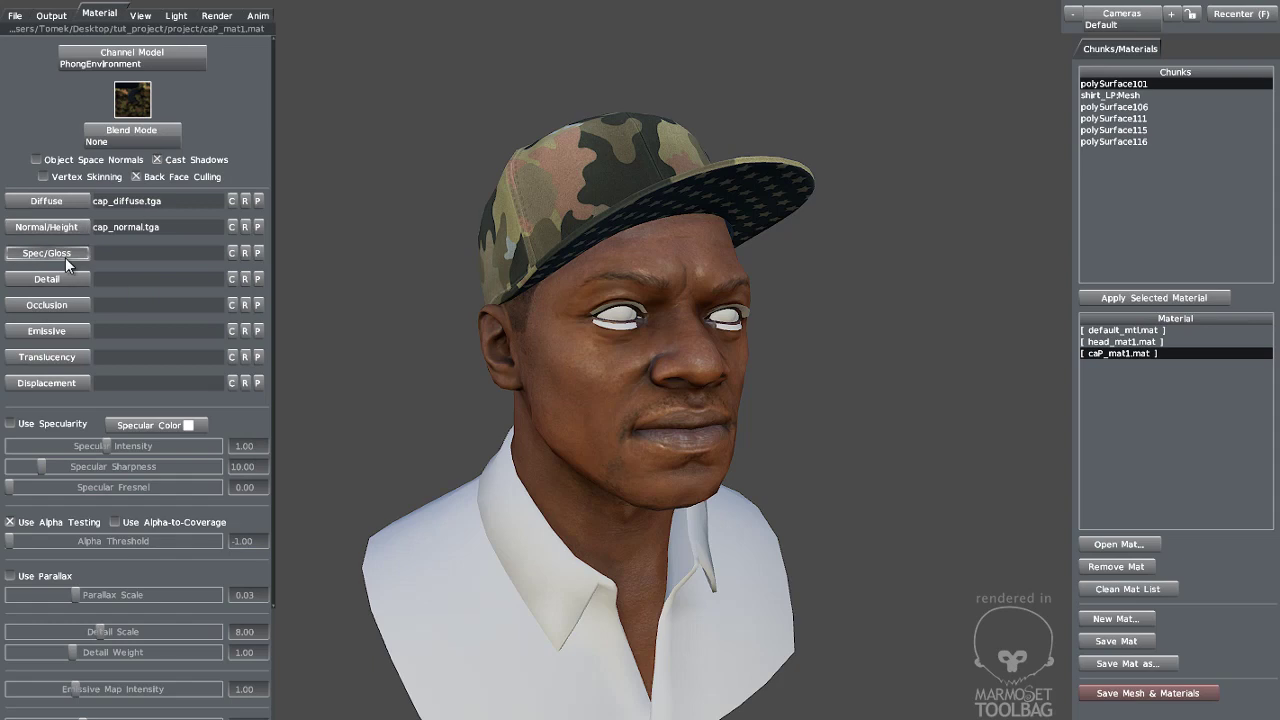
- Assign cap_spec.tga to the cap material's Spec/Gloss slot and view the cap up close from above
{"action": "left_click", "coordinate": [65, 257]}
{"action": "type", "text": "cap_s"}
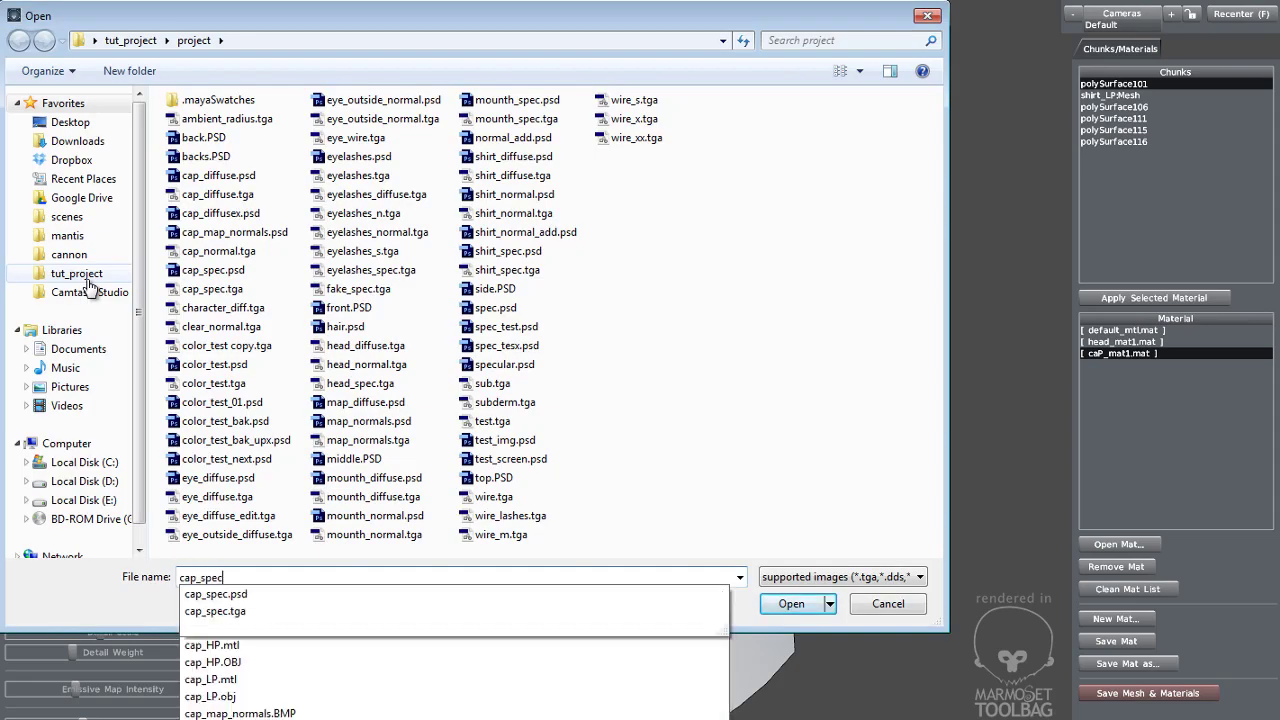
{"action": "type", "text": "pec"}
{"action": "key", "text": "Down"}
{"action": "key", "text": "Down"}
{"action": "key", "text": "Return"}
{"action": "left_click_drag", "start_coordinate": [490, 113], "coordinate": [662, 226]}
{"action": "right_click_drag", "start_coordinate": [662, 226], "coordinate": [785, 290]}
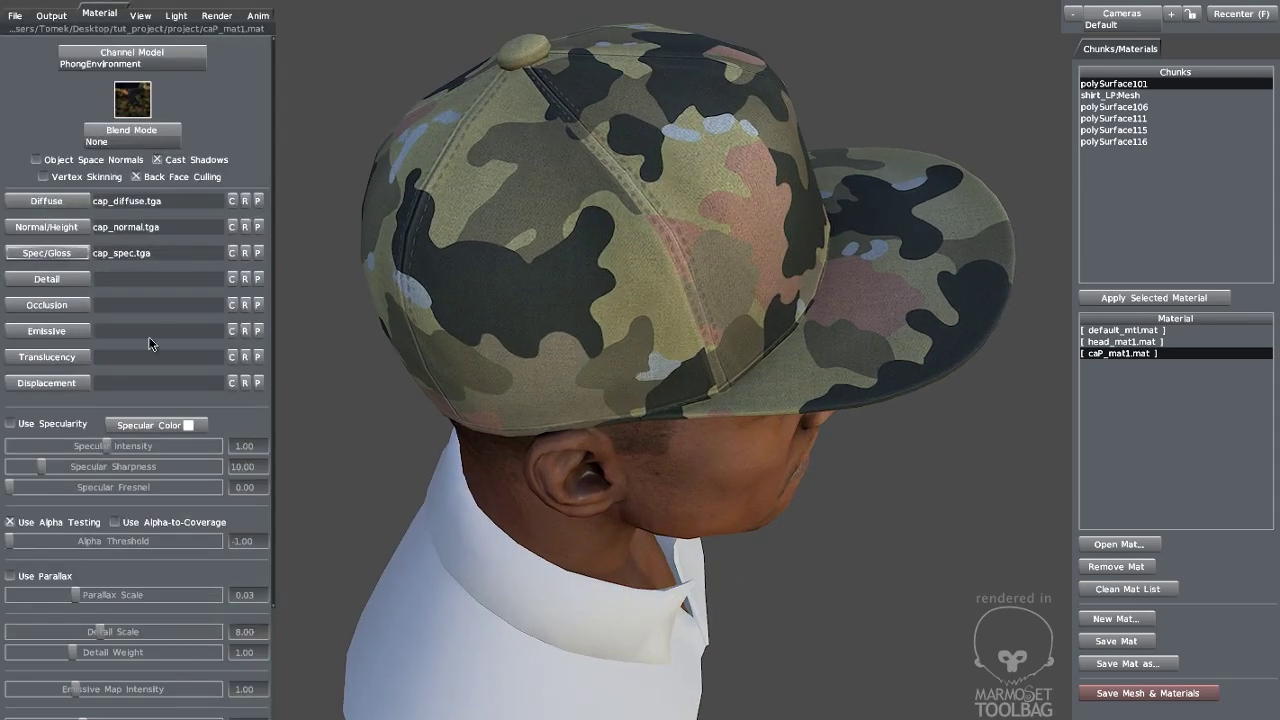
- Enable specularity on the cap material and set Specular Intensity to 4.82 and Specular Sharpness to 5.01
{"action": "left_click", "coordinate": [10, 424]}
{"action": "left_click_drag", "start_coordinate": [107, 451], "coordinate": [175, 449]}
{"action": "scroll", "coordinate": [513, 291], "scroll_direction": "down", "scroll_amount": 5}
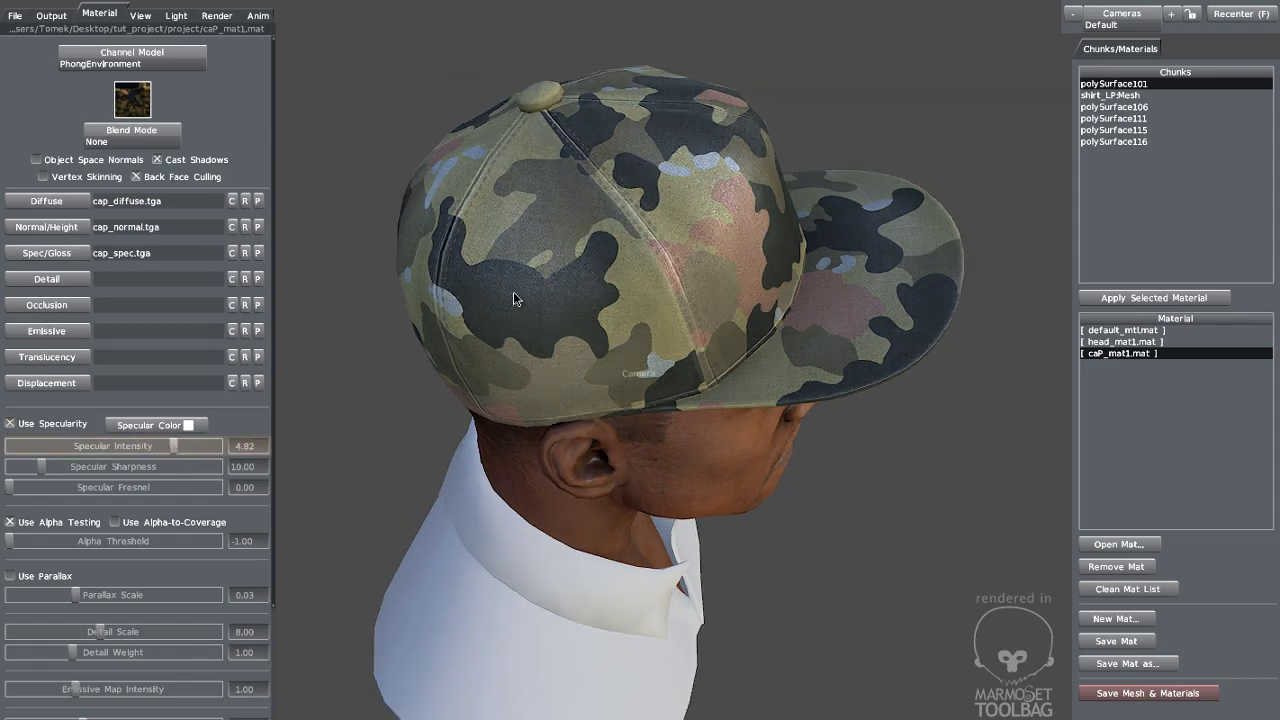
{"action": "mouse_move", "coordinate": [580, 290]}
{"action": "left_mouse_down"}
{"action": "mouse_move", "coordinate": [506, 272]}
{"action": "mouse_move", "coordinate": [388, 299]}
{"action": "mouse_move", "coordinate": [480, 299]}
{"action": "mouse_move", "coordinate": [484, 379]}
{"action": "mouse_move", "coordinate": [646, 324]}
{"action": "mouse_move", "coordinate": [589, 332]}
{"action": "left_mouse_up"}
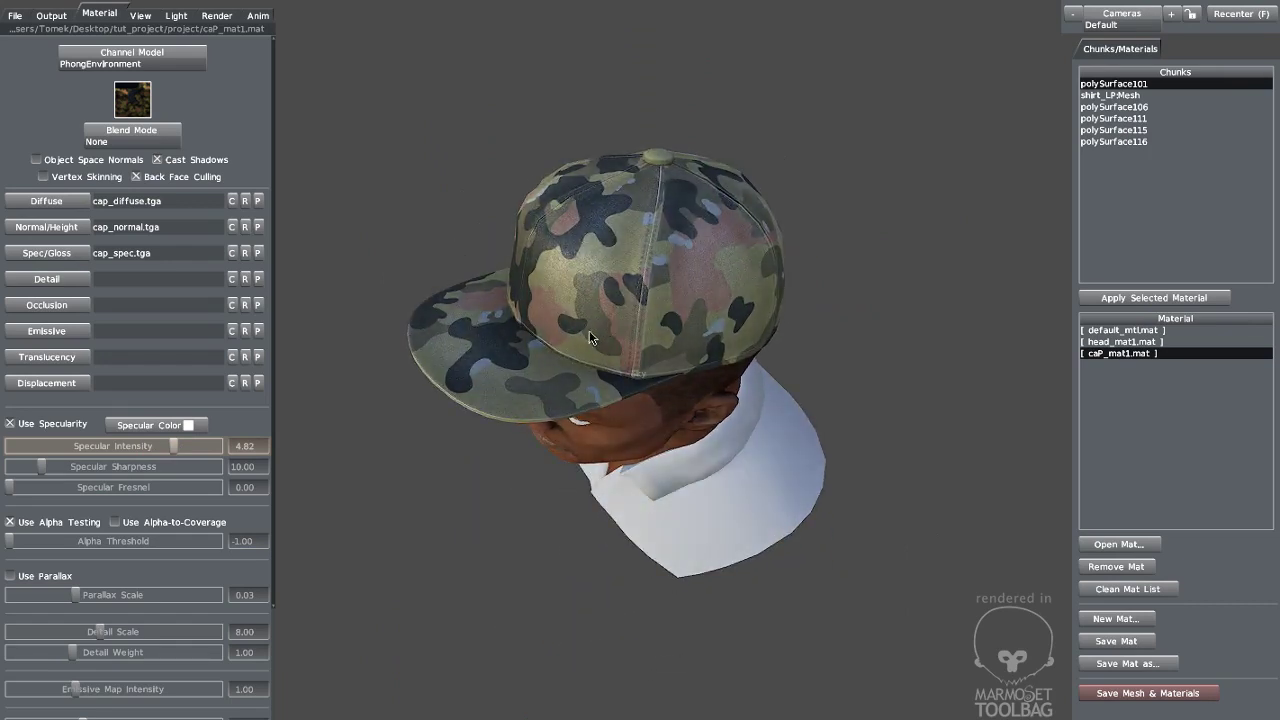
{"action": "left_click_drag", "start_coordinate": [50, 471], "coordinate": [22, 466]}
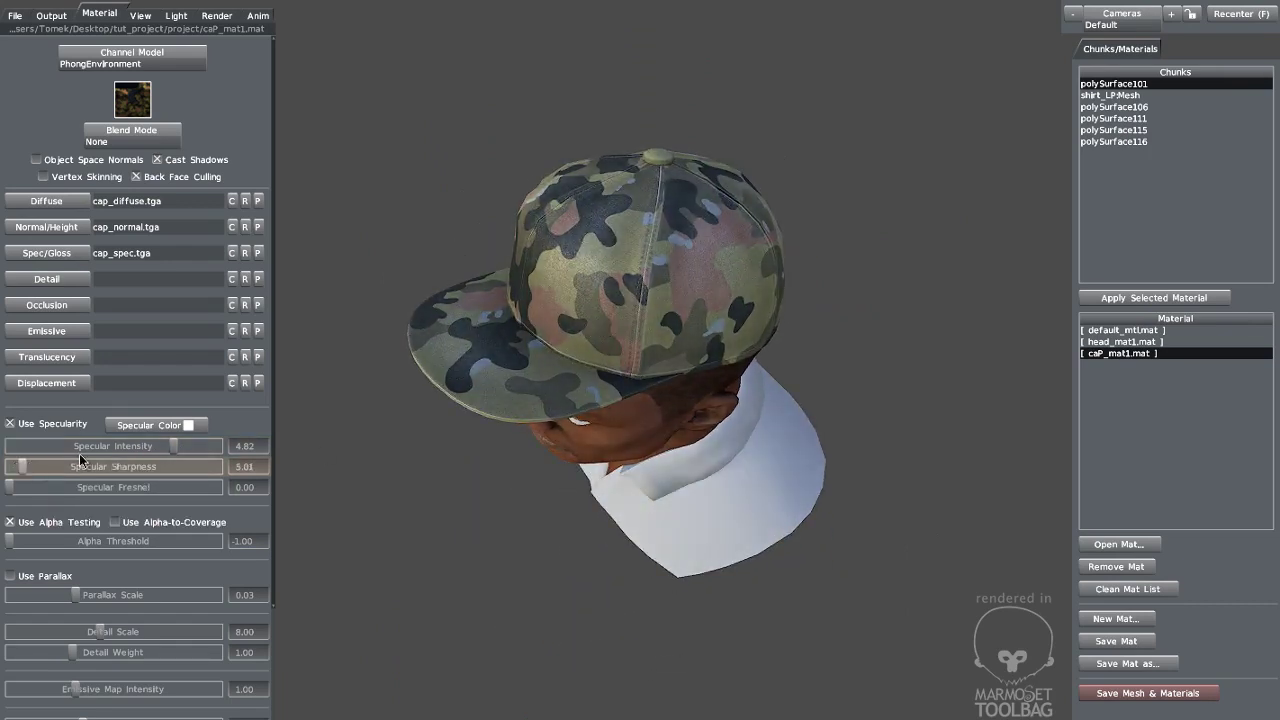
- Set the cap material's Specular Intensity to 4.14 and view the whole bust from the front
{"action": "left_click_drag", "start_coordinate": [174, 447], "coordinate": [165, 447]}
{"action": "left_click_drag", "start_coordinate": [469, 366], "coordinate": [594, 257]}
{"action": "scroll", "coordinate": [594, 257], "scroll_direction": "down", "scroll_amount": 2}
{"action": "middle_click_drag", "start_coordinate": [594, 257], "coordinate": [585, 222]}
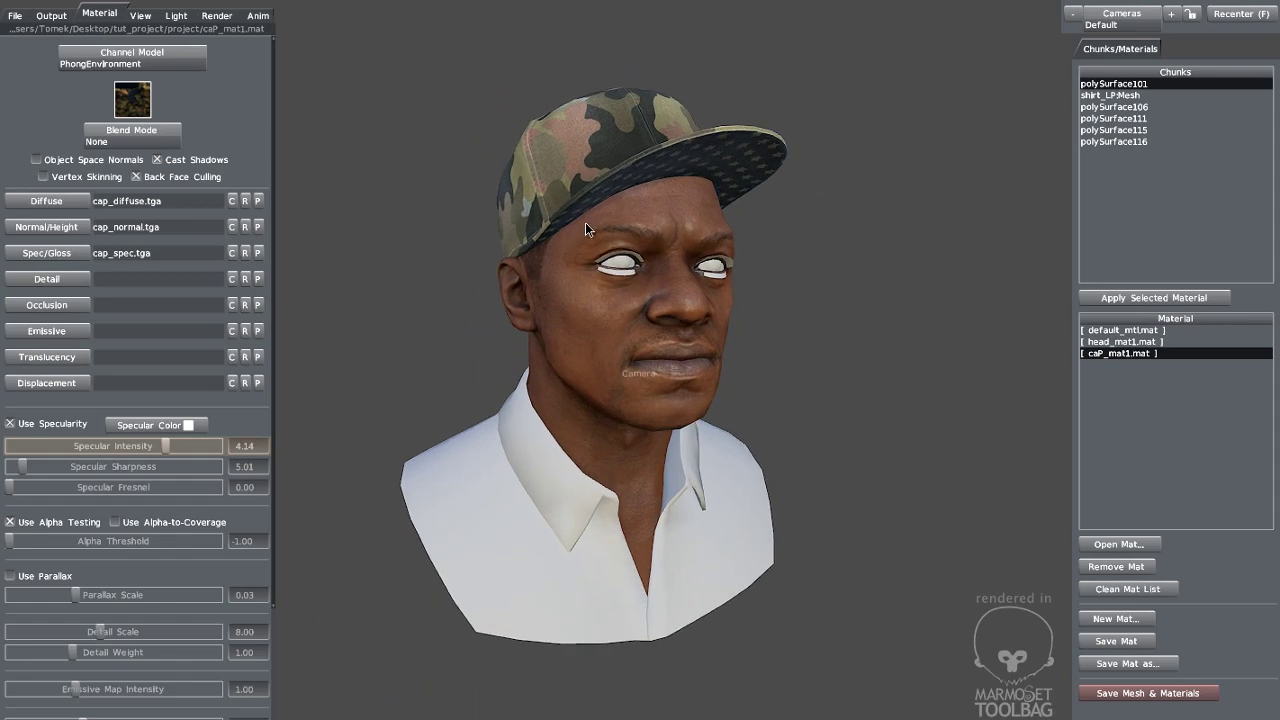
{"action": "left_click_drag", "start_coordinate": [542, 328], "coordinate": [533, 332]}
- Create a new material named shirt_mat1 in the project folder and apply it to the shirt_LP:Mesh chunk
{"action": "left_click", "coordinate": [1113, 142]}
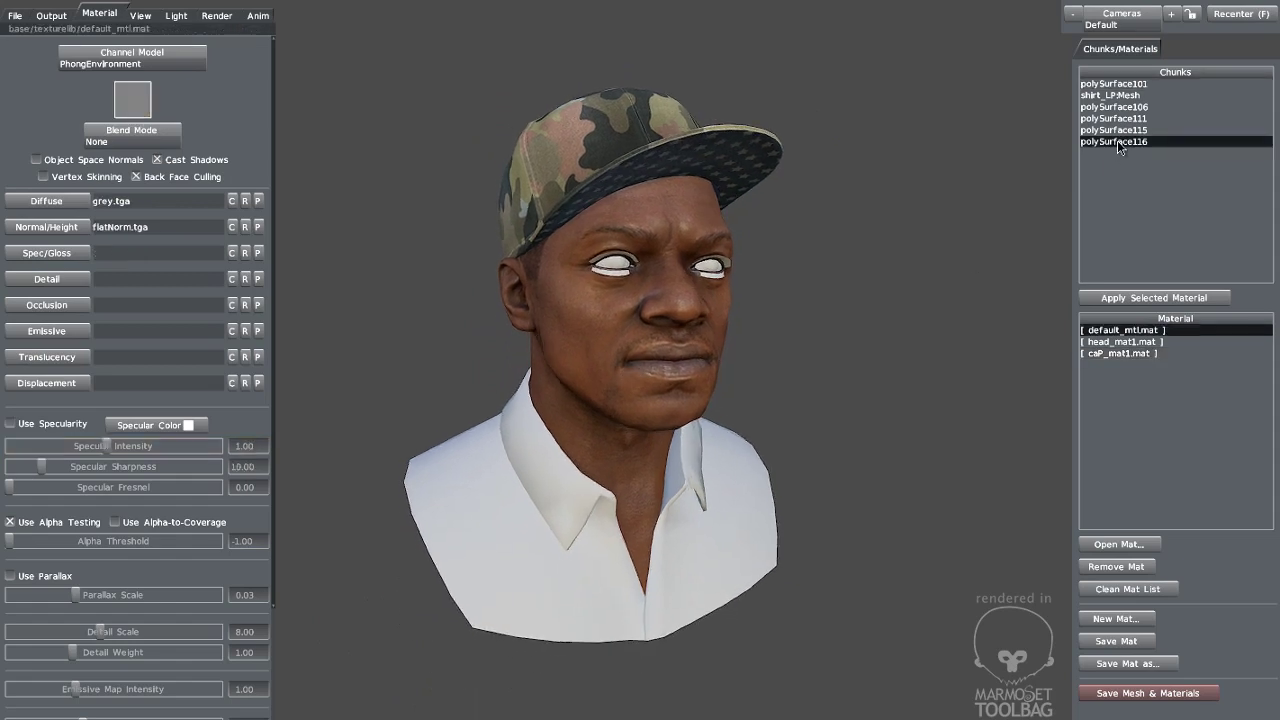
{"action": "left_click", "coordinate": [1118, 131]}
{"action": "left_click", "coordinate": [1124, 118]}
{"action": "left_click", "coordinate": [1127, 107]}
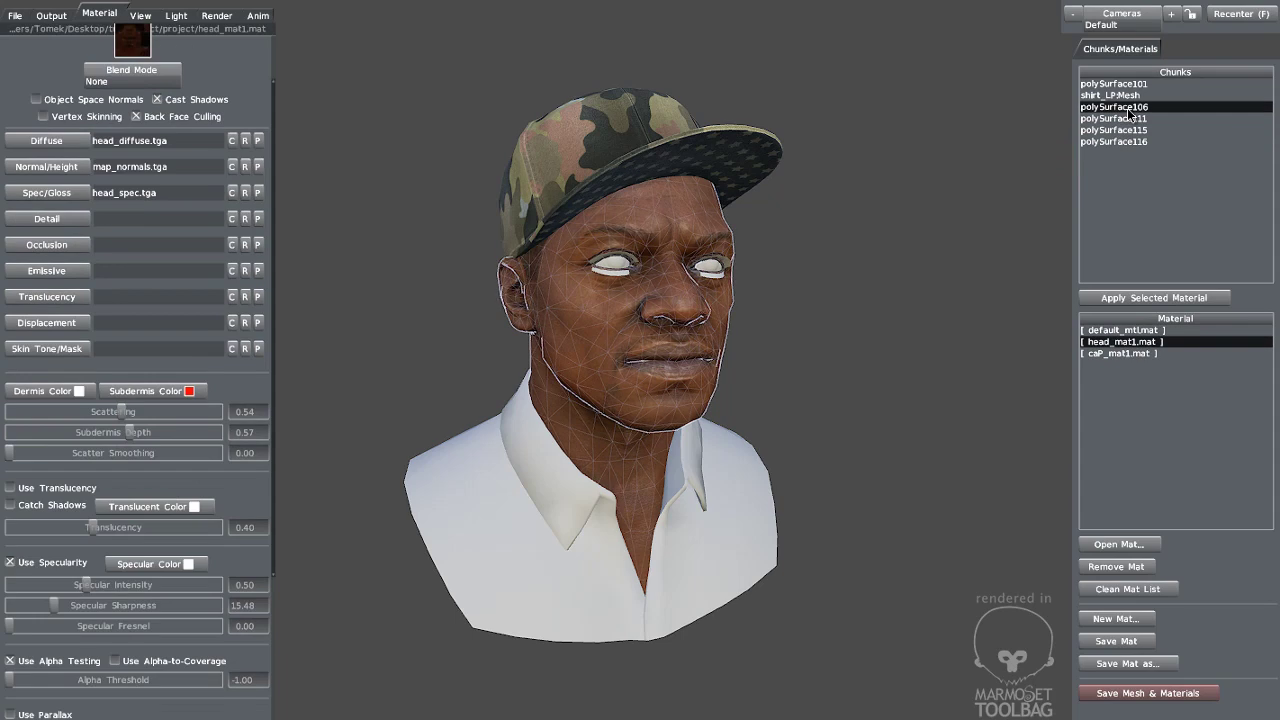
{"action": "left_click", "coordinate": [1130, 95]}
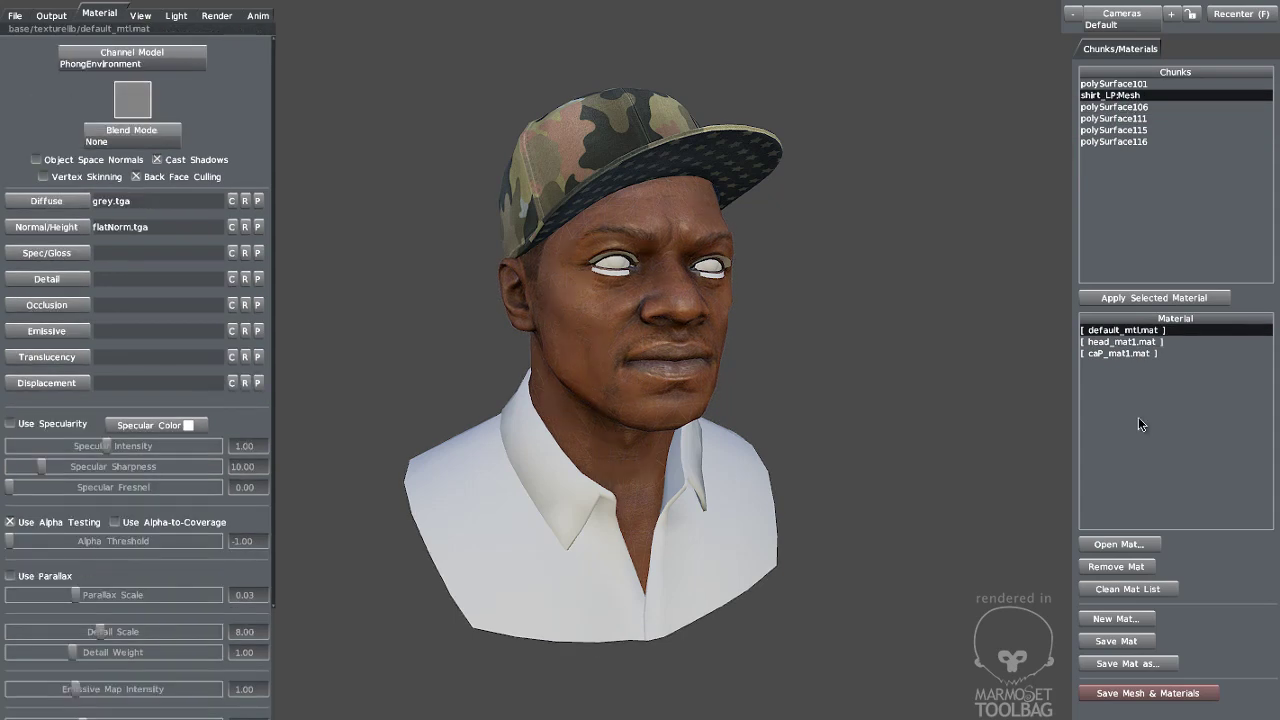
{"action": "left_click", "coordinate": [1113, 619]}
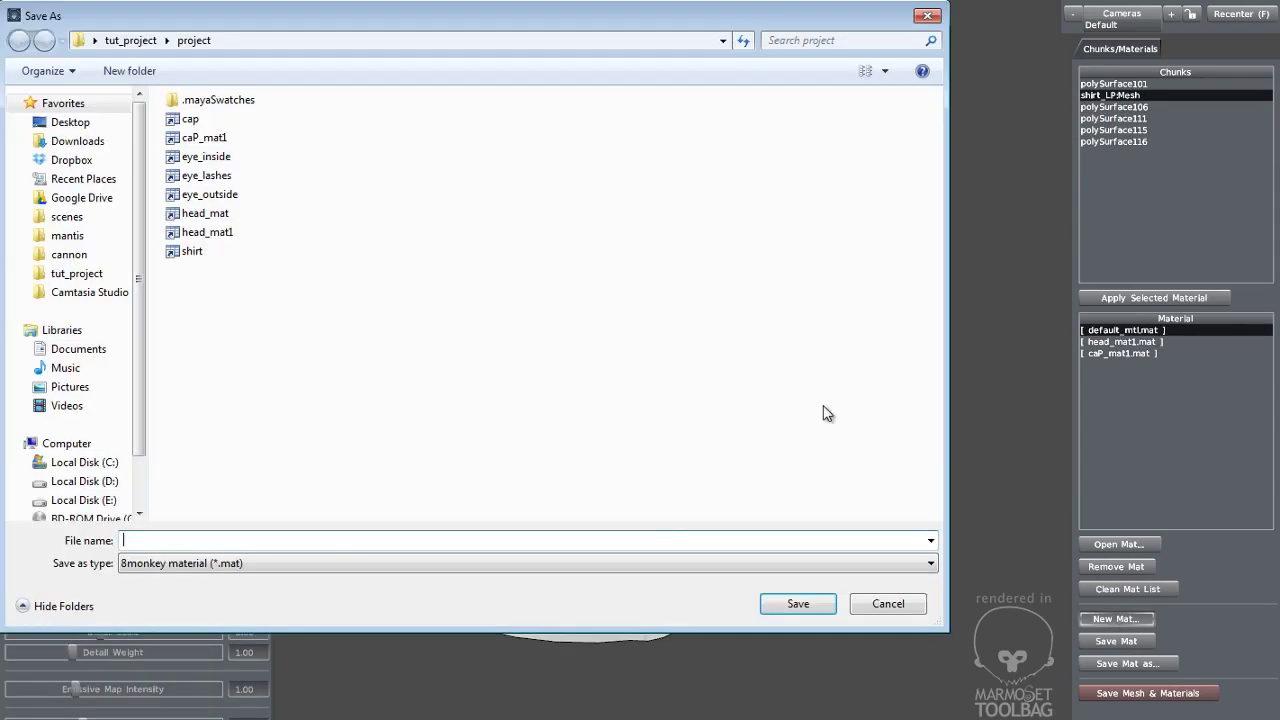
{"action": "type", "text": "shi"}
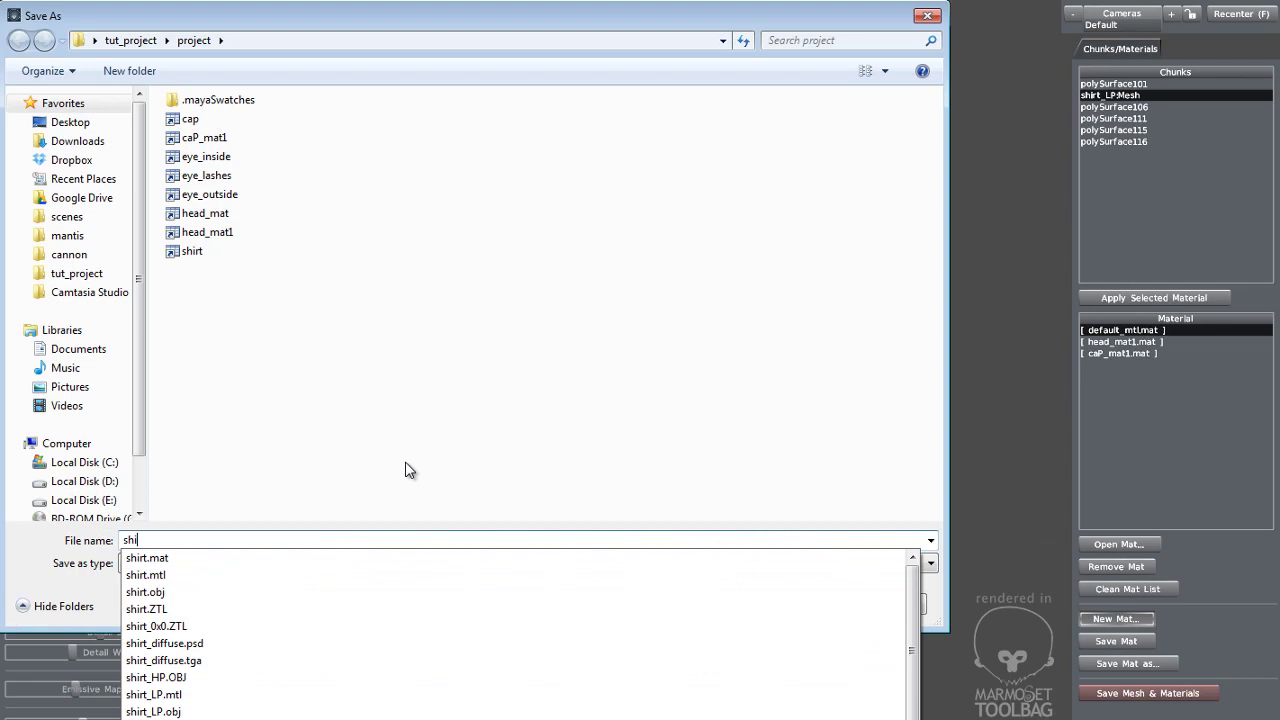
{"action": "type", "text": "rt_mat1"}
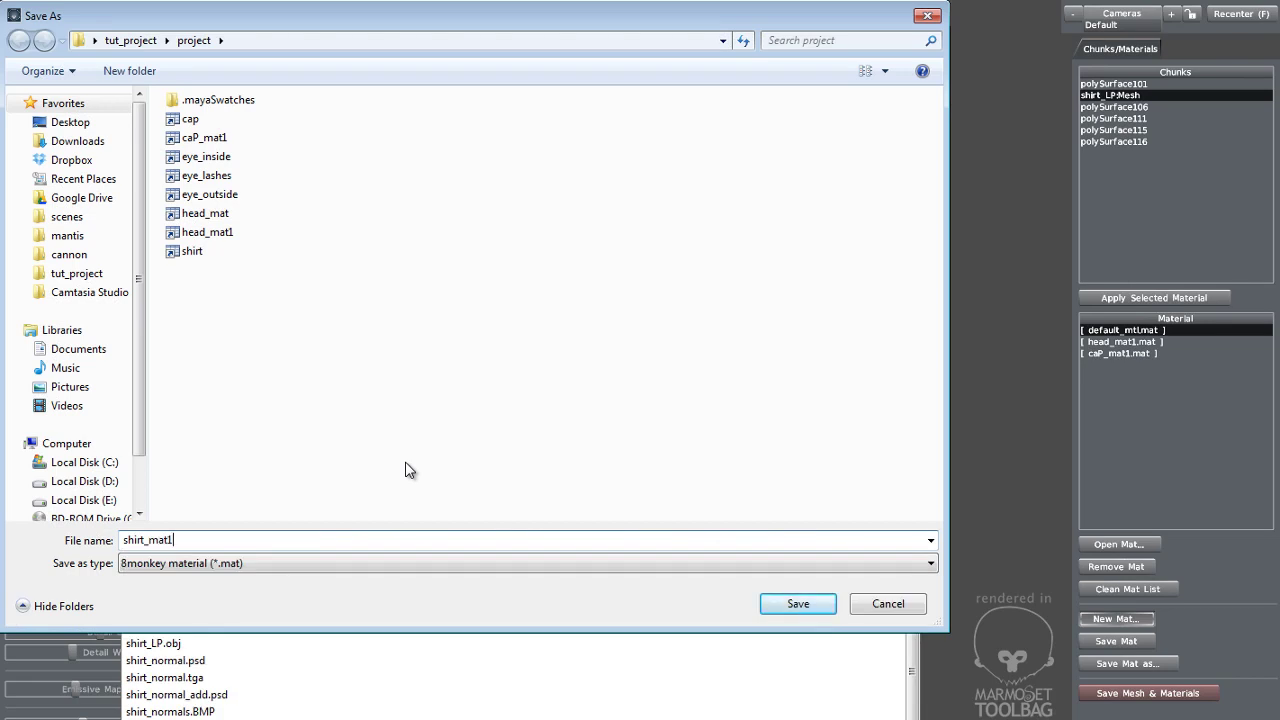
{"action": "key", "text": "Return"}
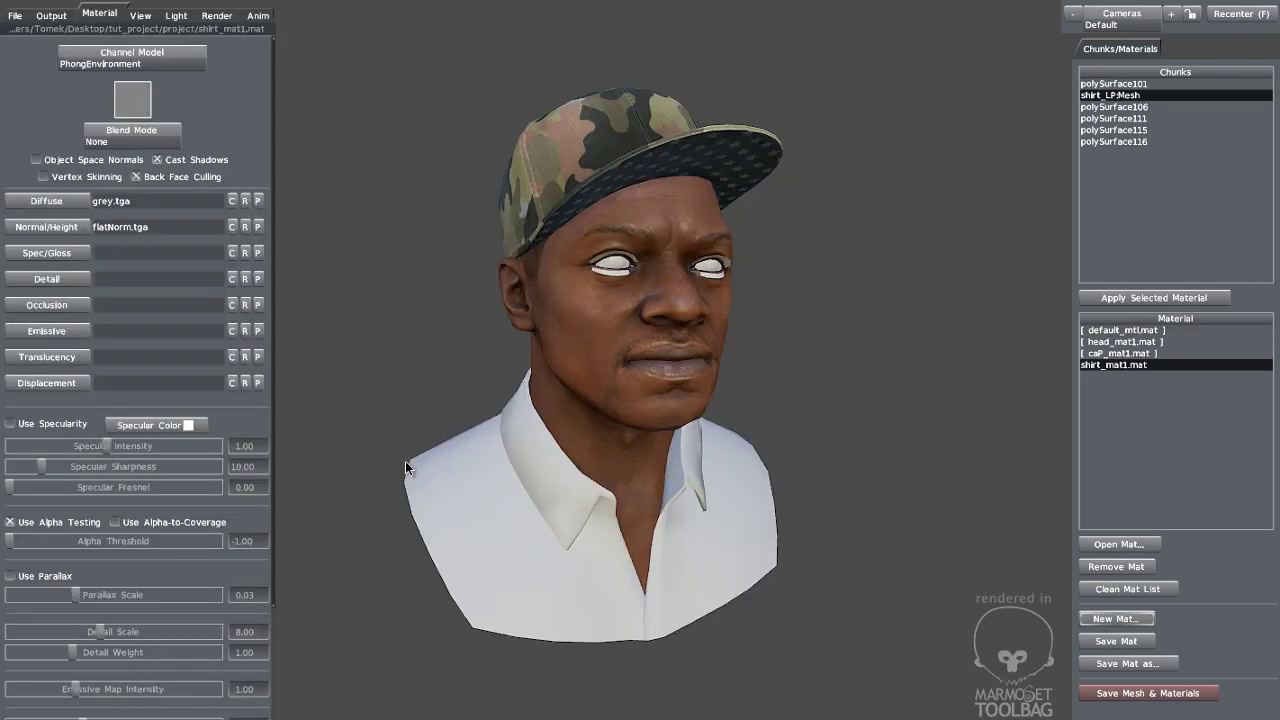
{"action": "left_click", "coordinate": [1152, 297]}
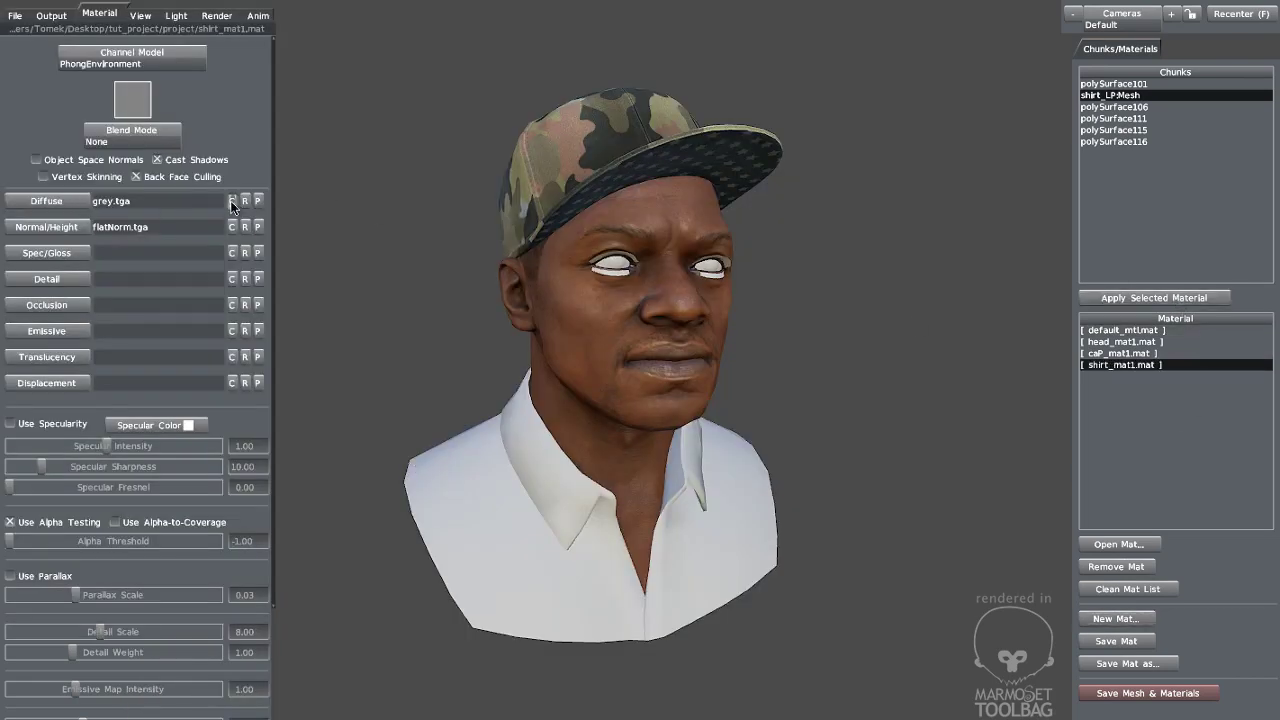
- Clear the shirt material's default diffuse map and assign shirt_diffuse.tga as its Diffuse map
{"action": "left_click", "coordinate": [232, 202]}
{"action": "left_click", "coordinate": [55, 204]}
{"action": "type", "text": "sh"}
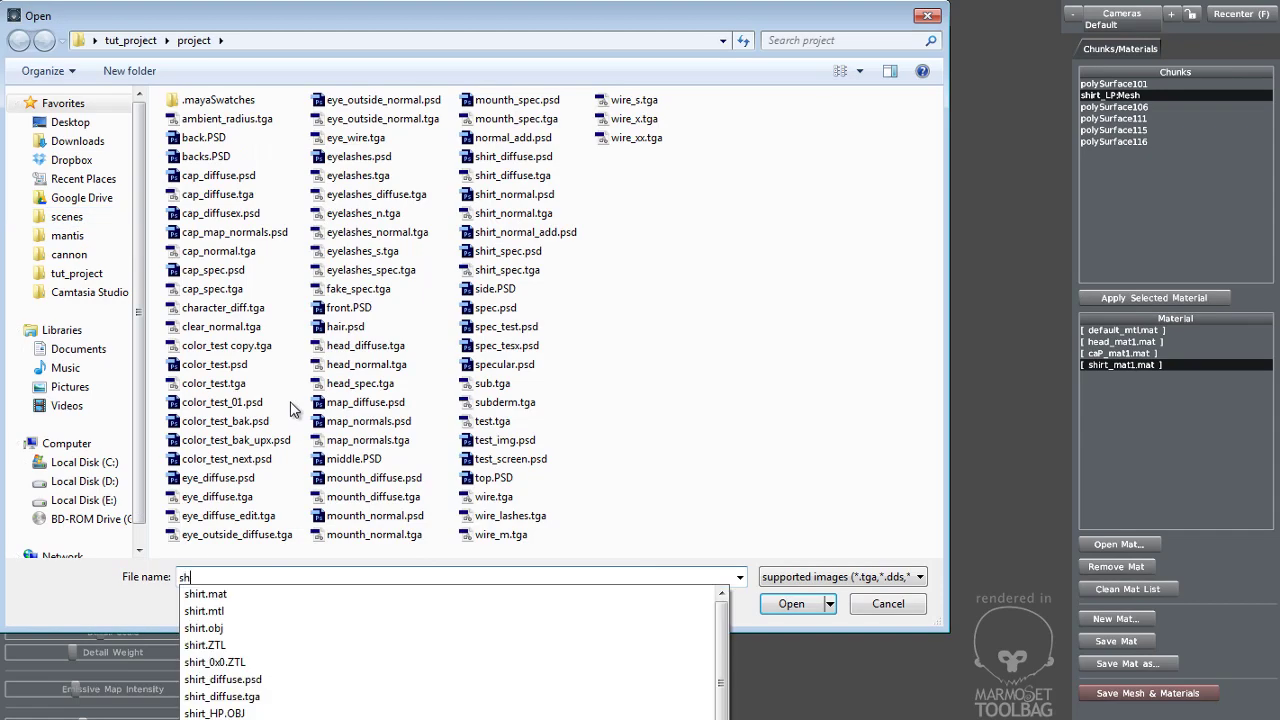
{"action": "type", "text": "irt_"}
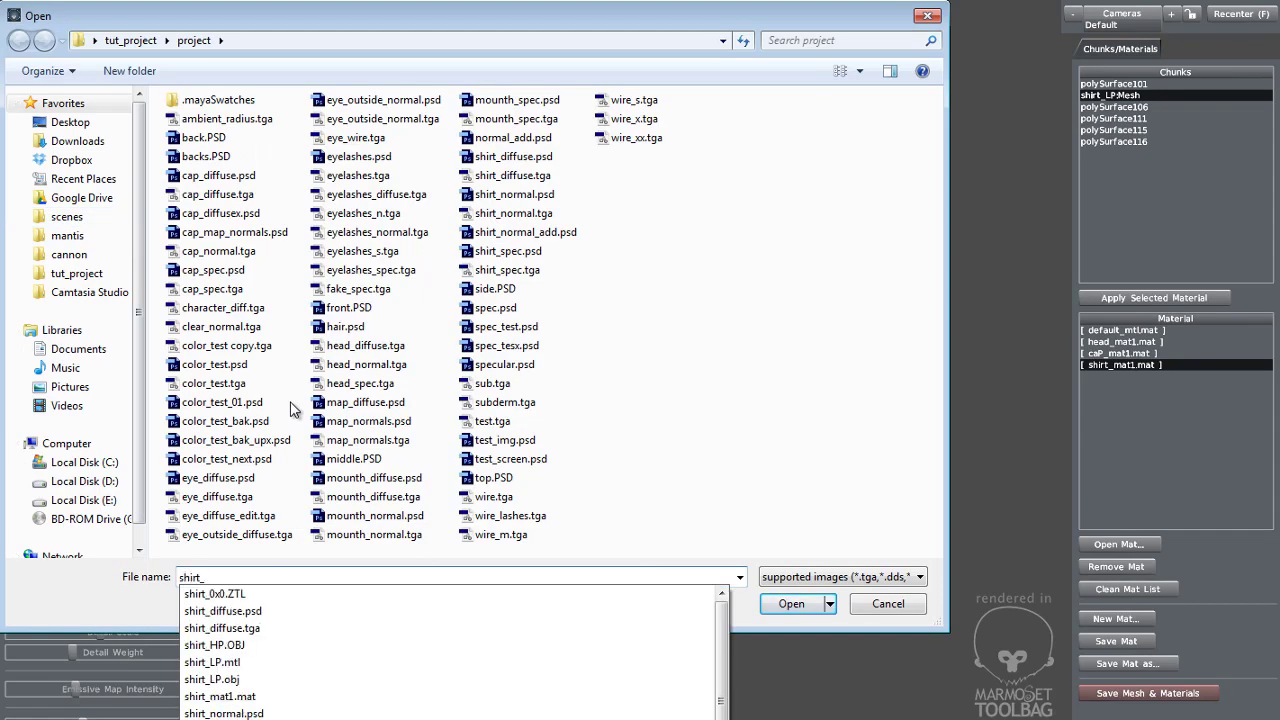
{"action": "type", "text": "d"}
{"action": "key", "text": "Down"}
{"action": "key", "text": "Down"}
{"action": "key", "text": "Return"}
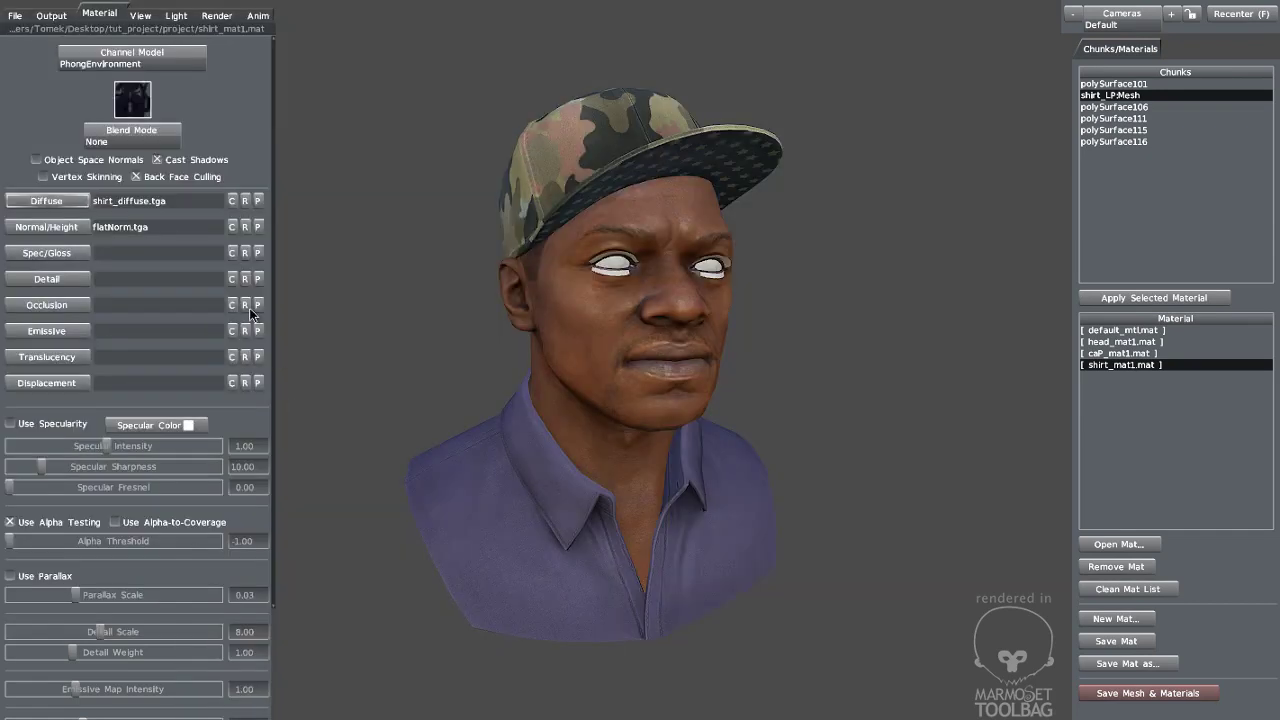
- Replace the shirt material's default Normal/Height map with shirt_normal.tga
{"action": "left_click", "coordinate": [67, 230]}
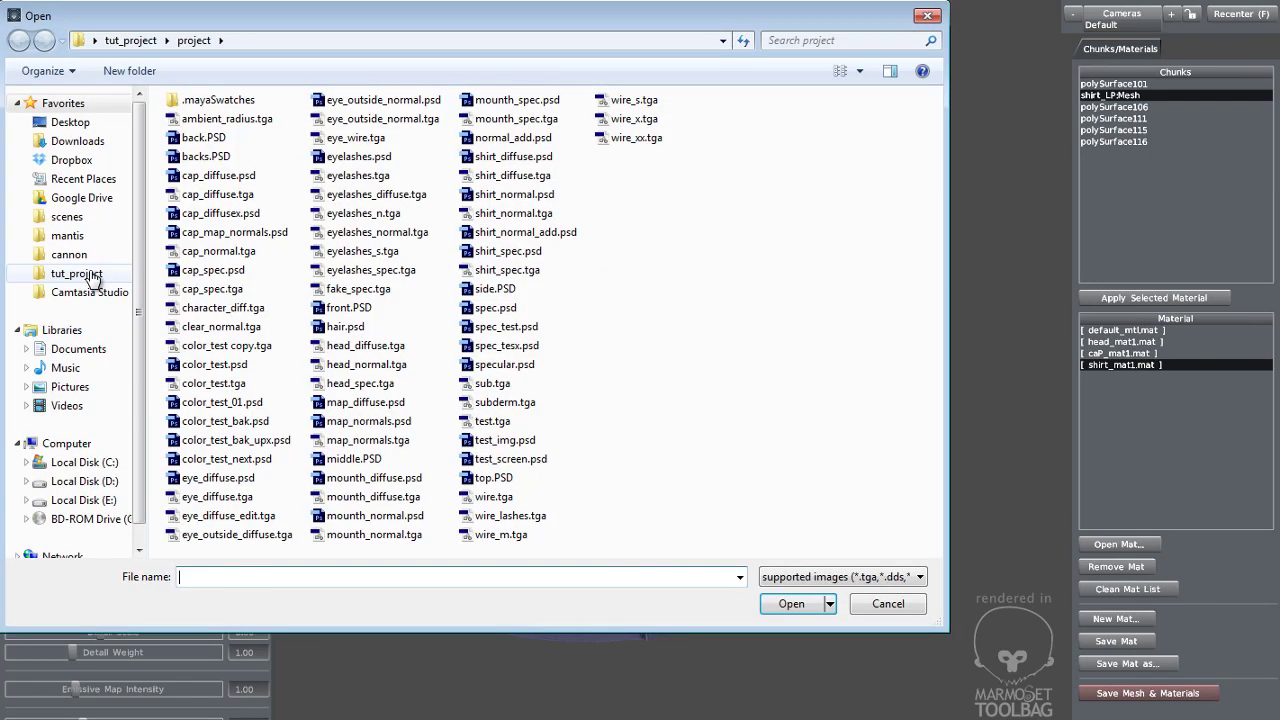
{"action": "type", "text": "shirt_nor"}
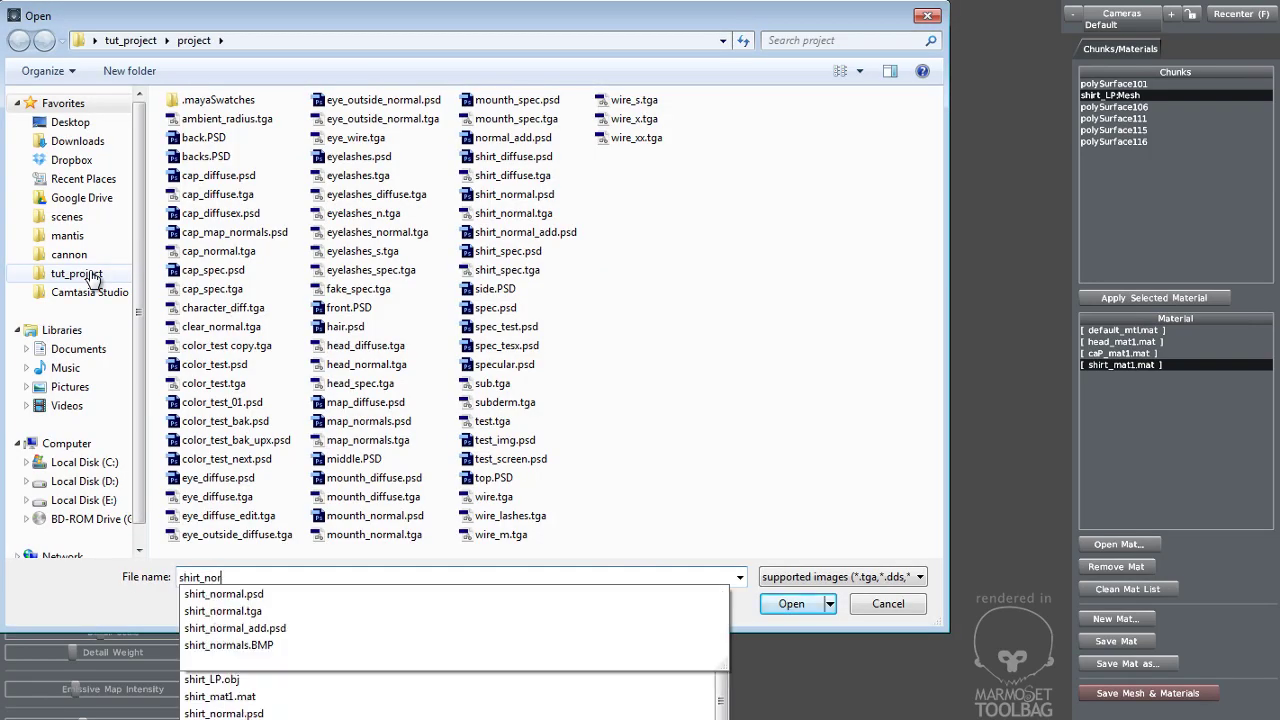
{"action": "key", "text": "Down"}
{"action": "key", "text": "Down"}
{"action": "key", "text": "Return"}
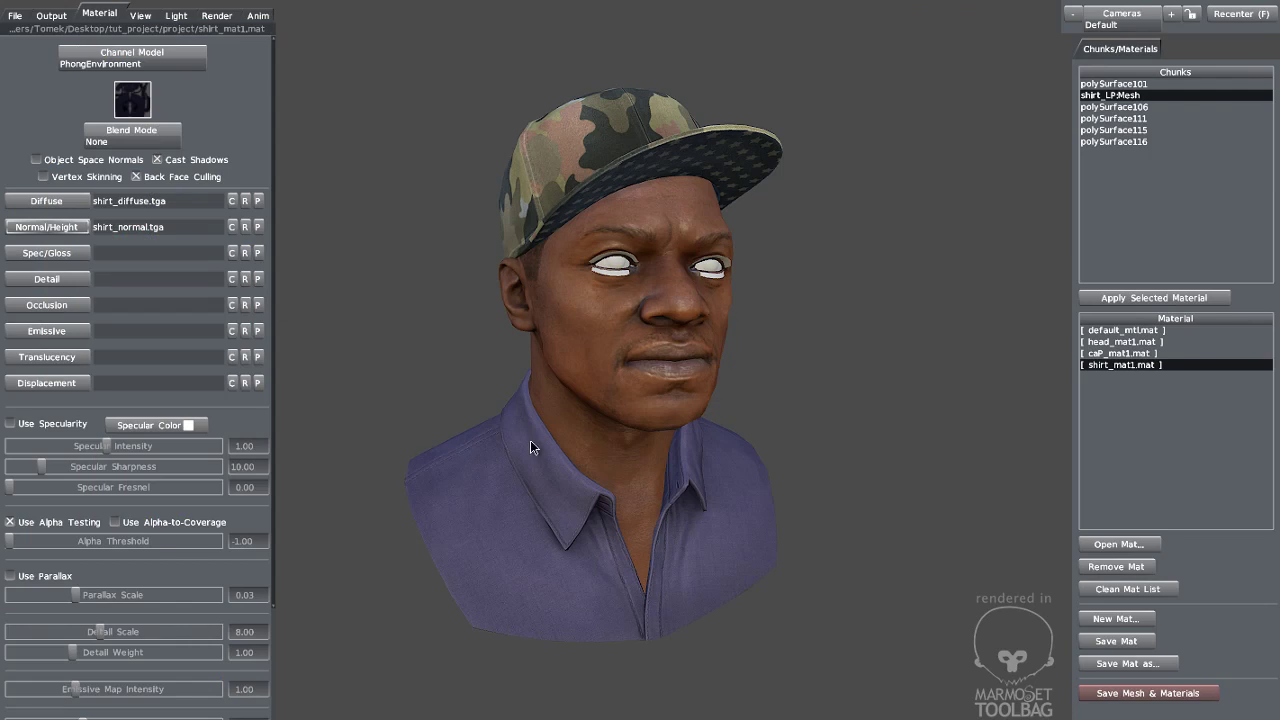
{"action": "left_click_drag", "start_coordinate": [530, 447], "coordinate": [530, 417]}
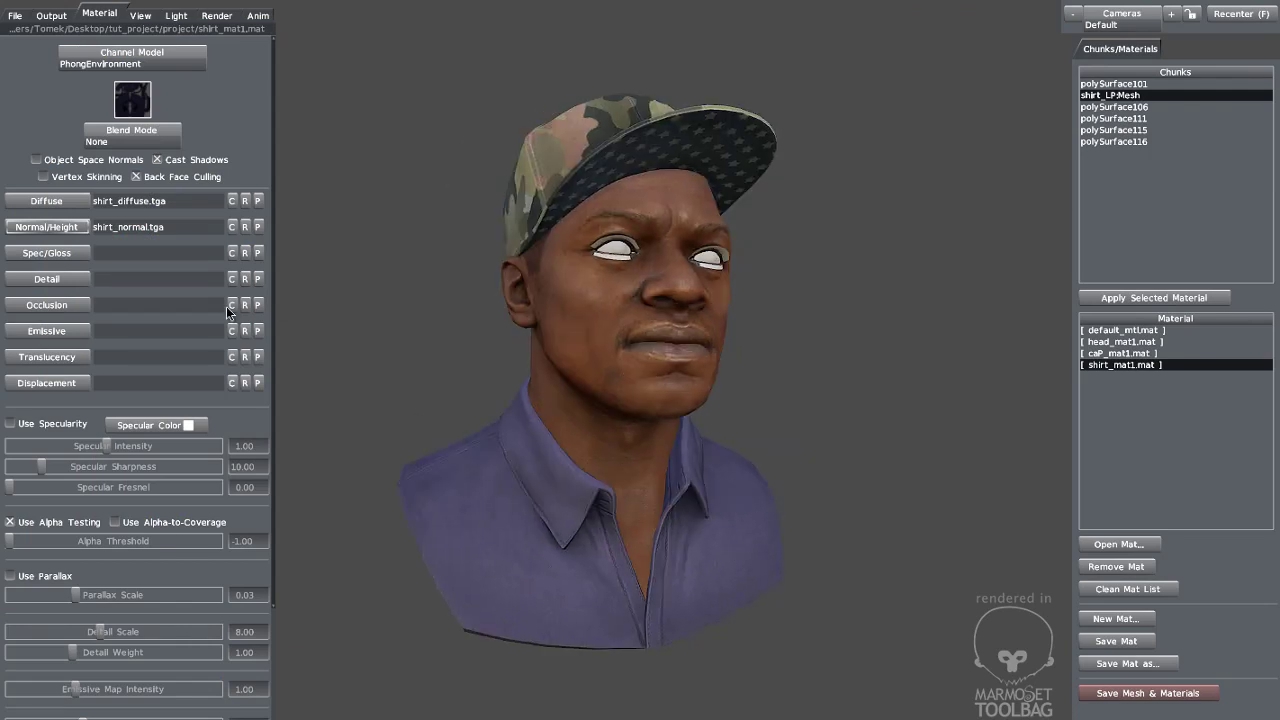
- Assign shirt_spec.tga to the shirt material's Spec/Gloss slot
{"action": "left_click", "coordinate": [208, 257]}
{"action": "type", "text": "sh"}
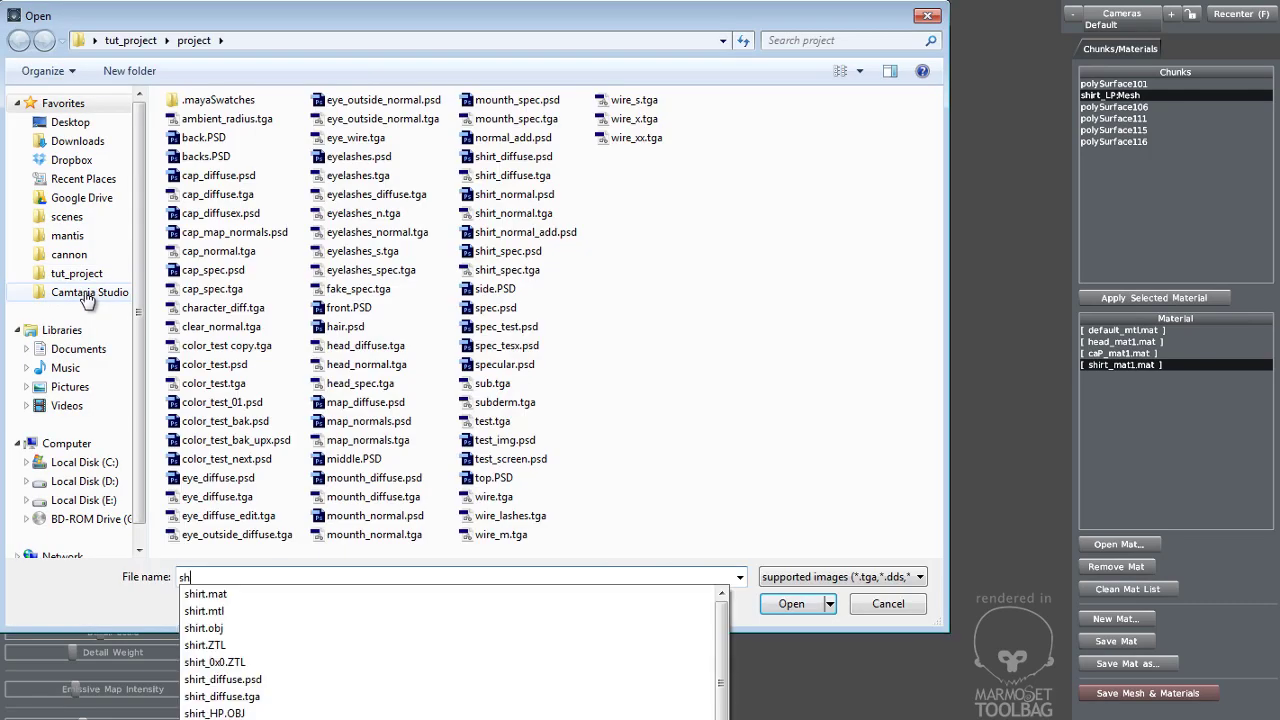
{"action": "type", "text": "irt_spe"}
{"action": "key", "text": "Down"}
{"action": "key", "text": "Down"}
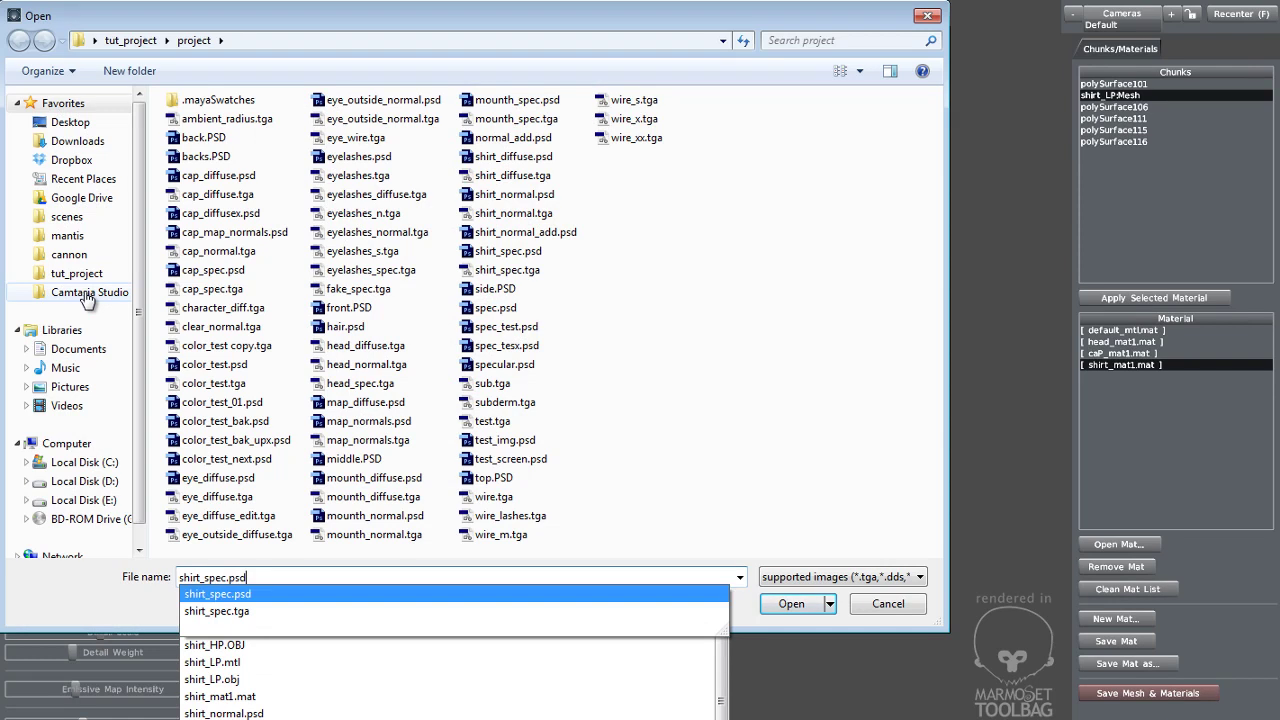
{"action": "key", "text": "Return"}
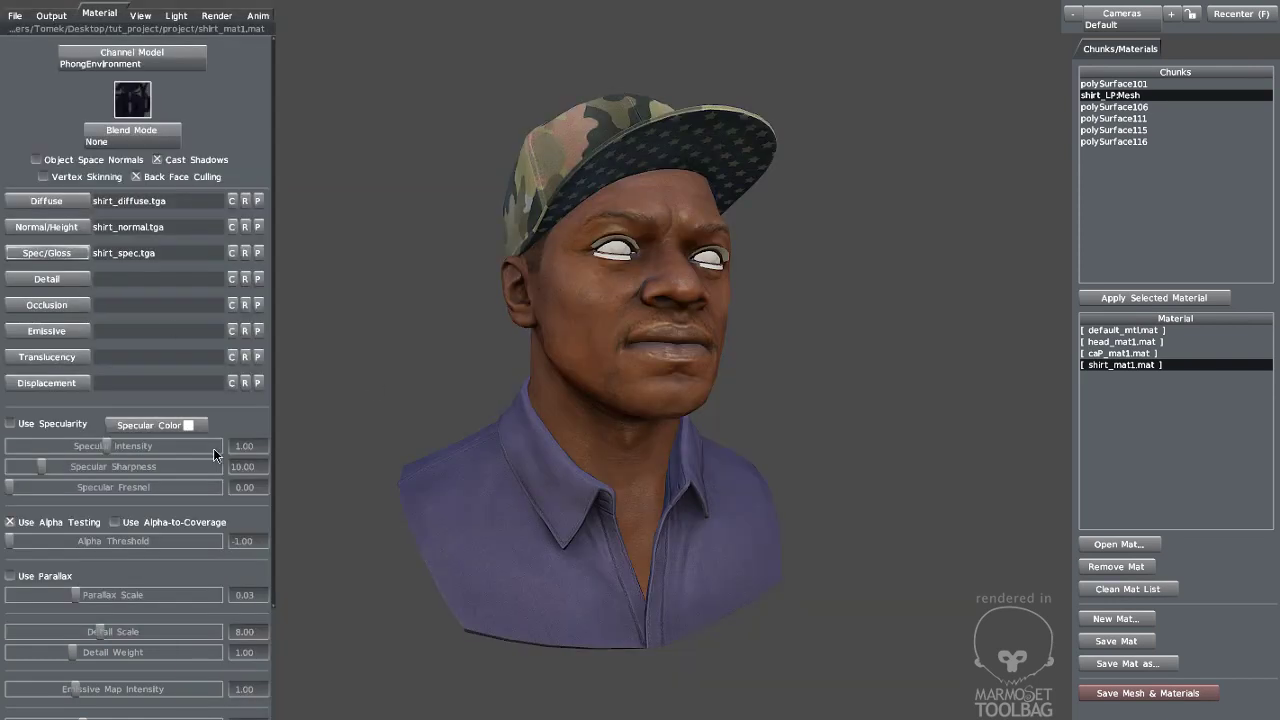
- Enable specularity on the shirt material and set its Specular Intensity to 1.26
{"action": "left_click_drag", "start_coordinate": [459, 463], "coordinate": [326, 484]}
{"action": "left_click", "coordinate": [11, 424]}
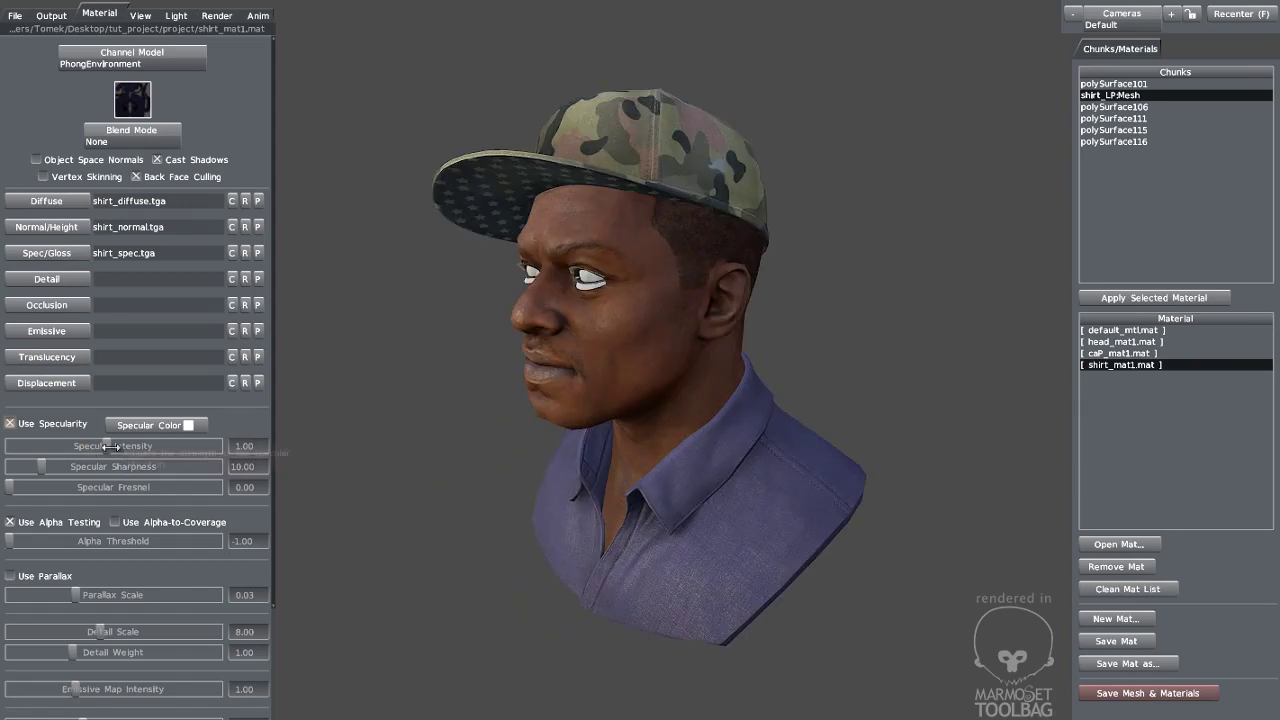
{"action": "left_click_drag", "start_coordinate": [108, 447], "coordinate": [115, 446]}
{"action": "left_click_drag", "start_coordinate": [390, 455], "coordinate": [488, 423]}
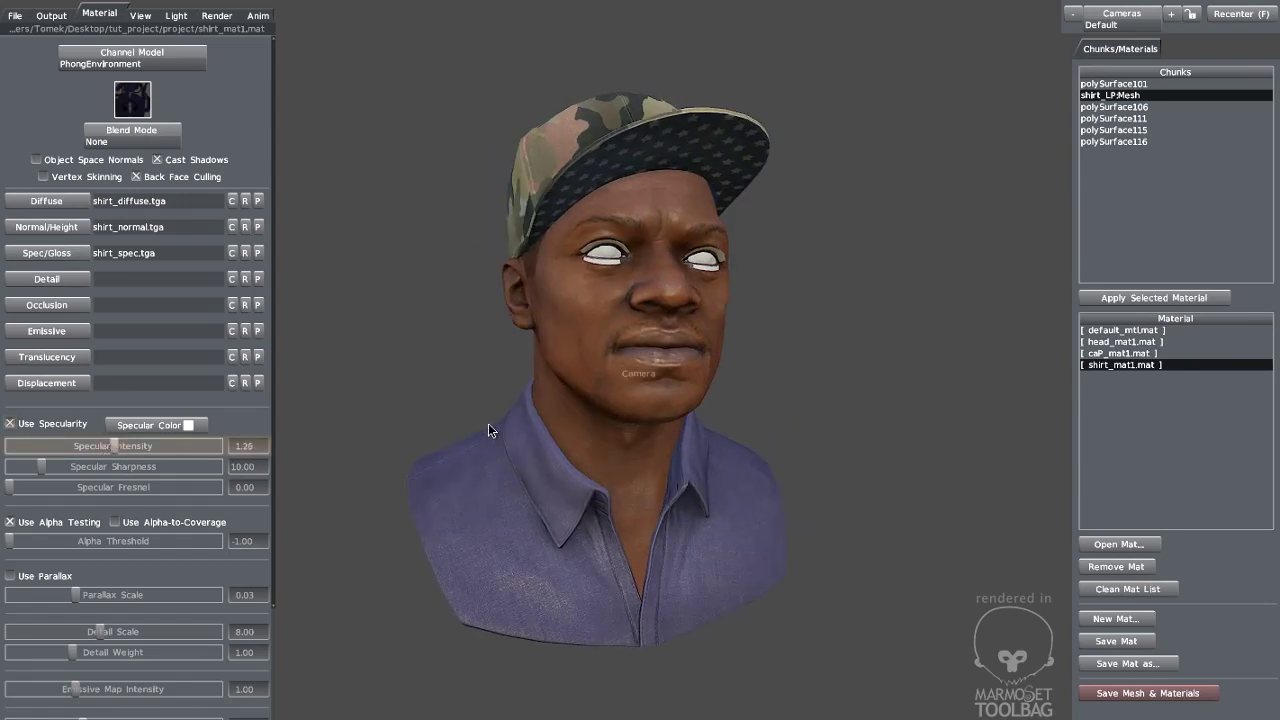
- Examine the shirt's collar and fabric shading up close and from several angles
{"action": "right_click_drag", "start_coordinate": [488, 423], "coordinate": [530, 525]}
{"action": "middle_click_drag", "start_coordinate": [530, 525], "coordinate": [544, 402]}
{"action": "right_click_drag", "start_coordinate": [553, 440], "coordinate": [666, 521]}
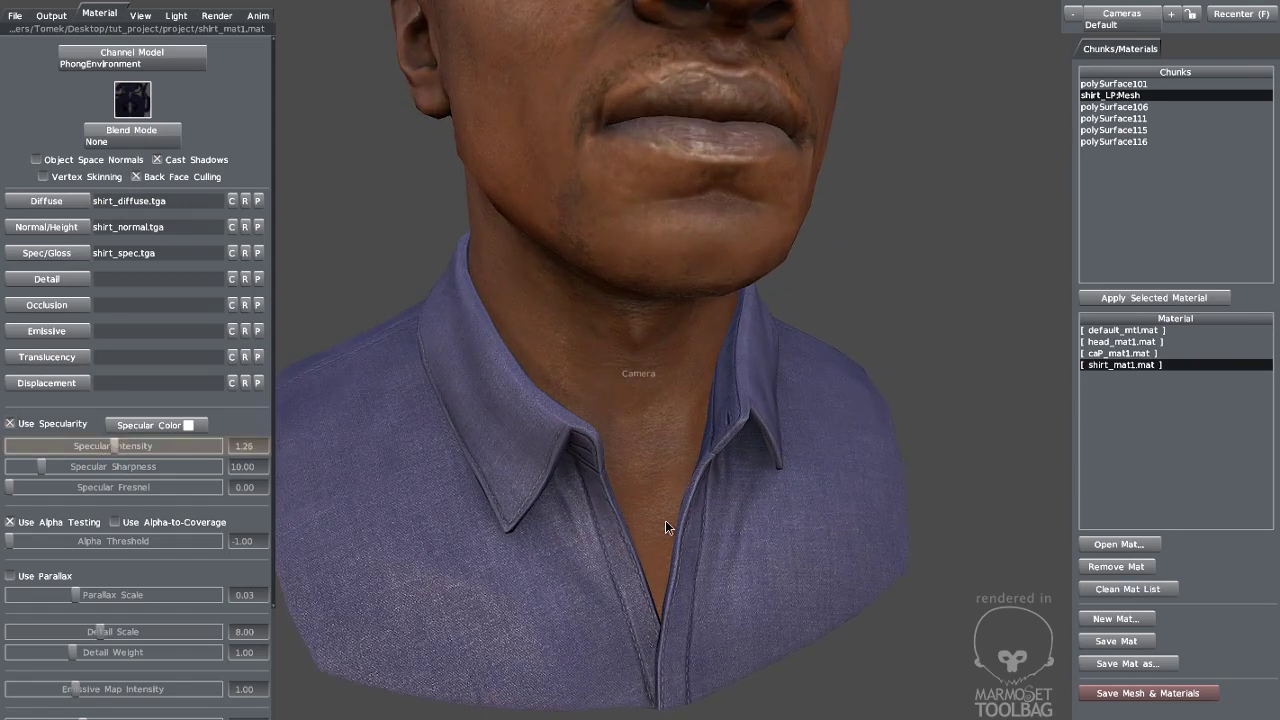
{"action": "middle_click_drag", "start_coordinate": [666, 521], "coordinate": [678, 450]}
{"action": "mouse_move", "coordinate": [678, 450]}
{"action": "right_mouse_down"}
{"action": "mouse_move", "coordinate": [699, 506]}
{"action": "mouse_move", "coordinate": [683, 475]}
{"action": "right_mouse_up"}
{"action": "left_click_drag", "start_coordinate": [683, 475], "coordinate": [568, 428]}
{"action": "right_click_drag", "start_coordinate": [568, 428], "coordinate": [566, 301]}
{"action": "left_click_drag", "start_coordinate": [566, 301], "coordinate": [609, 402]}
{"action": "right_click_drag", "start_coordinate": [609, 402], "coordinate": [615, 410]}
{"action": "left_click_drag", "start_coordinate": [615, 418], "coordinate": [642, 396]}
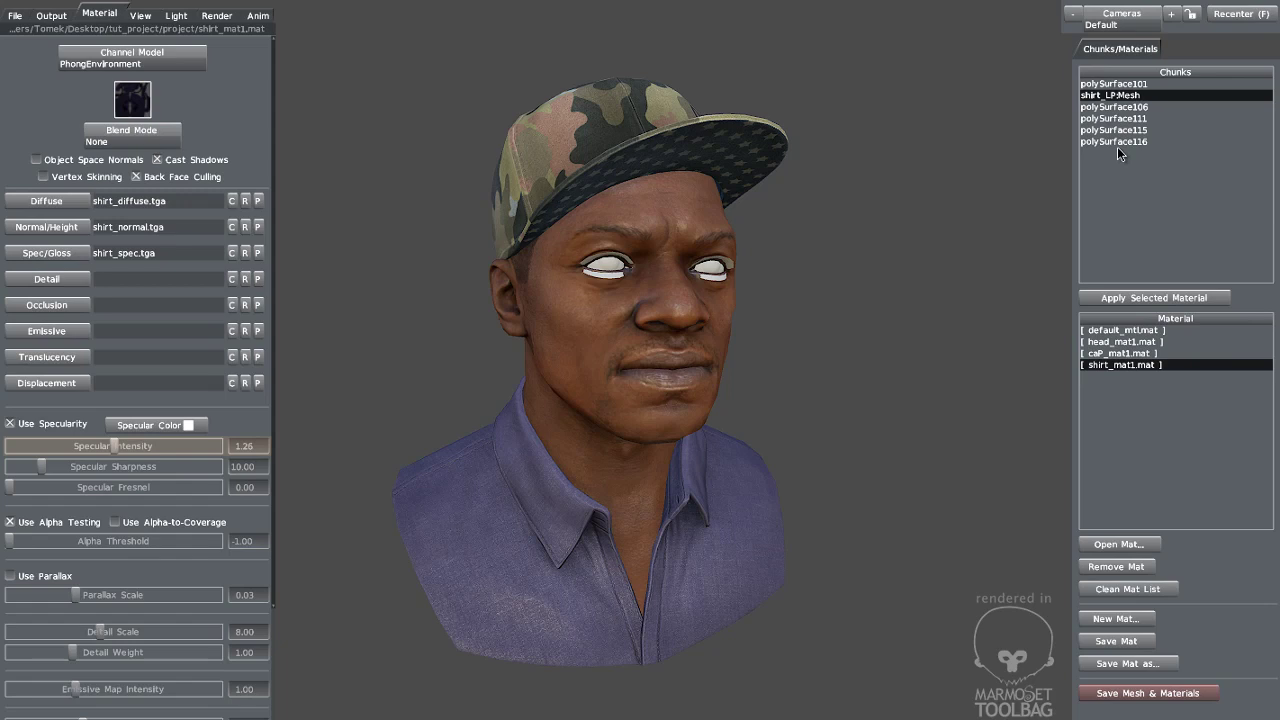
- Create a new material named eye_lashes1 in the project folder and apply it to the polySurface111 chunk
{"action": "left_click", "coordinate": [1119, 95]}
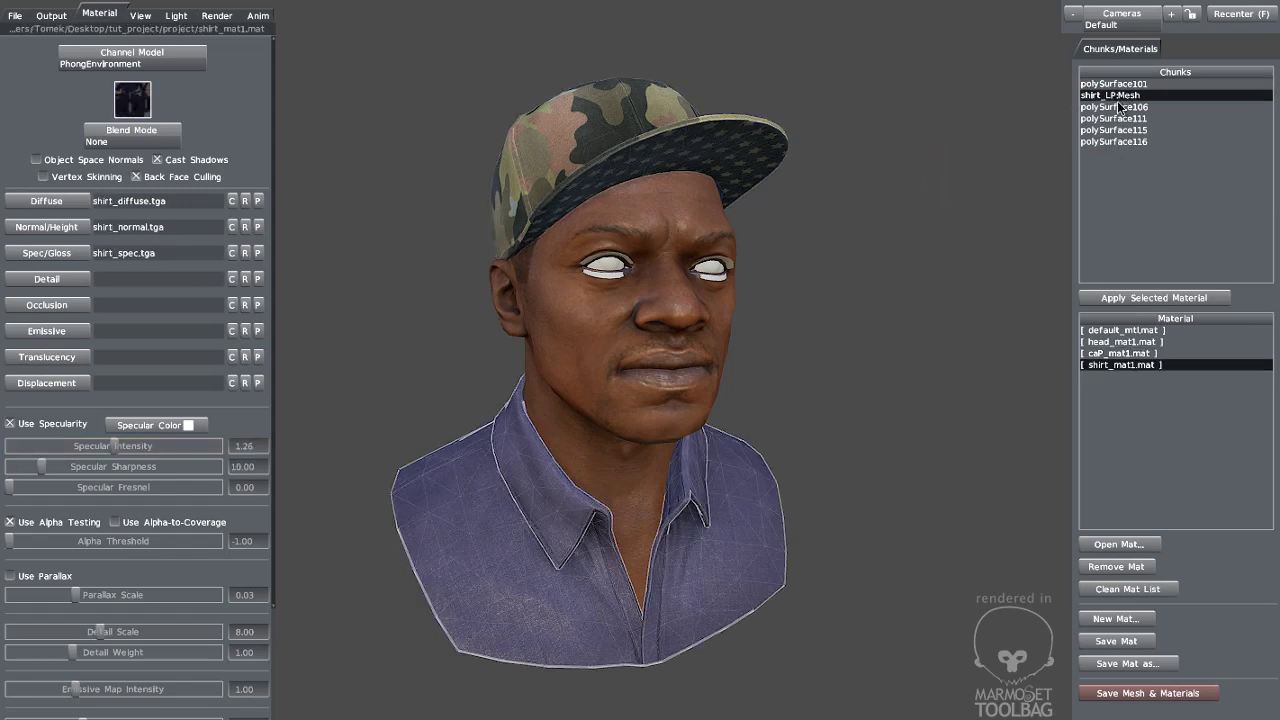
{"action": "left_click", "coordinate": [1119, 107]}
{"action": "left_click", "coordinate": [1116, 118]}
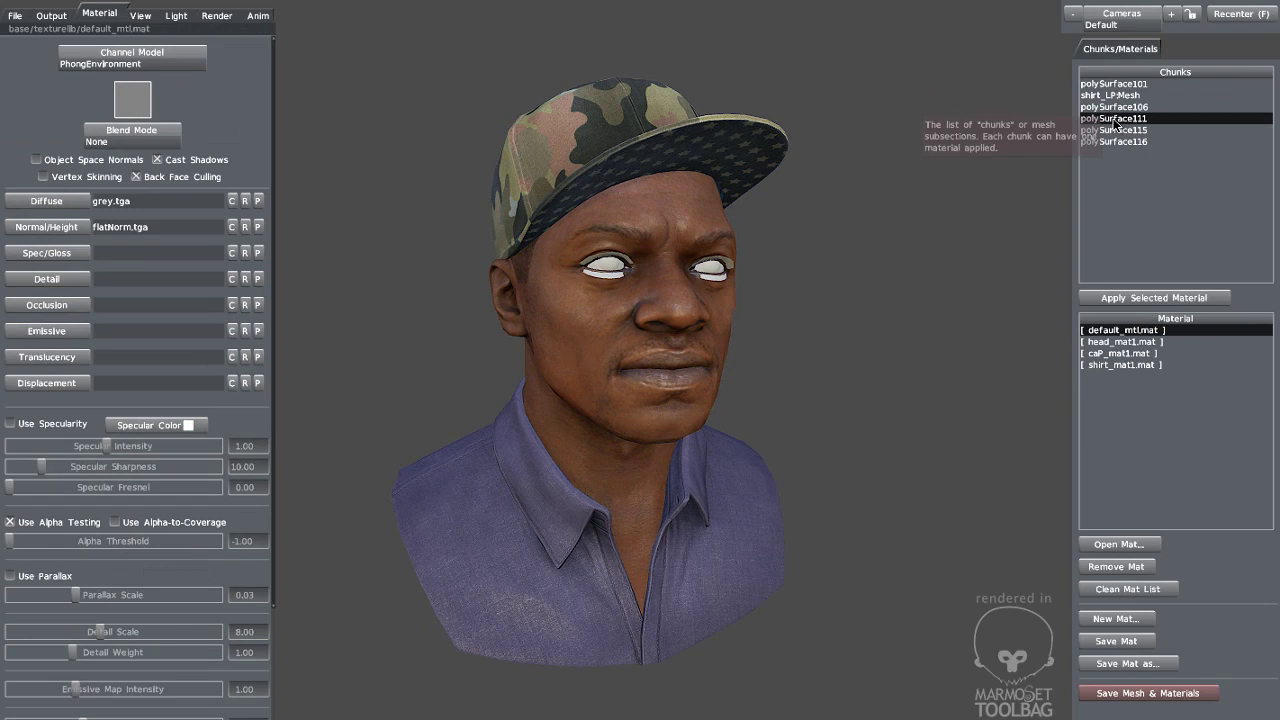
{"action": "left_click", "coordinate": [1113, 620]}
{"action": "type", "text": "eye_lashe"}
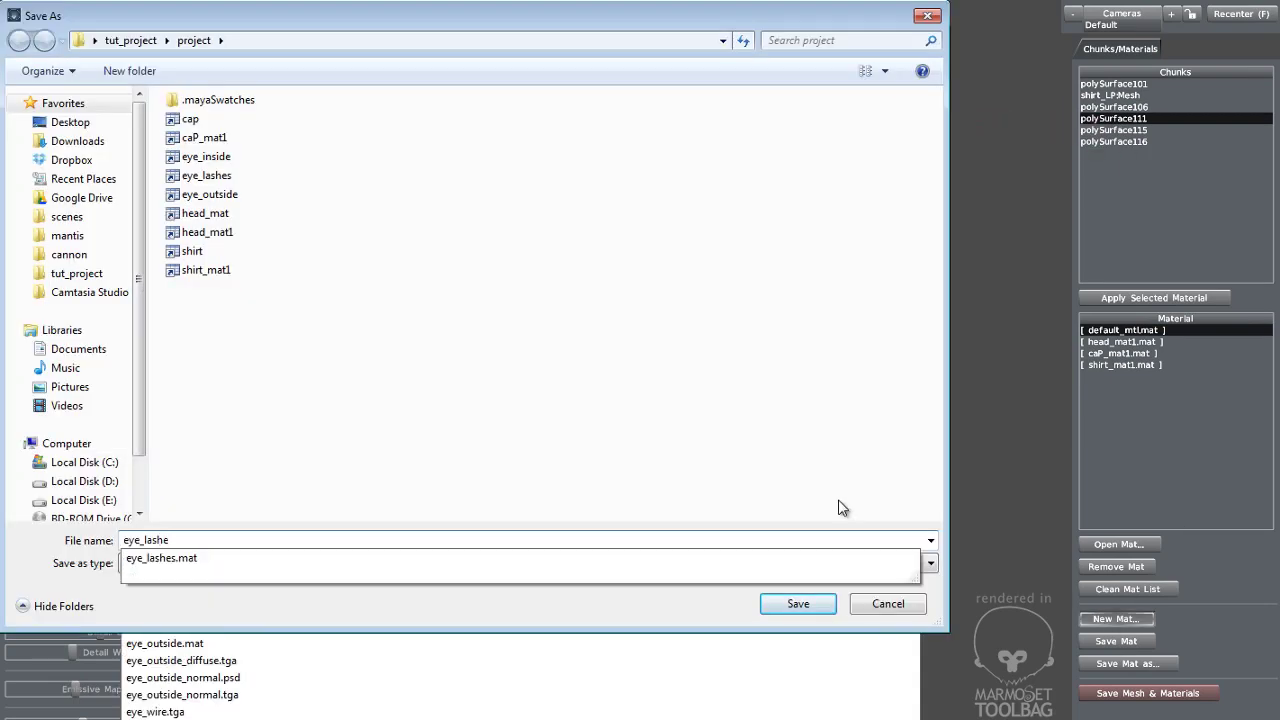
{"action": "type", "text": "s1"}
{"action": "key", "text": "Return"}
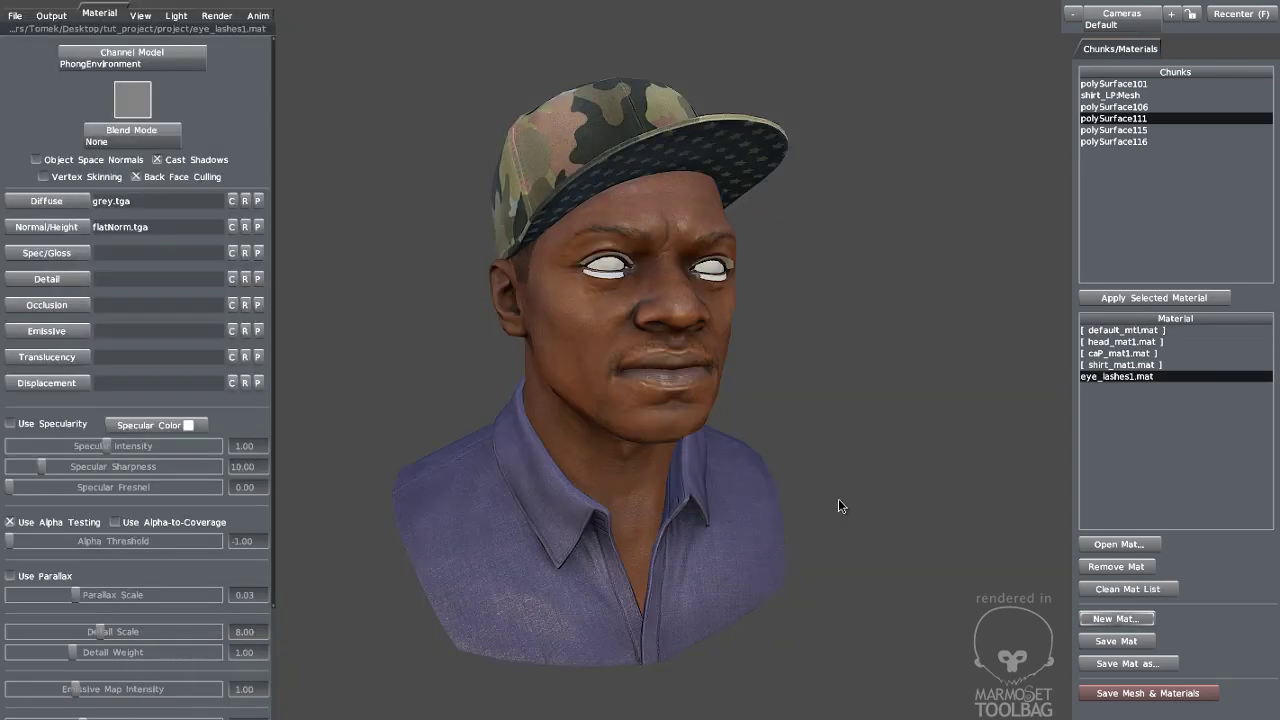
{"action": "left_click", "coordinate": [1125, 299]}
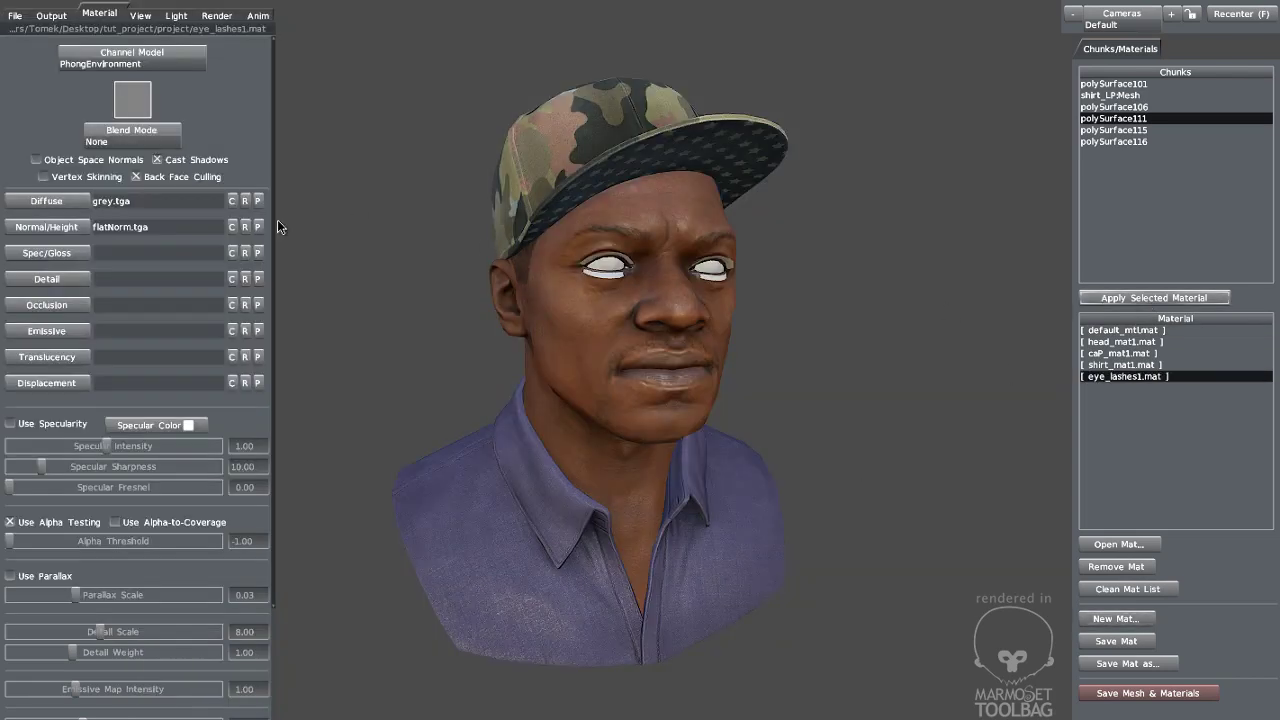
- Clear the eyelash material's default diffuse and normal maps and assign eyelashes_diffuse.tga as its Diffuse map
{"action": "left_click", "coordinate": [232, 201]}
{"action": "left_click", "coordinate": [232, 227]}
{"action": "left_click", "coordinate": [72, 201]}
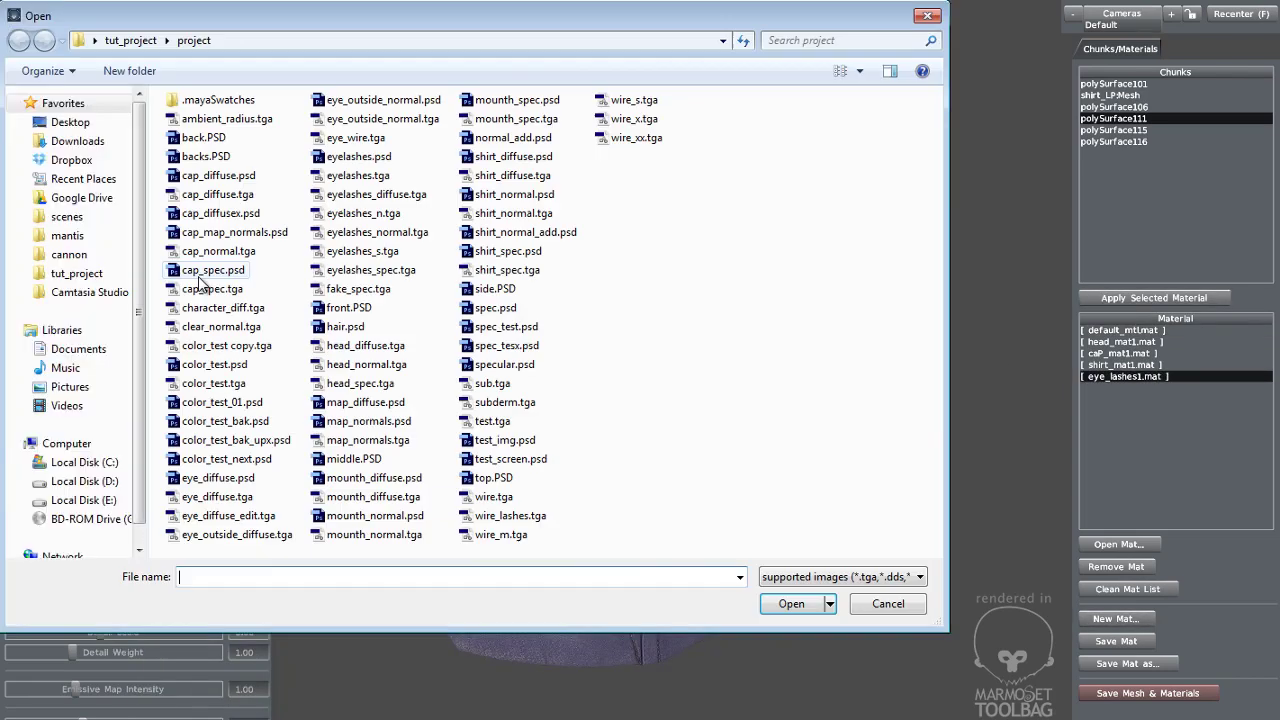
{"action": "type", "text": "eye_las"}
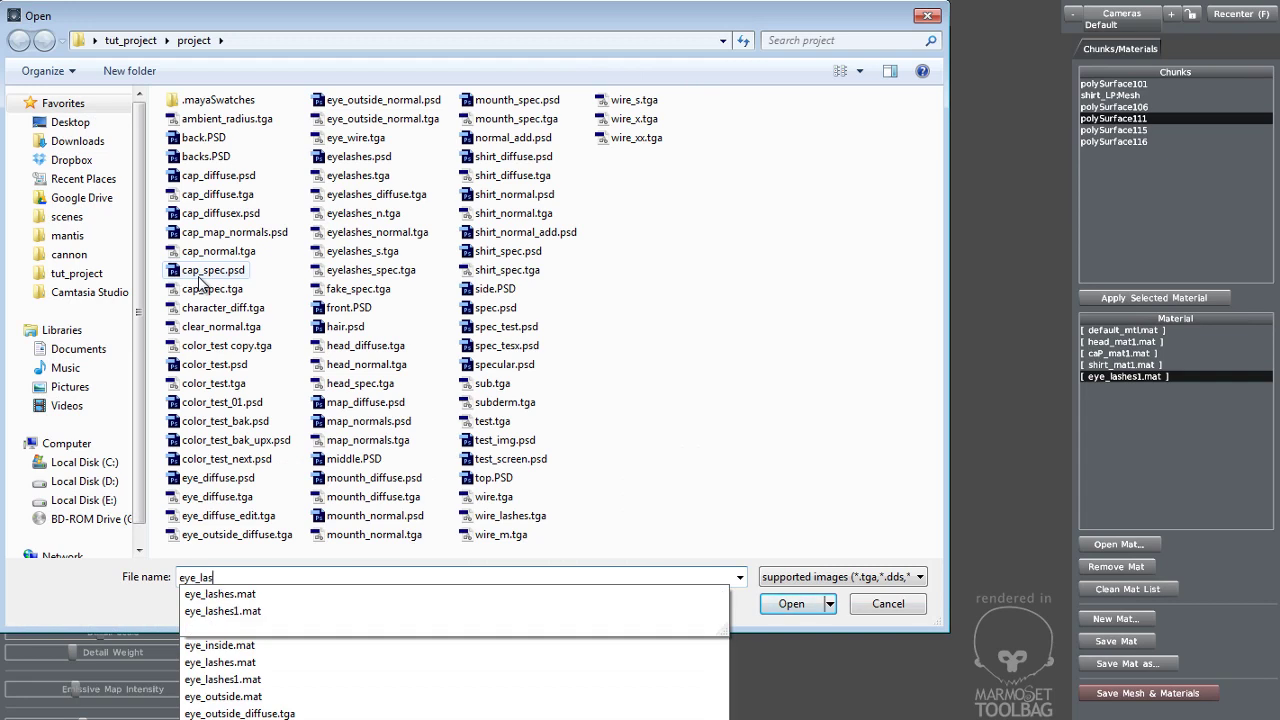
{"action": "key", "text": "Down"}
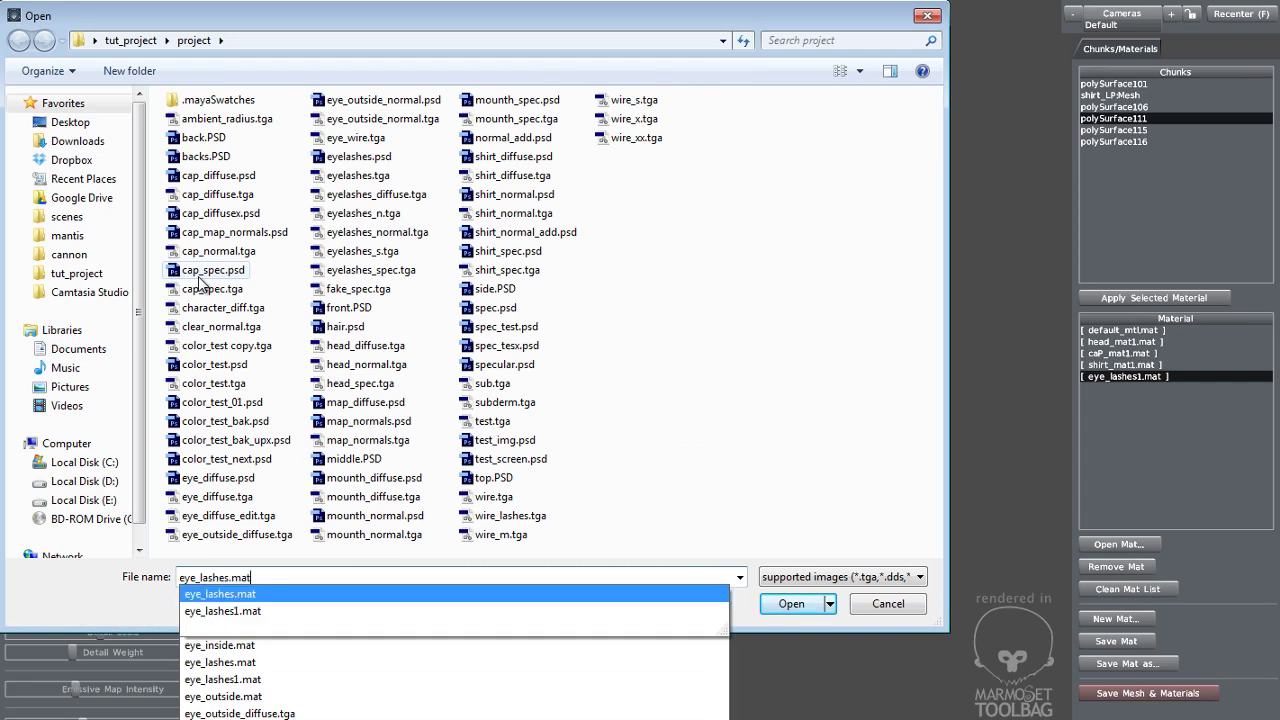
{"action": "key", "text": "BackSpace"}
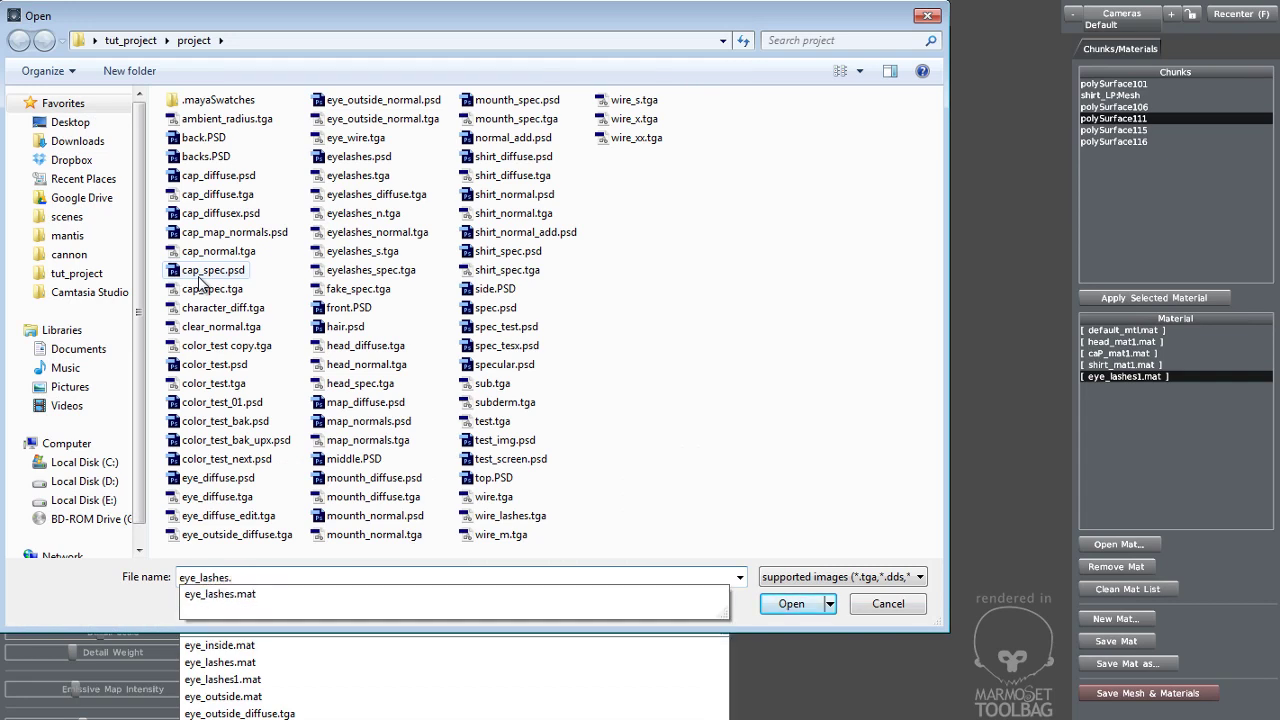
{"action": "key", "text": "BackSpace"}
{"action": "key", "text": "BackSpace"}
{"action": "key", "text": "BackSpace"}
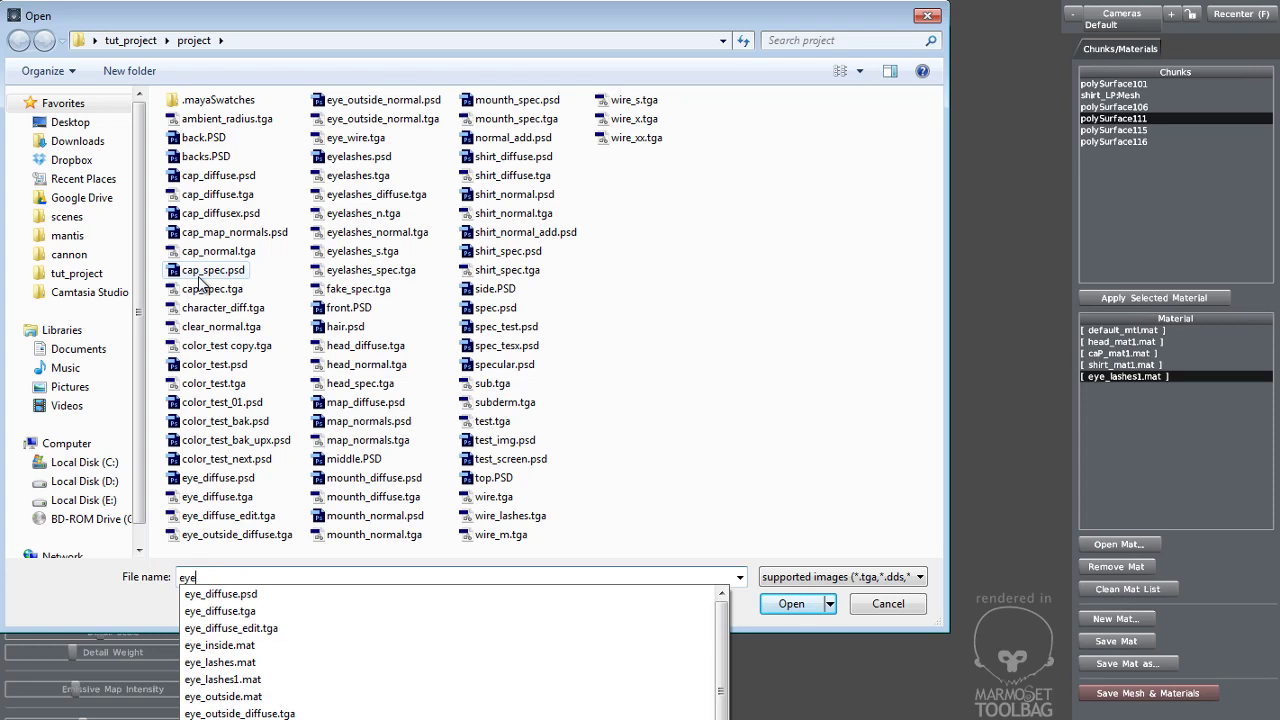
{"action": "type", "text": "las"}
{"action": "key", "text": "Down"}
{"action": "key", "text": "Down"}
{"action": "key", "text": "Down"}
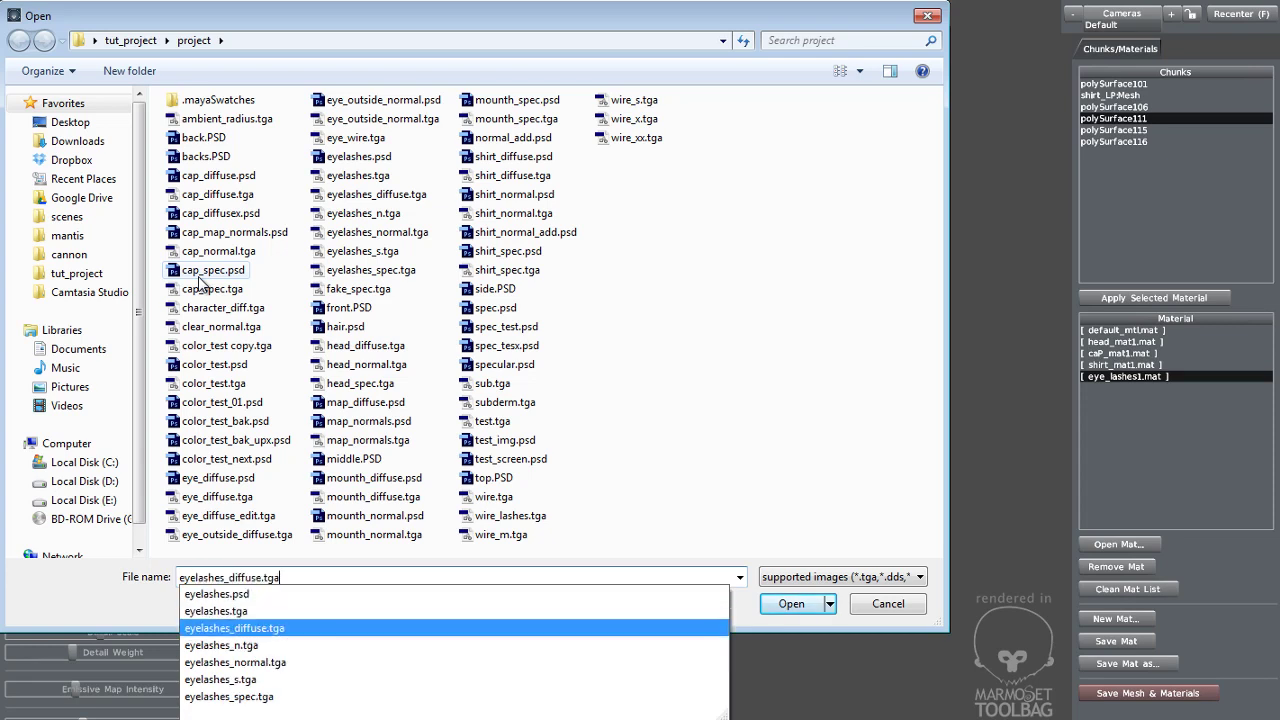
{"action": "key", "text": "Return"}
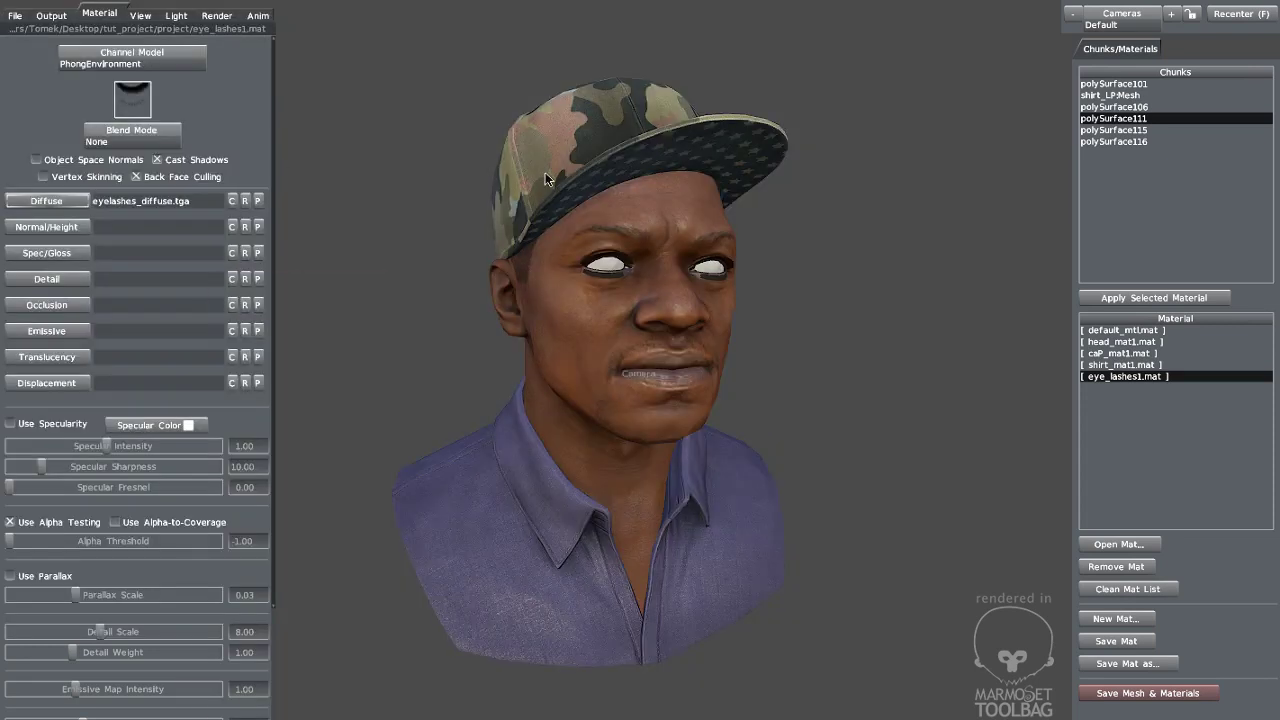
- Turn on alpha-to-coverage for the eyelash material and set its Alpha Threshold to -0.10
{"action": "right_click_drag", "start_coordinate": [545, 179], "coordinate": [809, 259]}
{"action": "middle_click_drag", "start_coordinate": [811, 257], "coordinate": [791, 246]}
{"action": "left_click_drag", "start_coordinate": [791, 246], "coordinate": [779, 226]}
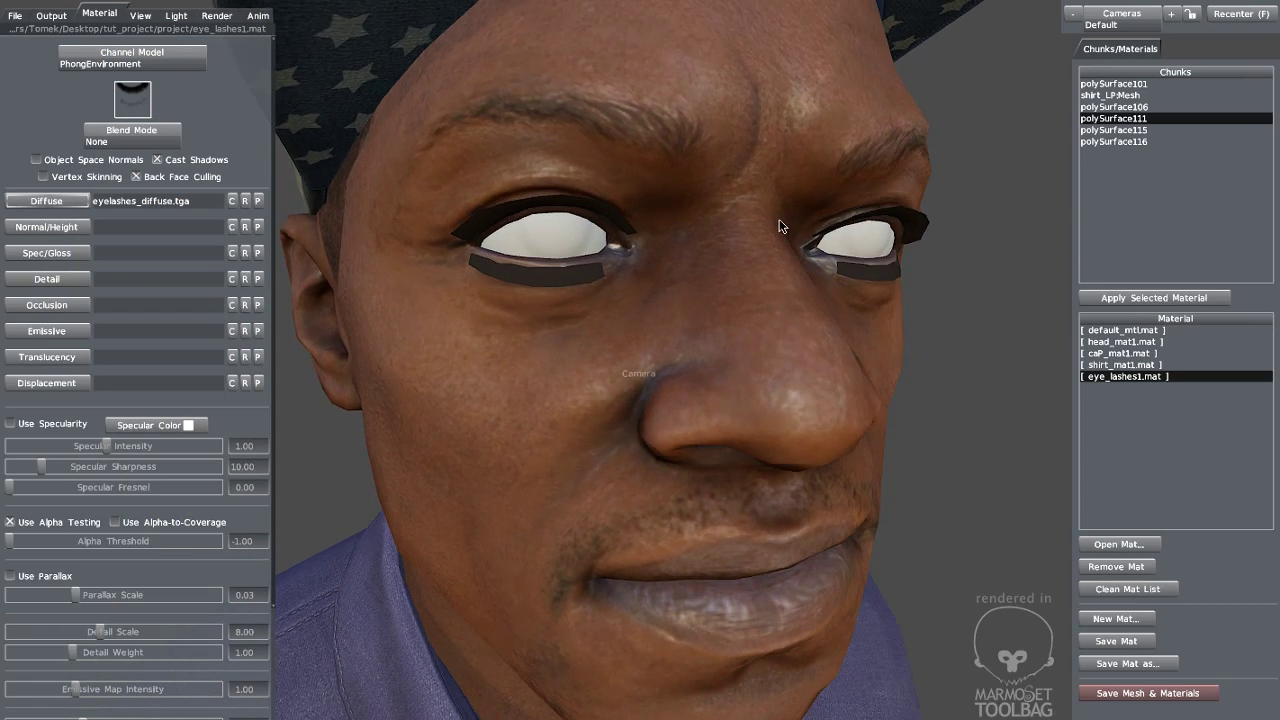
{"action": "right_click_drag", "start_coordinate": [779, 221], "coordinate": [794, 244]}
{"action": "middle_click_drag", "start_coordinate": [794, 244], "coordinate": [792, 246]}
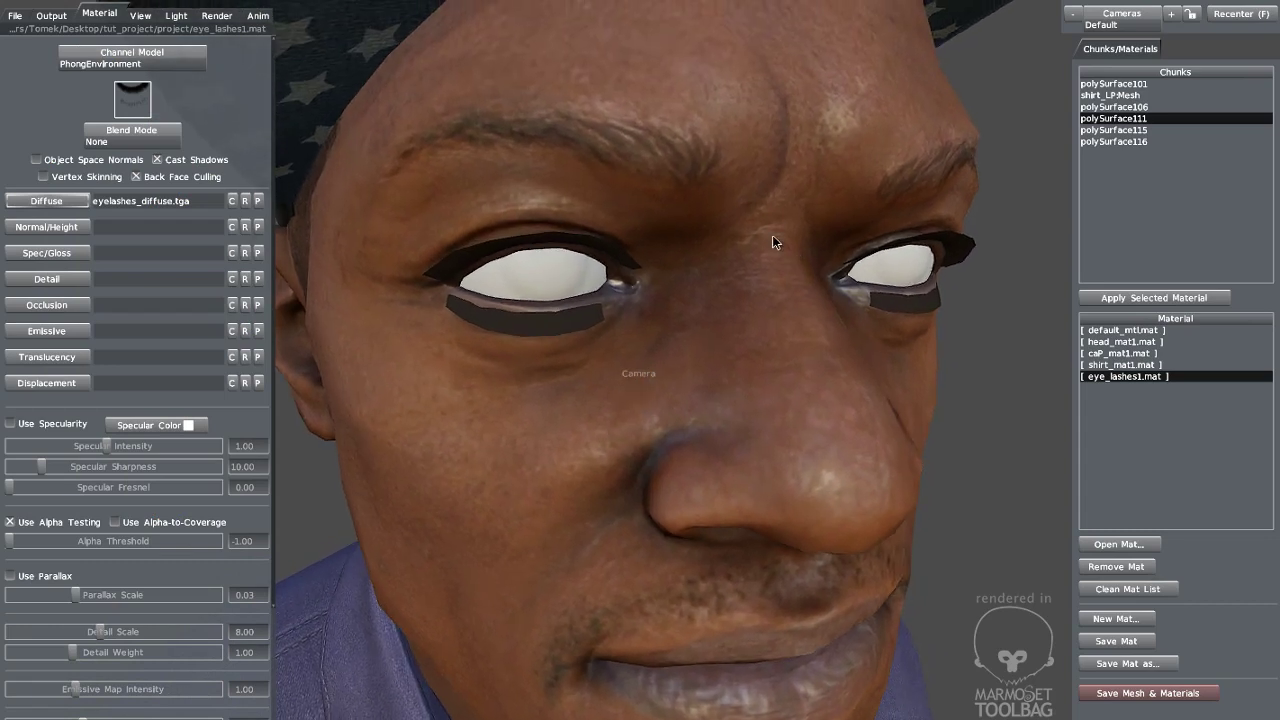
{"action": "mouse_move", "coordinate": [772, 236]}
{"action": "left_mouse_down"}
{"action": "mouse_move", "coordinate": [775, 247]}
{"action": "mouse_move", "coordinate": [777, 233]}
{"action": "mouse_move", "coordinate": [755, 240]}
{"action": "left_mouse_up"}
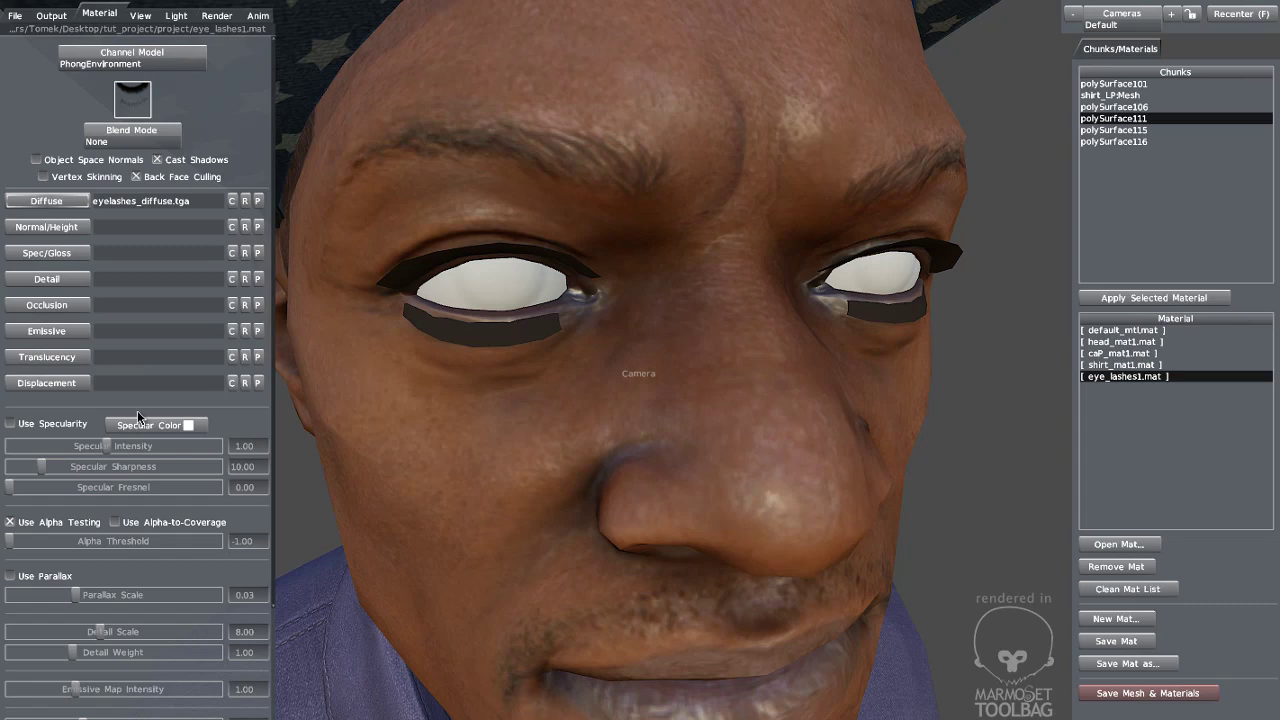
{"action": "left_click", "coordinate": [115, 521]}
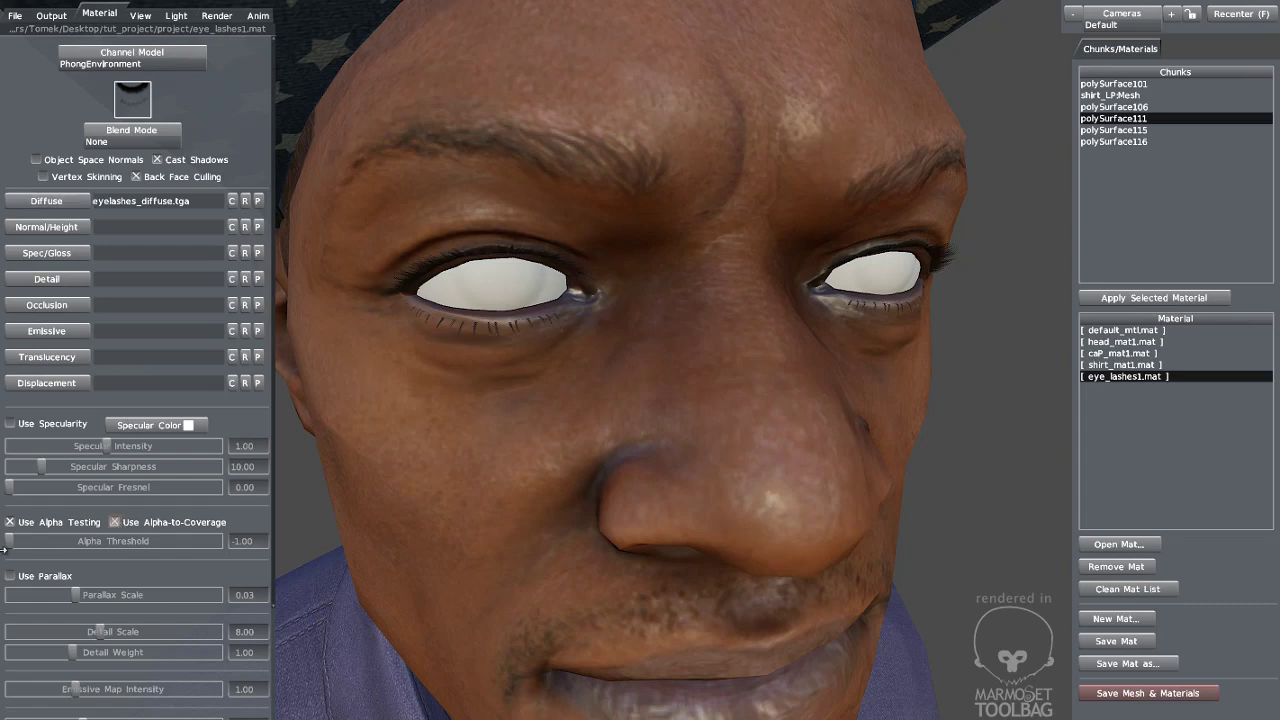
{"action": "left_click_drag", "start_coordinate": [11, 542], "coordinate": [41, 541]}
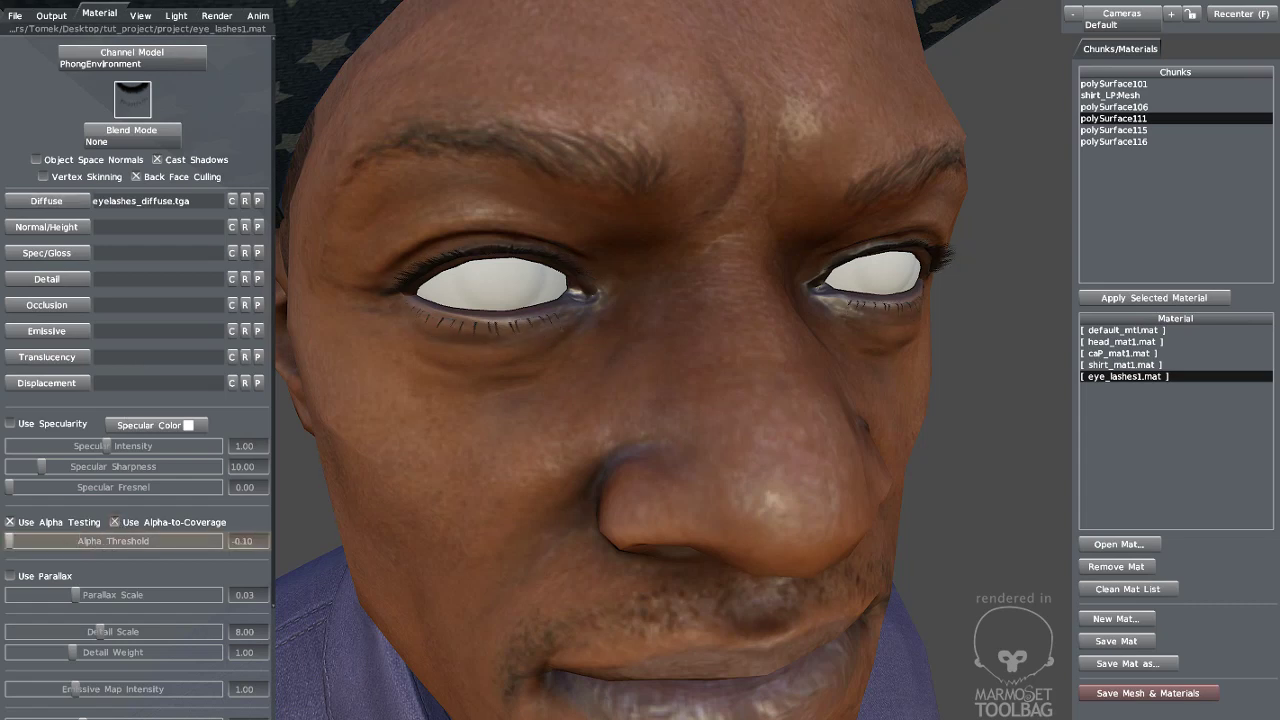
- Examine the eyelashes' transparency on the face from several angles and check the available channel models
{"action": "left_click_drag", "start_coordinate": [483, 395], "coordinate": [803, 400]}
{"action": "right_click_drag", "start_coordinate": [803, 400], "coordinate": [665, 267]}
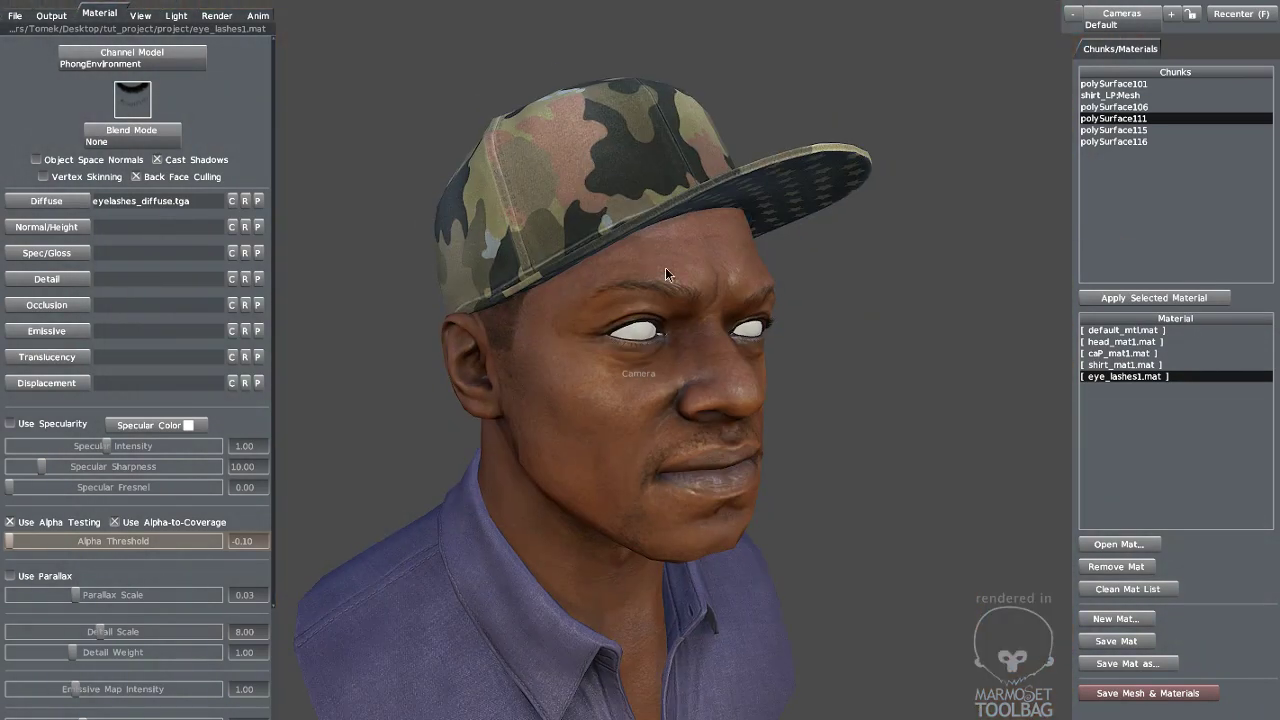
{"action": "left_click_drag", "start_coordinate": [665, 267], "coordinate": [606, 231]}
{"action": "right_click_drag", "start_coordinate": [704, 292], "coordinate": [803, 365]}
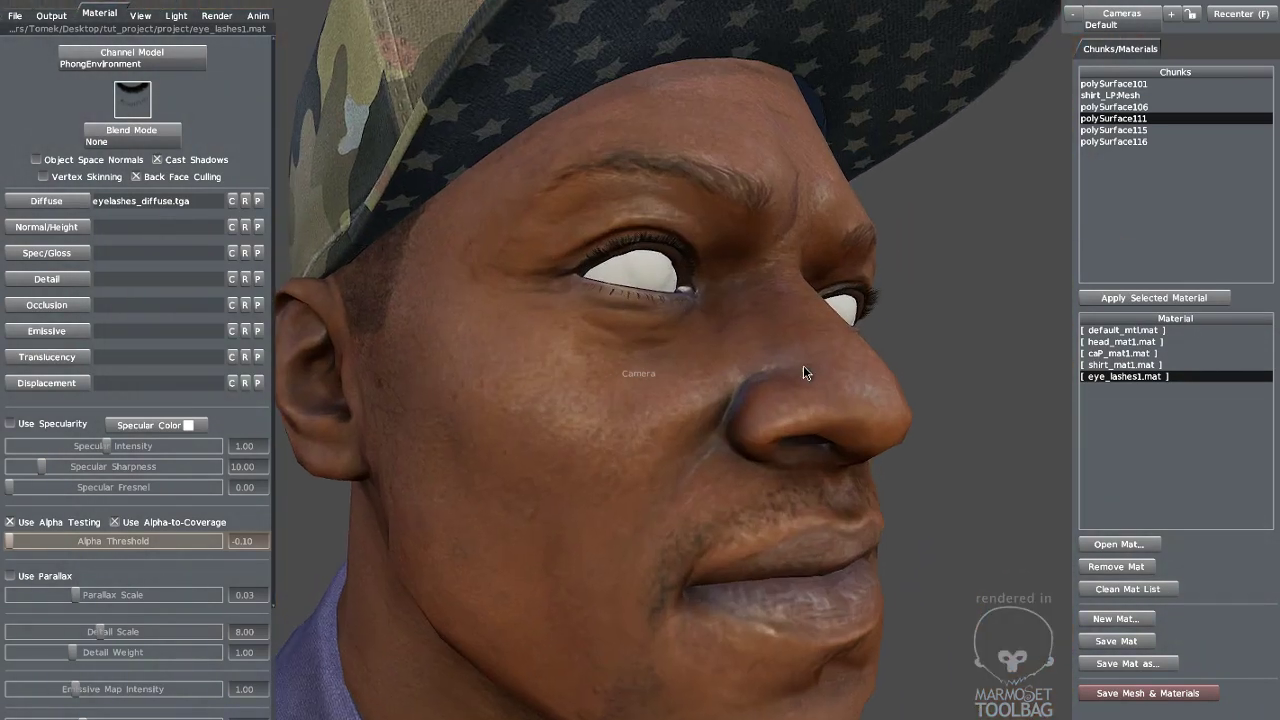
{"action": "mouse_move", "coordinate": [254, 408]}
{"action": "left_mouse_down"}
{"action": "mouse_move", "coordinate": [246, 175]}
{"action": "mouse_move", "coordinate": [240, 393]}
{"action": "left_mouse_up"}
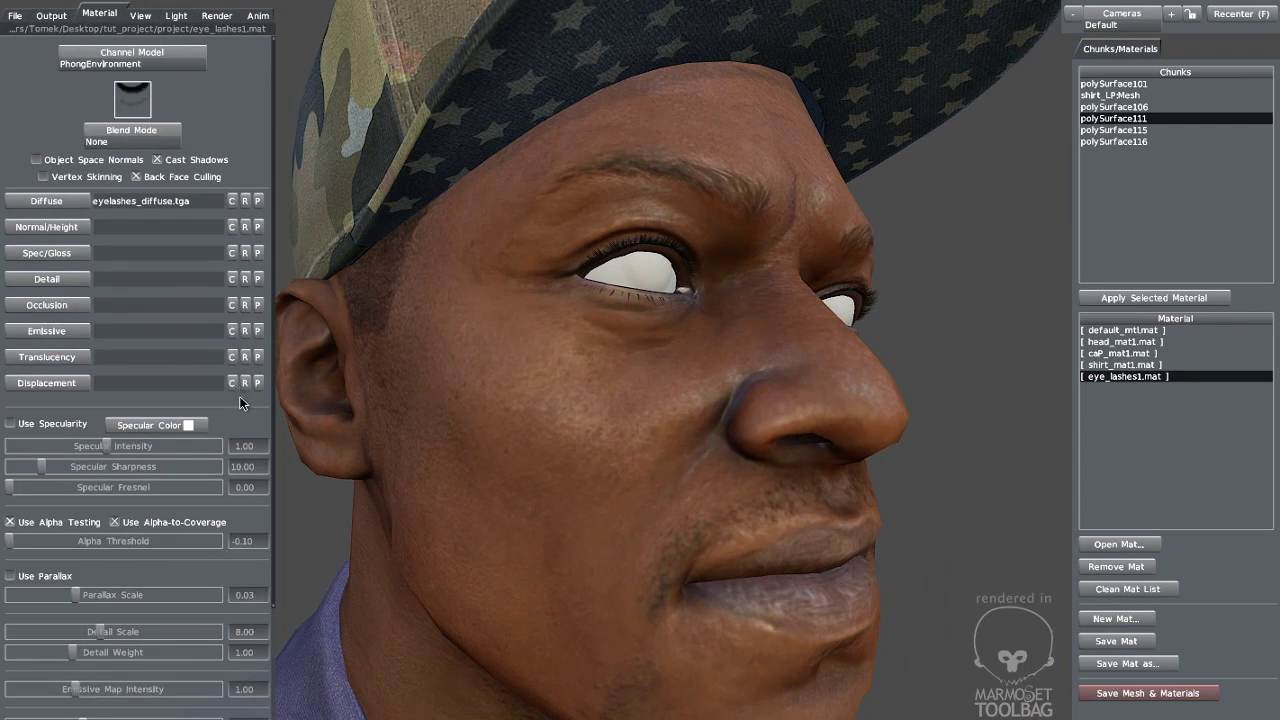
{"action": "left_click", "coordinate": [102, 65]}
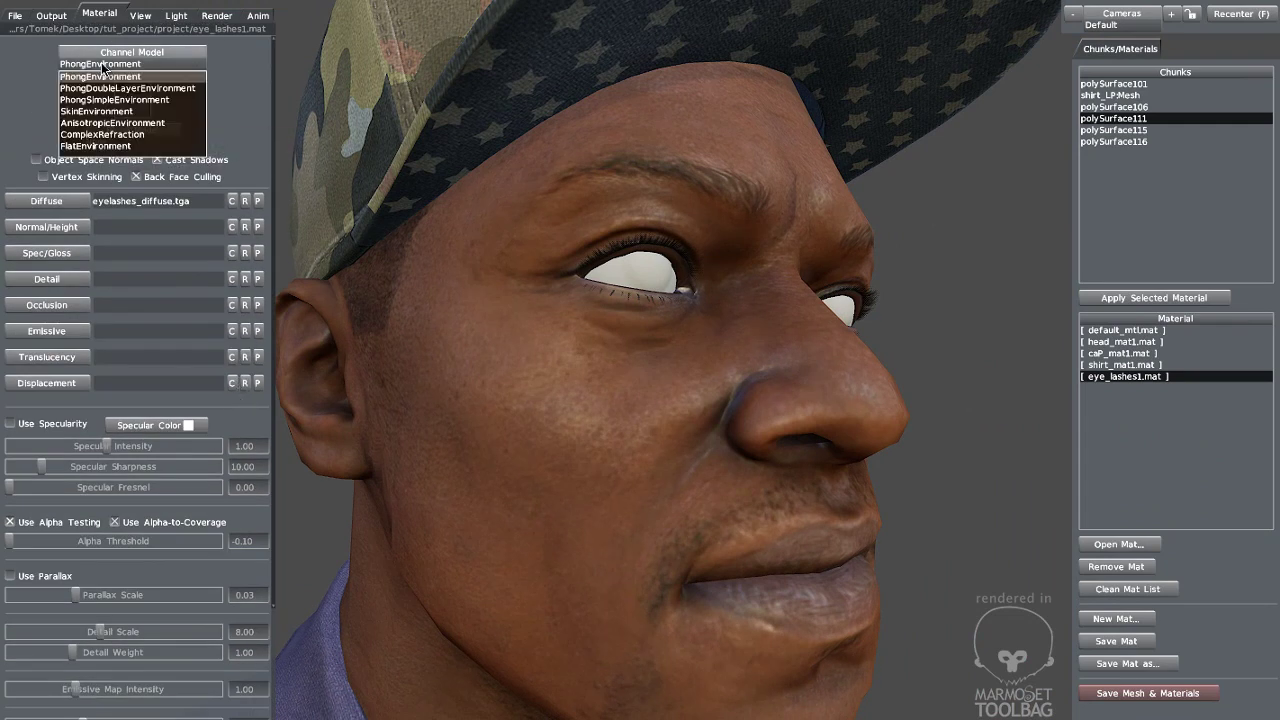
{"action": "left_click_drag", "start_coordinate": [674, 354], "coordinate": [630, 320]}
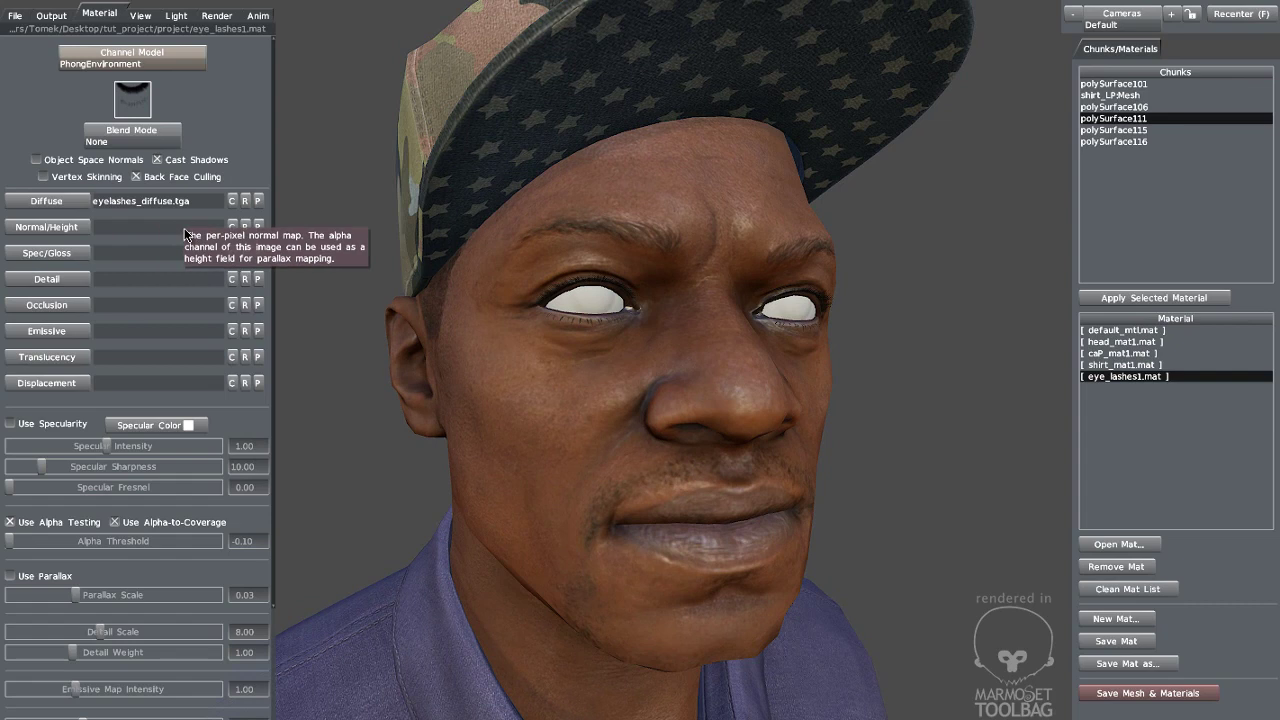
- Assign eyelashes_normal.tga as the eyelash material's Normal/Height map
{"action": "left_click", "coordinate": [20, 227]}
{"action": "type", "text": "eyel"}
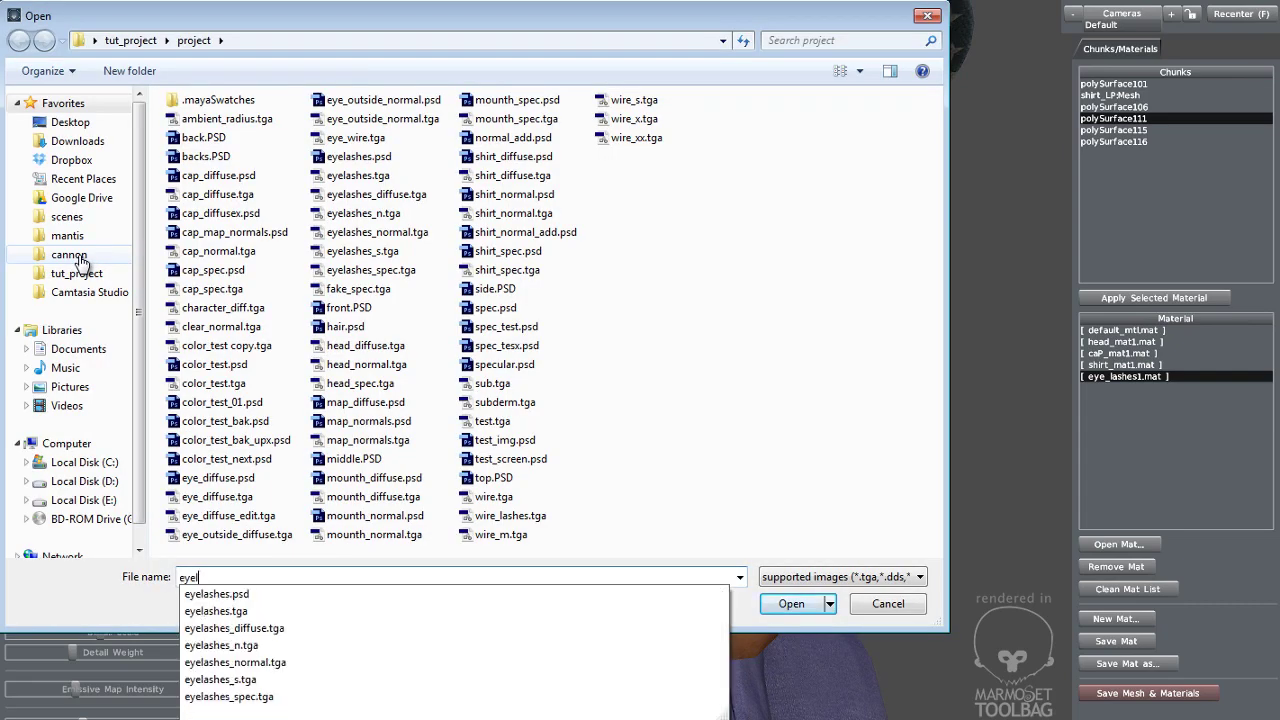
{"action": "key", "text": "BackSpace"}
{"action": "type", "text": "las"}
{"action": "key", "text": "Down"}
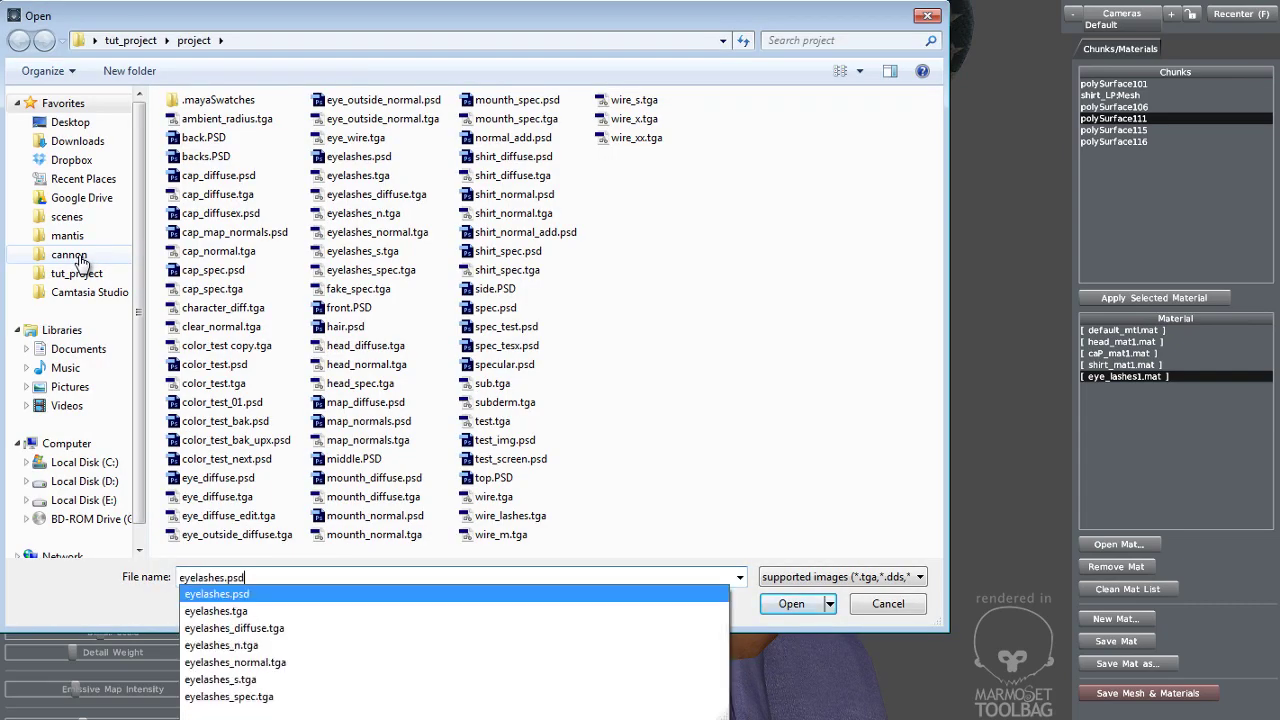
{"action": "key", "text": "Down"}
{"action": "key", "text": "Down"}
{"action": "key", "text": "Down"}
{"action": "key", "text": "Down"}
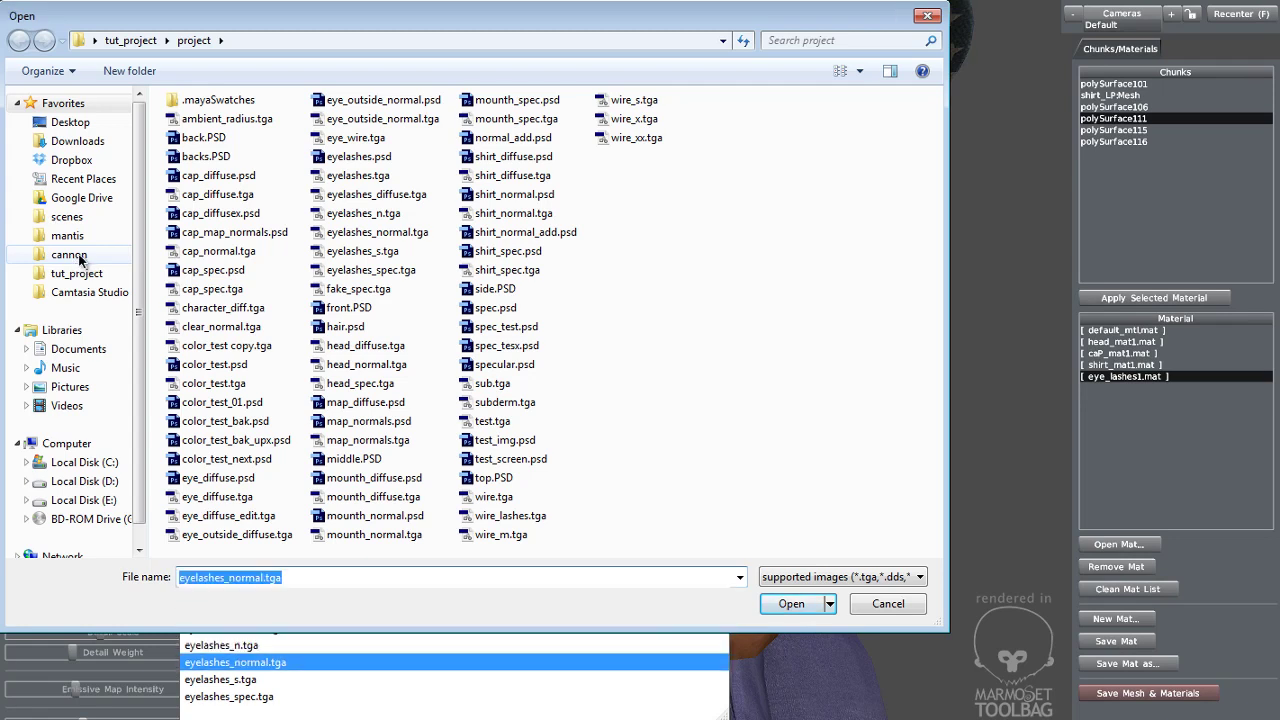
{"action": "key", "text": "Return"}
{"action": "left_click_drag", "start_coordinate": [374, 182], "coordinate": [603, 286]}
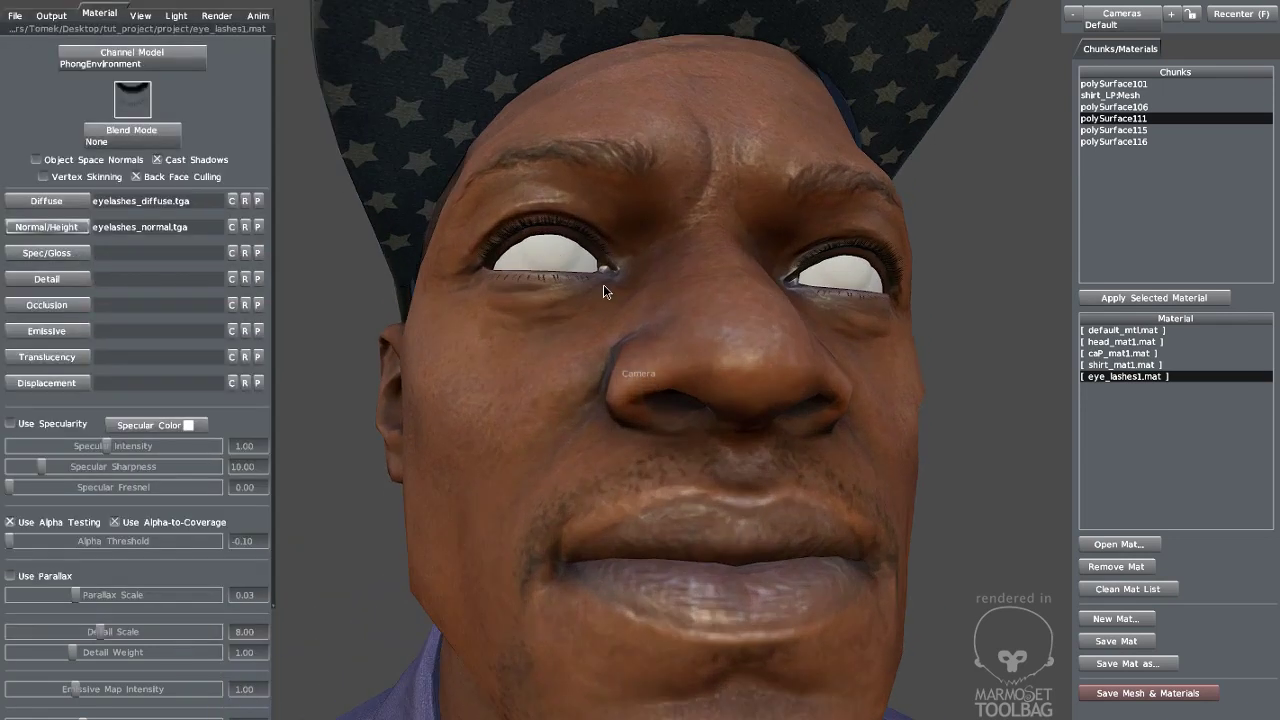
{"action": "right_click_drag", "start_coordinate": [603, 286], "coordinate": [698, 317]}
{"action": "left_click_drag", "start_coordinate": [698, 317], "coordinate": [522, 365]}
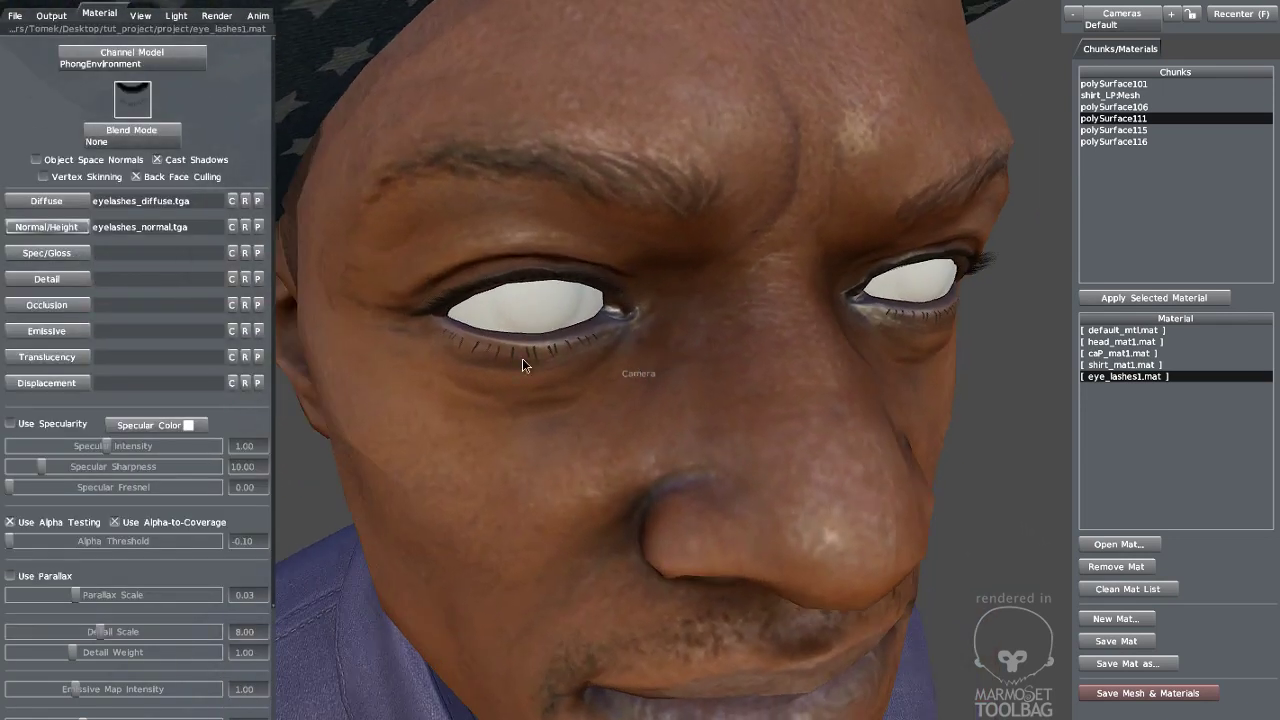
- Assign eyelashes_spec.tga as the eyelash material's Spec/Gloss map
{"action": "left_click", "coordinate": [80, 256]}
{"action": "type", "text": "eye"}
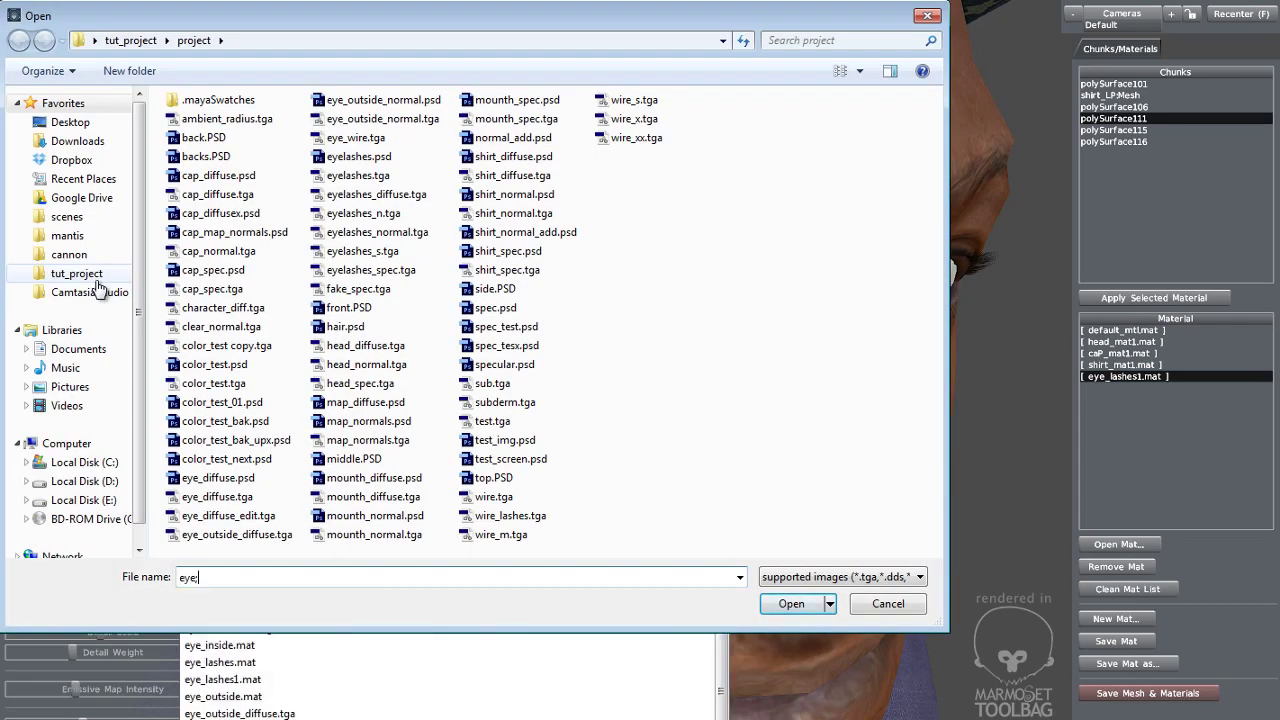
{"action": "key", "text": "BackSpace"}
{"action": "key", "text": "BackSpace"}
{"action": "key", "text": "BackSpace"}
{"action": "type", "text": "las"}
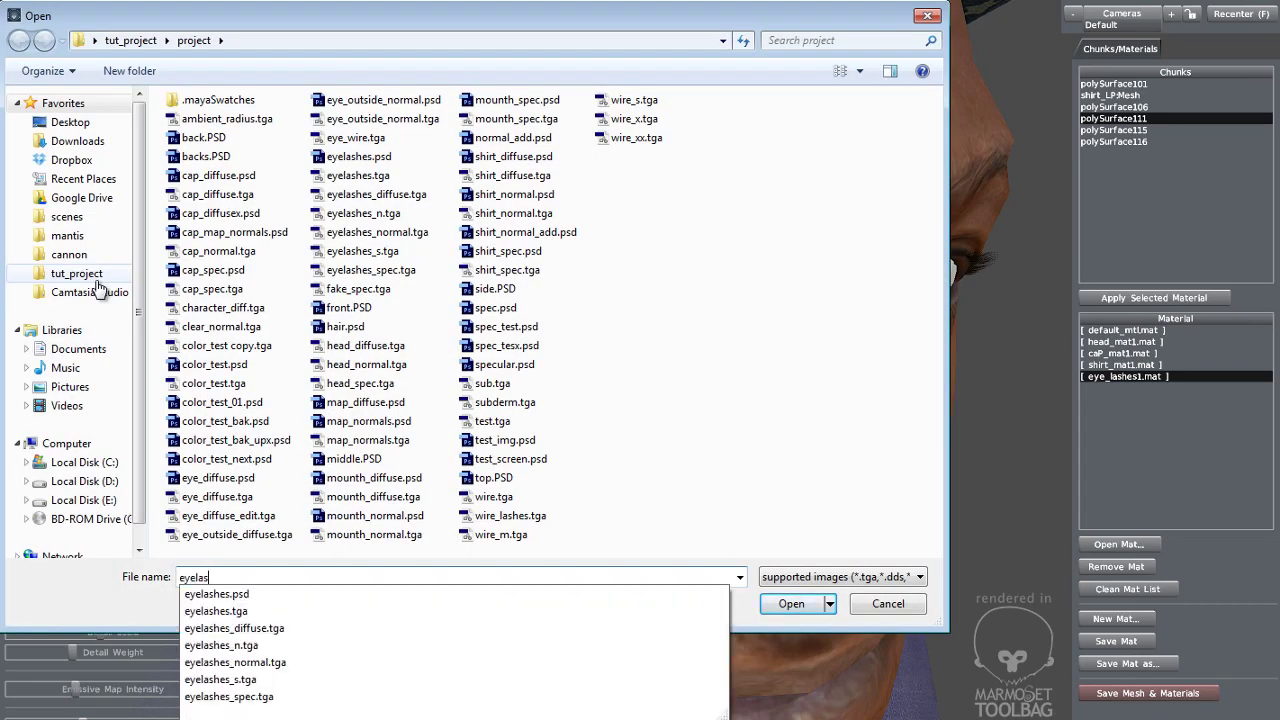
{"action": "type", "text": "h"}
{"action": "key", "text": "Down"}
{"action": "key", "text": "Down"}
{"action": "key", "text": "Down"}
{"action": "key", "text": "Down"}
{"action": "key", "text": "Down"}
{"action": "key", "text": "Down"}
{"action": "key", "text": "Down"}
{"action": "key", "text": "Return"}
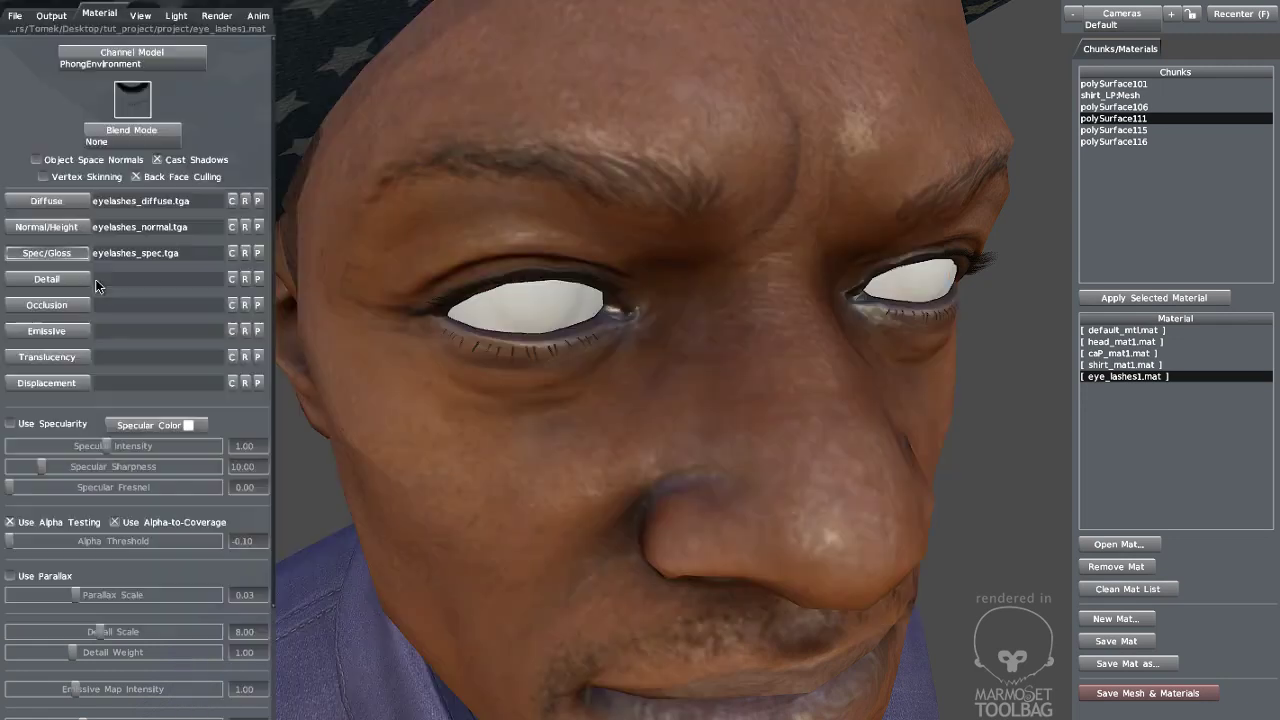
- Enable specularity on the eyelash material and set its Specular Intensity to 0.10
{"action": "left_click", "coordinate": [10, 425]}
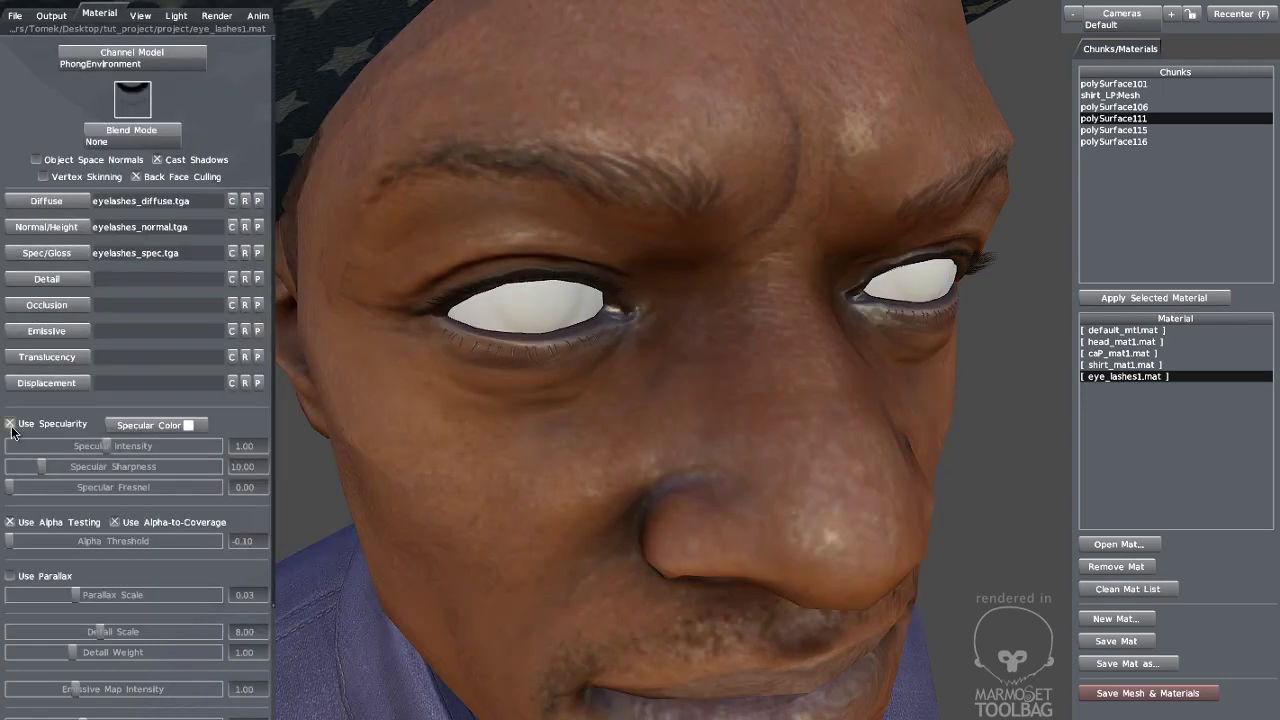
{"action": "left_click_drag", "start_coordinate": [93, 444], "coordinate": [55, 446]}
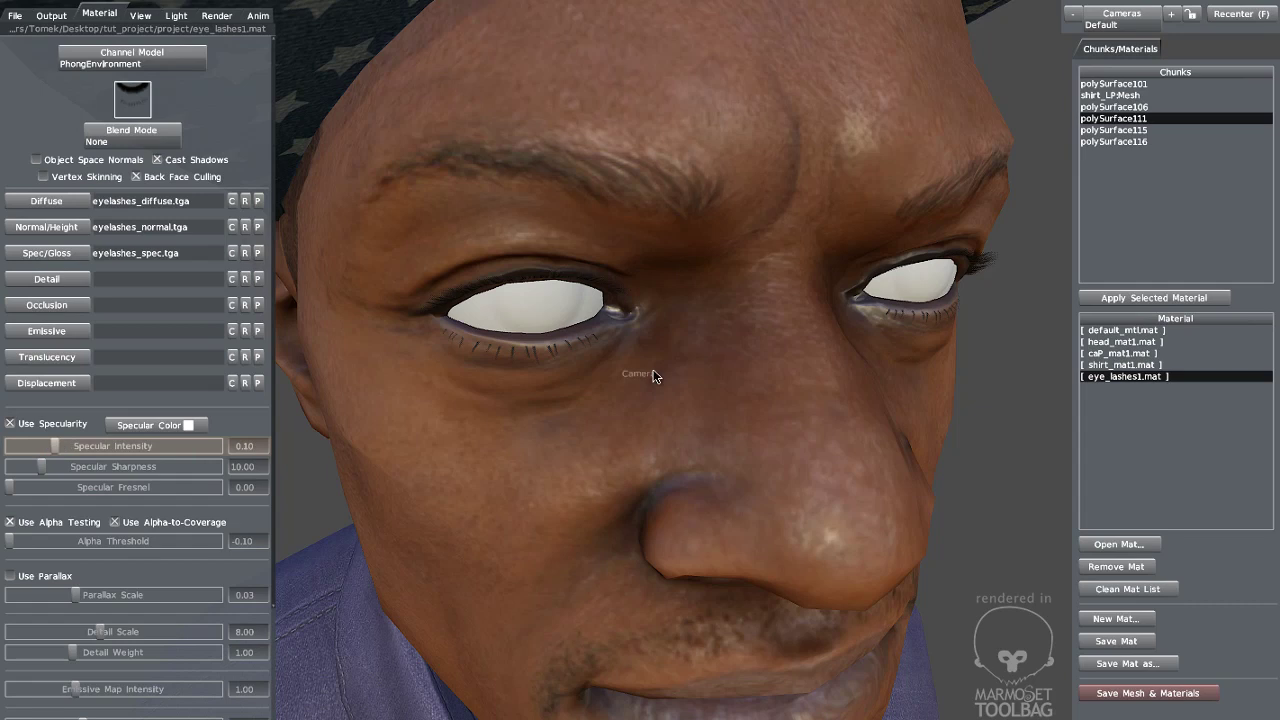
{"action": "left_click_drag", "start_coordinate": [651, 374], "coordinate": [826, 442]}
{"action": "right_click_drag", "start_coordinate": [826, 437], "coordinate": [645, 295]}
{"action": "left_click_drag", "start_coordinate": [636, 292], "coordinate": [701, 321]}
{"action": "right_click_drag", "start_coordinate": [701, 321], "coordinate": [599, 210]}
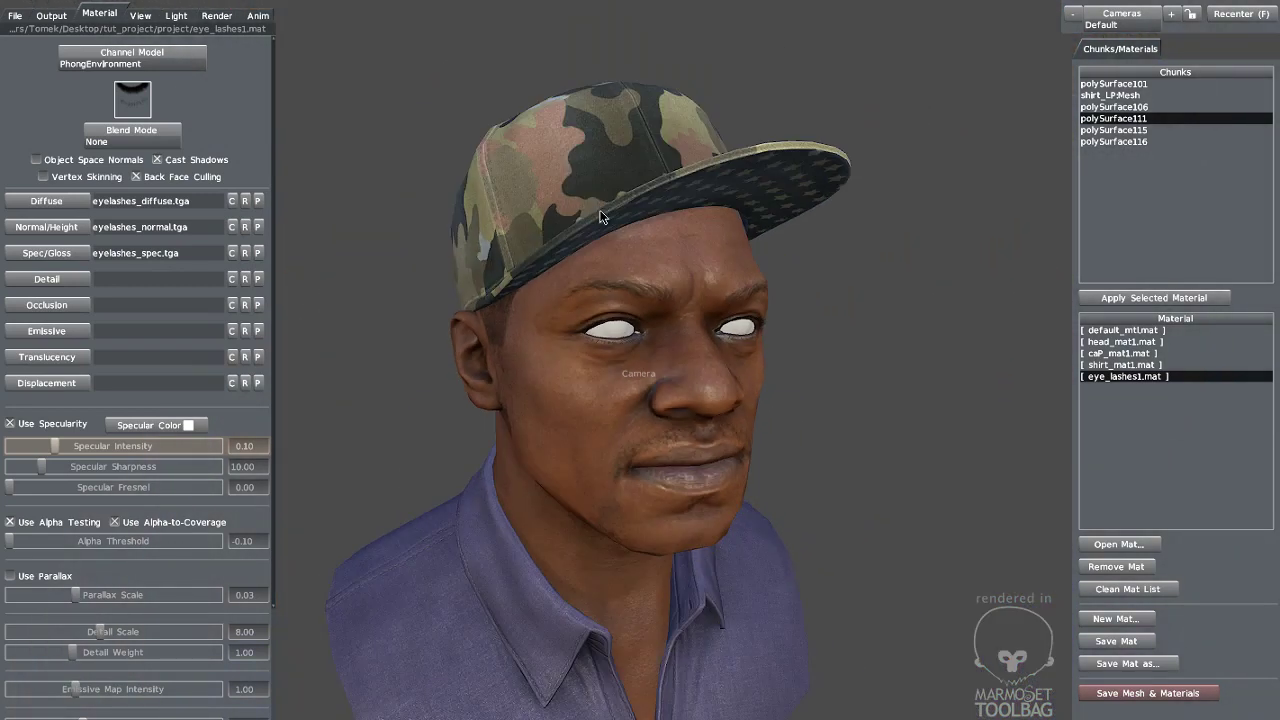
{"action": "left_click_drag", "start_coordinate": [599, 210], "coordinate": [604, 241]}
{"action": "right_click_drag", "start_coordinate": [604, 241], "coordinate": [620, 291]}
{"action": "left_click_drag", "start_coordinate": [620, 291], "coordinate": [606, 291]}
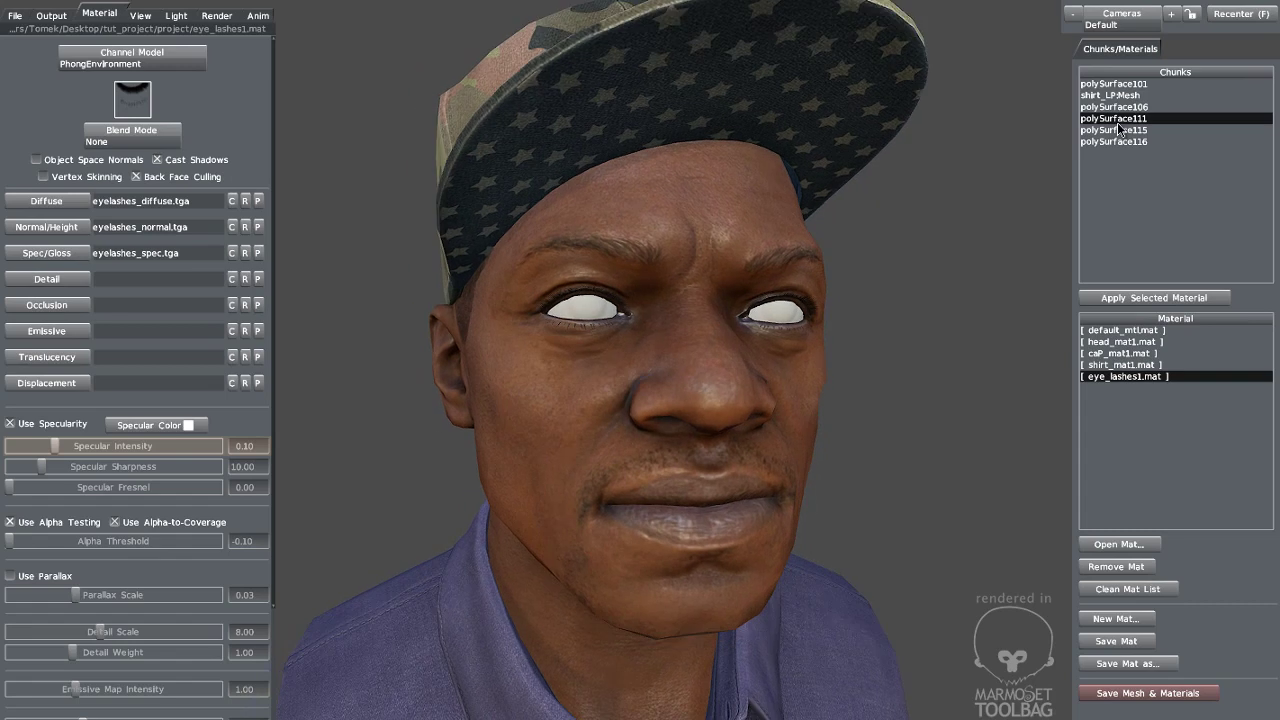
- Create a new material named eye_mat1 in the project folder and apply it to the polySurface116 chunk
{"action": "left_click", "coordinate": [1116, 107]}
{"action": "left_click", "coordinate": [1119, 96]}
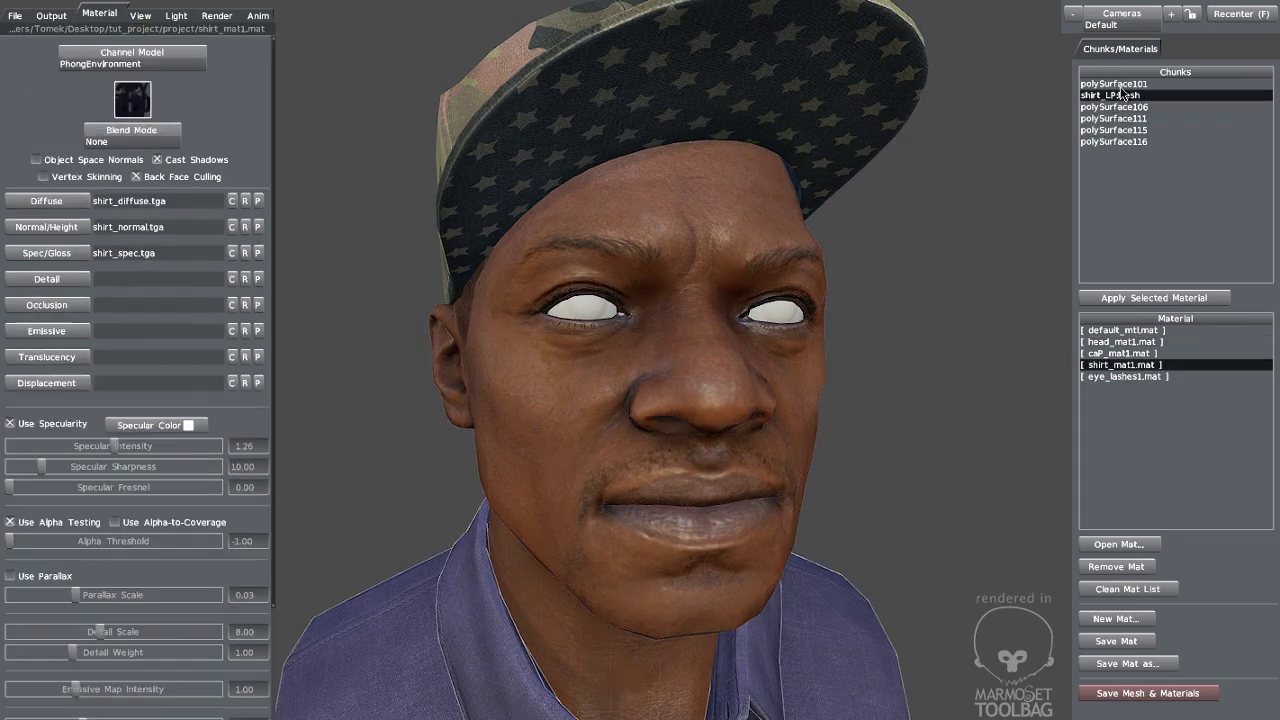
{"action": "left_click", "coordinate": [1121, 85]}
{"action": "left_click", "coordinate": [1118, 142]}
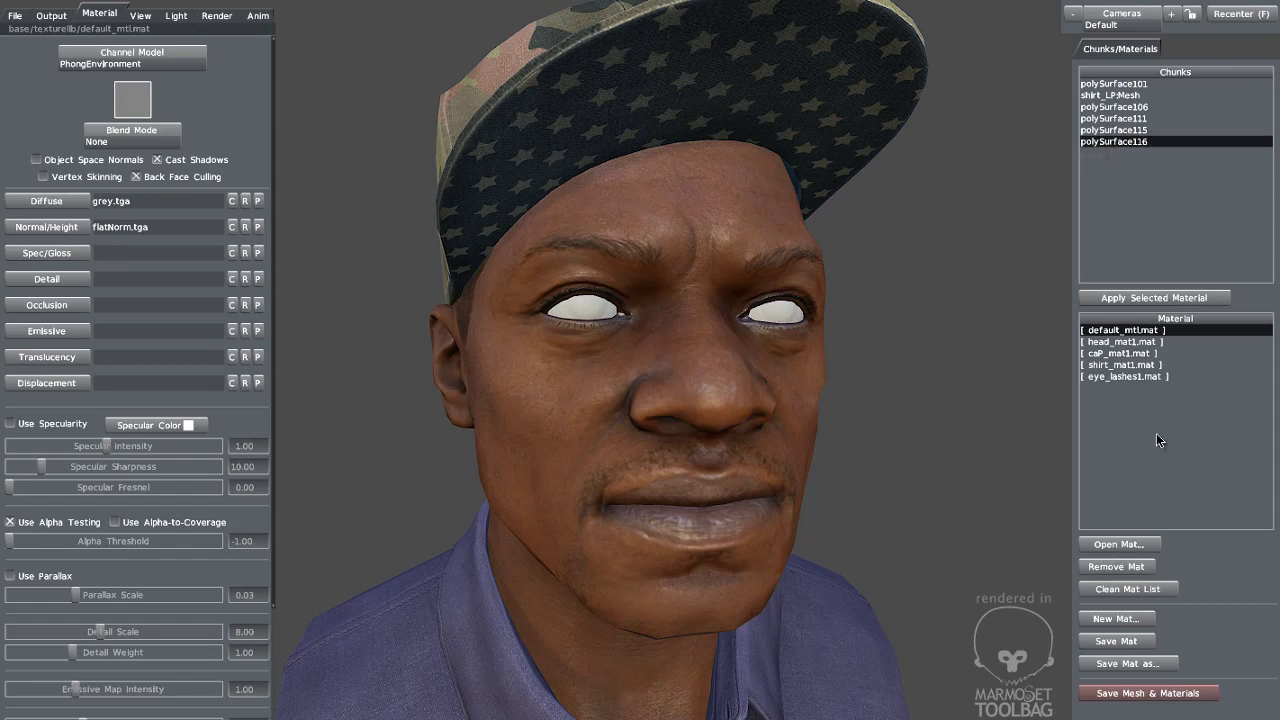
{"action": "left_click", "coordinate": [1114, 618]}
{"action": "type", "text": "eye_"}
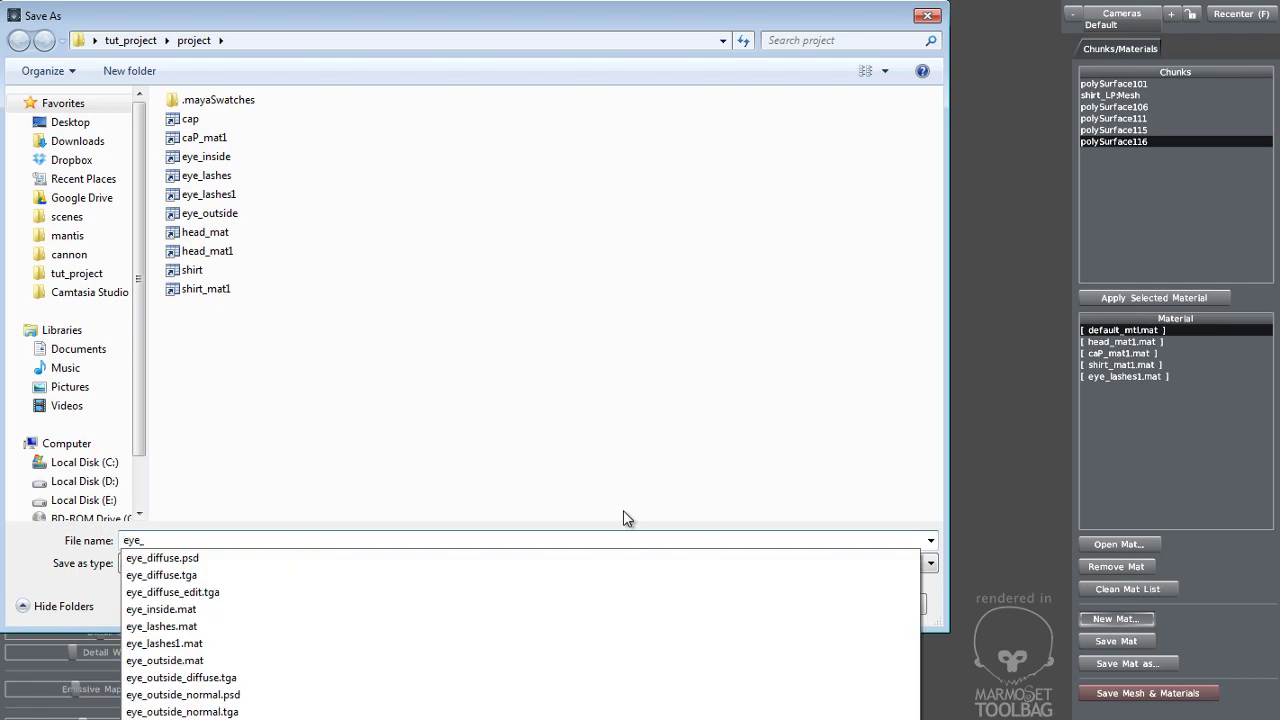
{"action": "type", "text": "mat"}
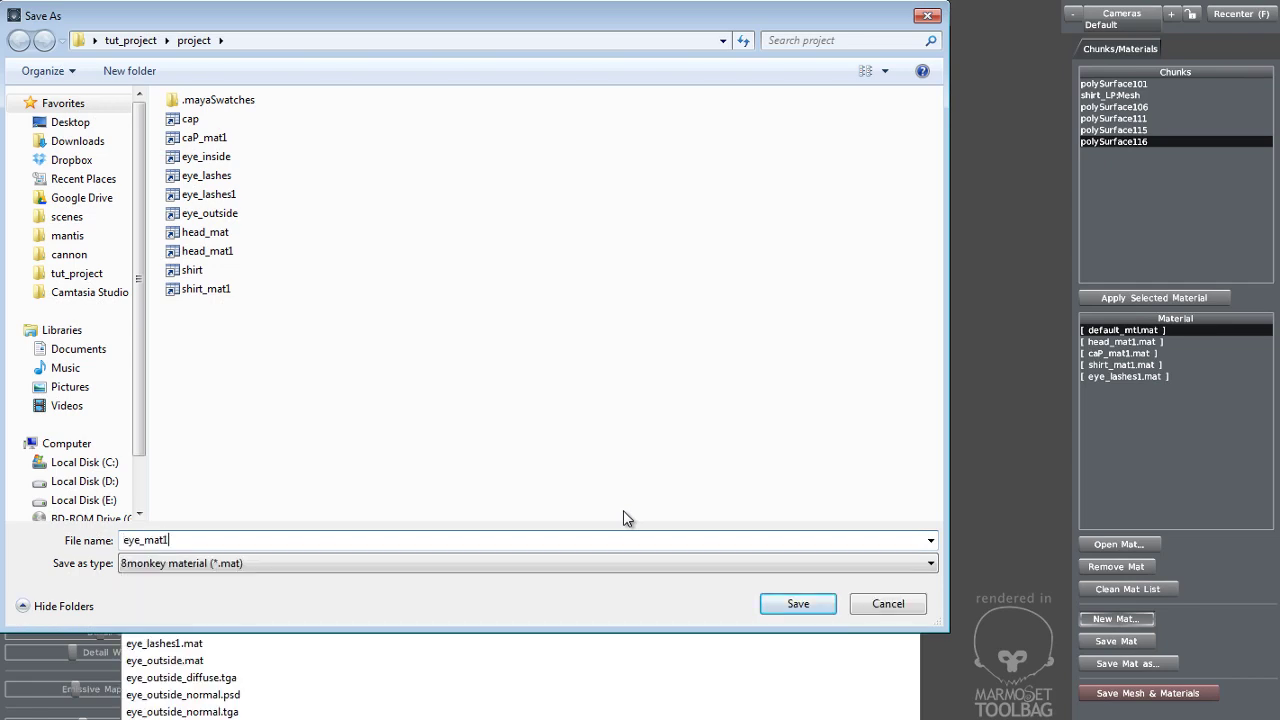
{"action": "type", "text": "1"}
{"action": "key", "text": "Return"}
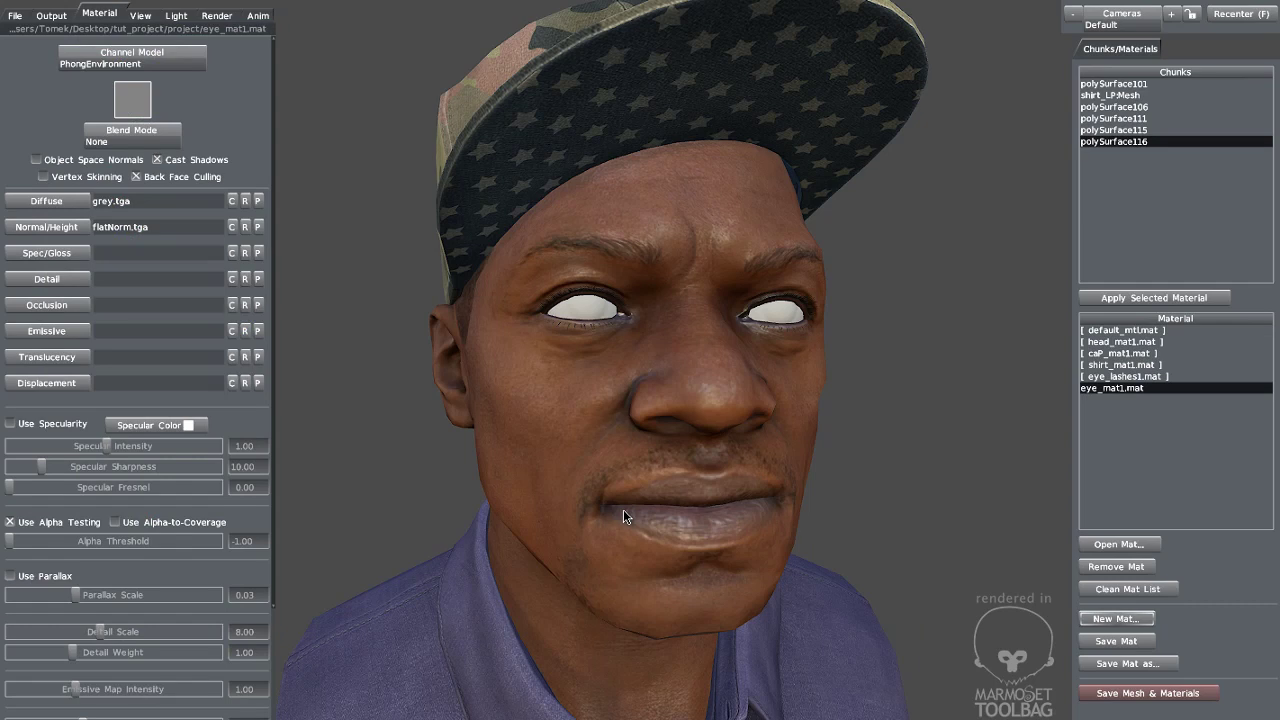
{"action": "left_click", "coordinate": [1156, 296]}
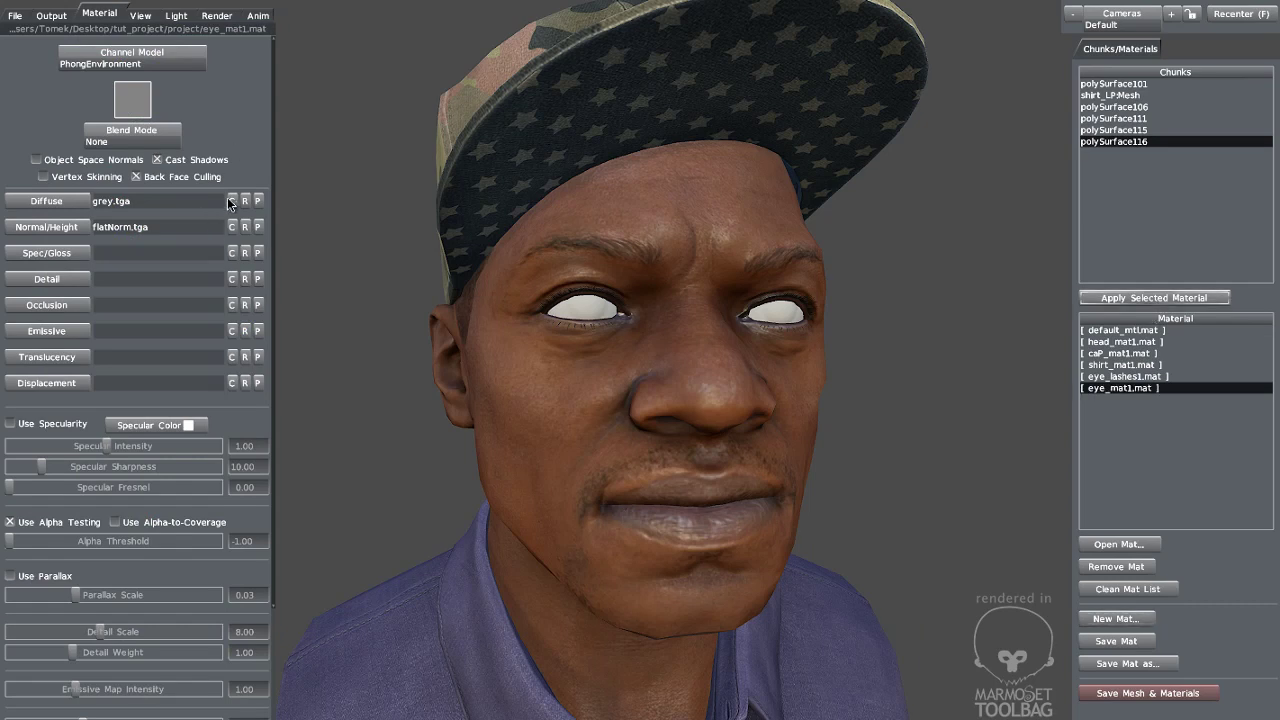
- Clear the eye material's default diffuse and normal maps and assign eye_outside_normal.tga as its Normal/Height map
{"action": "left_click", "coordinate": [231, 201]}
{"action": "left_click", "coordinate": [232, 227]}
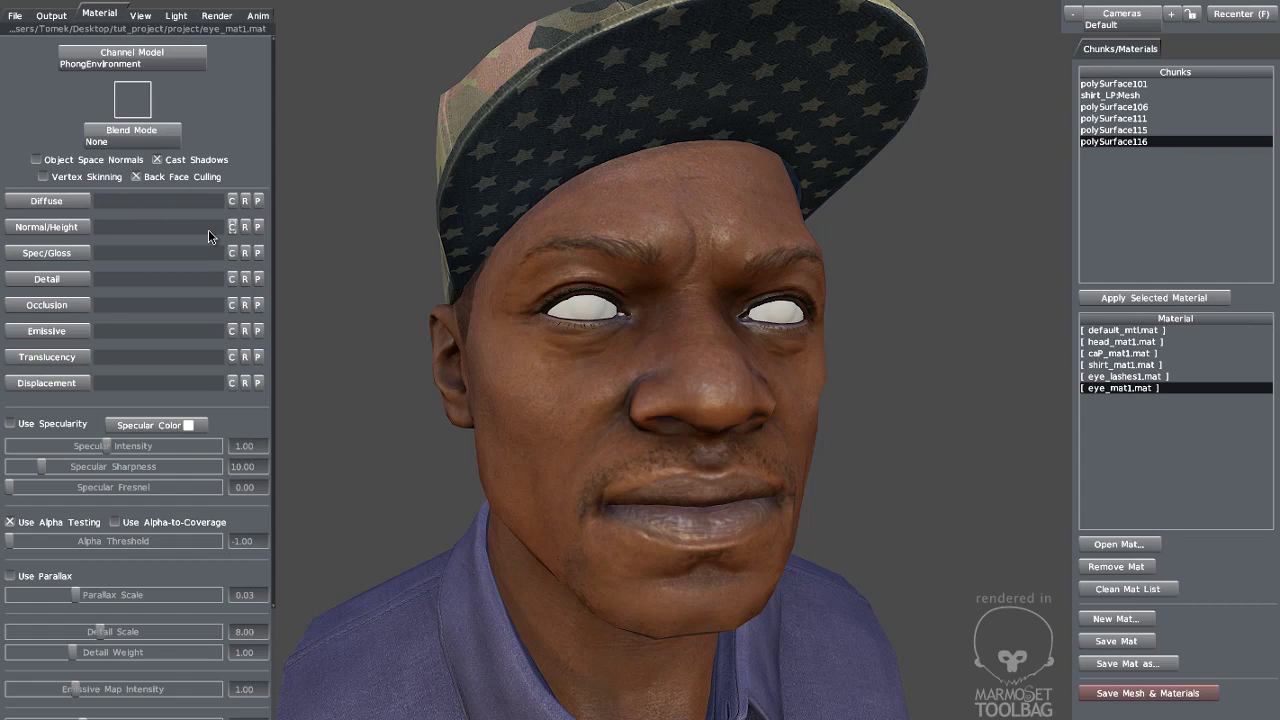
{"action": "left_click", "coordinate": [62, 228]}
{"action": "type", "text": "e"}
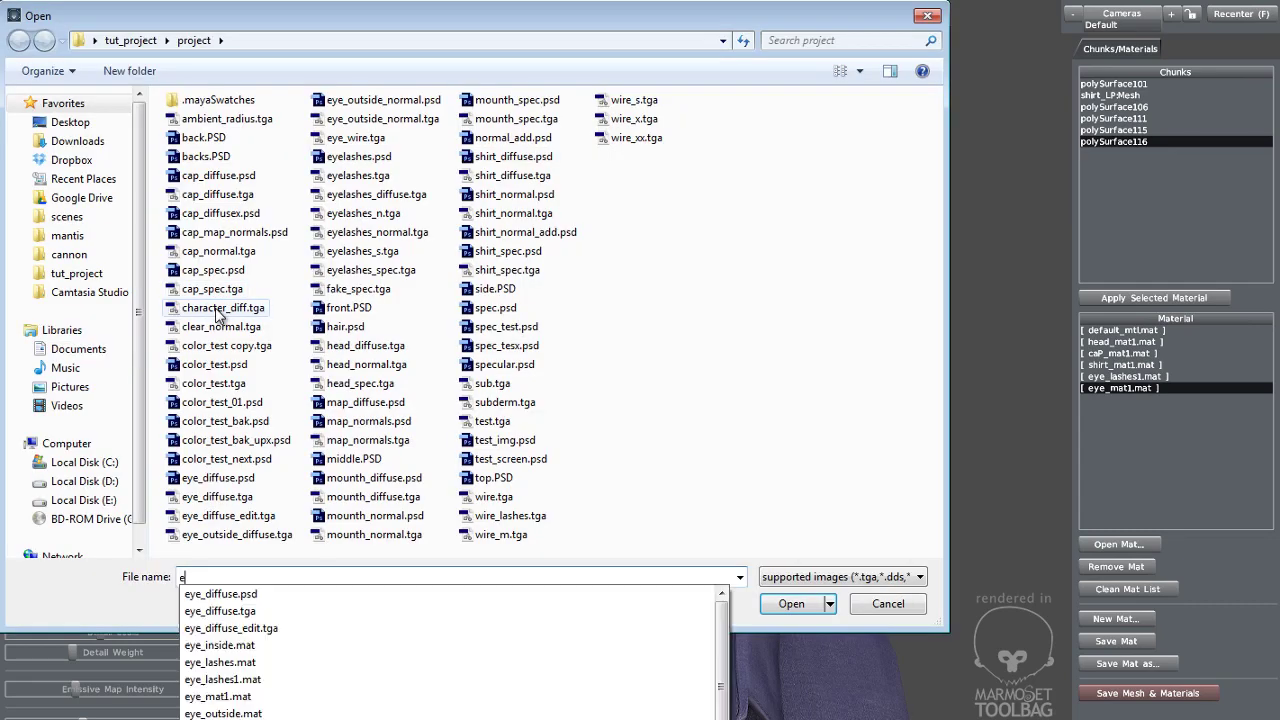
{"action": "type", "text": "ye_no"}
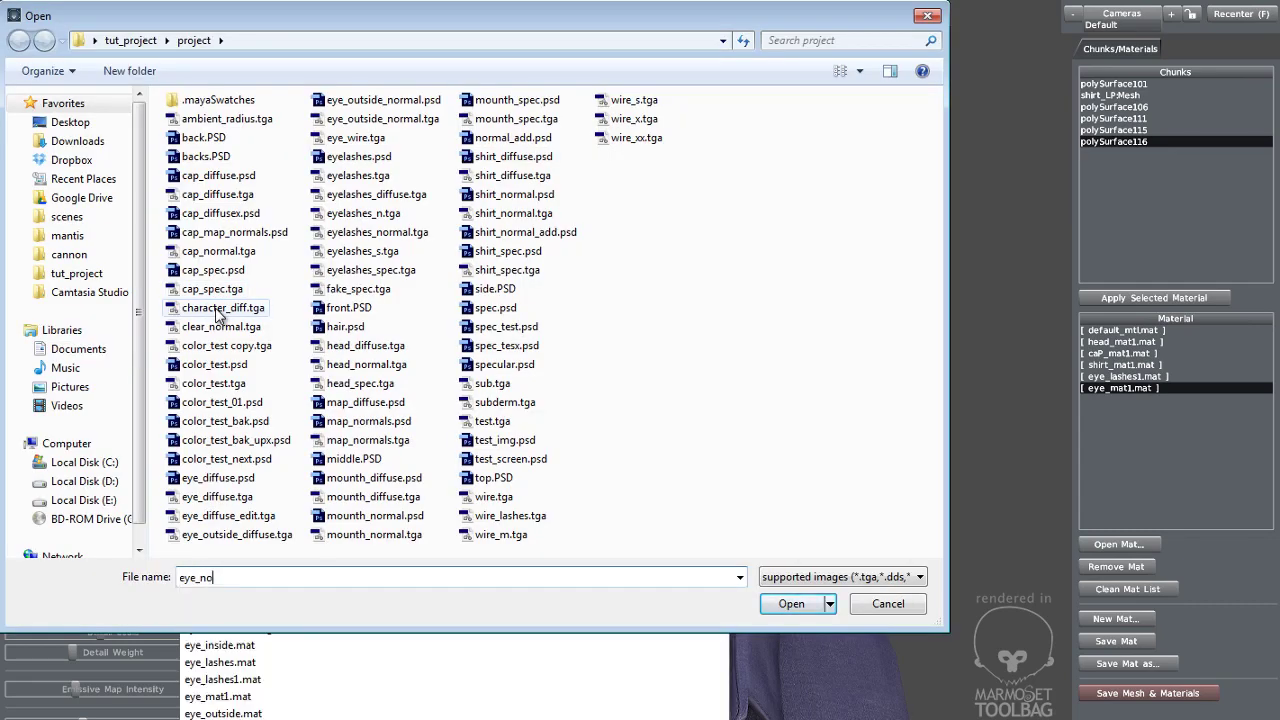
{"action": "key", "text": "BackSpace"}
{"action": "key", "text": "BackSpace"}
{"action": "key", "text": "BackSpace"}
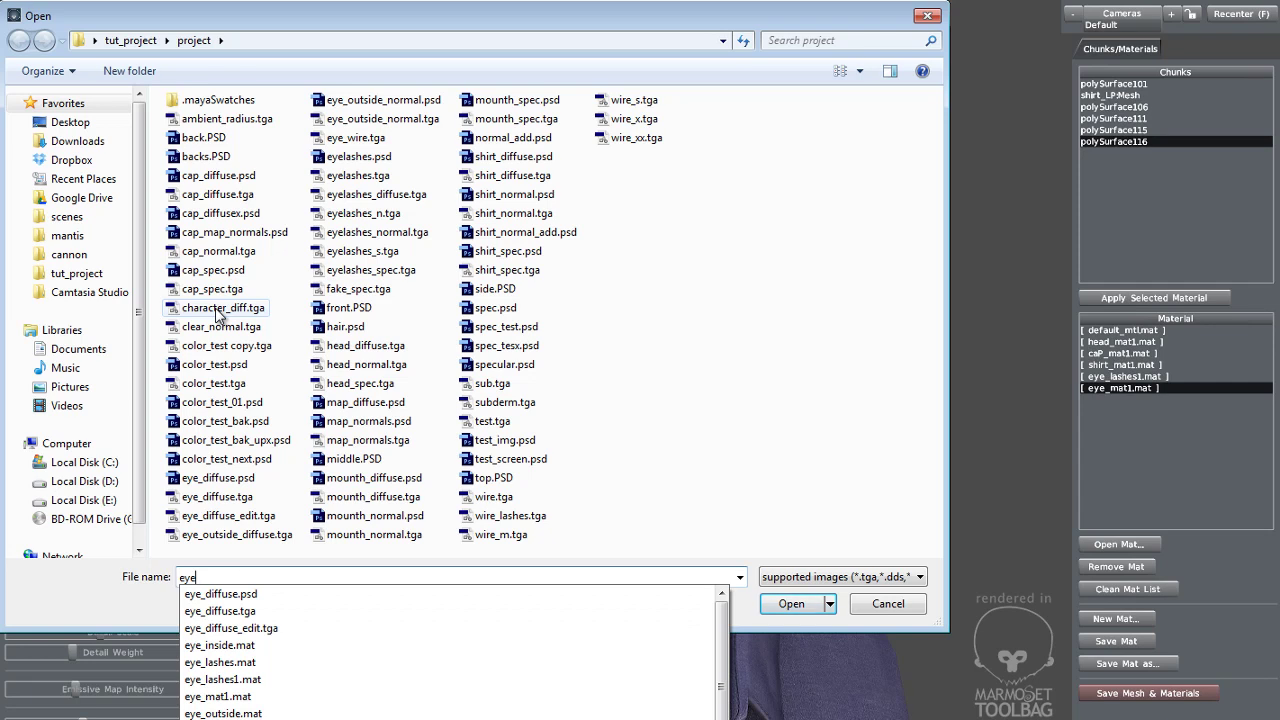
{"action": "type", "text": "_o"}
{"action": "key", "text": "Down"}
{"action": "key", "text": "Down"}
{"action": "key", "text": "Down"}
{"action": "key", "text": "Down"}
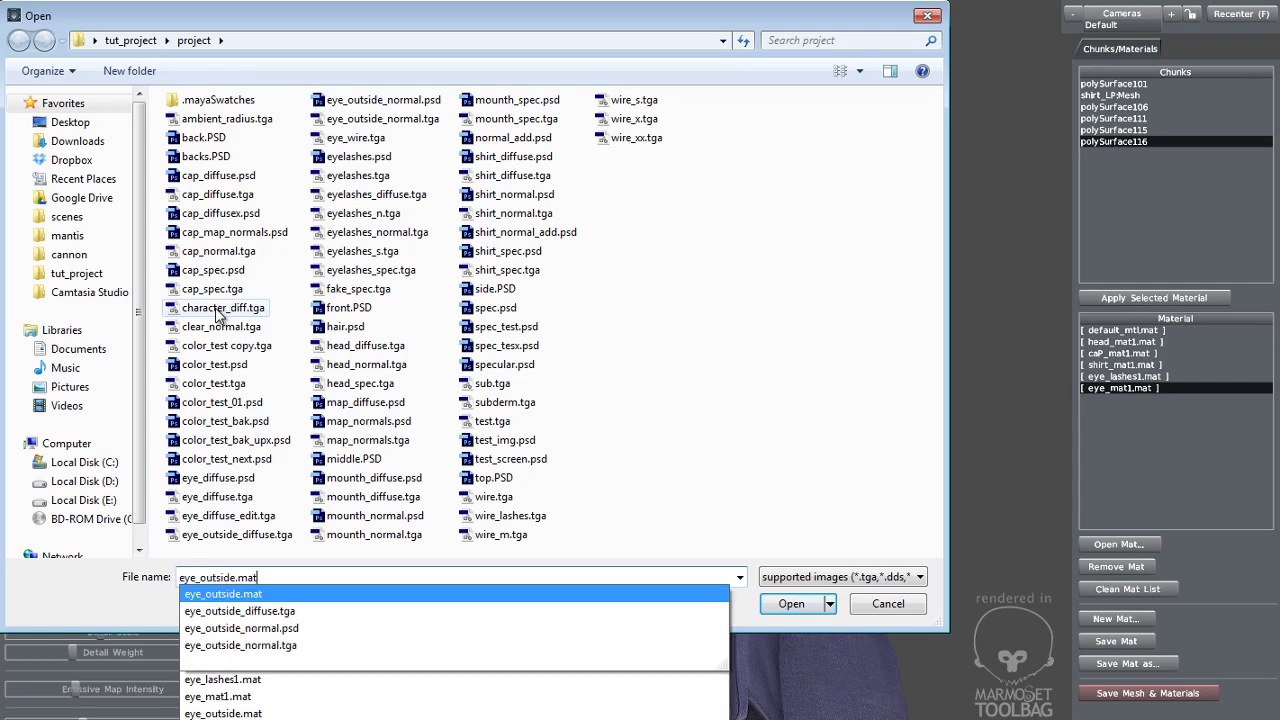
{"action": "key", "text": "Return"}
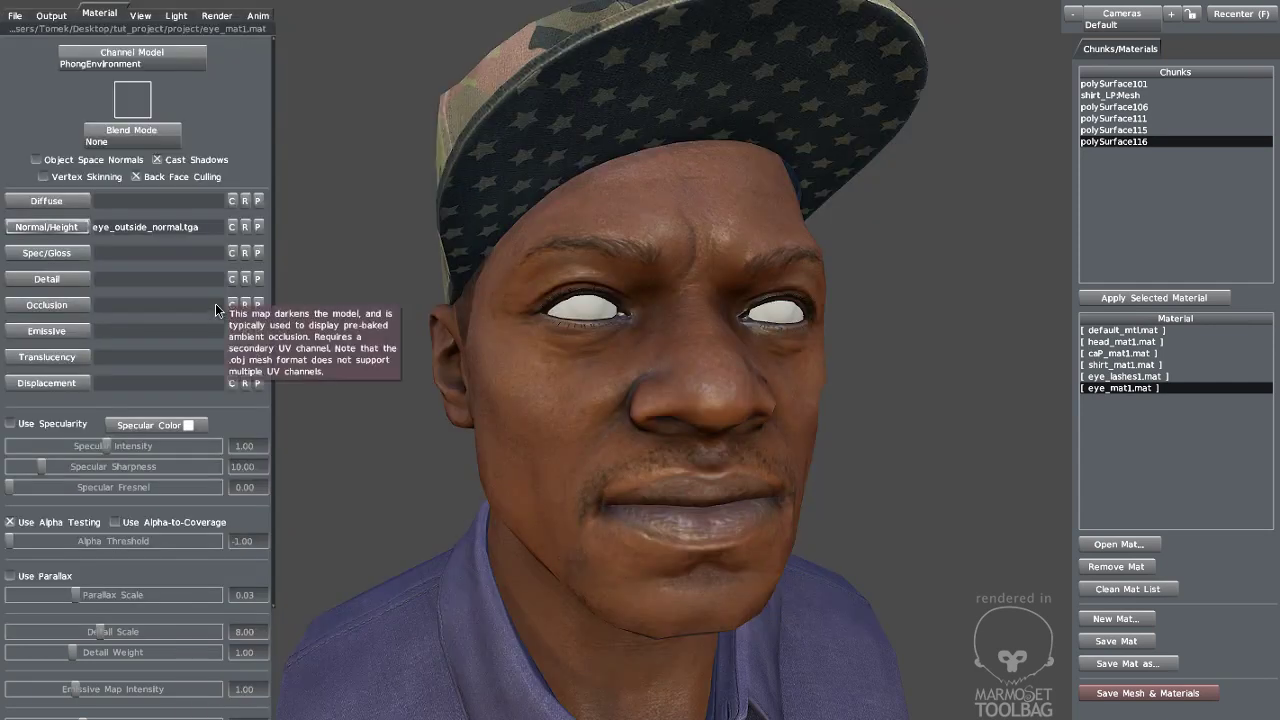
{"action": "scroll", "coordinate": [666, 409], "scroll_direction": "up", "scroll_amount": 5}
{"action": "right_click_drag", "start_coordinate": [666, 409], "coordinate": [741, 456]}
{"action": "middle_click_drag", "start_coordinate": [620, 335], "coordinate": [690, 398]}
{"action": "left_click_drag", "start_coordinate": [633, 354], "coordinate": [476, 366]}
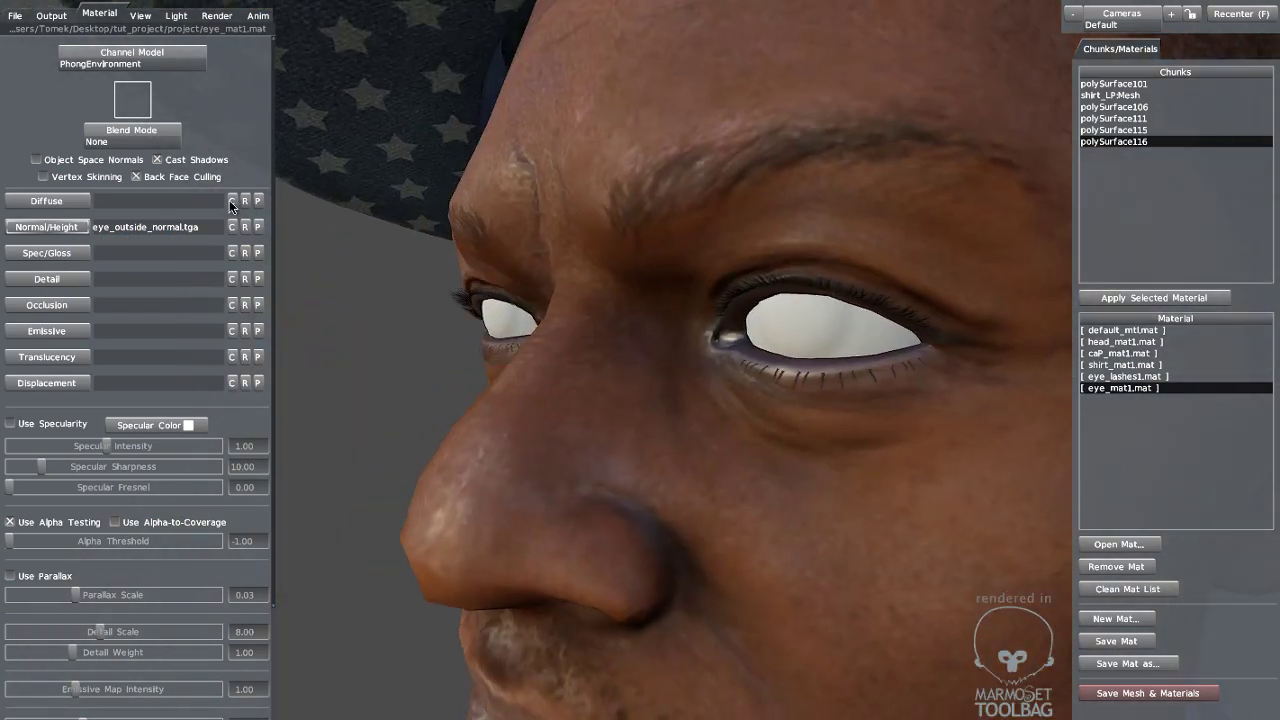
- Try the Add Alpha and Add blend modes on the outer eye material
{"action": "left_click", "coordinate": [131, 142]}
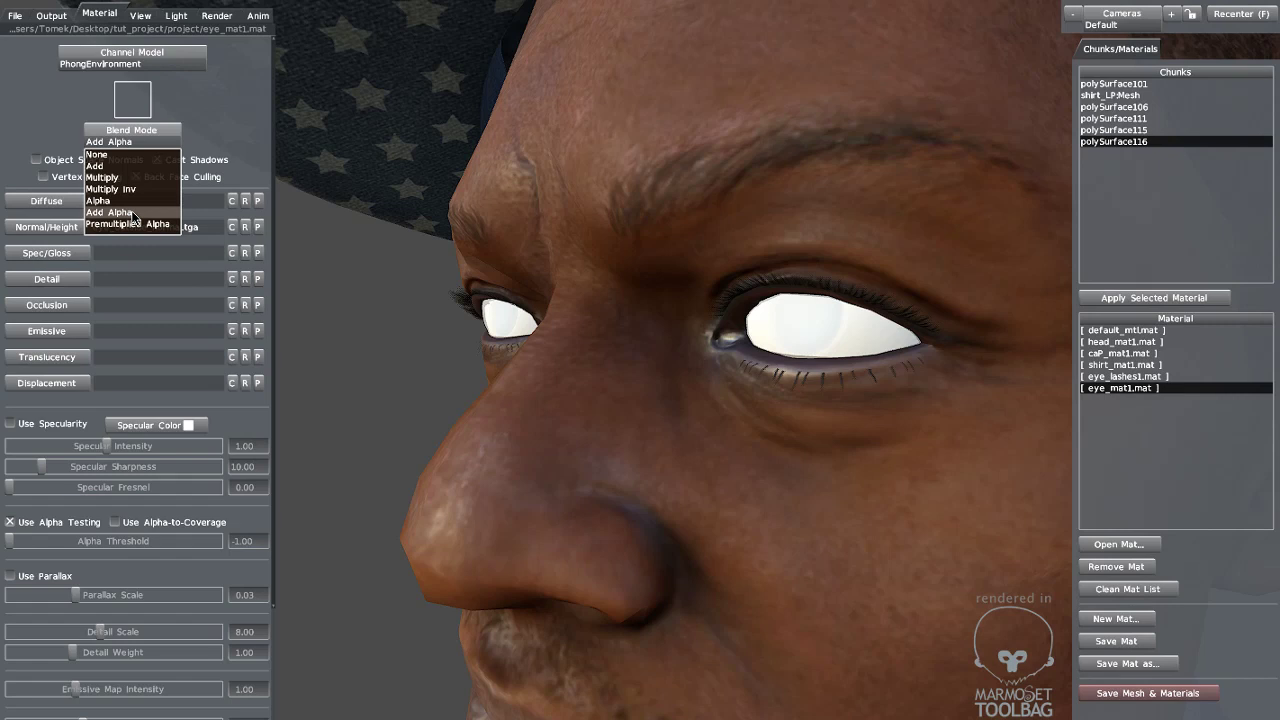
{"action": "left_click", "coordinate": [133, 217]}
{"action": "mouse_move", "coordinate": [620, 289]}
{"action": "left_mouse_down"}
{"action": "mouse_move", "coordinate": [654, 289]}
{"action": "mouse_move", "coordinate": [763, 237]}
{"action": "mouse_move", "coordinate": [711, 275]}
{"action": "mouse_move", "coordinate": [640, 280]}
{"action": "left_mouse_up"}
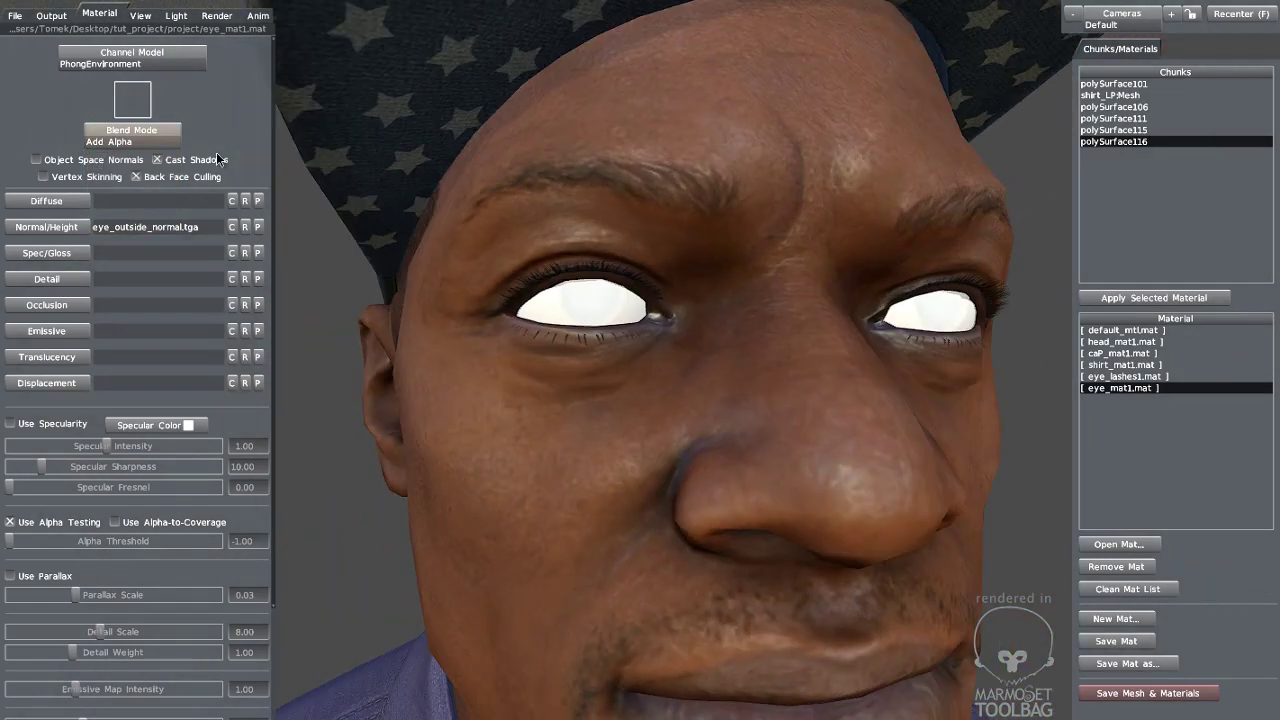
{"action": "left_click", "coordinate": [128, 145]}
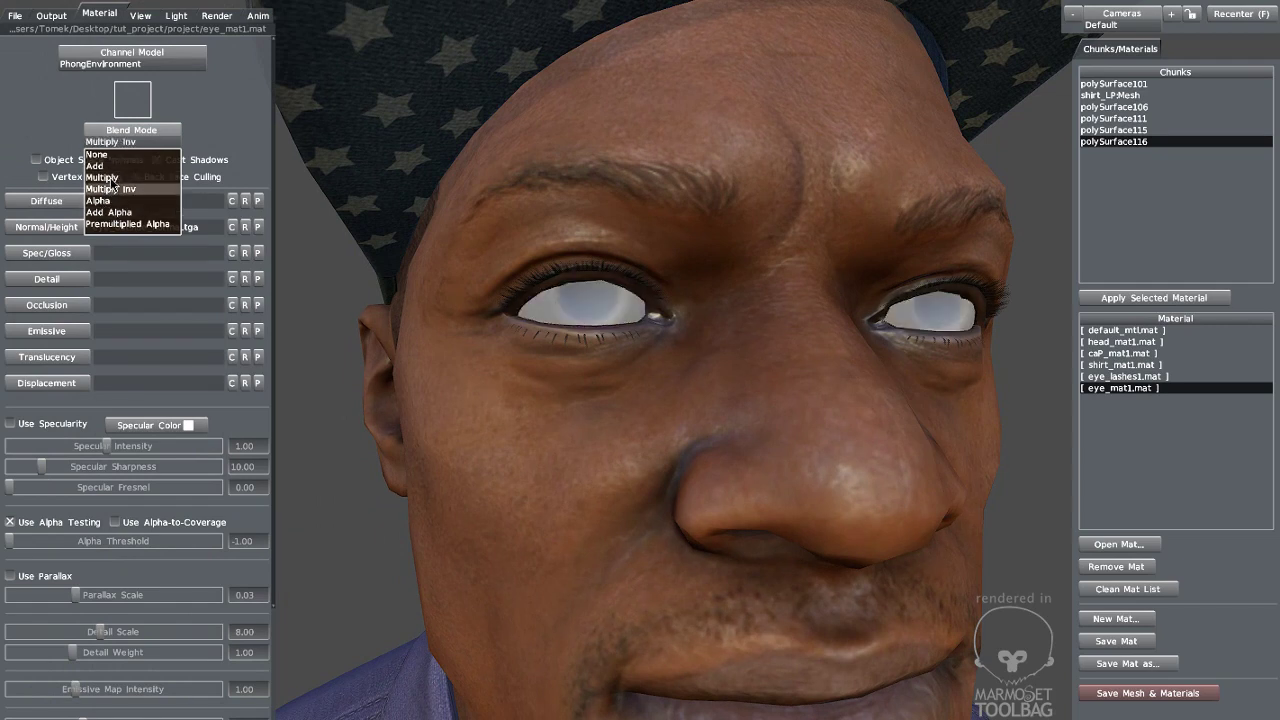
{"action": "left_click", "coordinate": [104, 167]}
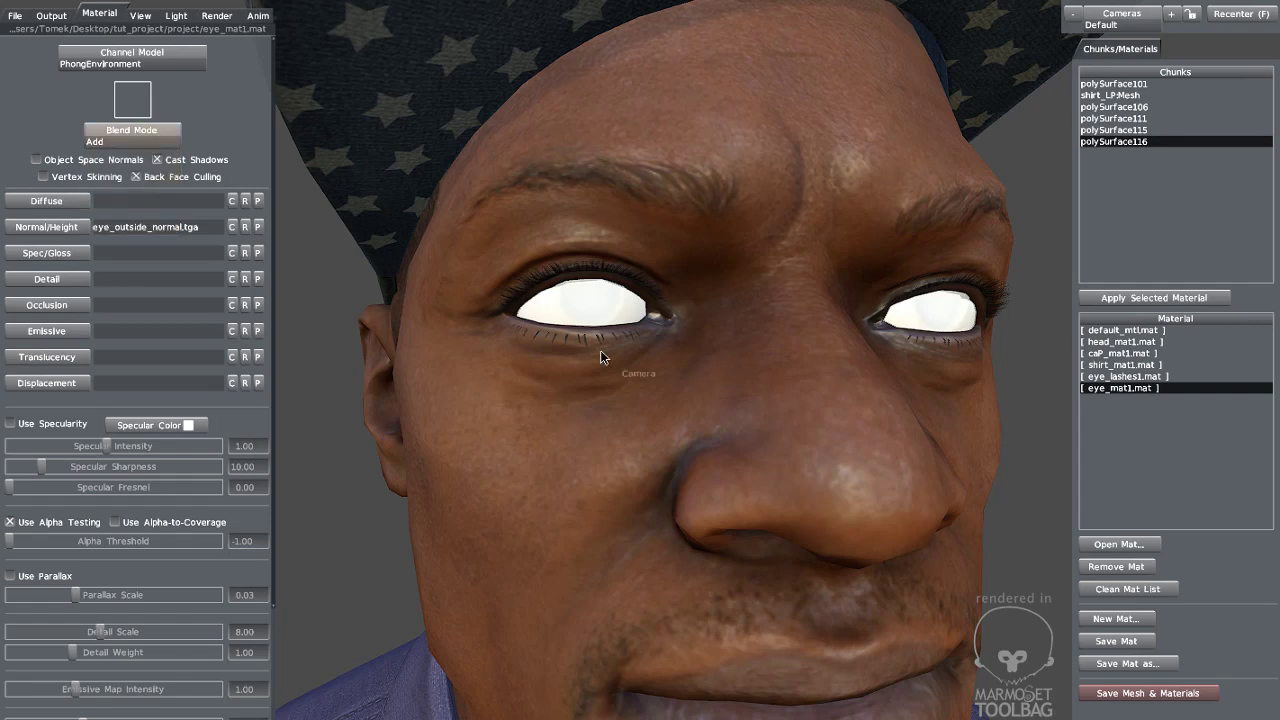
{"action": "left_click_drag", "start_coordinate": [600, 352], "coordinate": [626, 341]}
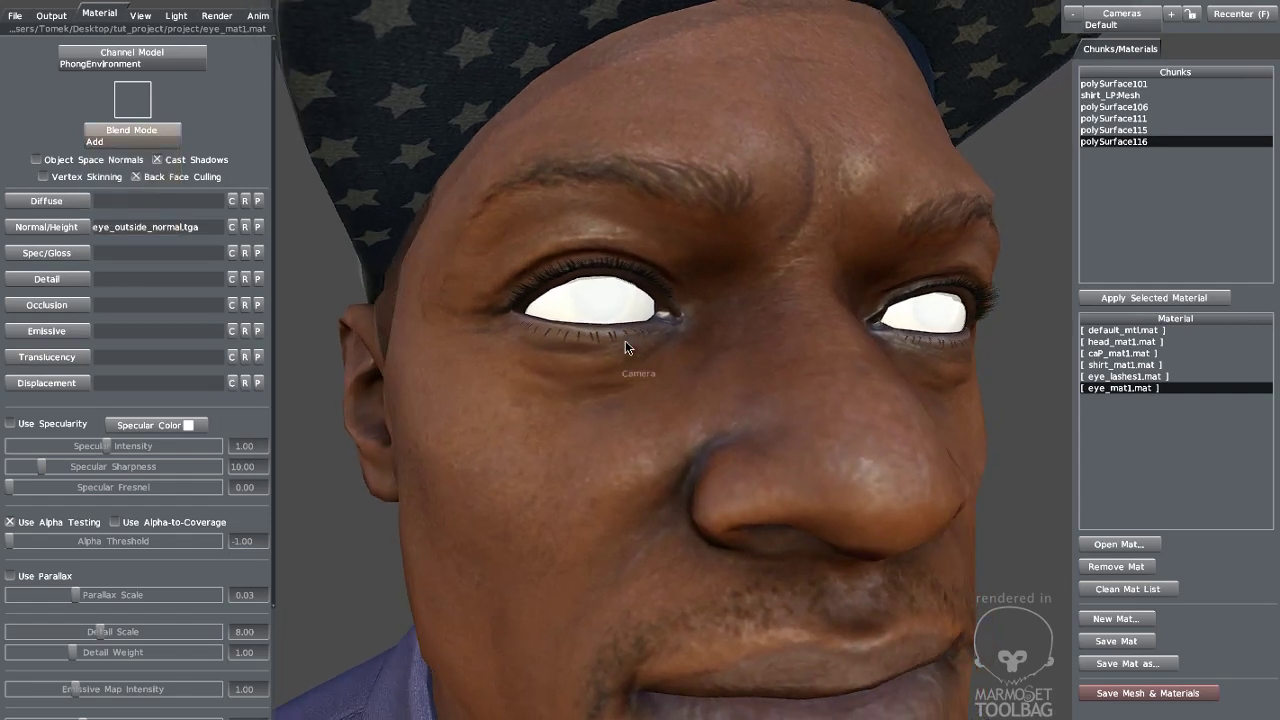
- Enable specularity on the outer eye material and set its Specular Intensity to 0.00
{"action": "left_click", "coordinate": [11, 424]}
{"action": "left_click_drag", "start_coordinate": [108, 446], "coordinate": [6, 446]}
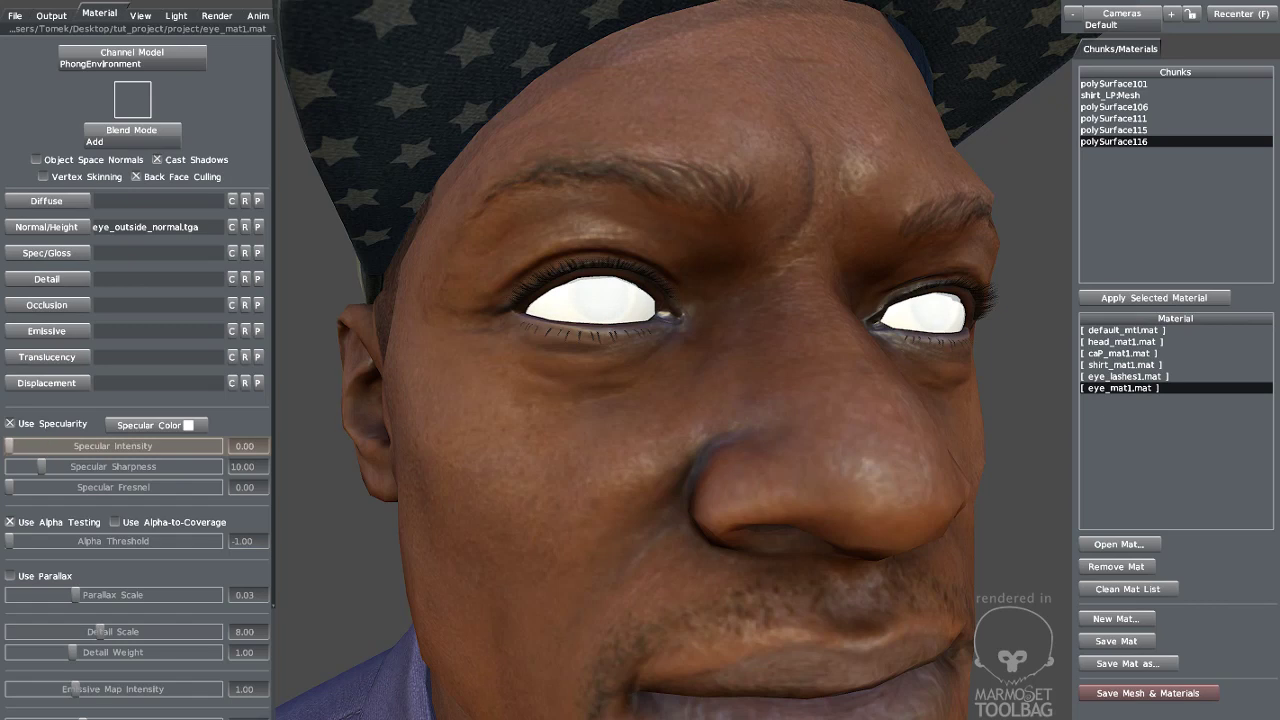
{"action": "mouse_move", "coordinate": [592, 398]}
{"action": "left_mouse_down"}
{"action": "mouse_move", "coordinate": [490, 387]}
{"action": "mouse_move", "coordinate": [590, 405]}
{"action": "left_mouse_up"}
- Create a new material named eye_inside_mat1 in the project folder and apply it to the polySurface115 chunk
{"action": "left_click", "coordinate": [1134, 130]}
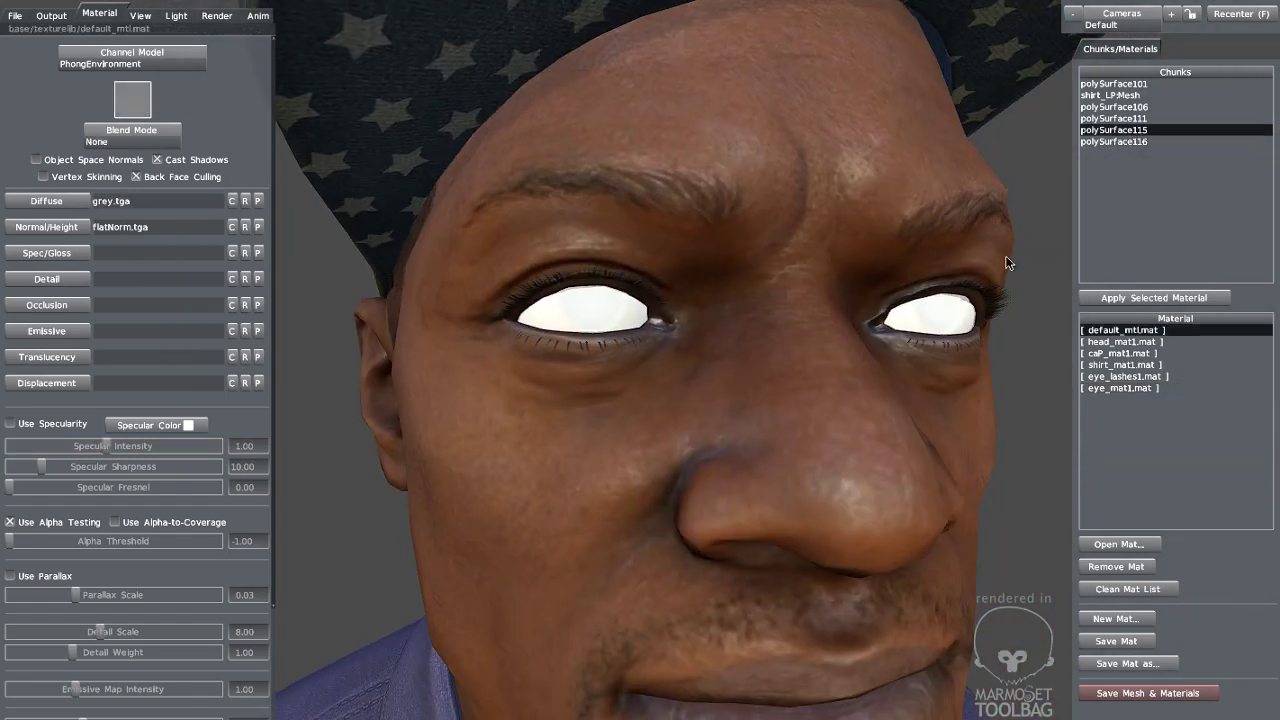
{"action": "left_click", "coordinate": [1118, 620]}
{"action": "type", "text": "eye"}
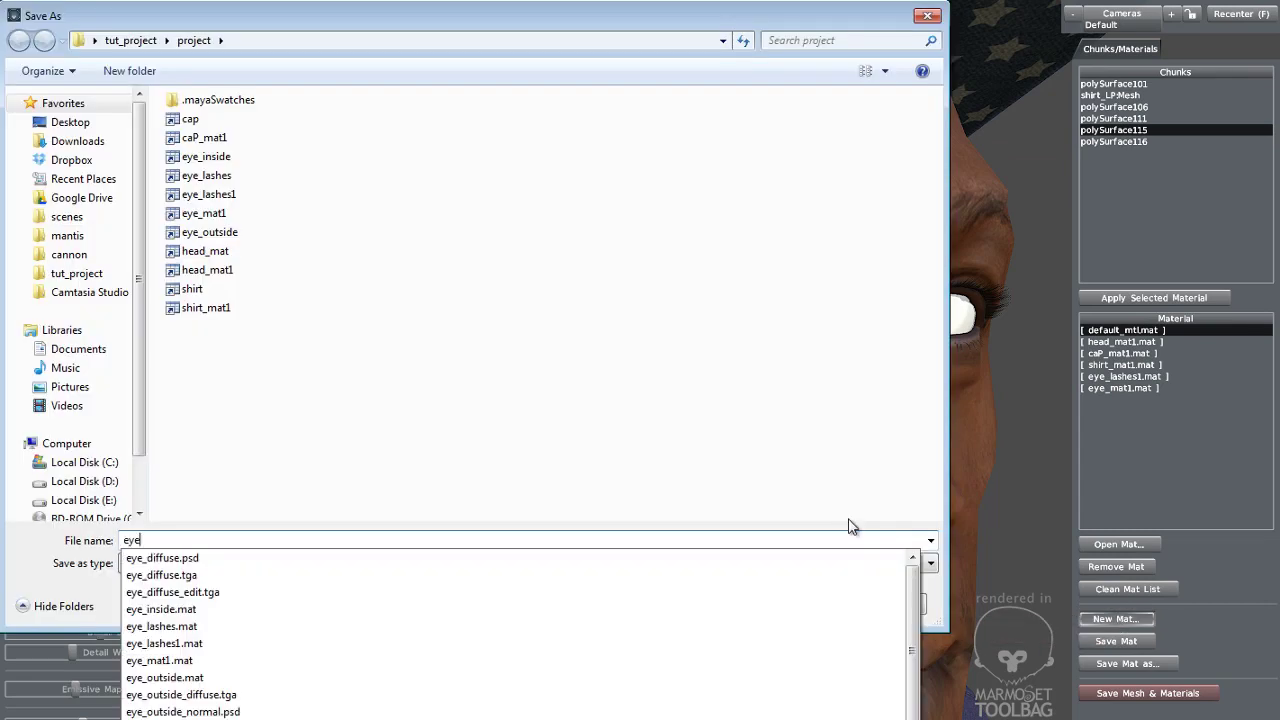
{"action": "type", "text": "_ins"}
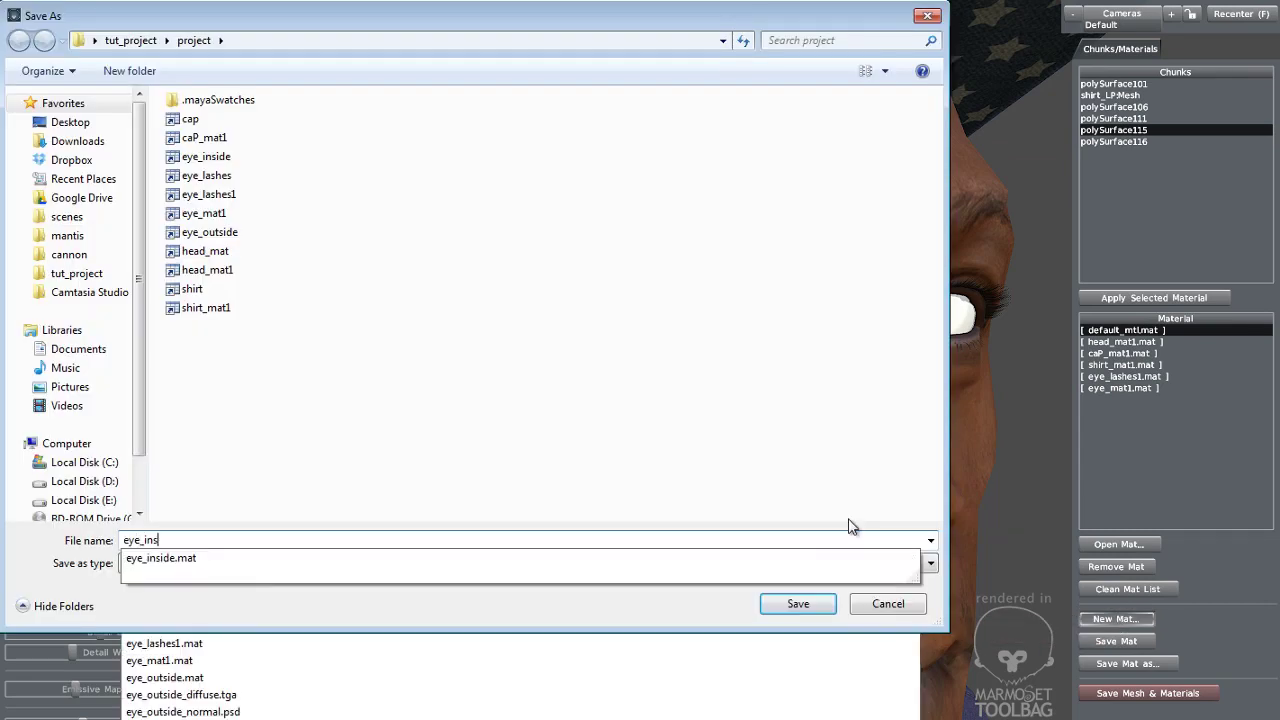
{"action": "type", "text": "ide_mat1"}
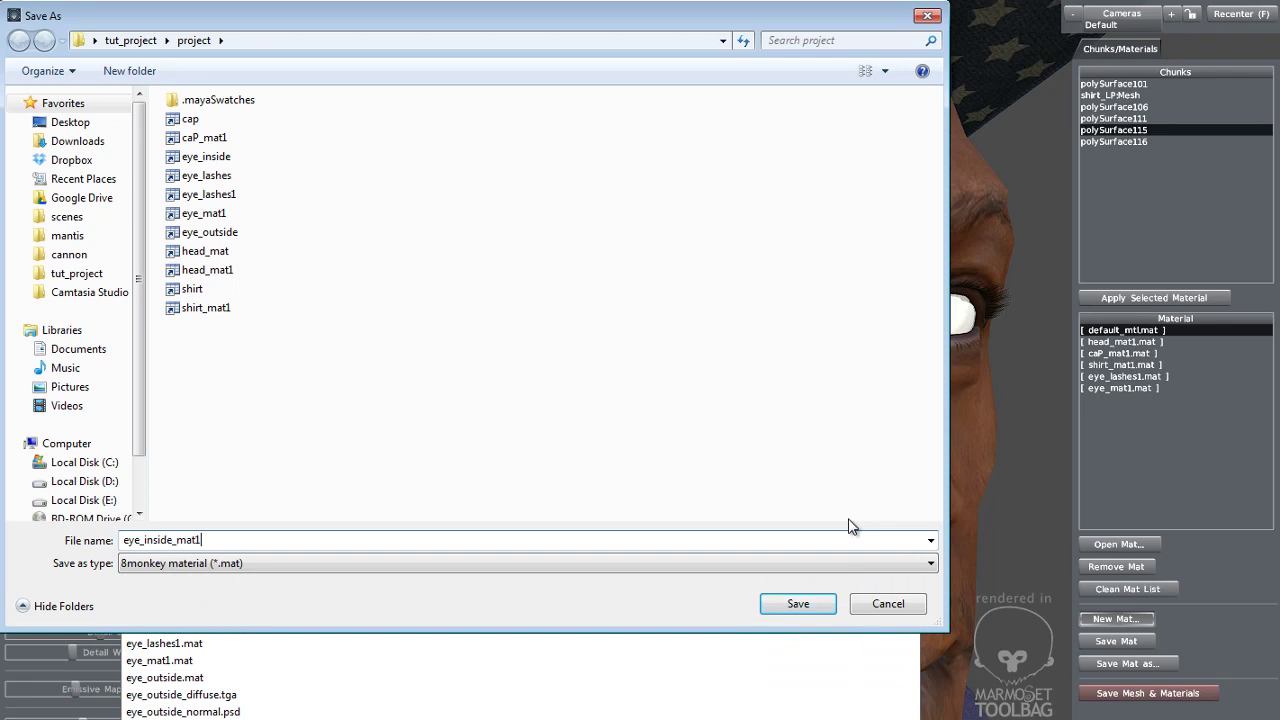
{"action": "key", "text": "Return"}
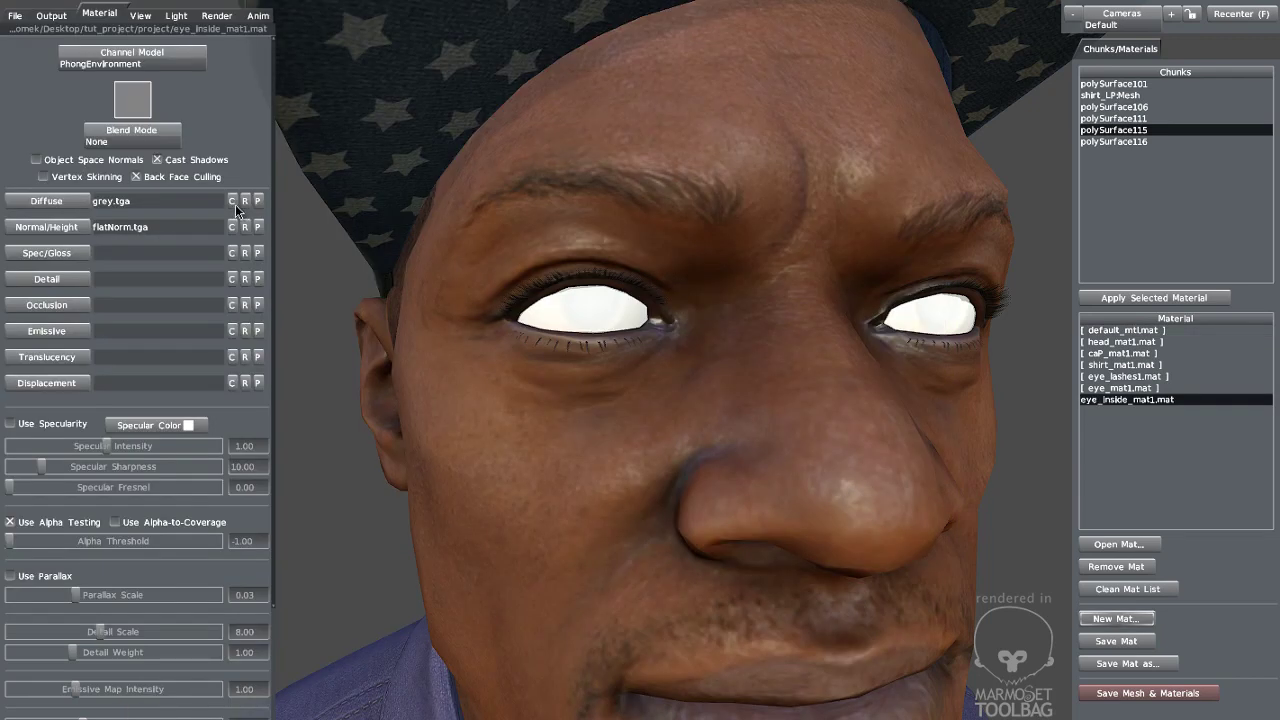
{"action": "left_click", "coordinate": [1122, 297]}
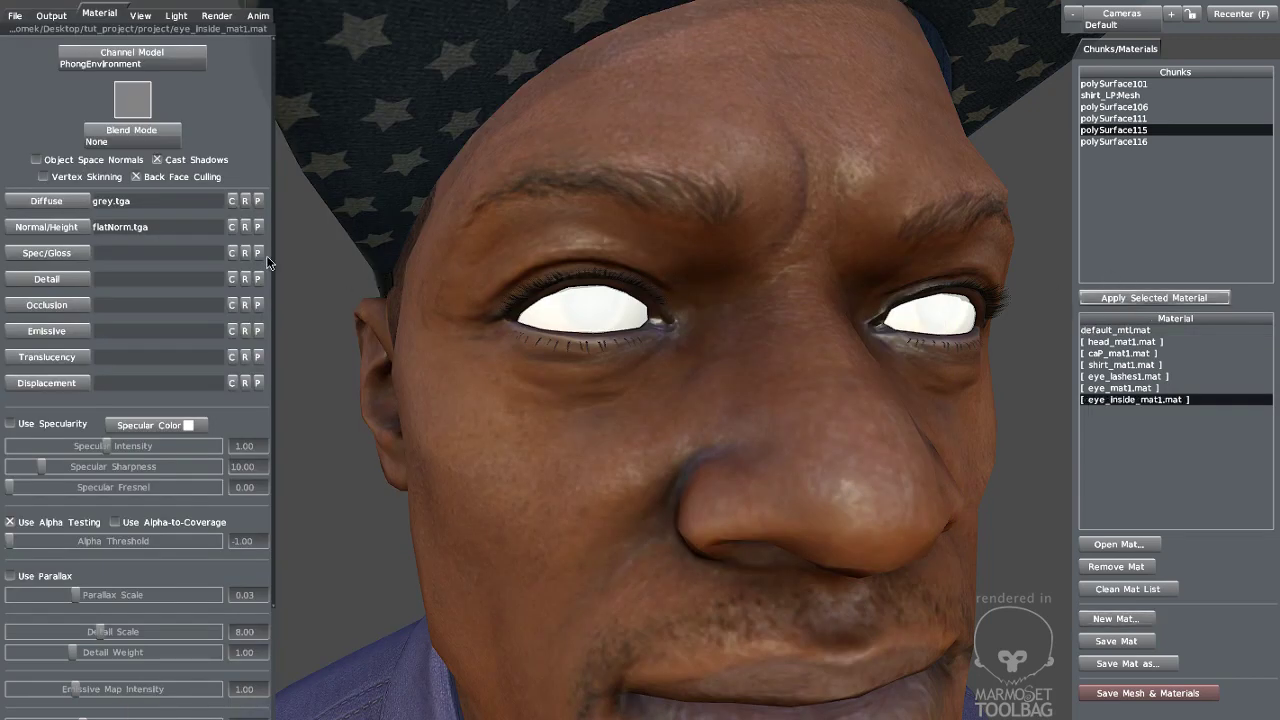
- Clear the inner eye material's default diffuse and normal maps and assign eye_diffuse.tga as its Diffuse map
{"action": "left_click", "coordinate": [232, 201]}
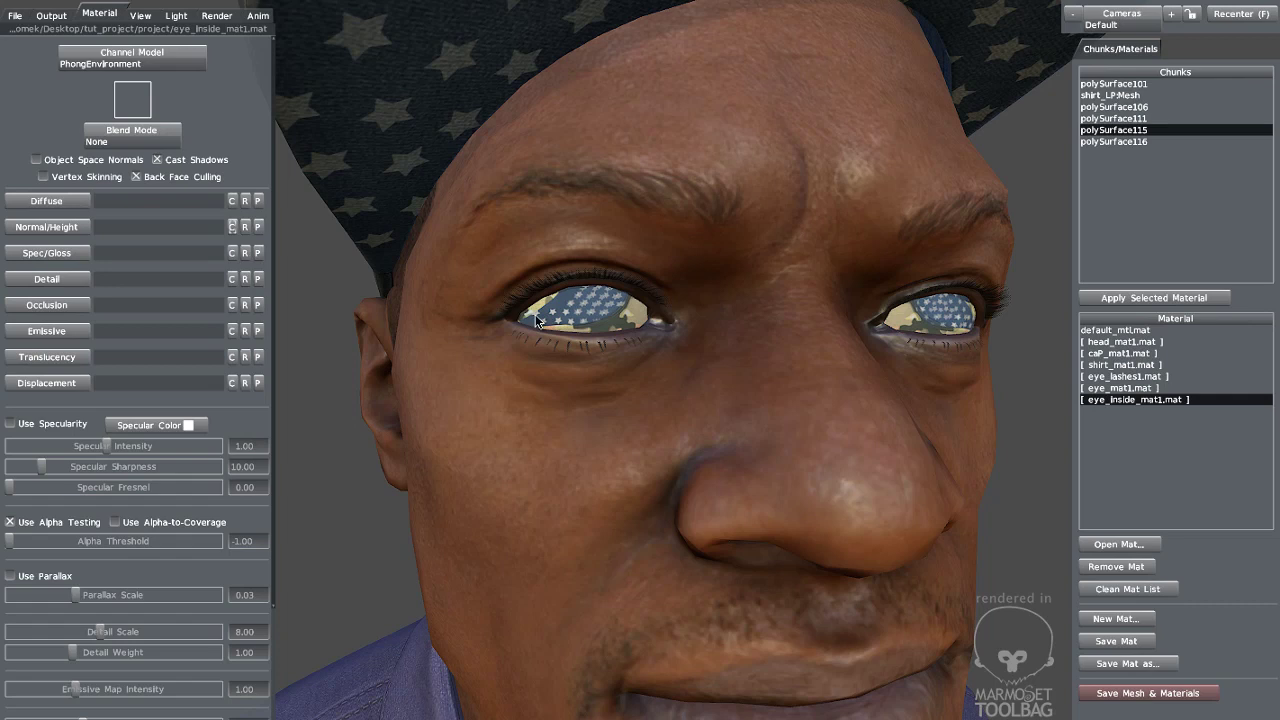
{"action": "mouse_move", "coordinate": [542, 323]}
{"action": "left_mouse_down"}
{"action": "mouse_move", "coordinate": [634, 288]}
{"action": "mouse_move", "coordinate": [450, 317]}
{"action": "mouse_move", "coordinate": [581, 308]}
{"action": "mouse_move", "coordinate": [530, 310]}
{"action": "left_mouse_up"}
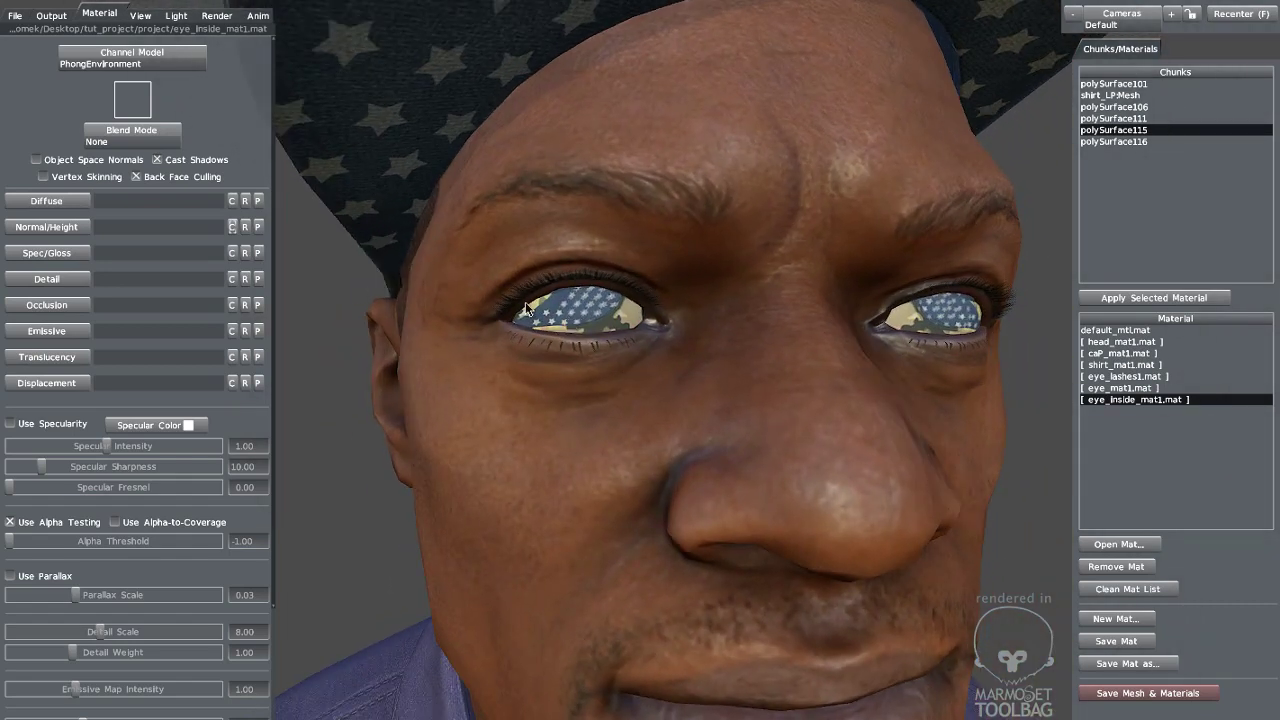
{"action": "left_click", "coordinate": [78, 205]}
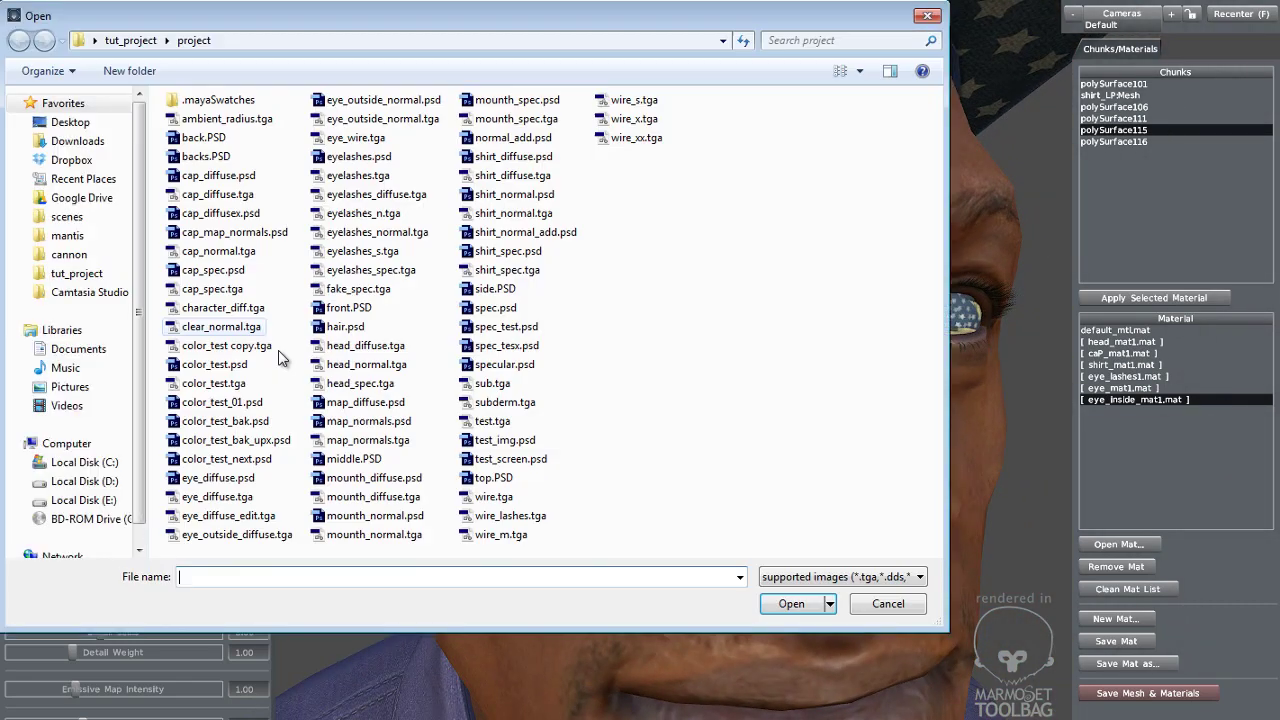
{"action": "type", "text": "eye_"}
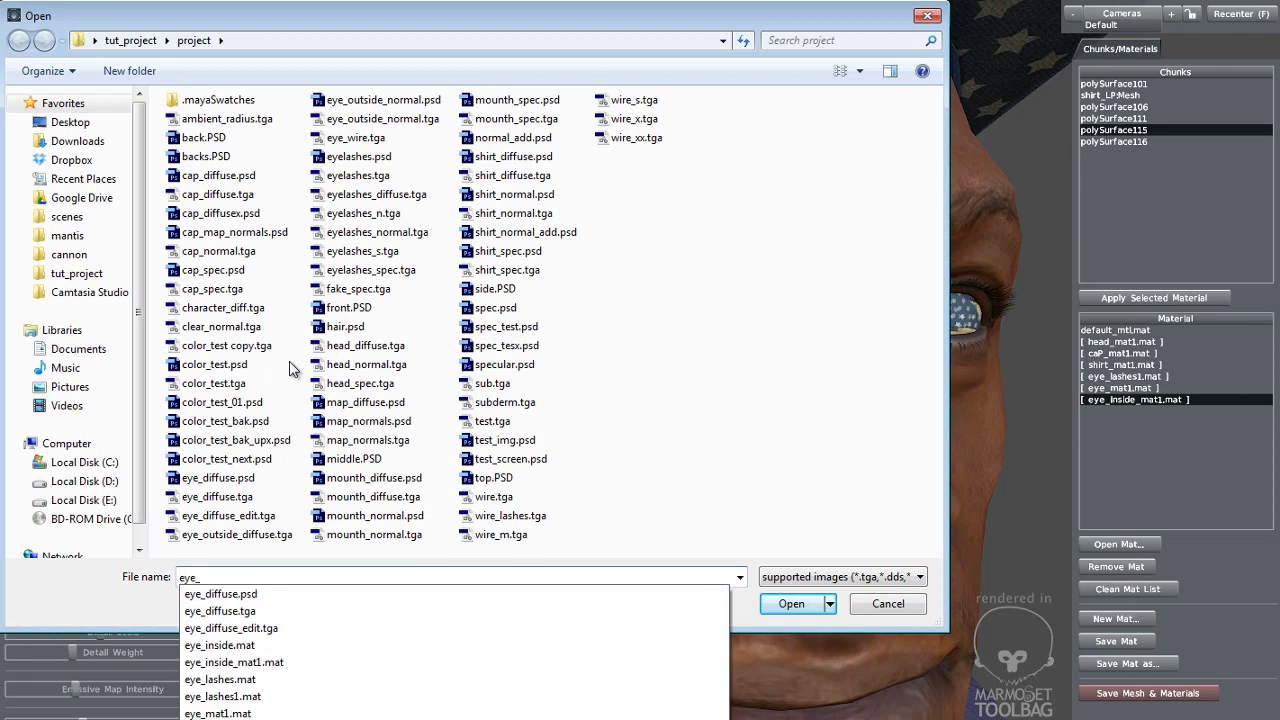
{"action": "key", "text": "Down"}
{"action": "key", "text": "Down"}
{"action": "key", "text": "Return"}
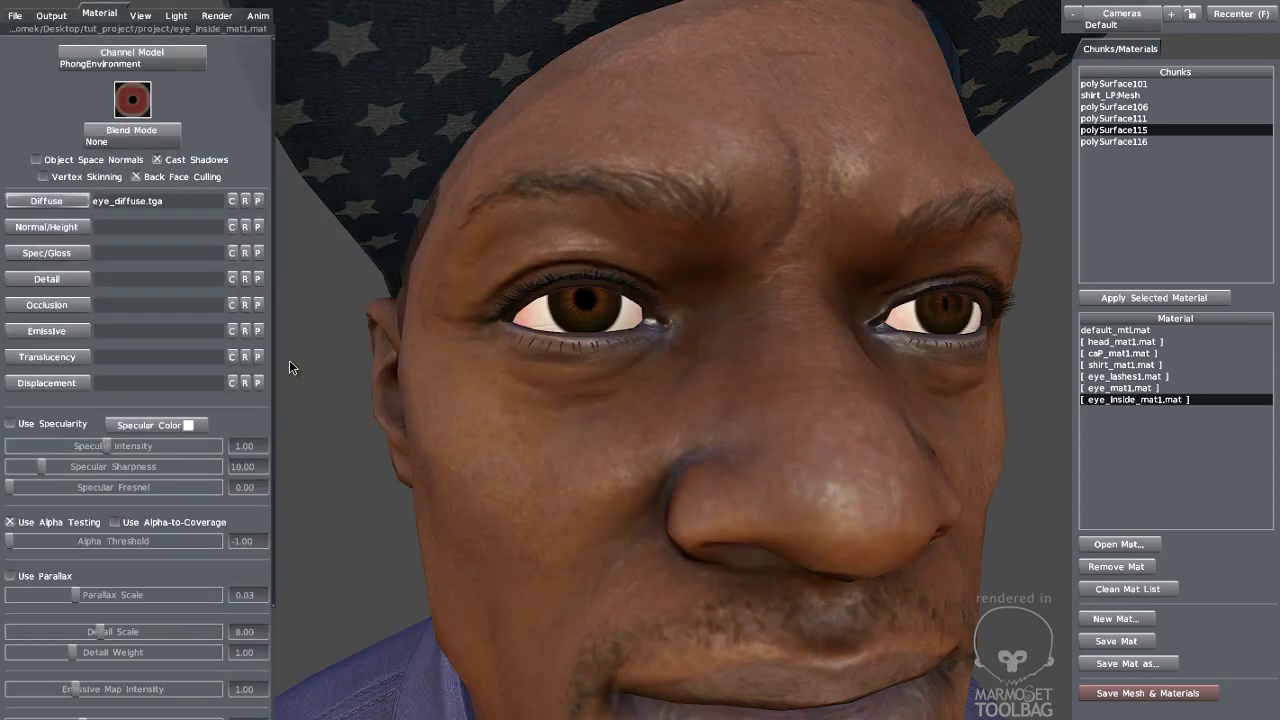
- Try the Multiply blend mode on eye_mat1 and check the eye up close from different angles
{"action": "left_click_drag", "start_coordinate": [408, 296], "coordinate": [519, 313]}
{"action": "right_click_drag", "start_coordinate": [519, 313], "coordinate": [985, 480]}
{"action": "left_click_drag", "start_coordinate": [766, 366], "coordinate": [731, 370]}
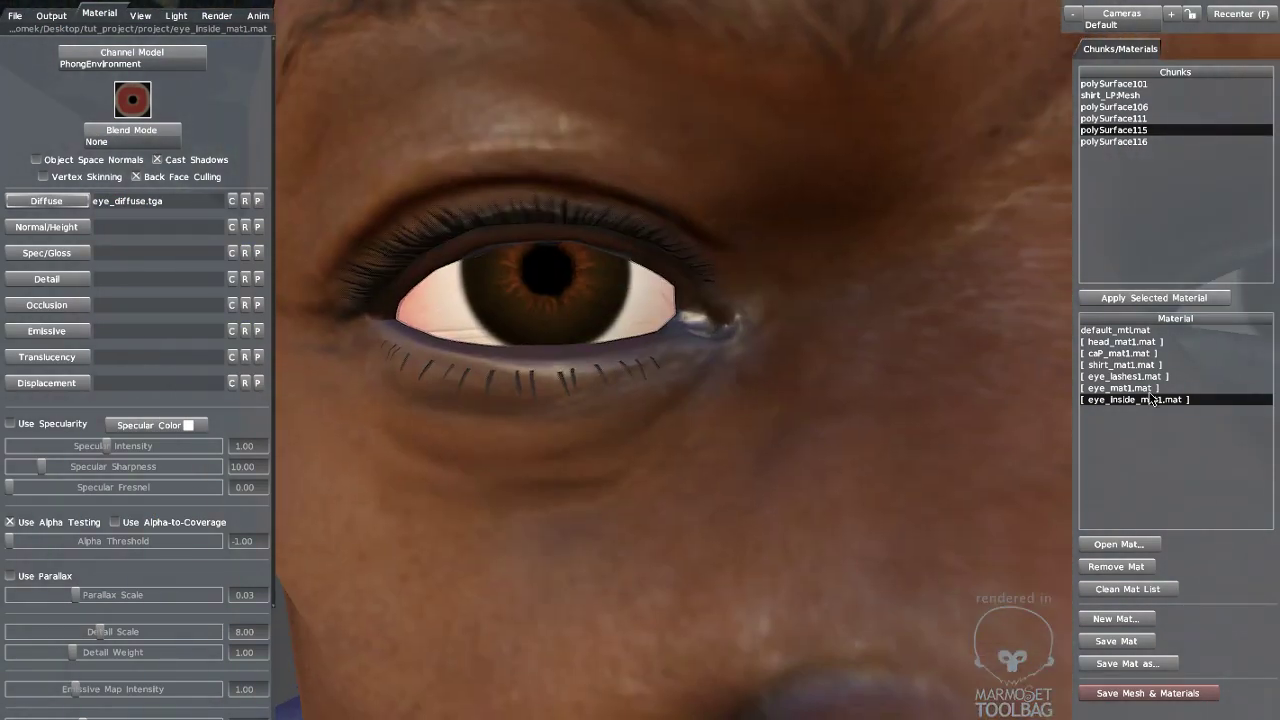
{"action": "left_click", "coordinate": [1120, 388]}
{"action": "left_click", "coordinate": [125, 141]}
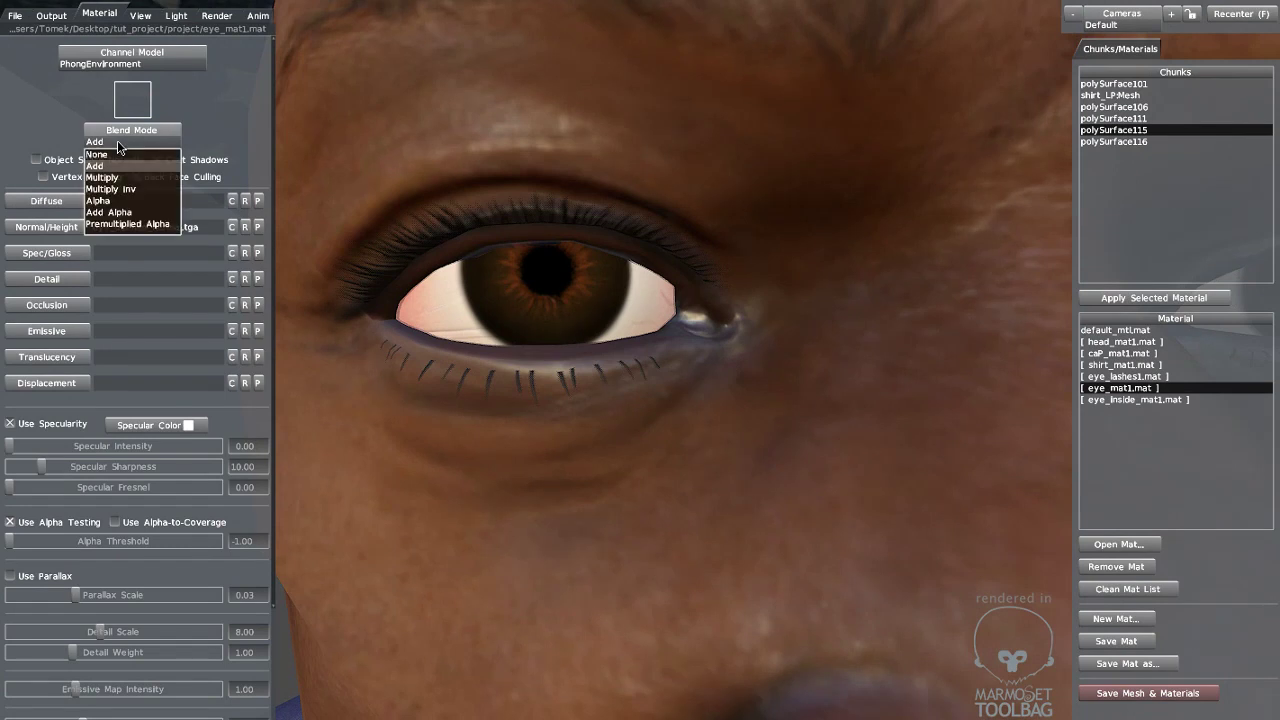
{"action": "left_click", "coordinate": [96, 165]}
{"action": "left_click", "coordinate": [102, 177]}
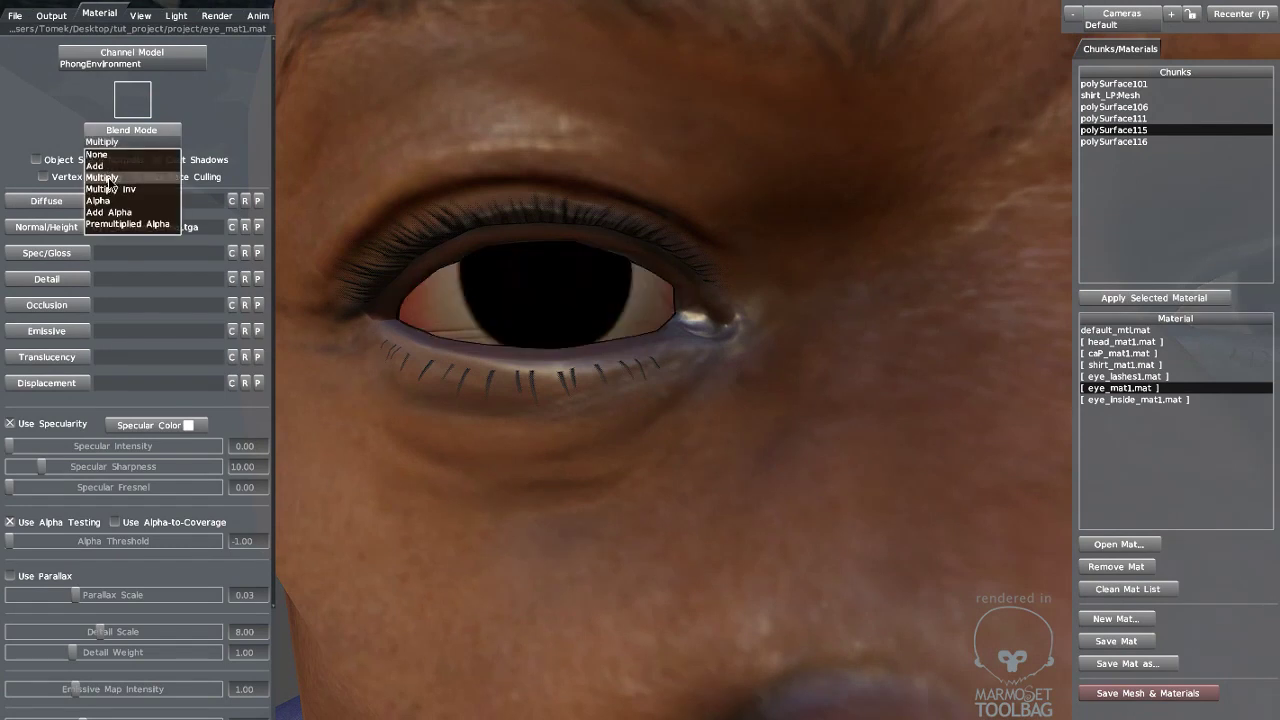
{"action": "left_click_drag", "start_coordinate": [376, 246], "coordinate": [500, 262]}
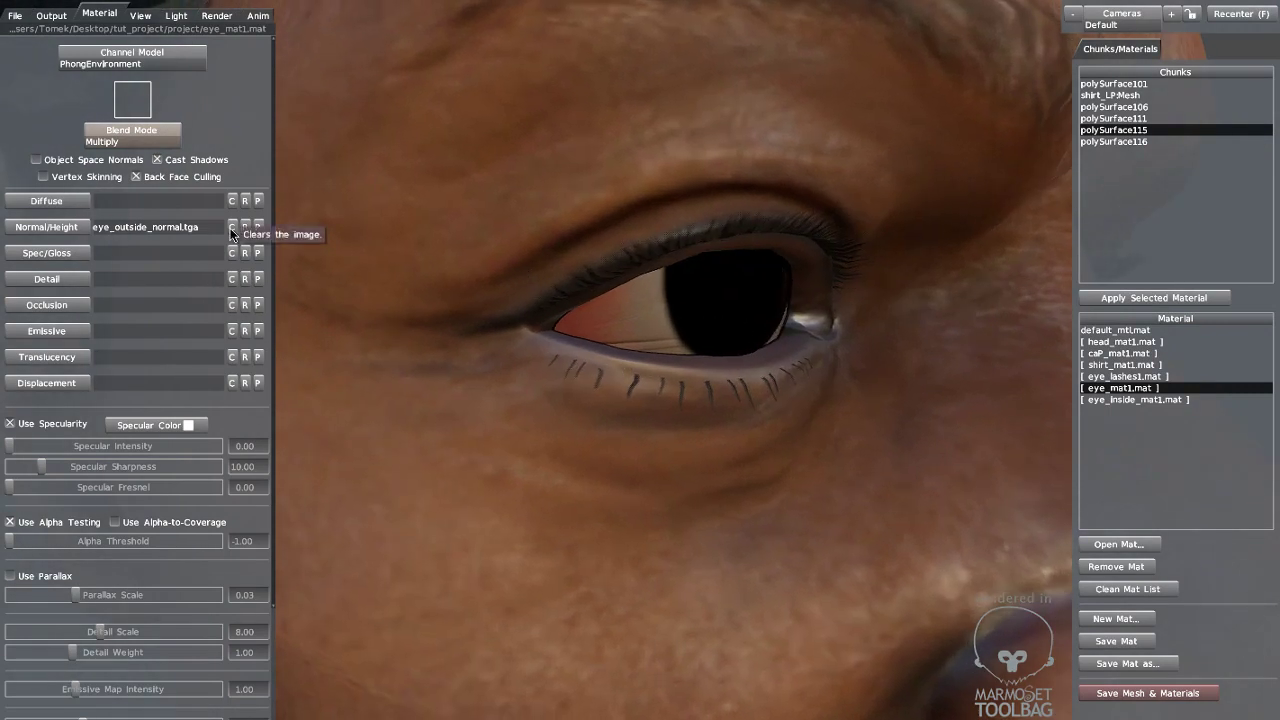
{"action": "left_click_drag", "start_coordinate": [486, 307], "coordinate": [574, 307]}
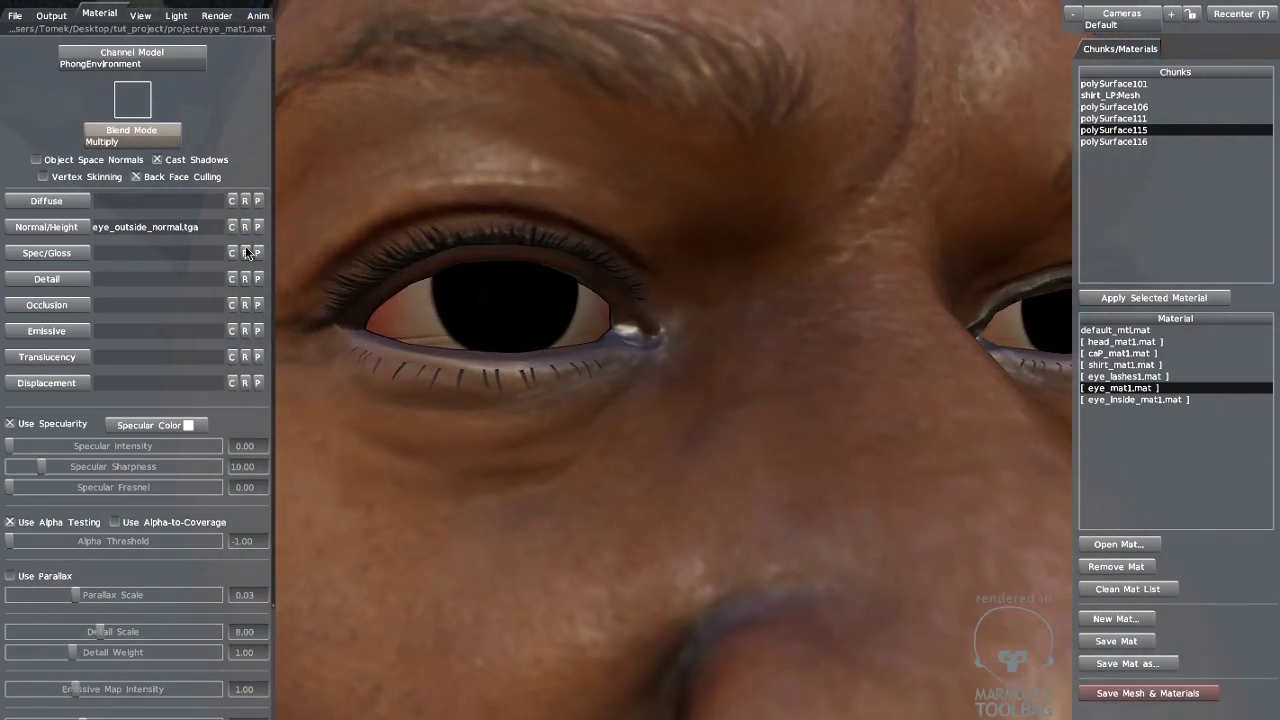
- Try the Multiply Inv, Alpha and Add Alpha blend modes on eye_mat1
{"action": "left_click", "coordinate": [140, 141]}
{"action": "left_click", "coordinate": [114, 190]}
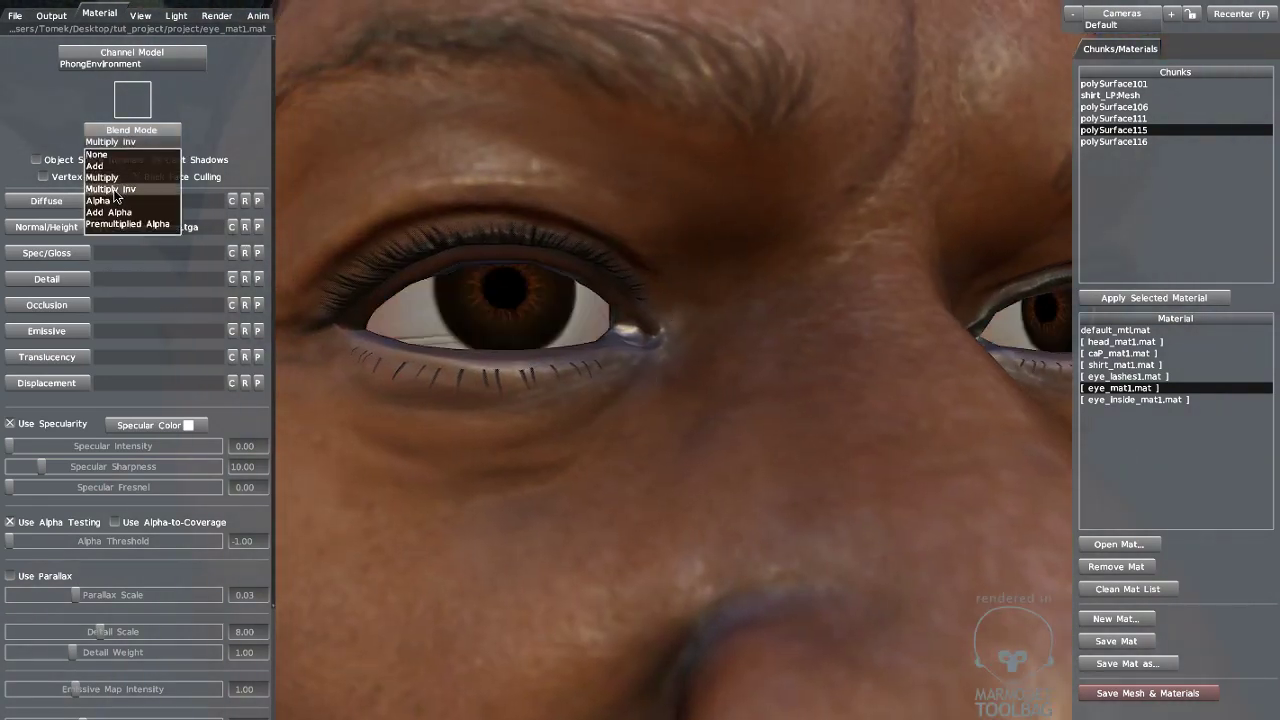
{"action": "left_click", "coordinate": [114, 201]}
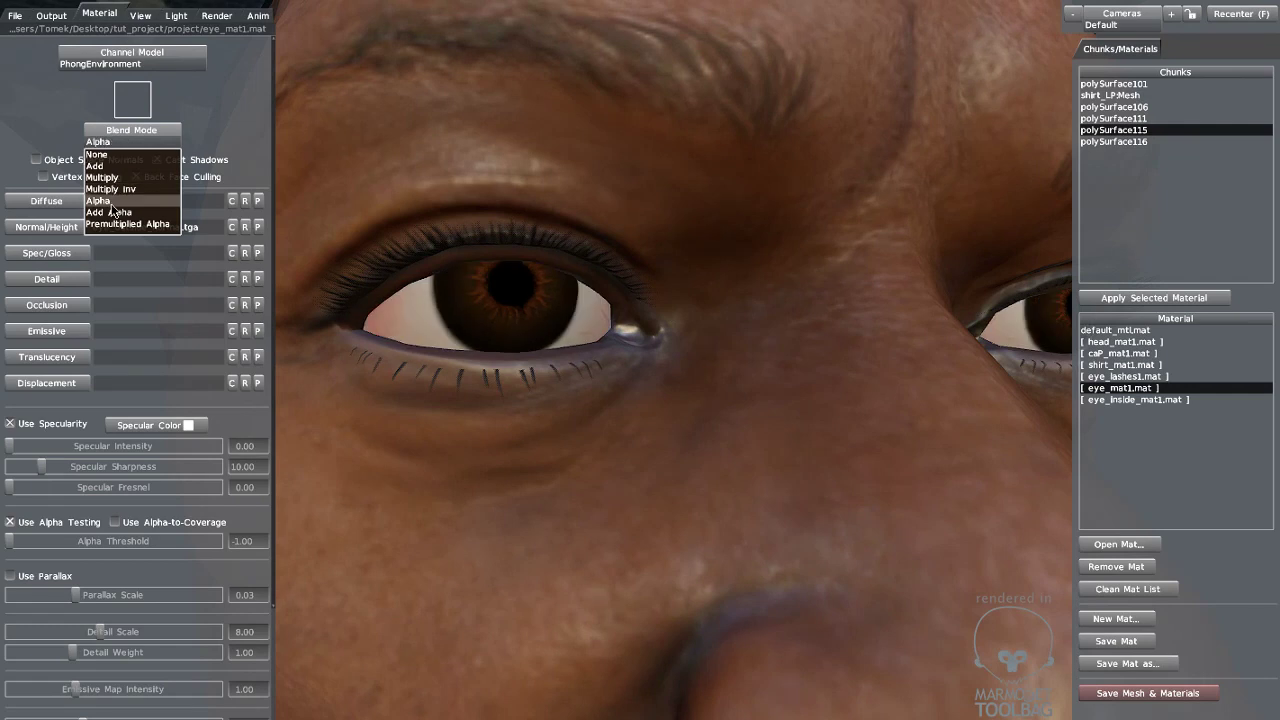
{"action": "left_click", "coordinate": [113, 212]}
{"action": "left_click", "coordinate": [113, 212]}
- Try the Premultiplied Alpha blend mode on eye_mat1 and check the eye from the side
{"action": "left_click", "coordinate": [131, 140]}
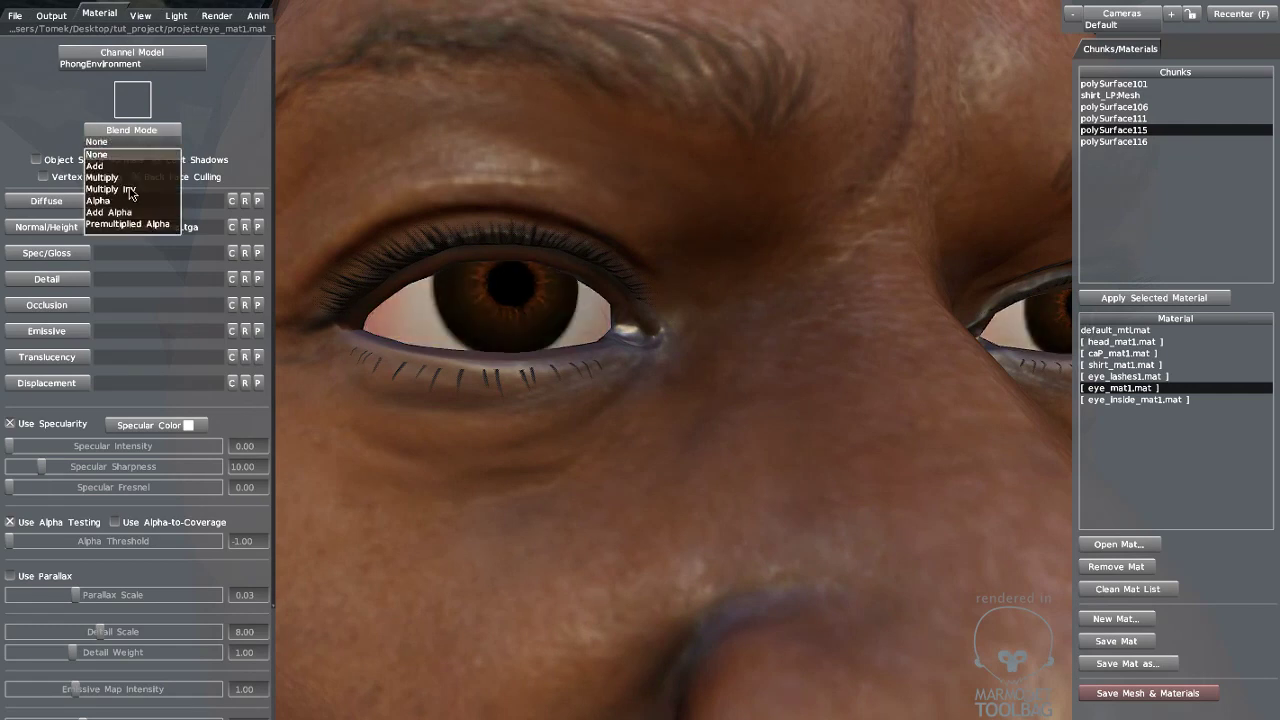
{"action": "left_click", "coordinate": [124, 226]}
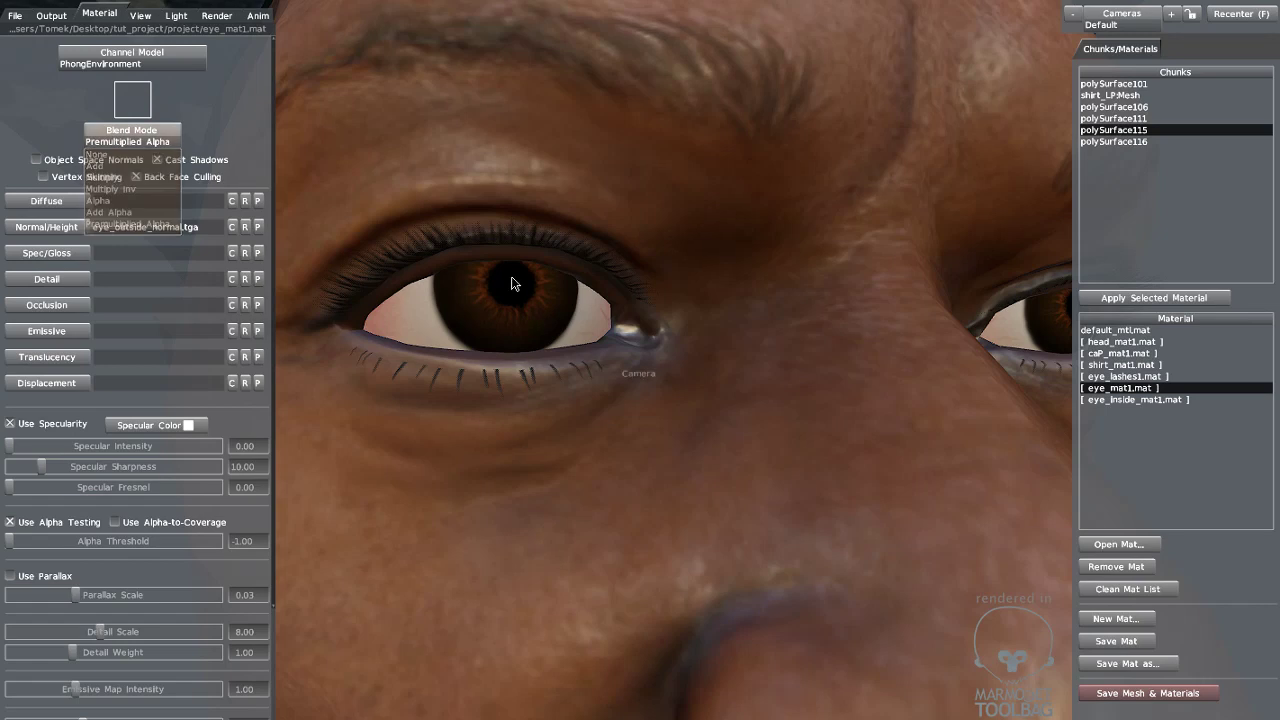
{"action": "left_click_drag", "start_coordinate": [511, 276], "coordinate": [690, 323]}
{"action": "left_click", "coordinate": [131, 136]}
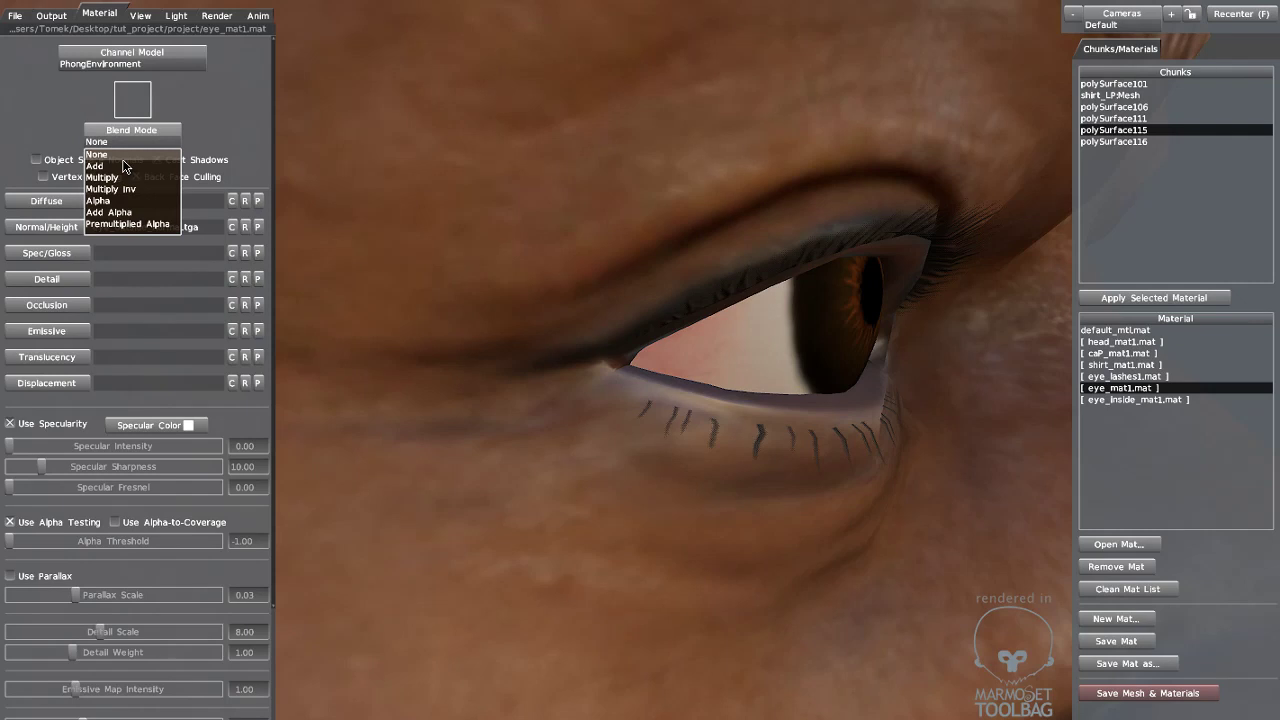
{"action": "left_click", "coordinate": [113, 226]}
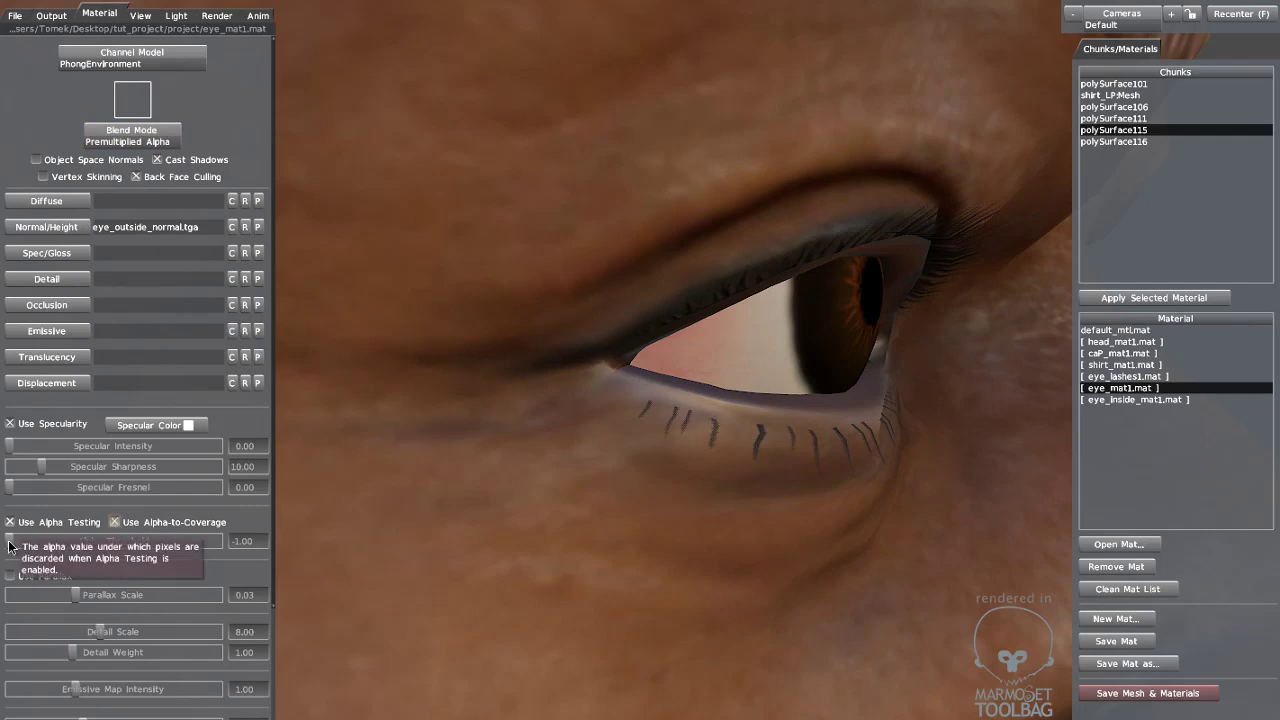
- Set eye_mat1's Alpha Threshold to -0.10 and turn off Alpha-to-Coverage
{"action": "left_click_drag", "start_coordinate": [15, 545], "coordinate": [22, 541]}
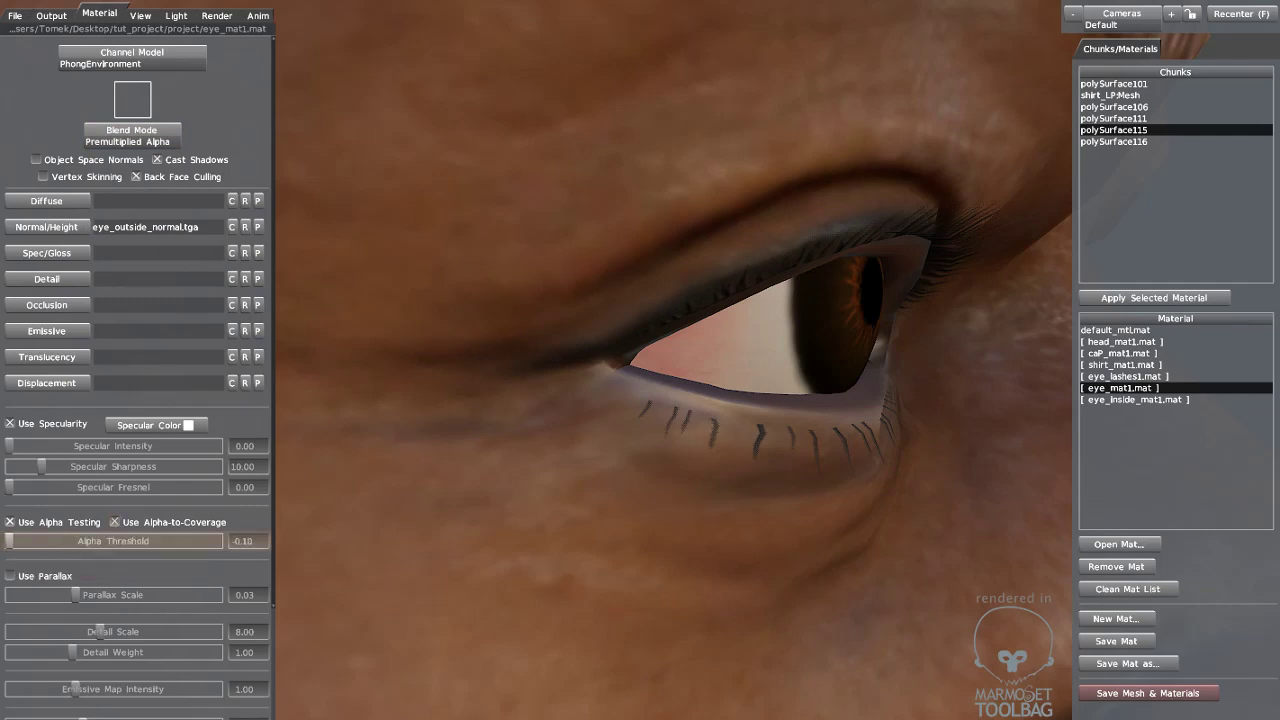
{"action": "left_click", "coordinate": [113, 524]}
{"action": "mouse_move", "coordinate": [363, 474]}
{"action": "left_mouse_down"}
{"action": "mouse_move", "coordinate": [359, 436]}
{"action": "mouse_move", "coordinate": [376, 457]}
{"action": "left_mouse_up"}
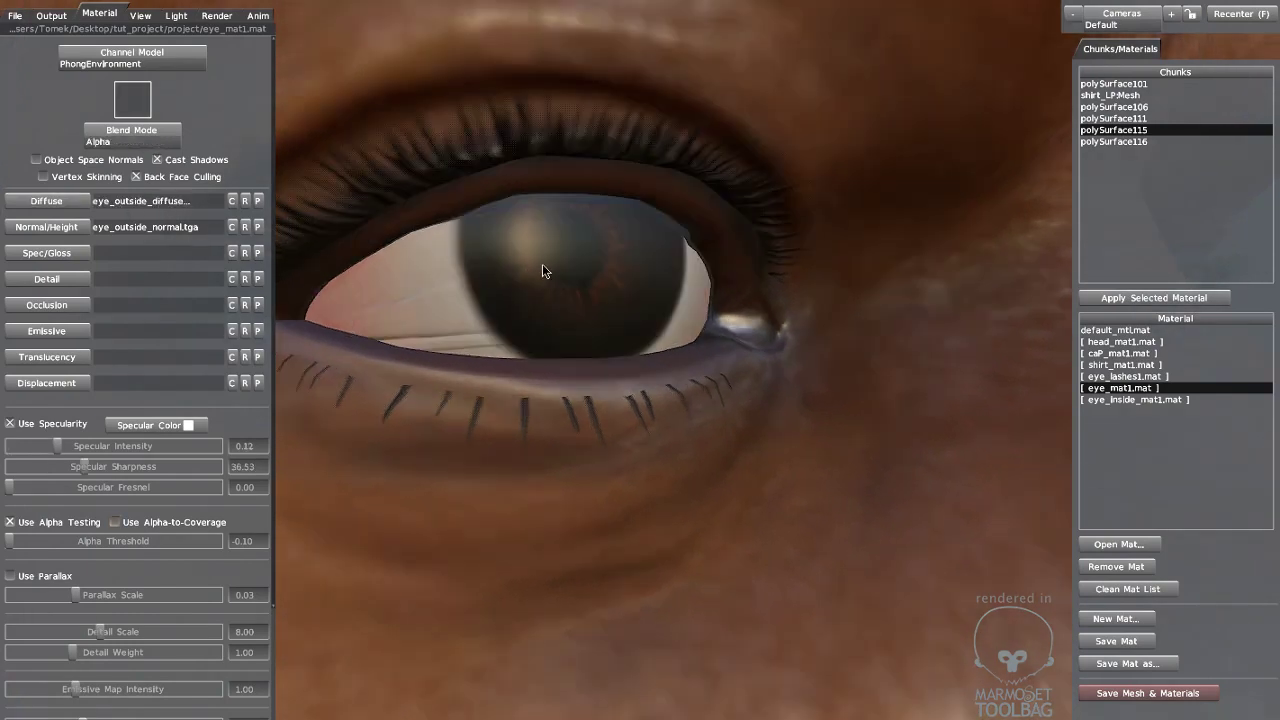
- Switch to Photoshop, inspect the alpha and RGB channels of eye_outside_diffuse.tga, and close the file
{"action": "key", "text": "alt+Tab"}
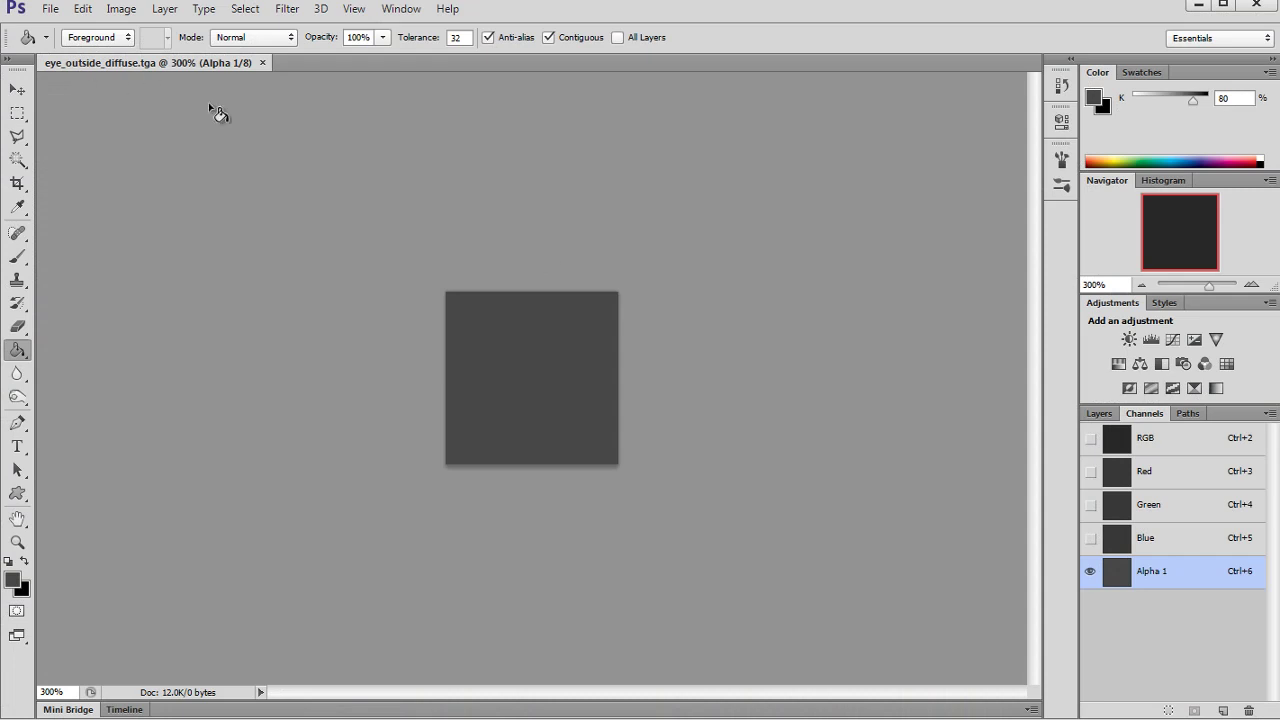
{"action": "left_click", "coordinate": [1150, 442]}
{"action": "left_click", "coordinate": [1099, 413]}
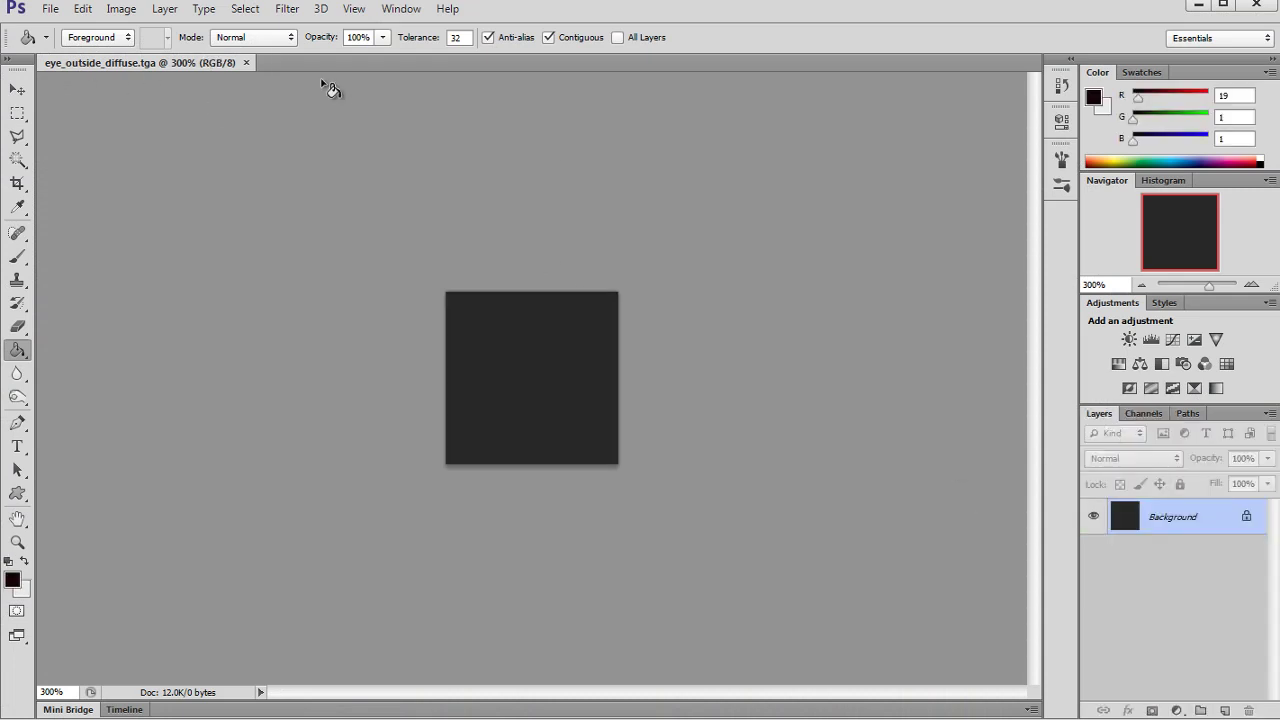
{"action": "left_click", "coordinate": [246, 63]}
- Return to Marmoset Toolbag and set eye_mat1's Specular Sharpness to 128.35, Specular Fresnel to 0.41 and Specular Intensity to 0.76
{"action": "key", "text": "alt+Tab"}
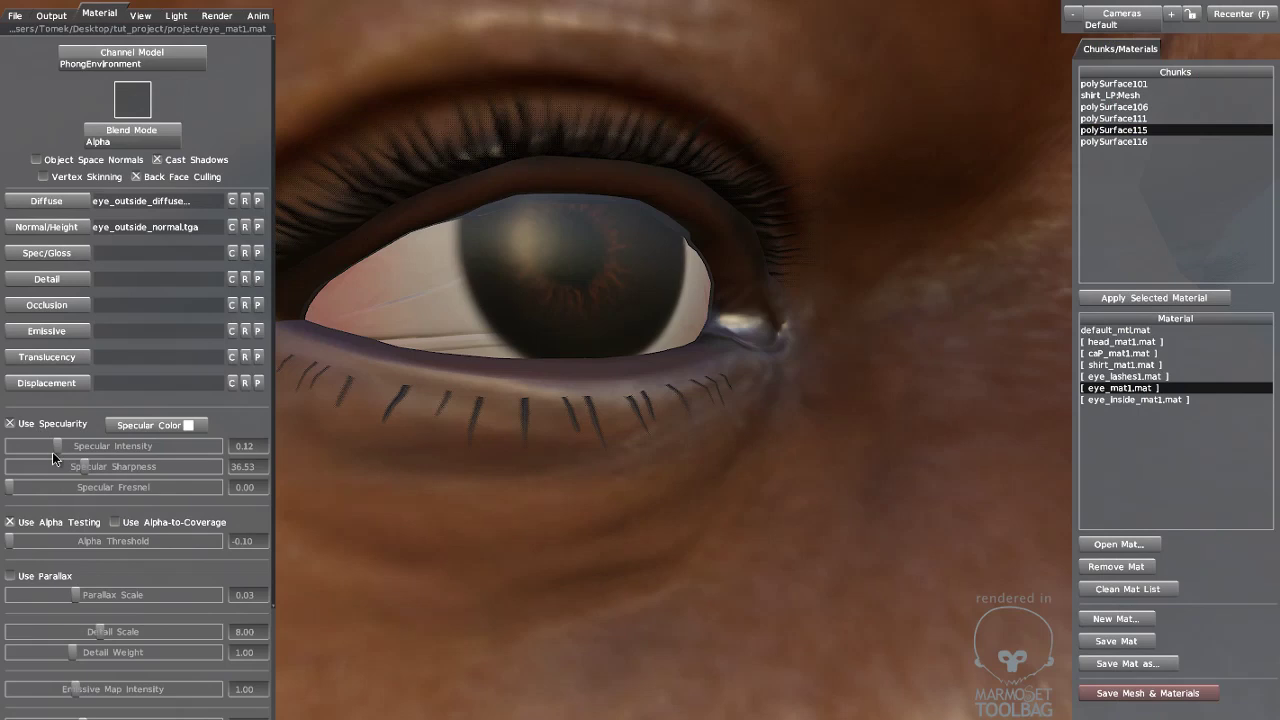
{"action": "left_click_drag", "start_coordinate": [53, 452], "coordinate": [158, 477]}
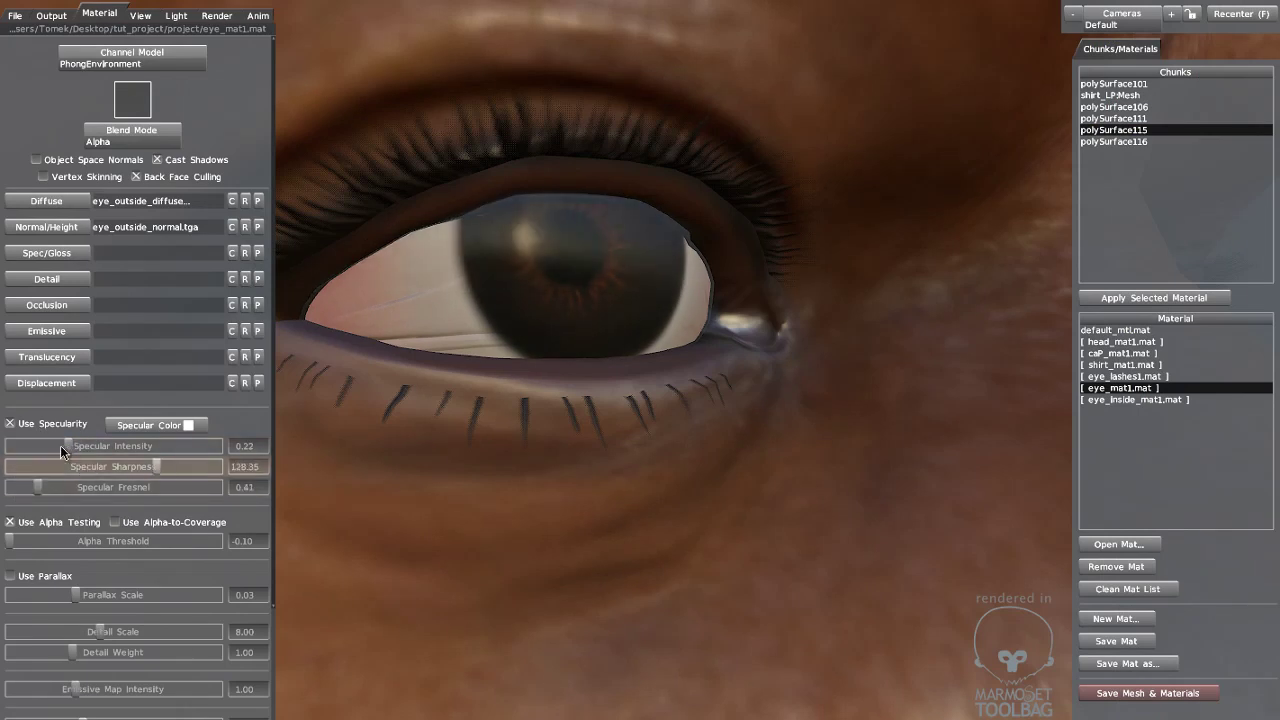
{"action": "left_click_drag", "start_coordinate": [65, 450], "coordinate": [98, 449]}
{"action": "scroll", "coordinate": [694, 334], "scroll_direction": "down", "scroll_amount": 5}
{"action": "middle_click_drag", "start_coordinate": [694, 334], "coordinate": [600, 336]}
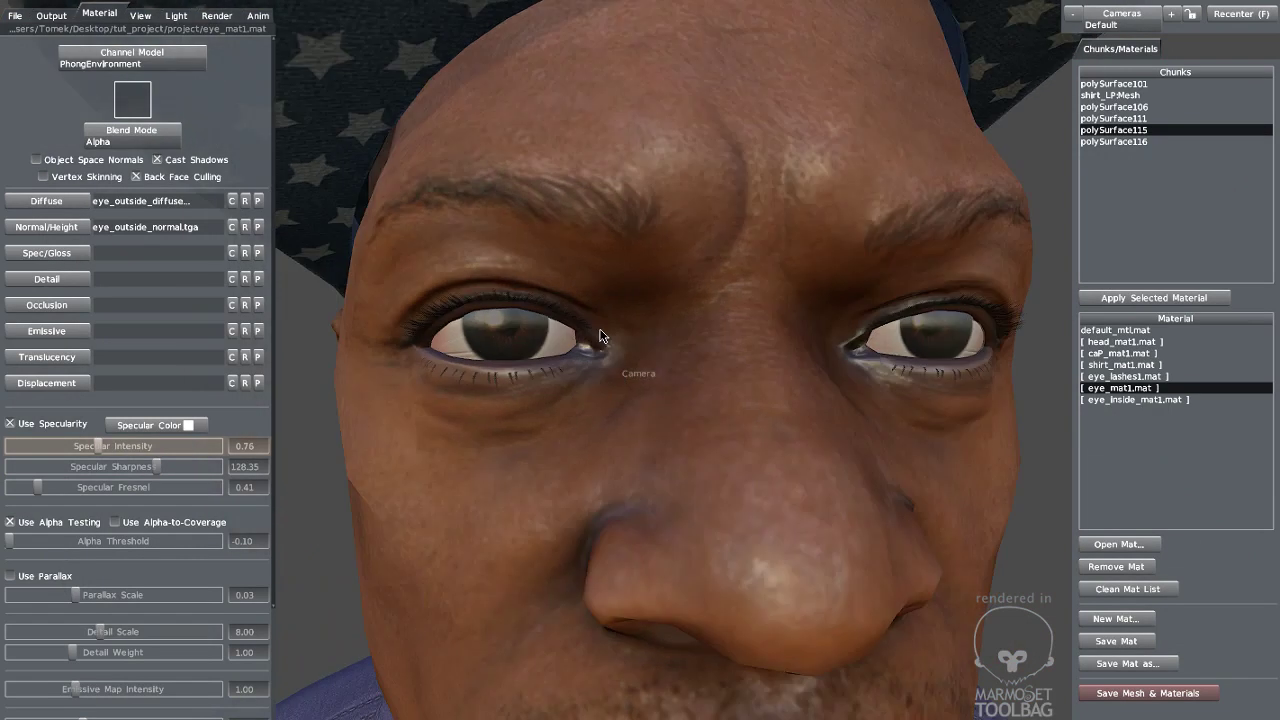
- Set eye_mat1's Specular Intensity to 0.53 and check the eyes from both sides
{"action": "mouse_move", "coordinate": [600, 336]}
{"action": "left_mouse_down"}
{"action": "mouse_move", "coordinate": [529, 320]}
{"action": "mouse_move", "coordinate": [454, 338]}
{"action": "mouse_move", "coordinate": [423, 323]}
{"action": "mouse_move", "coordinate": [559, 307]}
{"action": "mouse_move", "coordinate": [583, 256]}
{"action": "mouse_move", "coordinate": [659, 322]}
{"action": "mouse_move", "coordinate": [595, 335]}
{"action": "mouse_move", "coordinate": [600, 325]}
{"action": "left_mouse_up"}
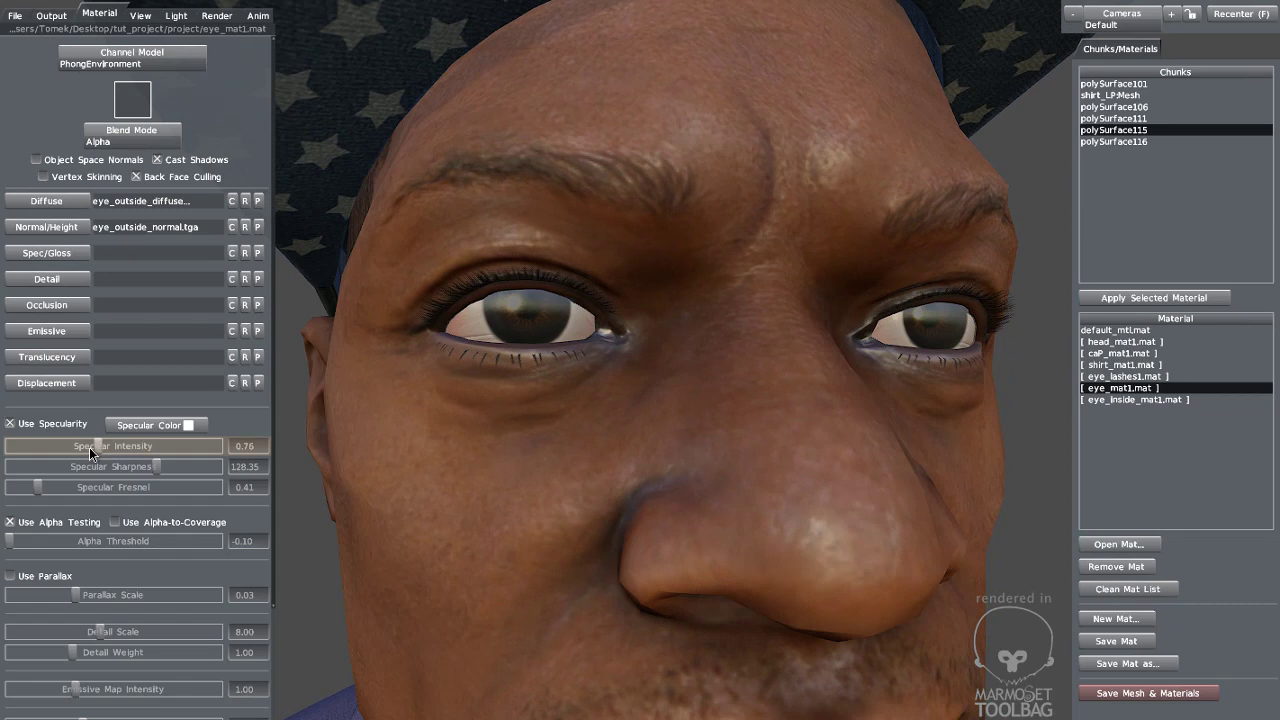
{"action": "left_click_drag", "start_coordinate": [89, 447], "coordinate": [88, 452]}
{"action": "right_click_drag", "start_coordinate": [827, 397], "coordinate": [776, 320]}
{"action": "left_click_drag", "start_coordinate": [776, 320], "coordinate": [637, 320]}
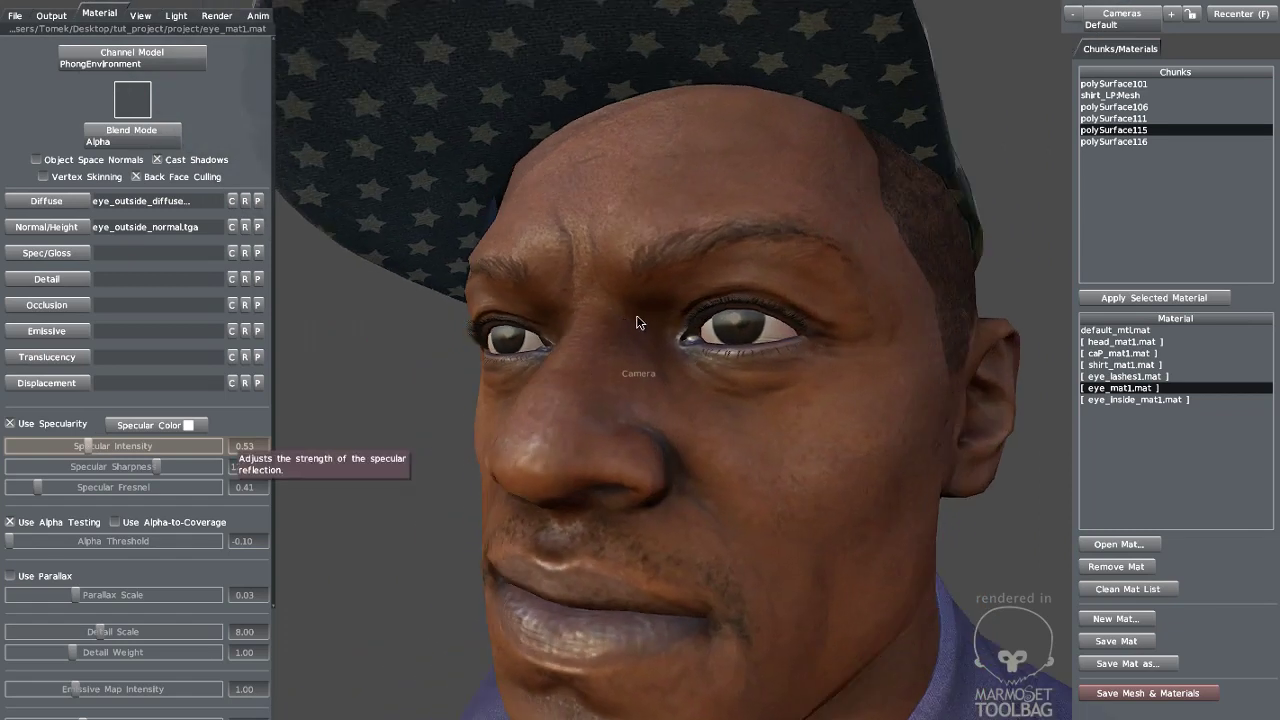
{"action": "right_click_drag", "start_coordinate": [637, 320], "coordinate": [811, 402]}
{"action": "left_click_drag", "start_coordinate": [810, 401], "coordinate": [769, 389]}
{"action": "right_click_drag", "start_coordinate": [769, 389], "coordinate": [784, 407]}
- Select eye_inside_mat1.mat and browse the project folder for its Normal/Height map
{"action": "left_click", "coordinate": [1117, 400]}
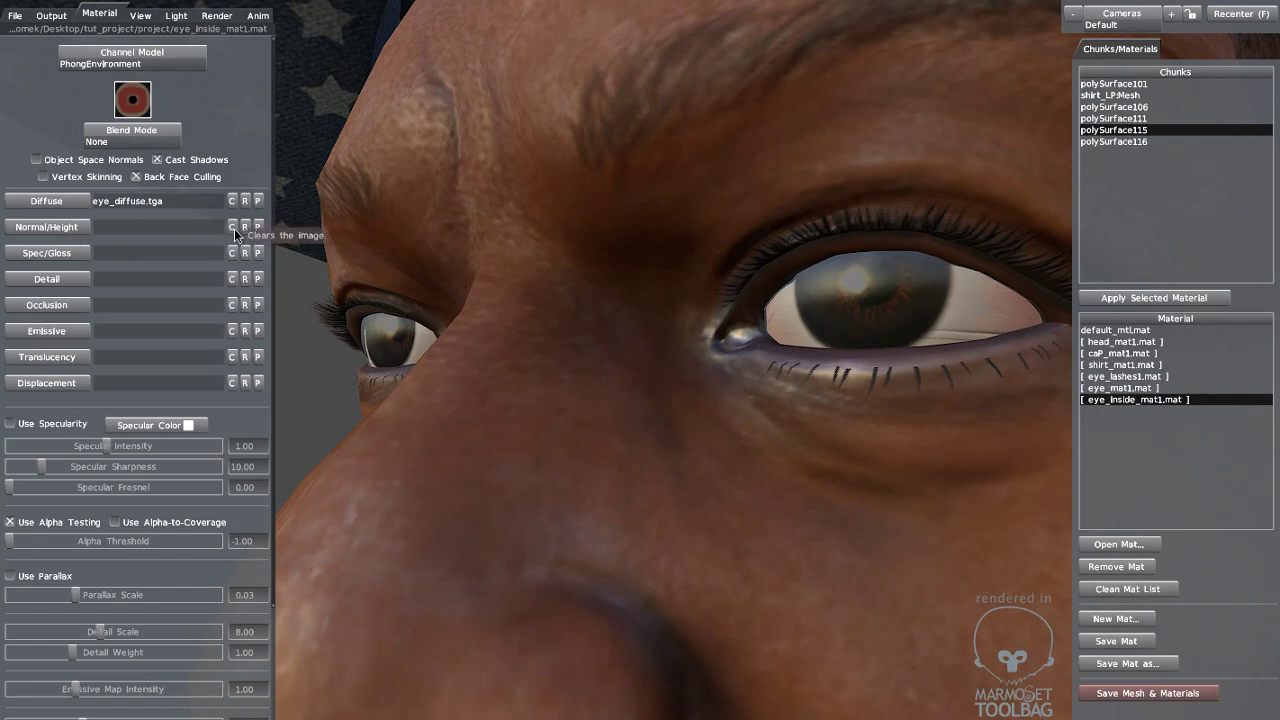
{"action": "left_click", "coordinate": [160, 227]}
{"action": "type", "text": "eye_"}
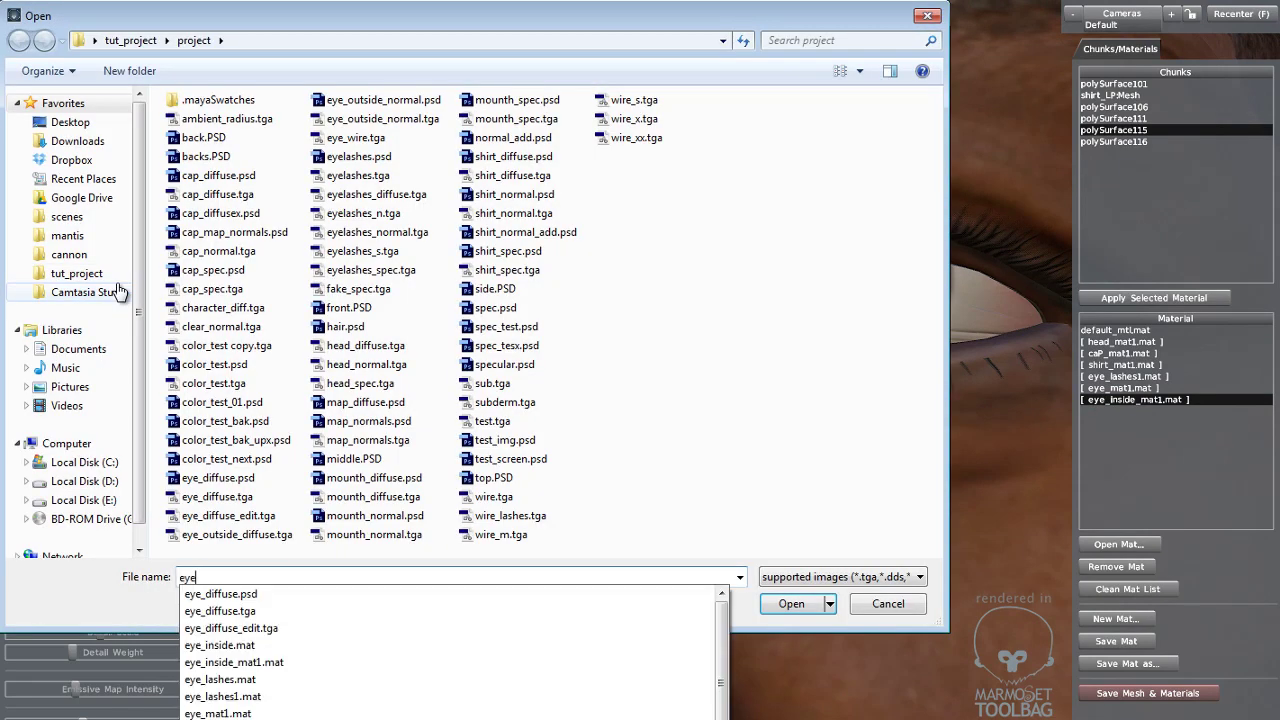
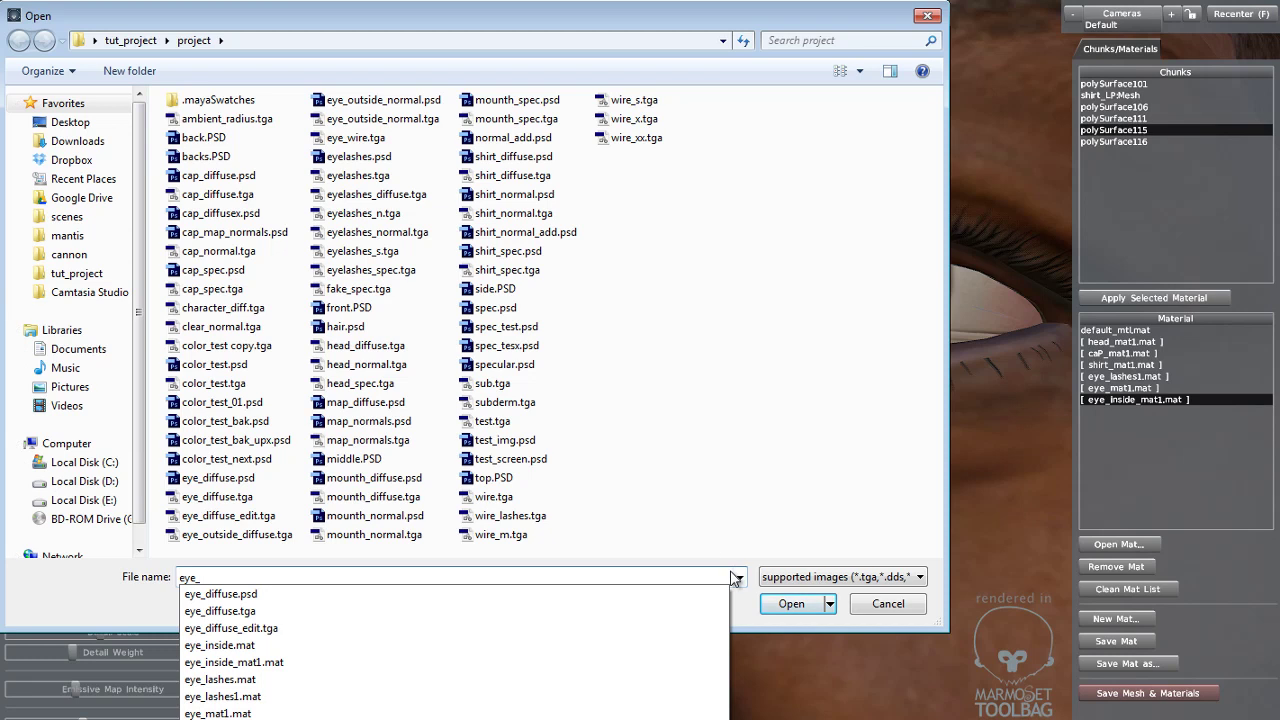
{"action": "left_click", "coordinate": [754, 478]}
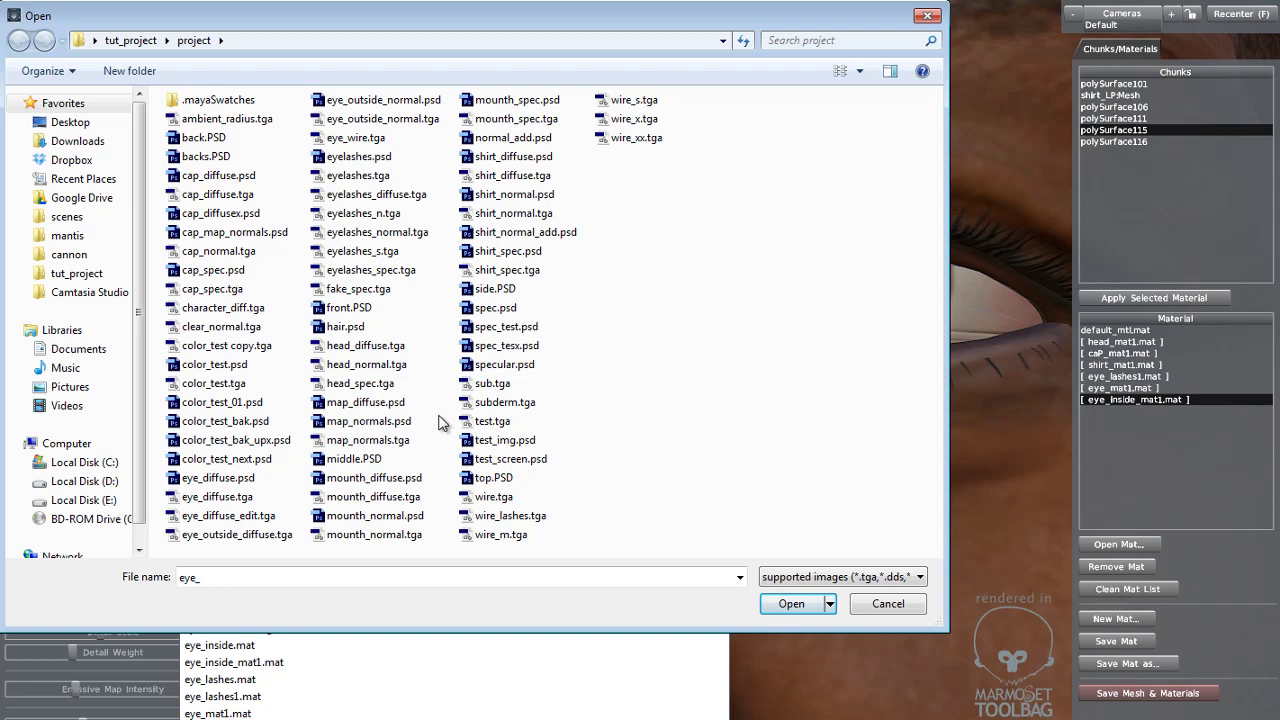
{"action": "left_click", "coordinate": [363, 214]}
{"action": "left_click", "coordinate": [816, 604]}
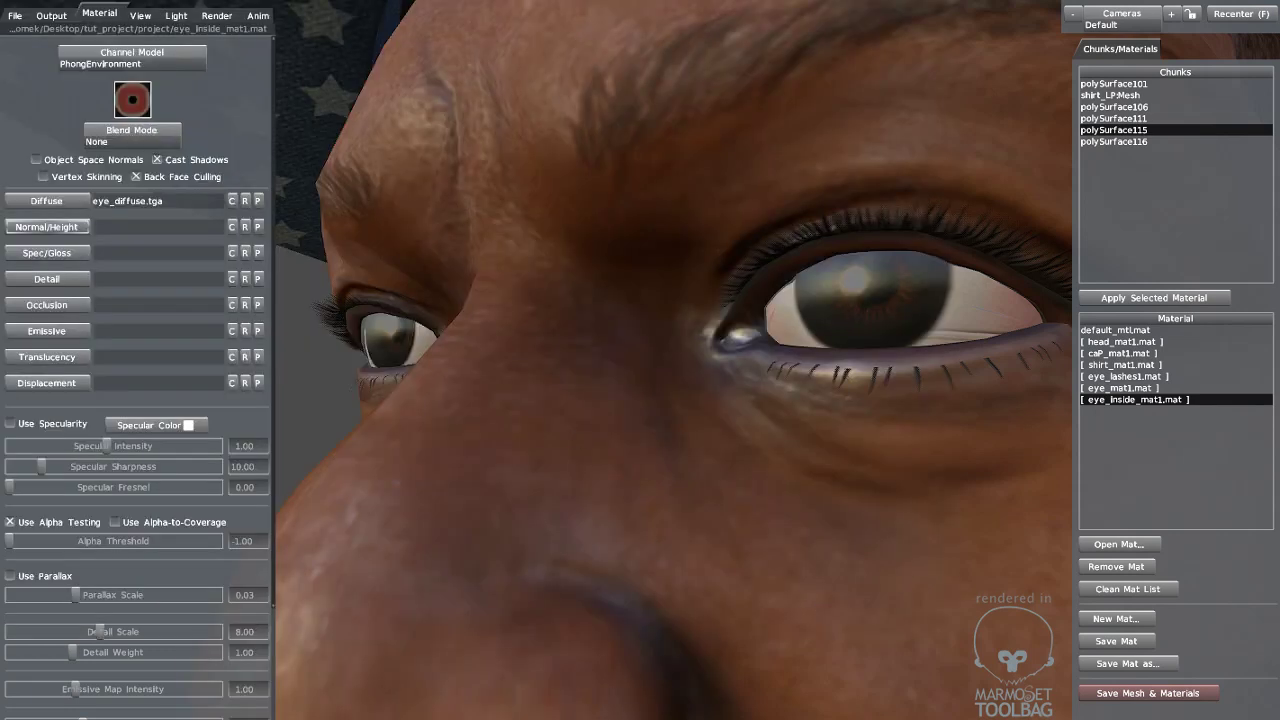
- Switch to Photoshop, create a 64 x 64 pixel document and fill it with the flat normal colour RGB 127, 127, 255
{"action": "key", "text": "alt+Tab"}
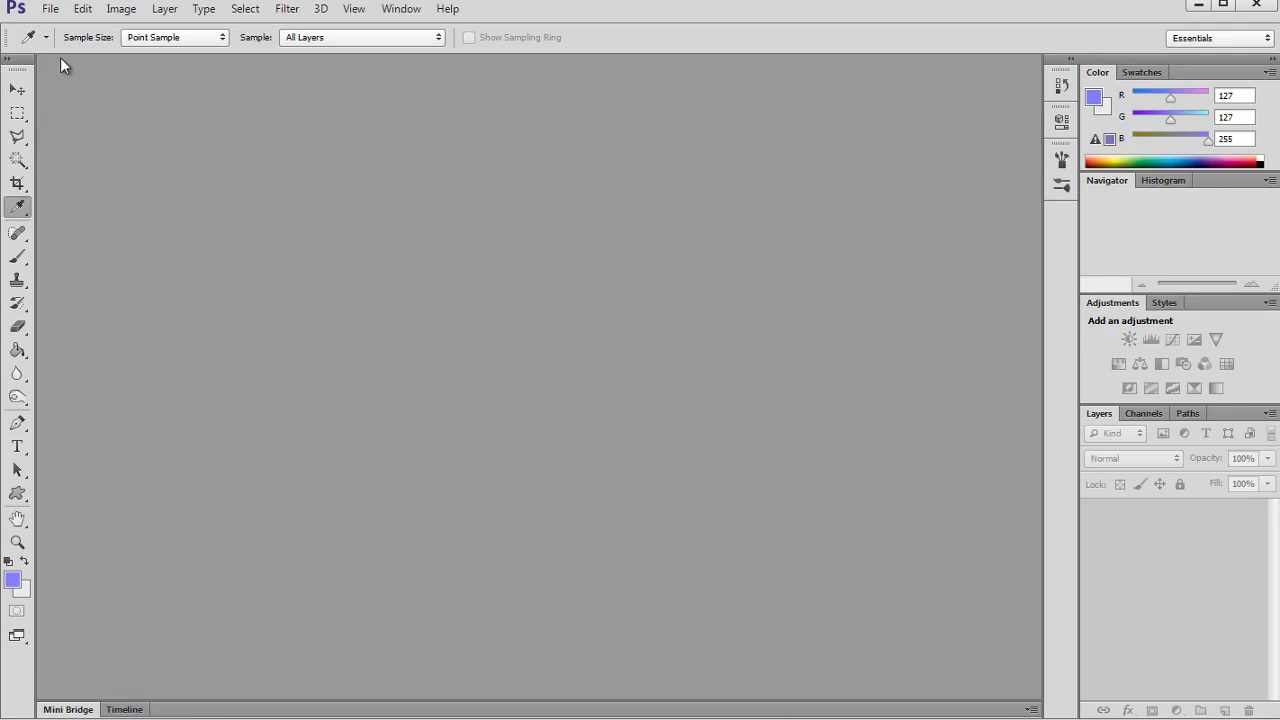
{"action": "left_click", "coordinate": [50, 10]}
{"action": "left_click", "coordinate": [62, 28]}
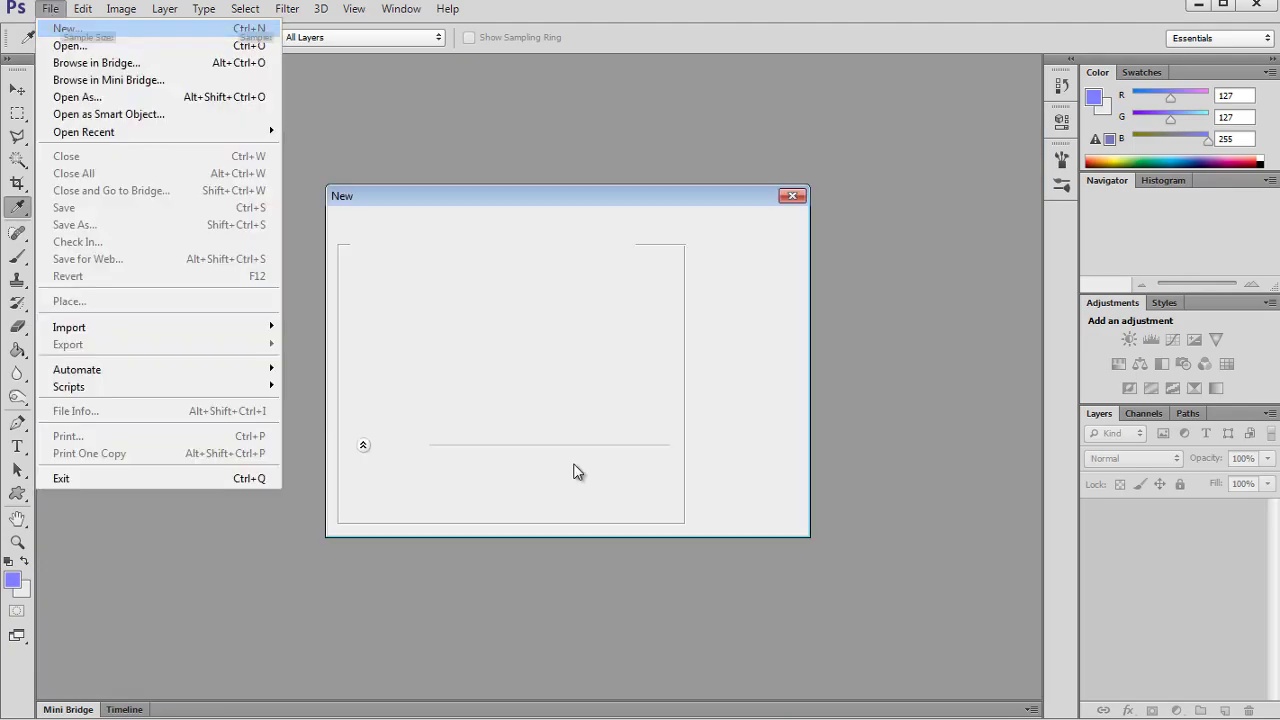
{"action": "double_click", "coordinate": [506, 303]}
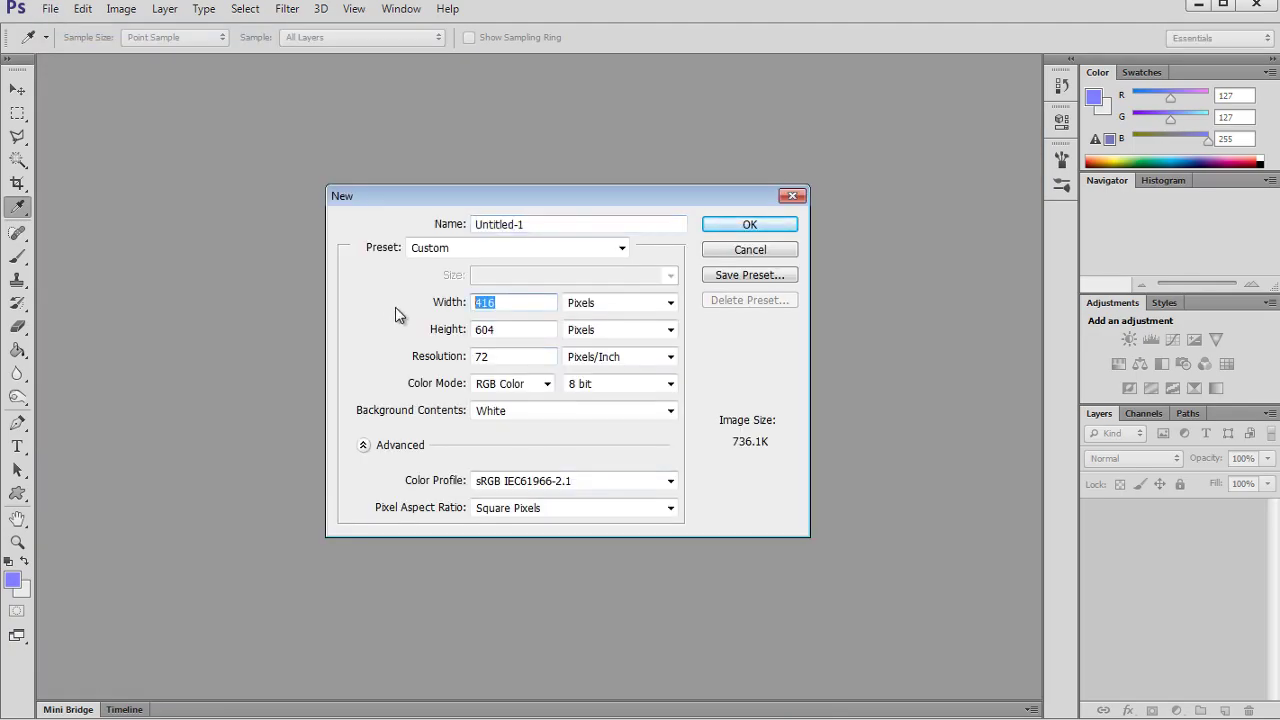
{"action": "type", "text": "64"}
{"action": "key", "text": "Tab"}
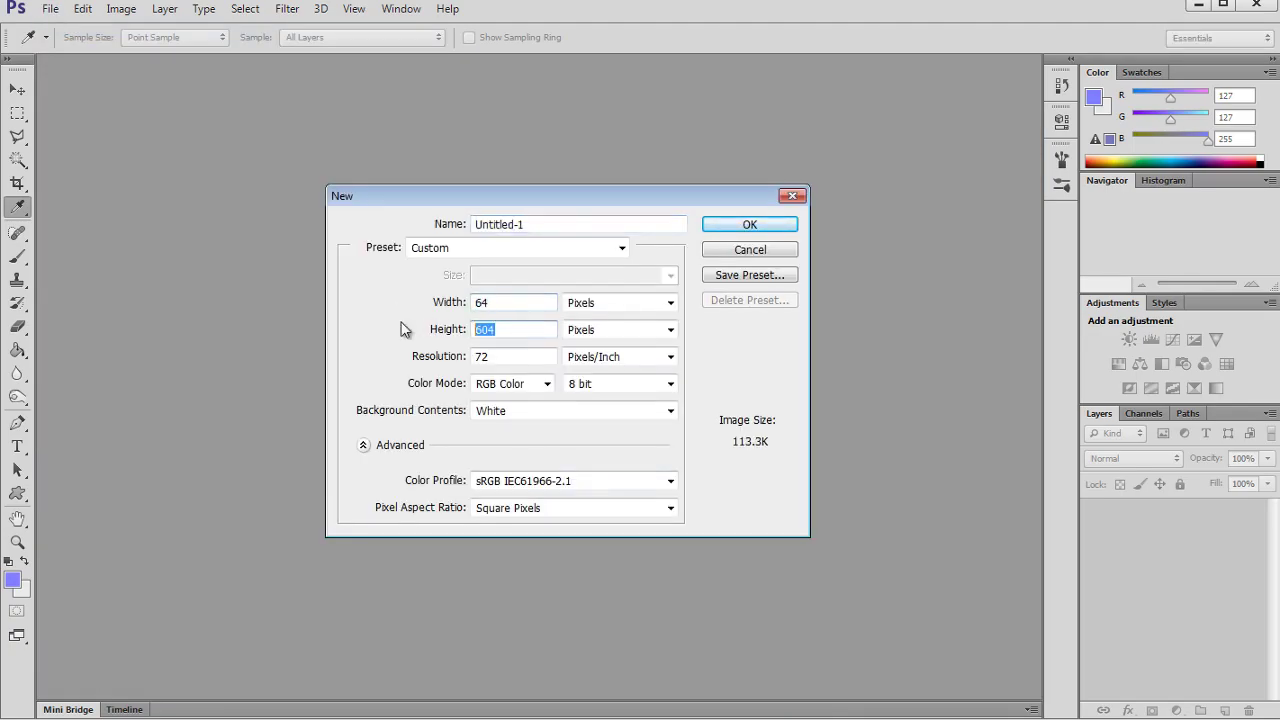
{"action": "type", "text": "64"}
{"action": "left_click", "coordinate": [749, 225]}
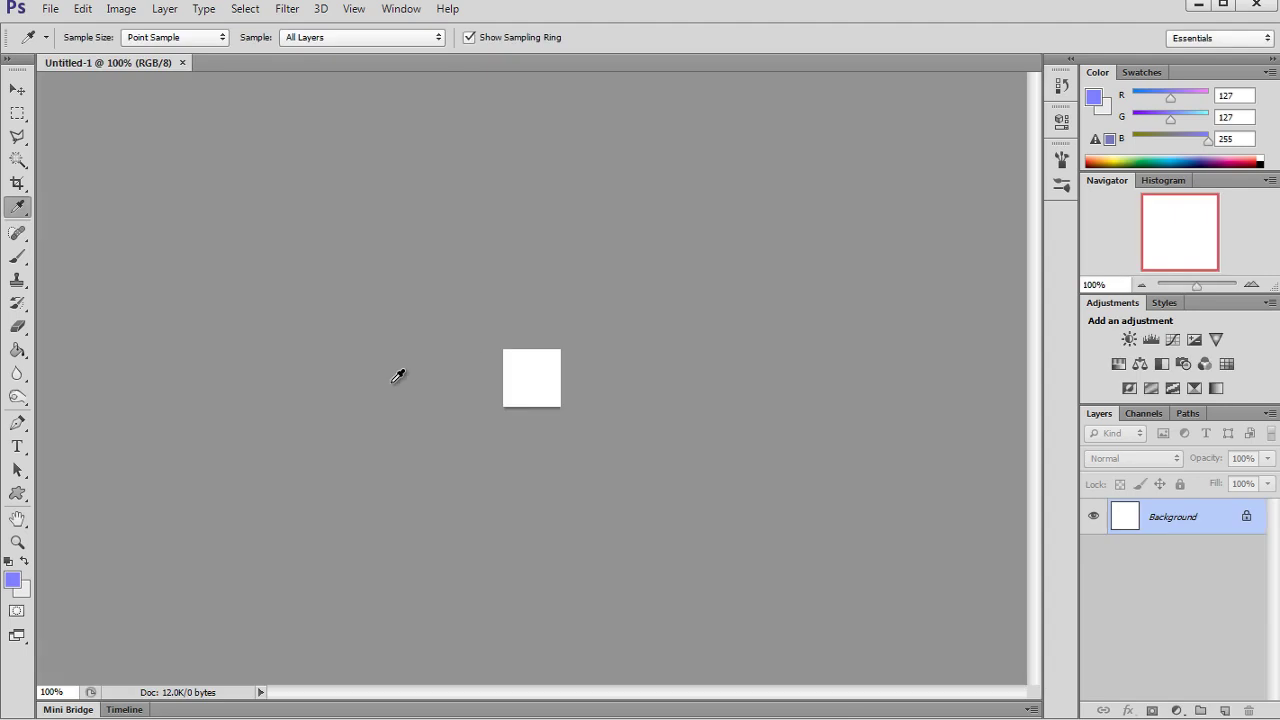
{"action": "left_click", "coordinate": [17, 350]}
{"action": "left_click", "coordinate": [551, 388]}
- Save the image as clear_normal.tga at 24 bits/pixel, replacing the existing file
{"action": "key", "text": "ctrl+shift+s"}
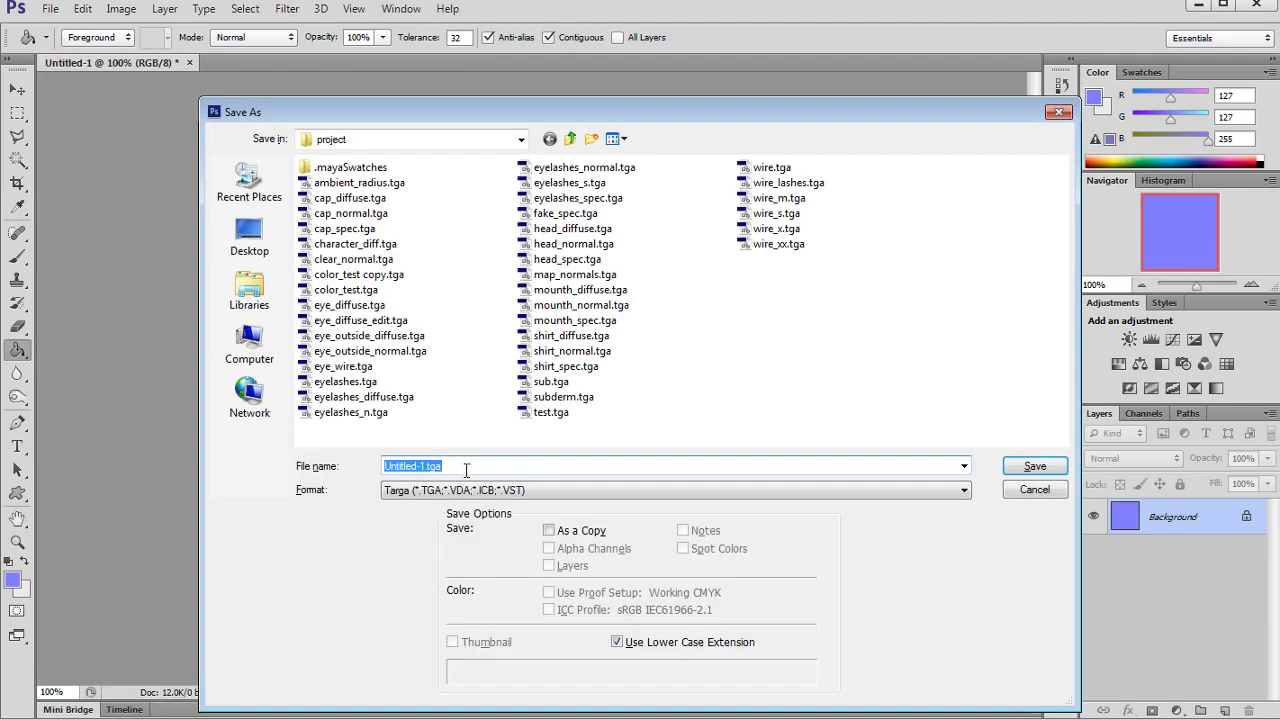
{"action": "left_click_drag", "start_coordinate": [466, 470], "coordinate": [341, 470]}
{"action": "type", "text": "clear"}
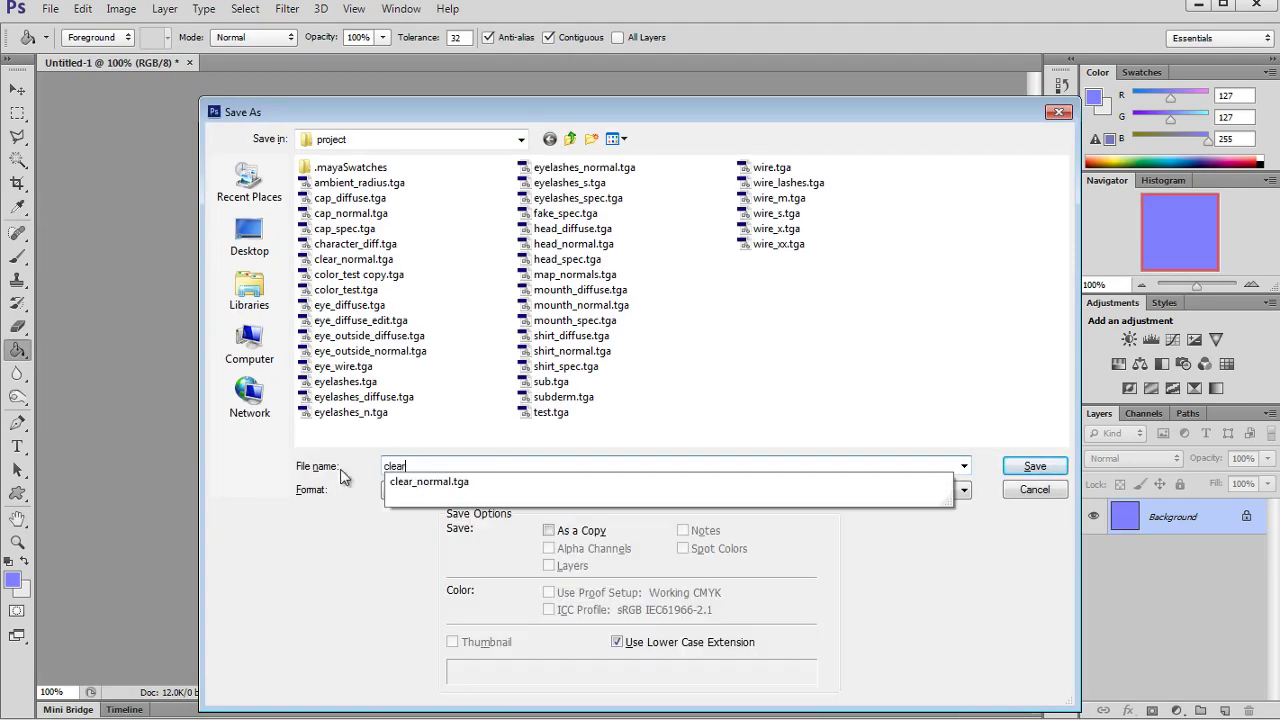
{"action": "type", "text": "_"}
{"action": "key", "text": "Down"}
{"action": "key", "text": "Return"}
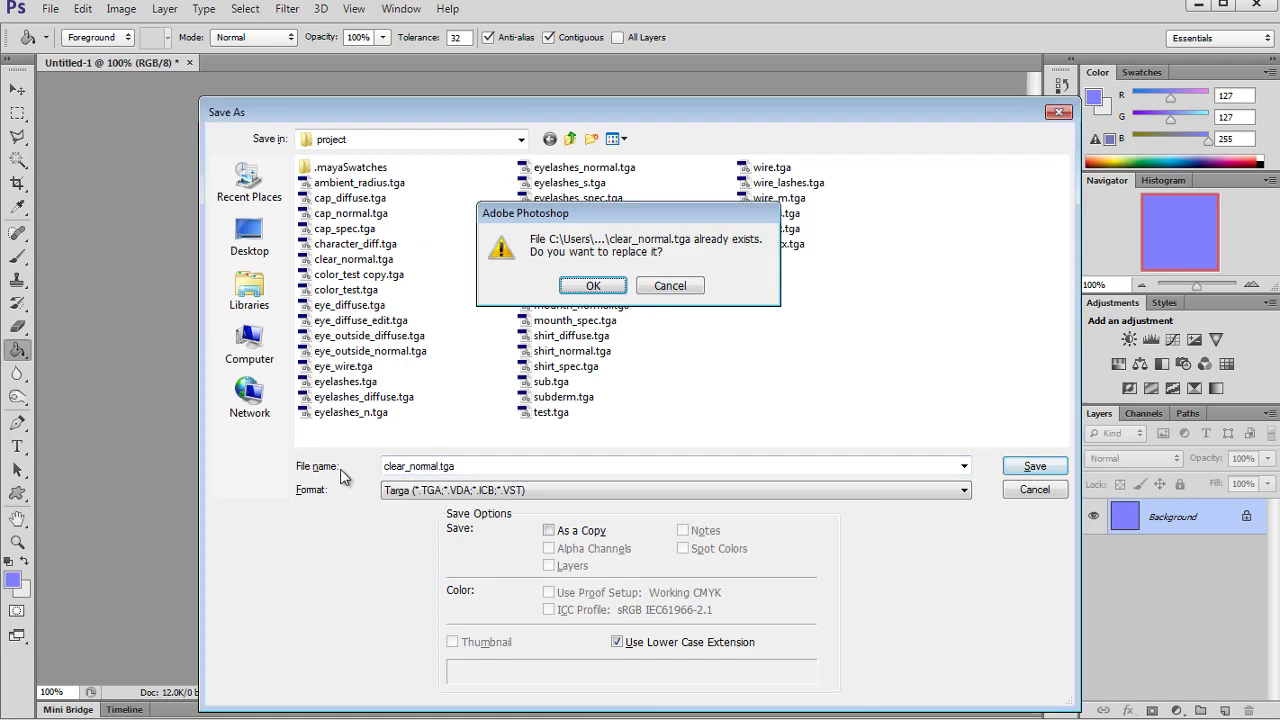
{"action": "key", "text": "Return"}
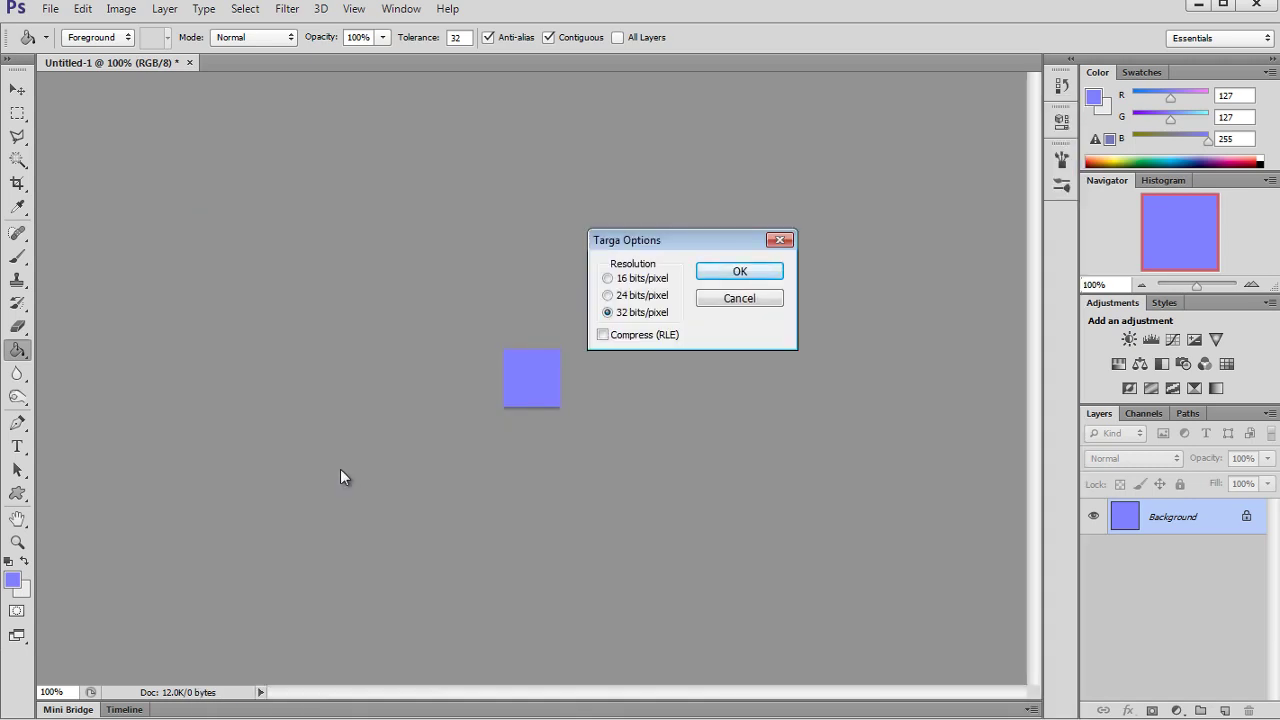
{"action": "left_click", "coordinate": [645, 295]}
{"action": "left_click", "coordinate": [740, 273]}
- Return to Marmoset Toolbag and load clear_normal.tga as eye_inside_mat1's Normal/Height map
{"action": "key", "text": "alt+Tab"}
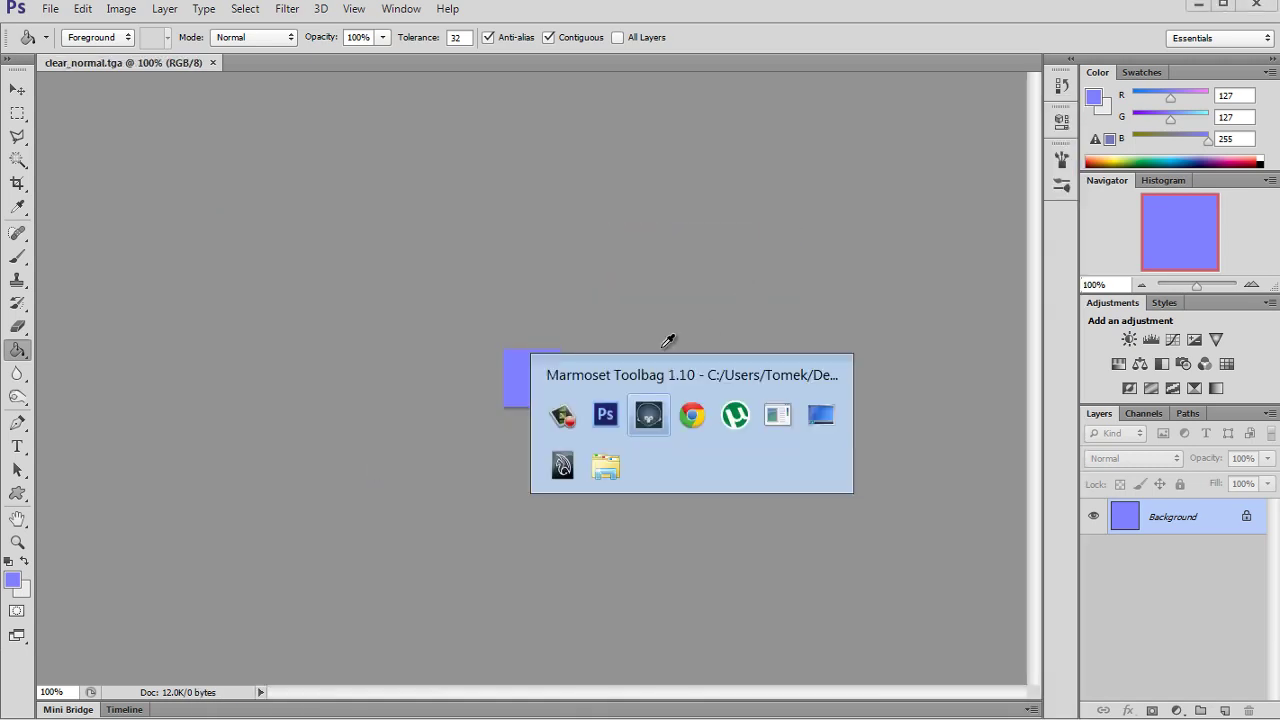
{"action": "left_click", "coordinate": [60, 228]}
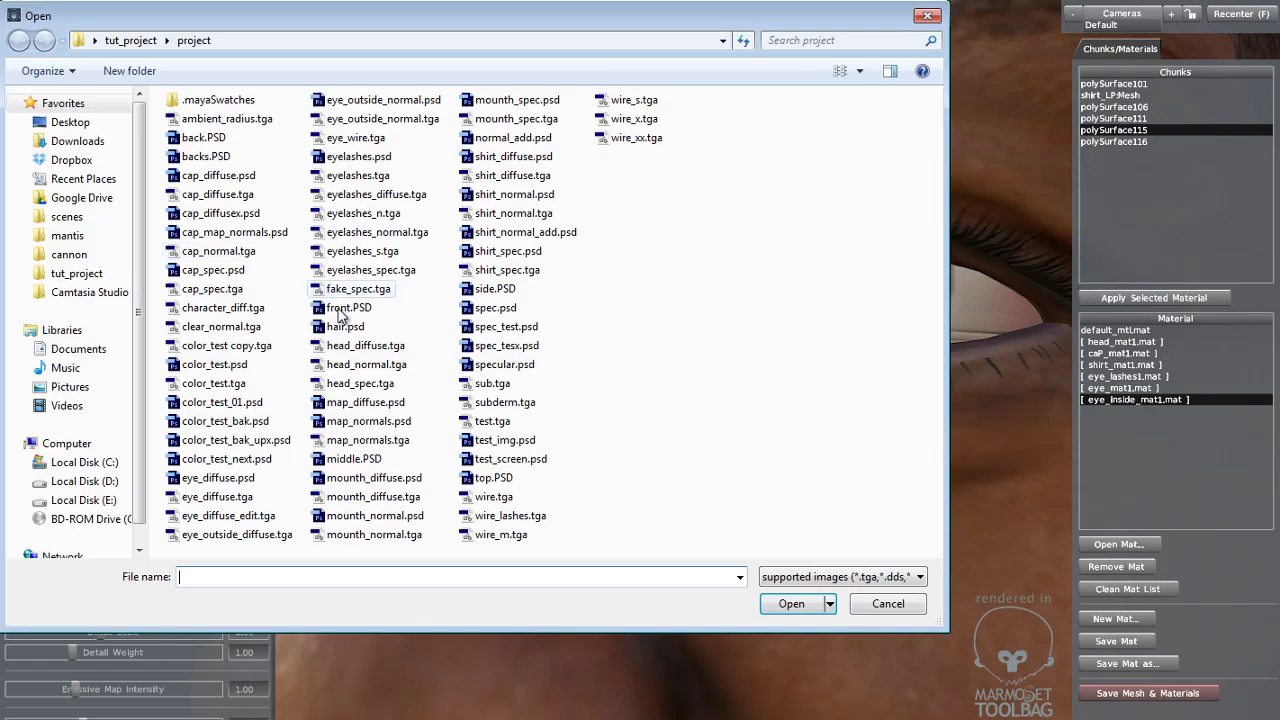
{"action": "type", "text": "clea"}
{"action": "key", "text": "Down"}
{"action": "key", "text": "Return"}
{"action": "key", "text": "Return"}
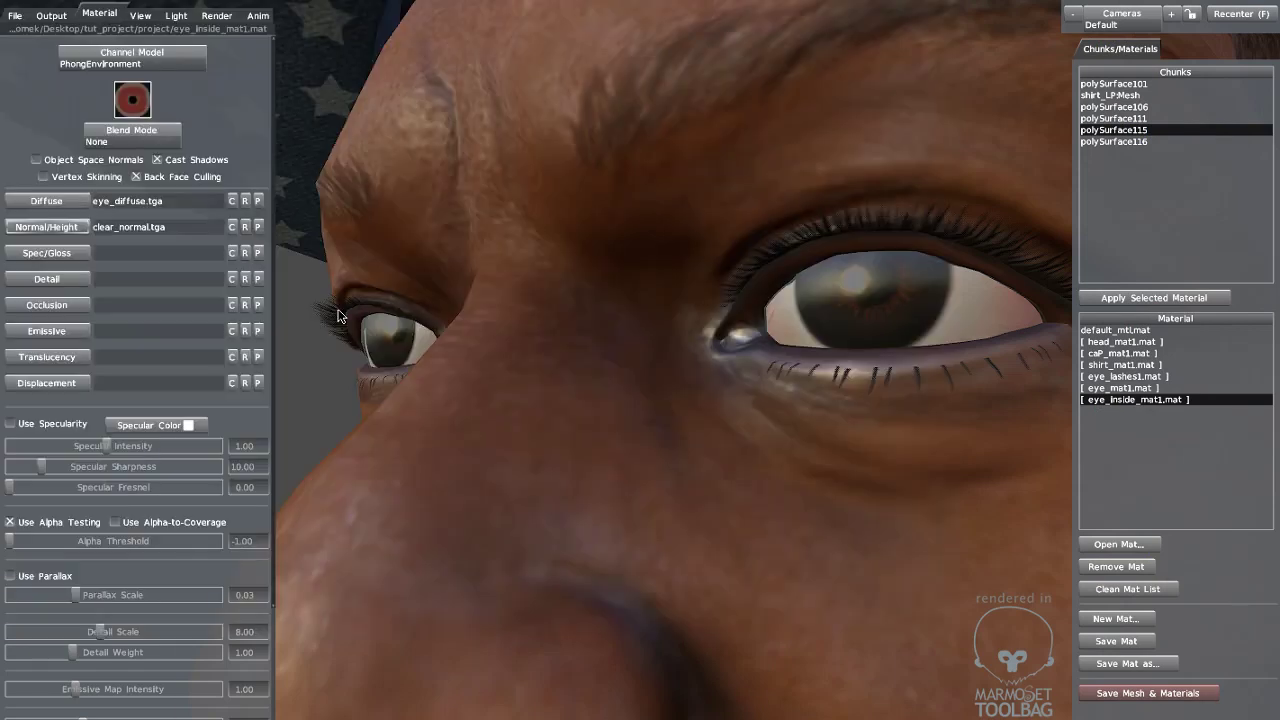
- Set eye_mat1's Specular Intensity to 1.16, Specular Sharpness to 215.89 and Specular Fresnel to 1.31
{"action": "left_click_drag", "start_coordinate": [700, 318], "coordinate": [755, 322]}
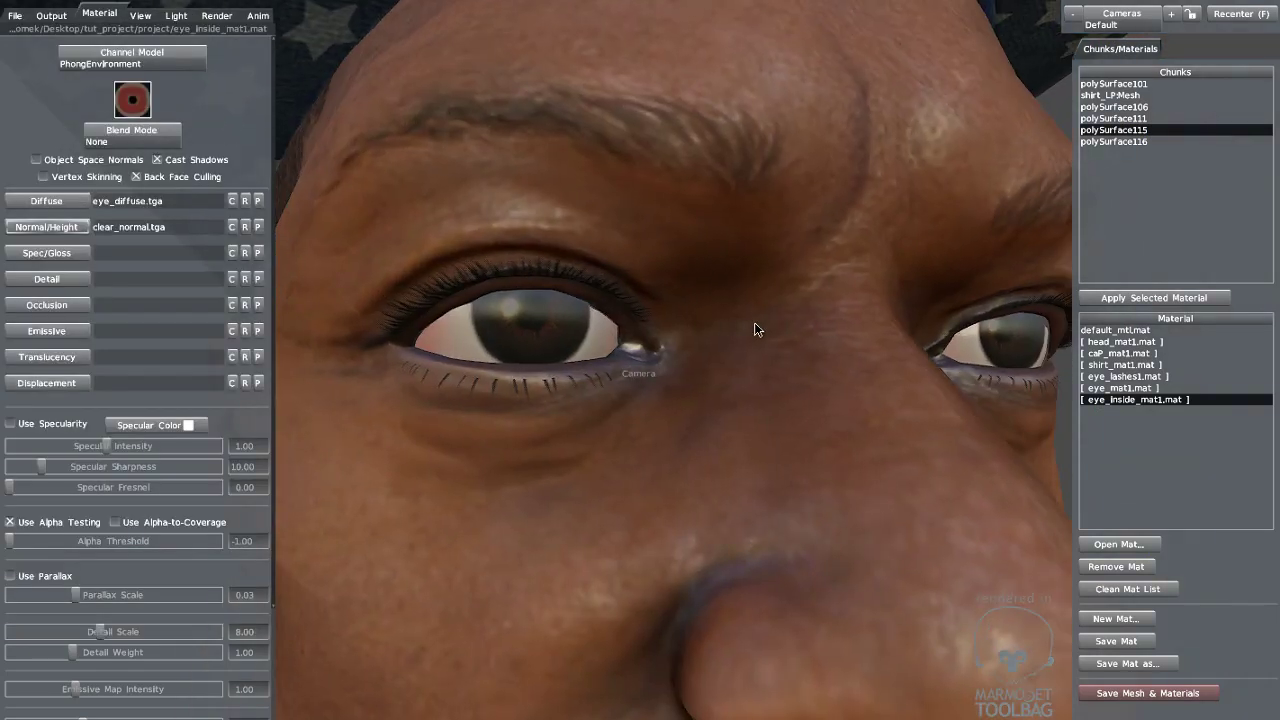
{"action": "right_click_drag", "start_coordinate": [755, 322], "coordinate": [861, 403]}
{"action": "left_click_drag", "start_coordinate": [861, 402], "coordinate": [834, 402]}
{"action": "right_click_drag", "start_coordinate": [834, 402], "coordinate": [560, 275]}
{"action": "left_click_drag", "start_coordinate": [560, 275], "coordinate": [440, 396]}
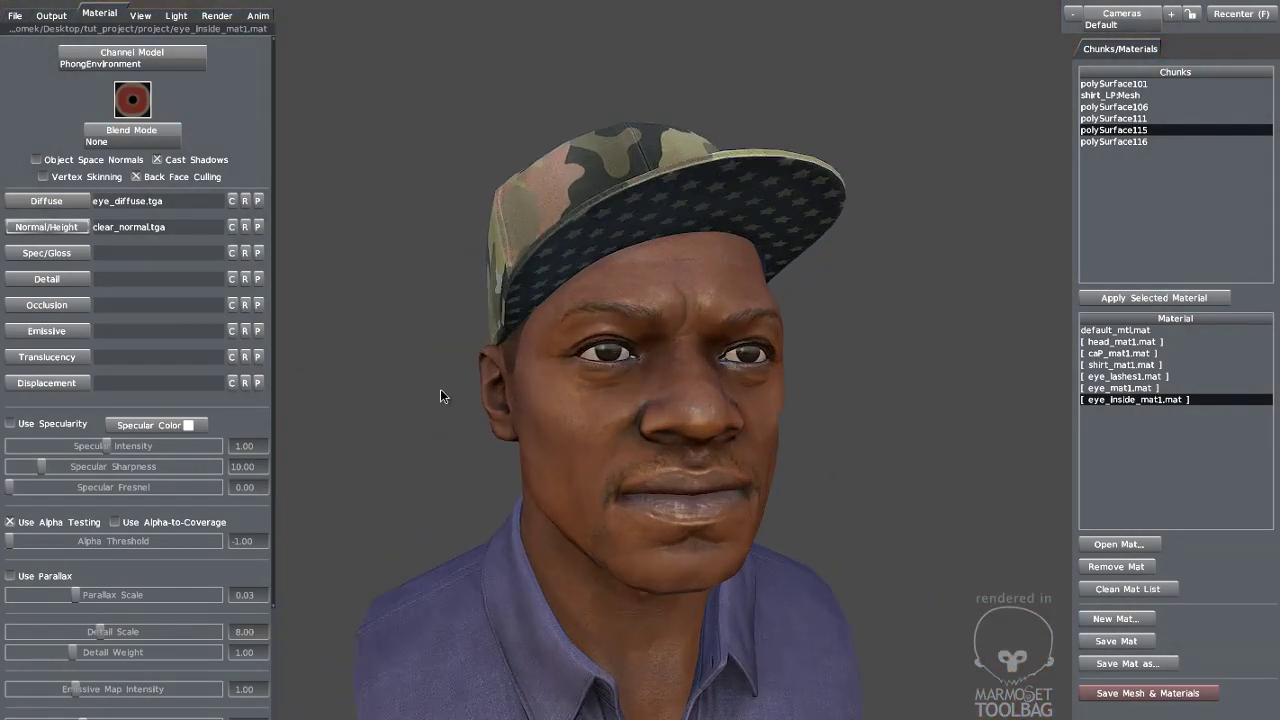
{"action": "left_click", "coordinate": [1130, 389]}
{"action": "left_click_drag", "start_coordinate": [89, 451], "coordinate": [204, 467]}
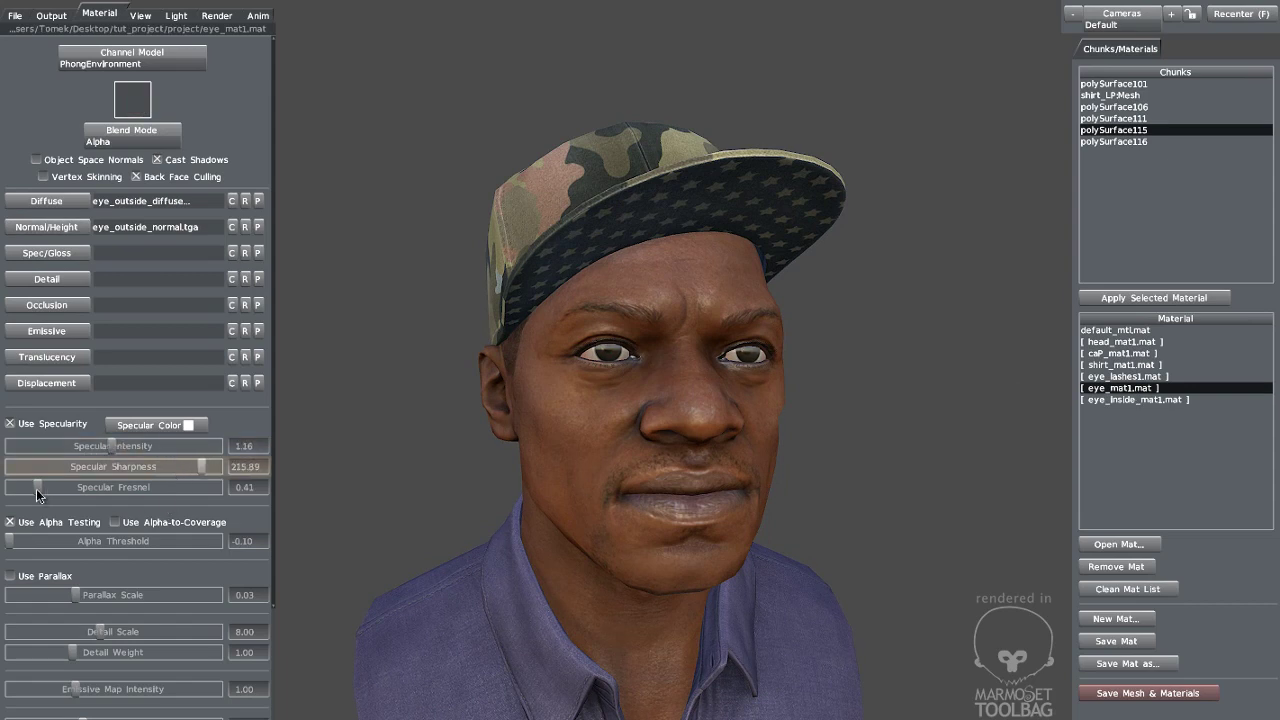
{"action": "mouse_move", "coordinate": [36, 489]}
{"action": "left_mouse_down"}
{"action": "mouse_move", "coordinate": [80, 489]}
{"action": "mouse_move", "coordinate": [56, 487]}
{"action": "left_mouse_up"}
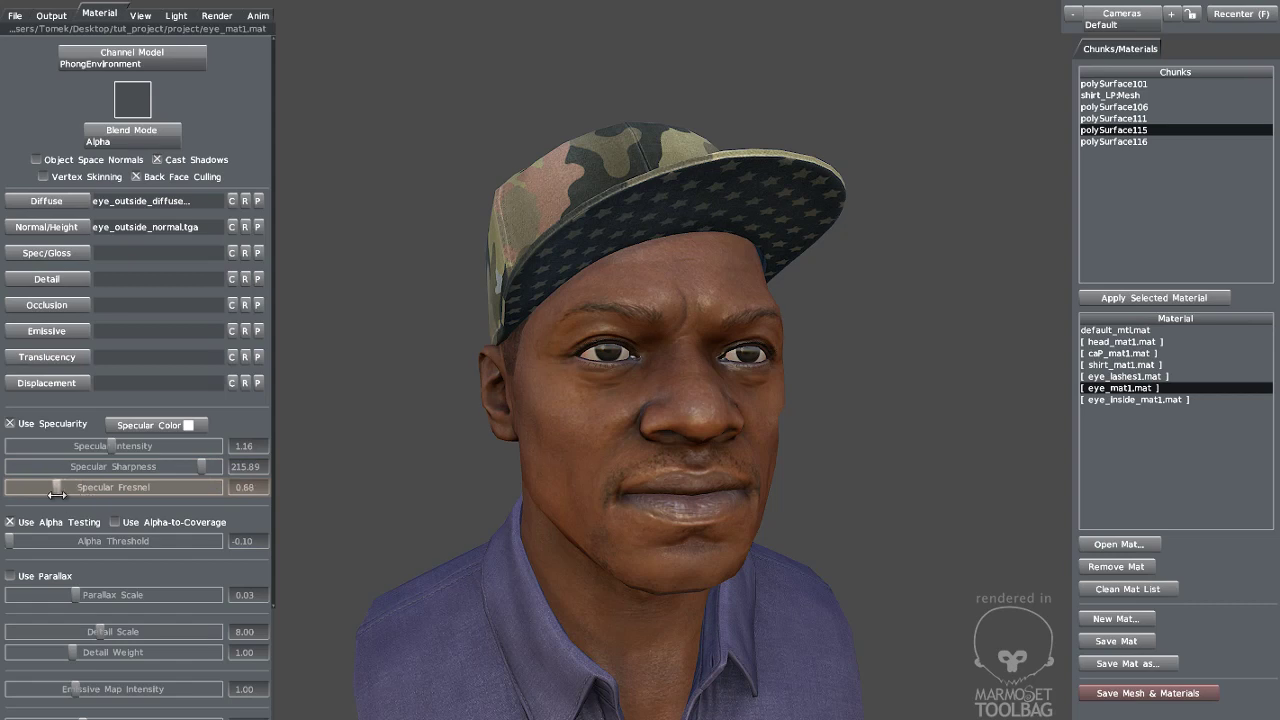
{"action": "left_click_drag", "start_coordinate": [610, 430], "coordinate": [420, 440]}
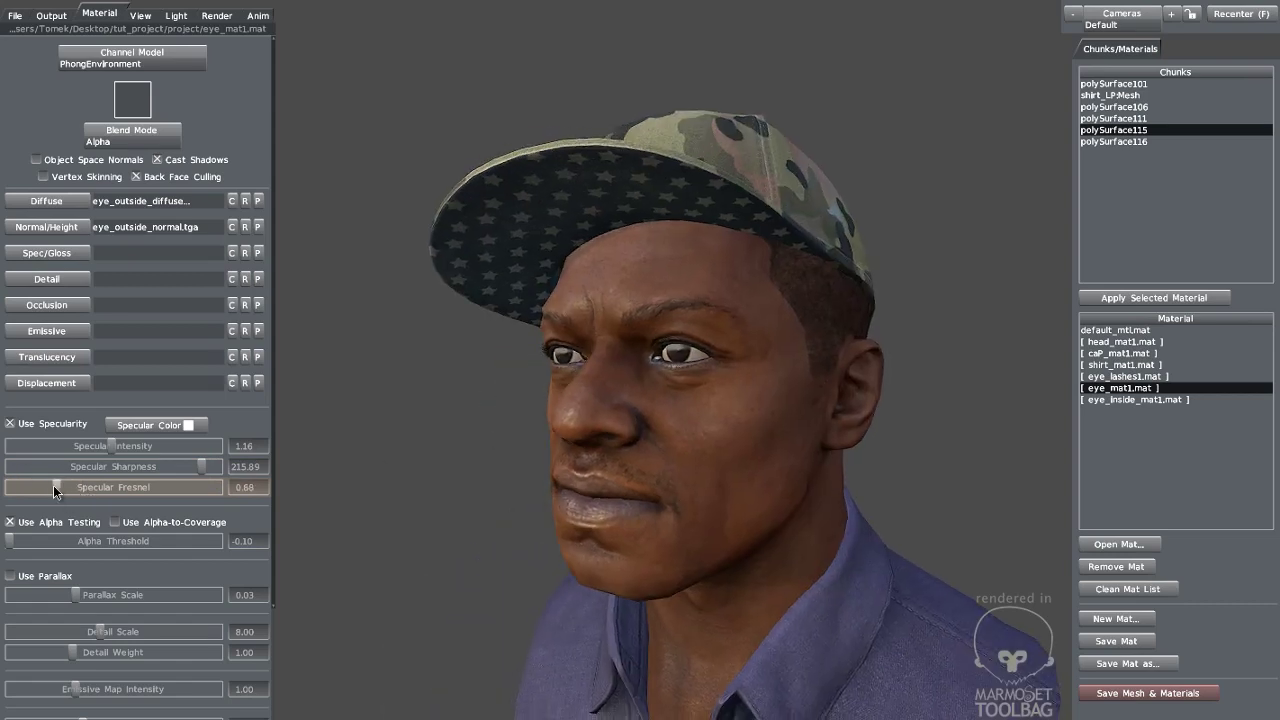
{"action": "left_click_drag", "start_coordinate": [53, 485], "coordinate": [101, 487]}
{"action": "left_click_drag", "start_coordinate": [560, 430], "coordinate": [711, 417]}
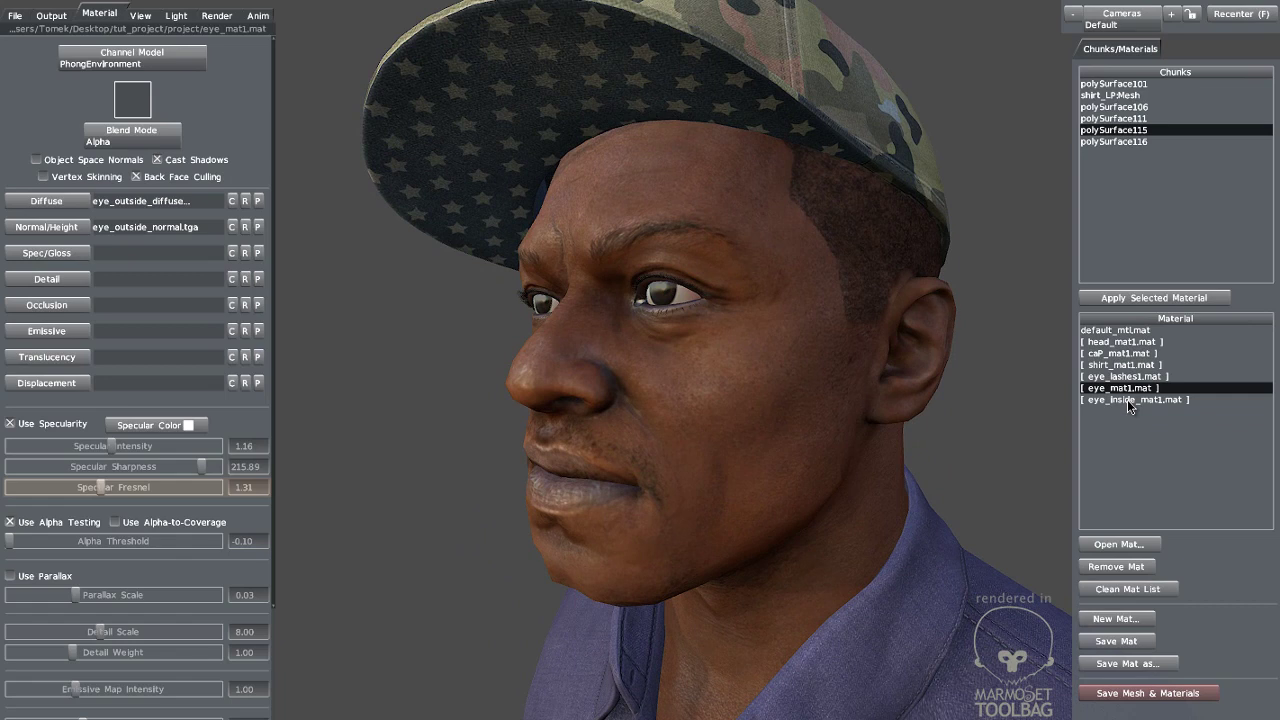
- Load subderm.tga as the Skin Tone/Mask map of head_mat1.mat
{"action": "left_click", "coordinate": [1125, 365]}
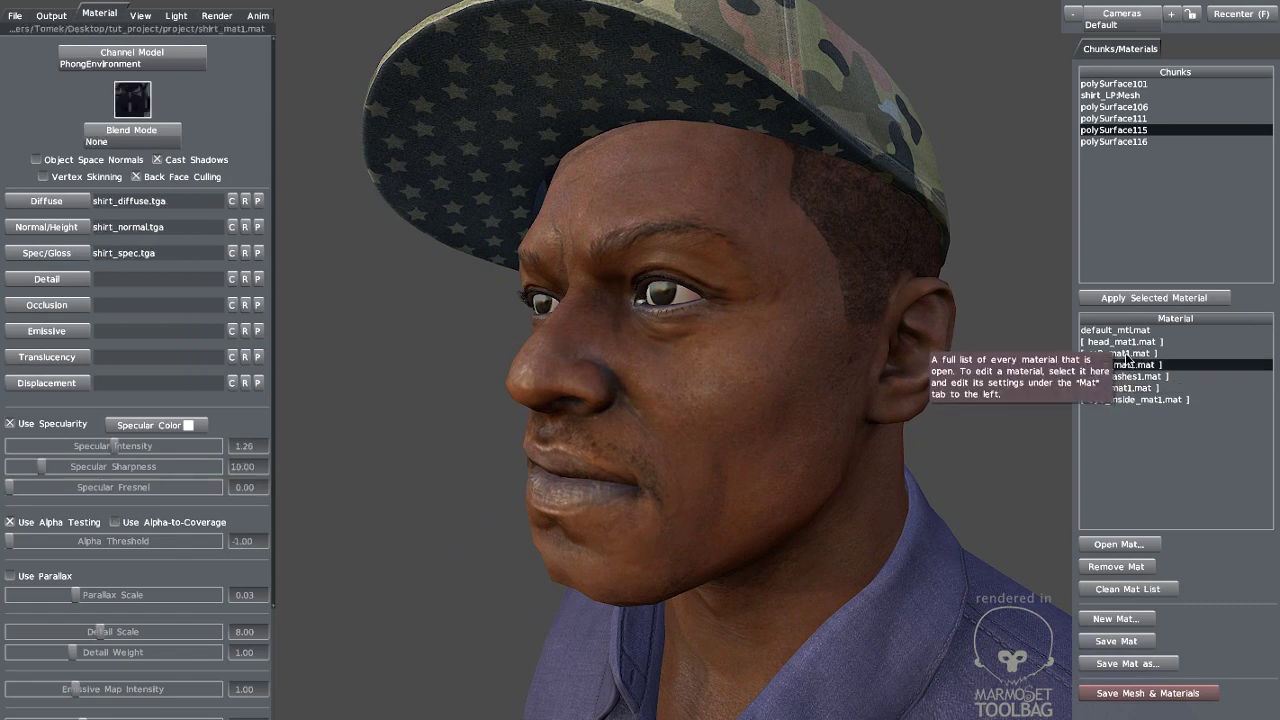
{"action": "left_click", "coordinate": [1128, 342]}
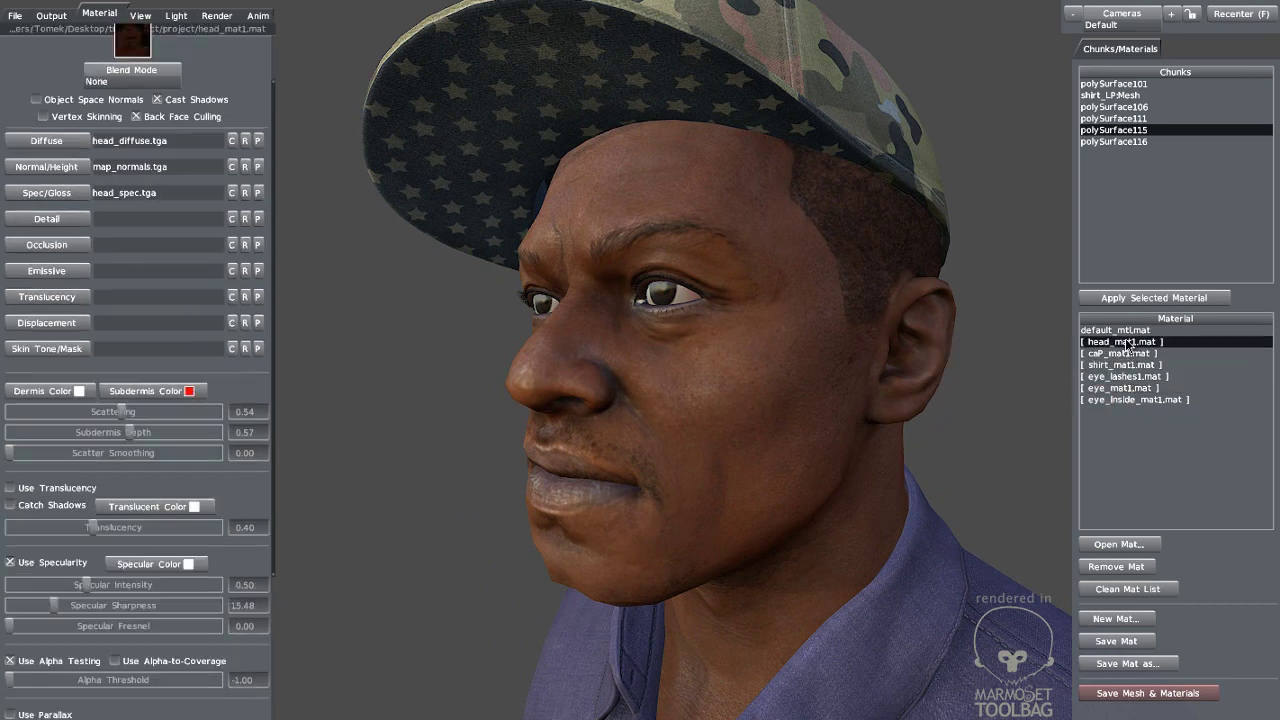
{"action": "left_click_drag", "start_coordinate": [251, 378], "coordinate": [235, 376]}
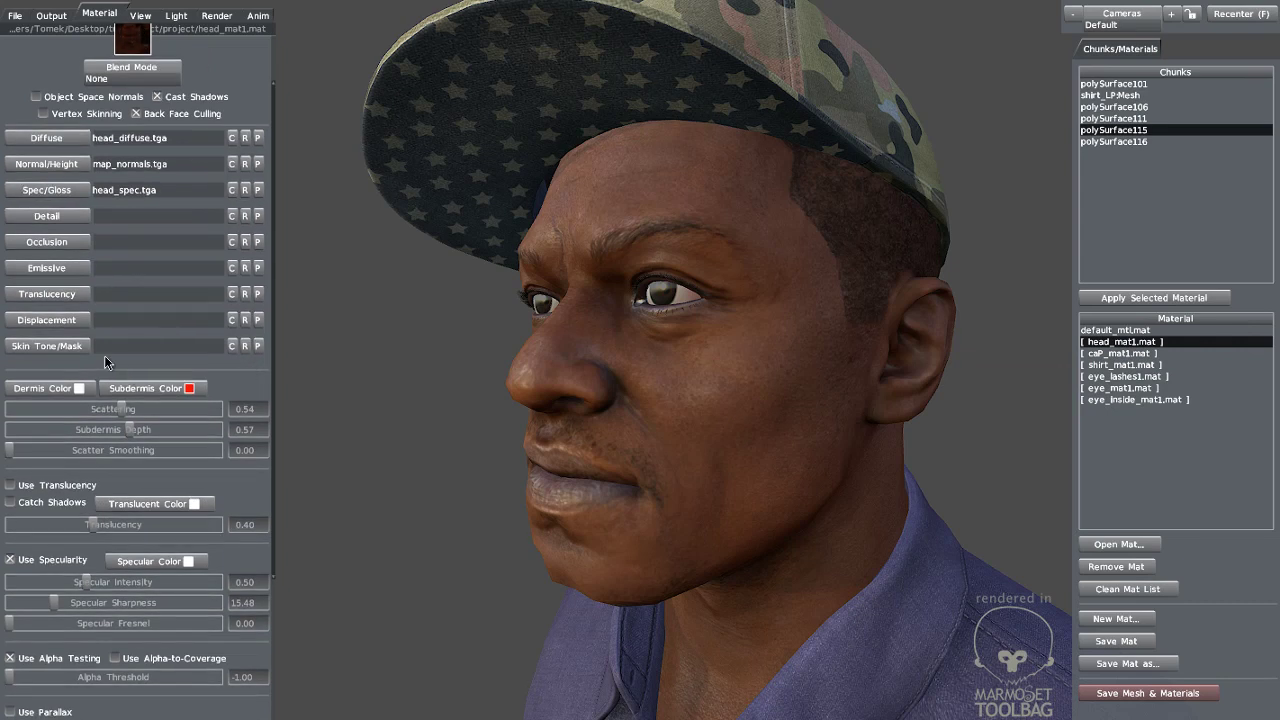
{"action": "left_click", "coordinate": [42, 348]}
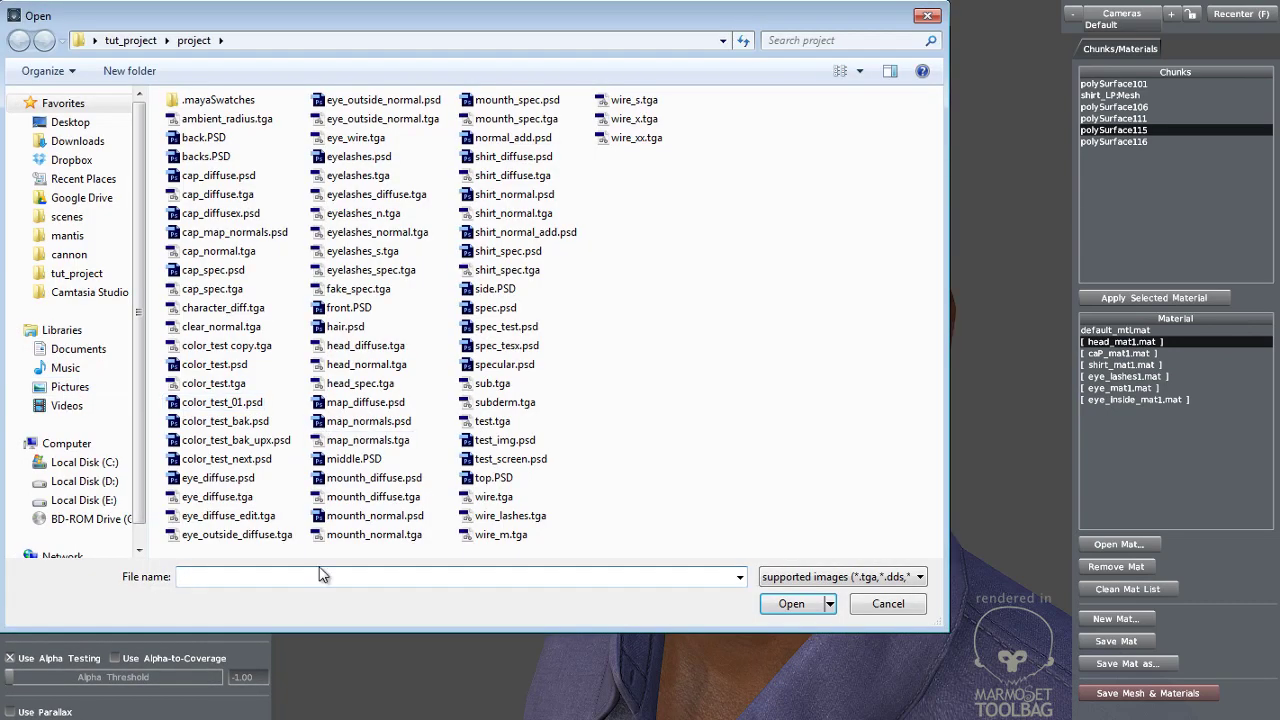
{"action": "type", "text": "sub"}
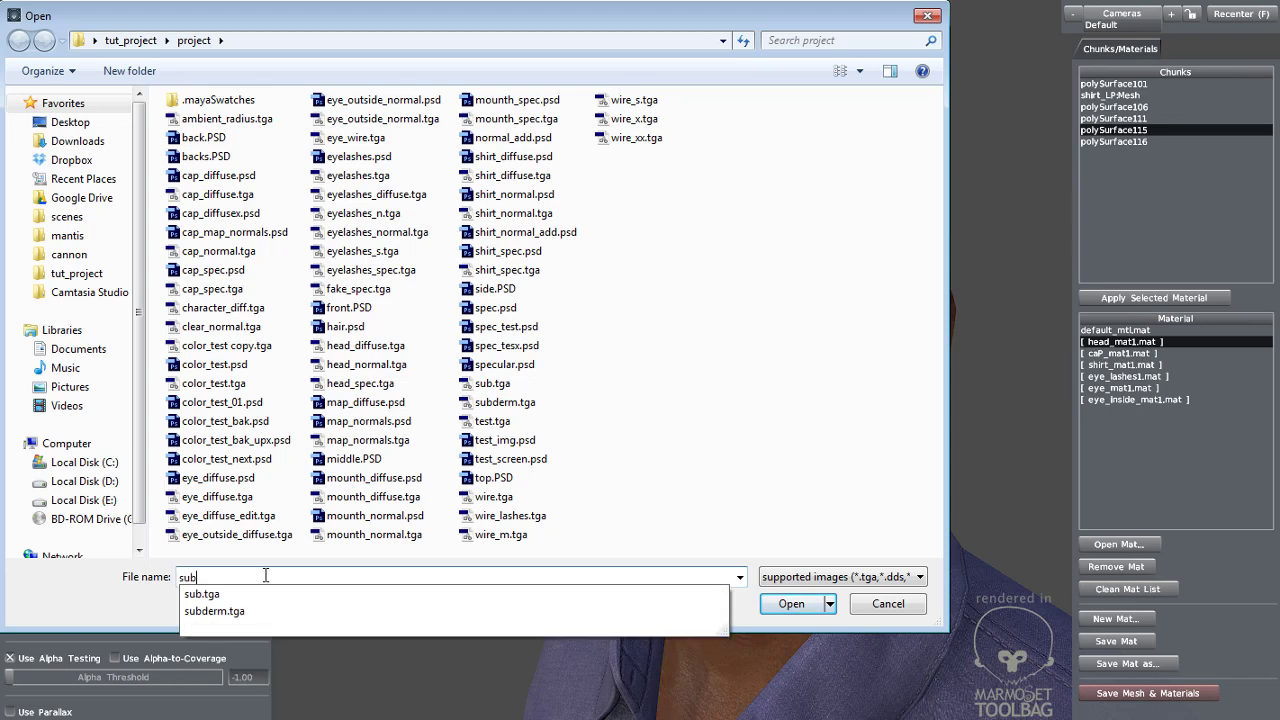
{"action": "key", "text": "Down"}
{"action": "key", "text": "Down"}
{"action": "key", "text": "Return"}
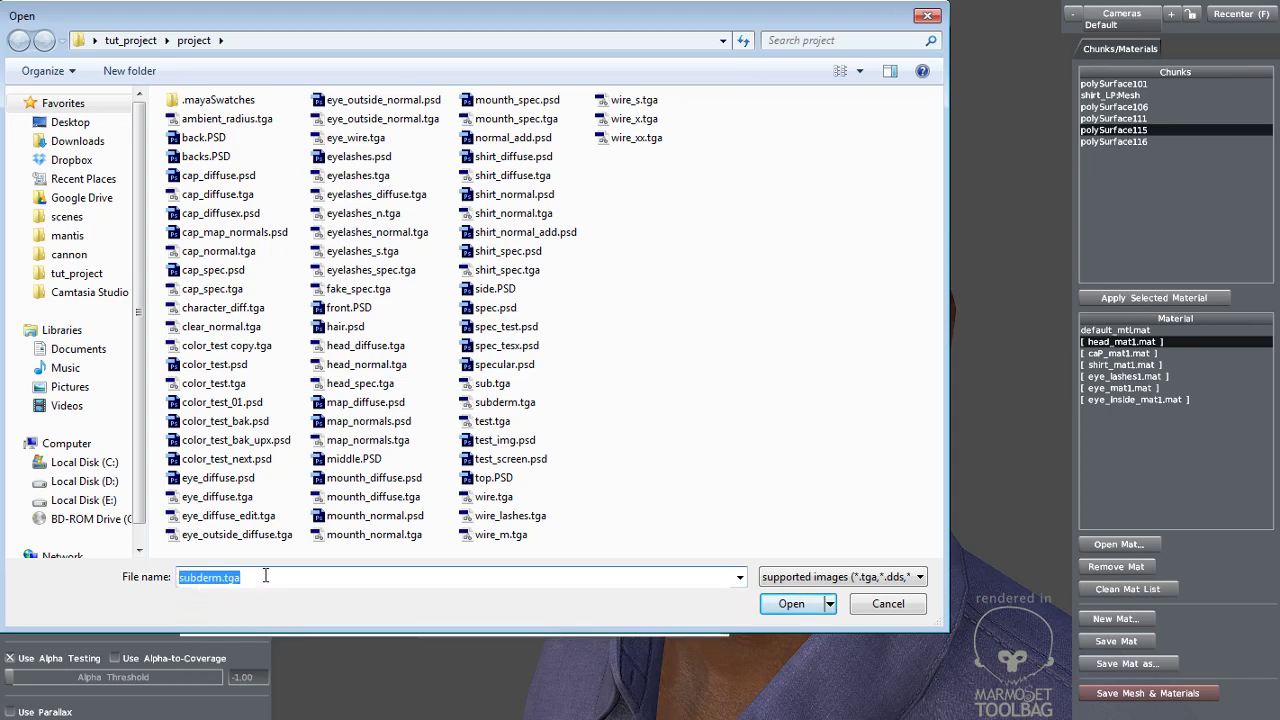
{"action": "key", "text": "Return"}
- Try head_mat1's Scattering at 1.00, settle on 0.43, and set Subdermis Depth to 0.59
{"action": "left_click_drag", "start_coordinate": [585, 496], "coordinate": [664, 490]}
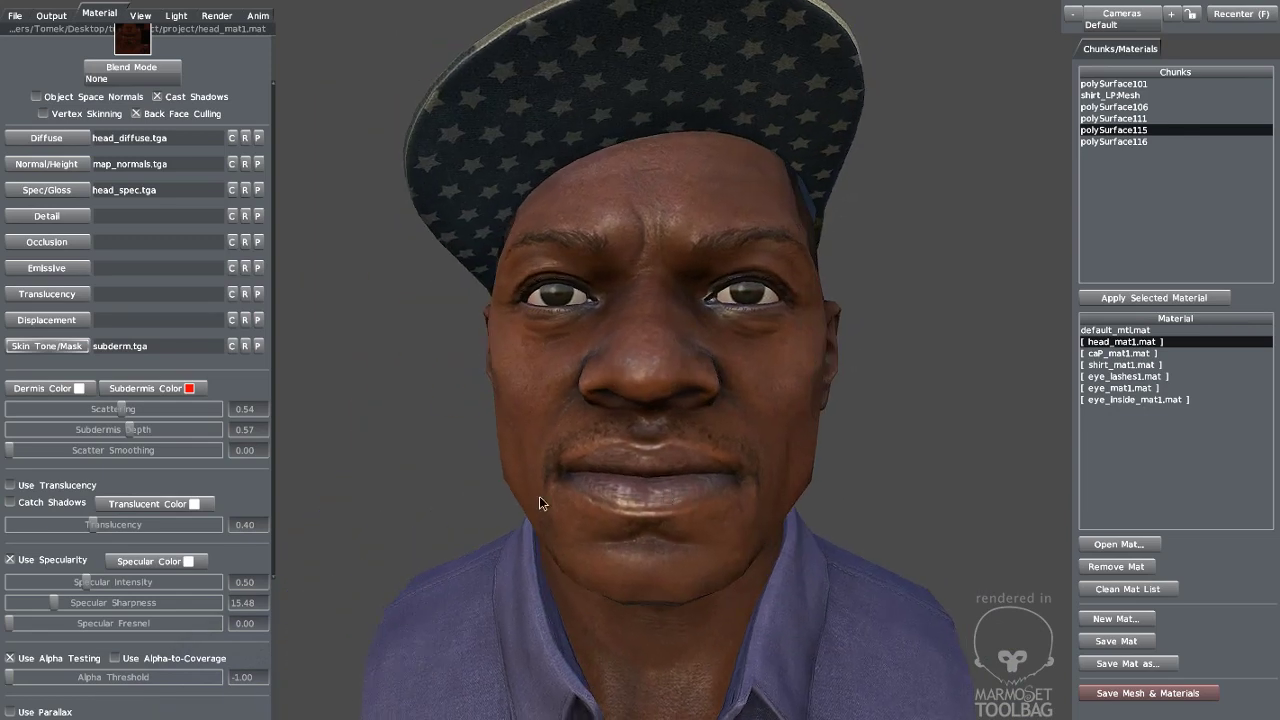
{"action": "left_click_drag", "start_coordinate": [470, 412], "coordinate": [694, 494]}
{"action": "right_click_drag", "start_coordinate": [694, 494], "coordinate": [592, 487]}
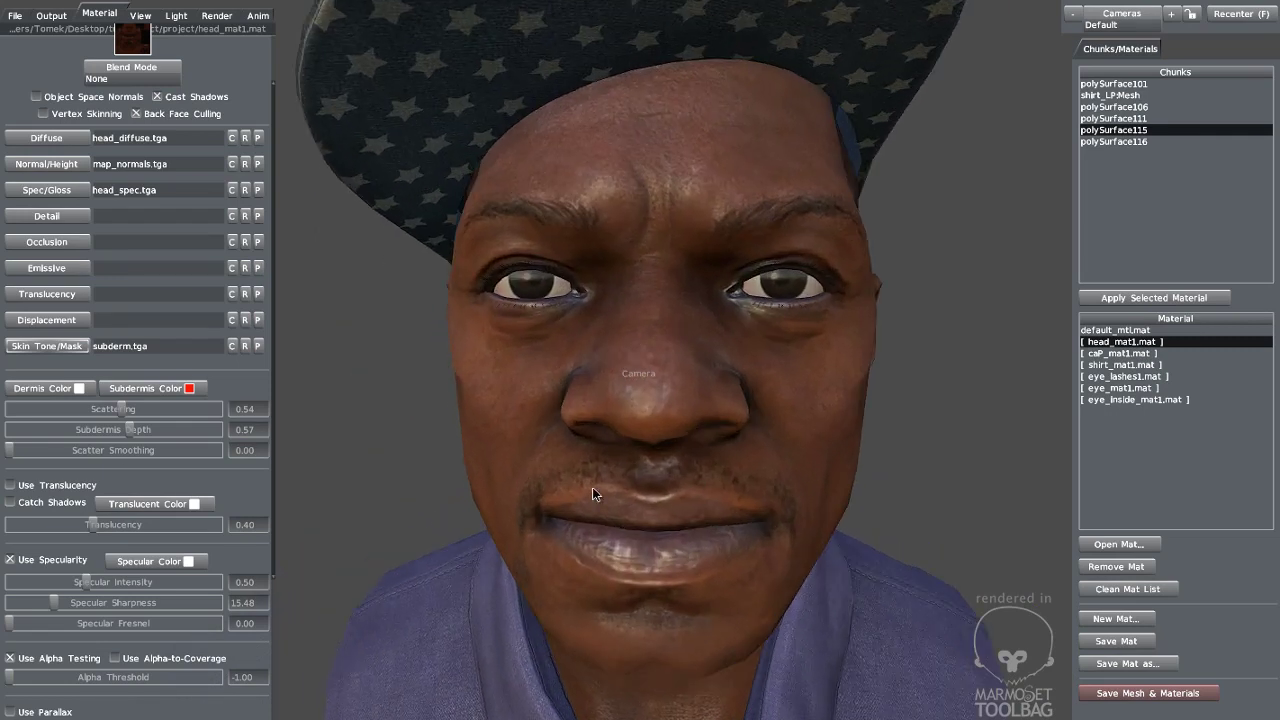
{"action": "left_click_drag", "start_coordinate": [121, 409], "coordinate": [525, 396]}
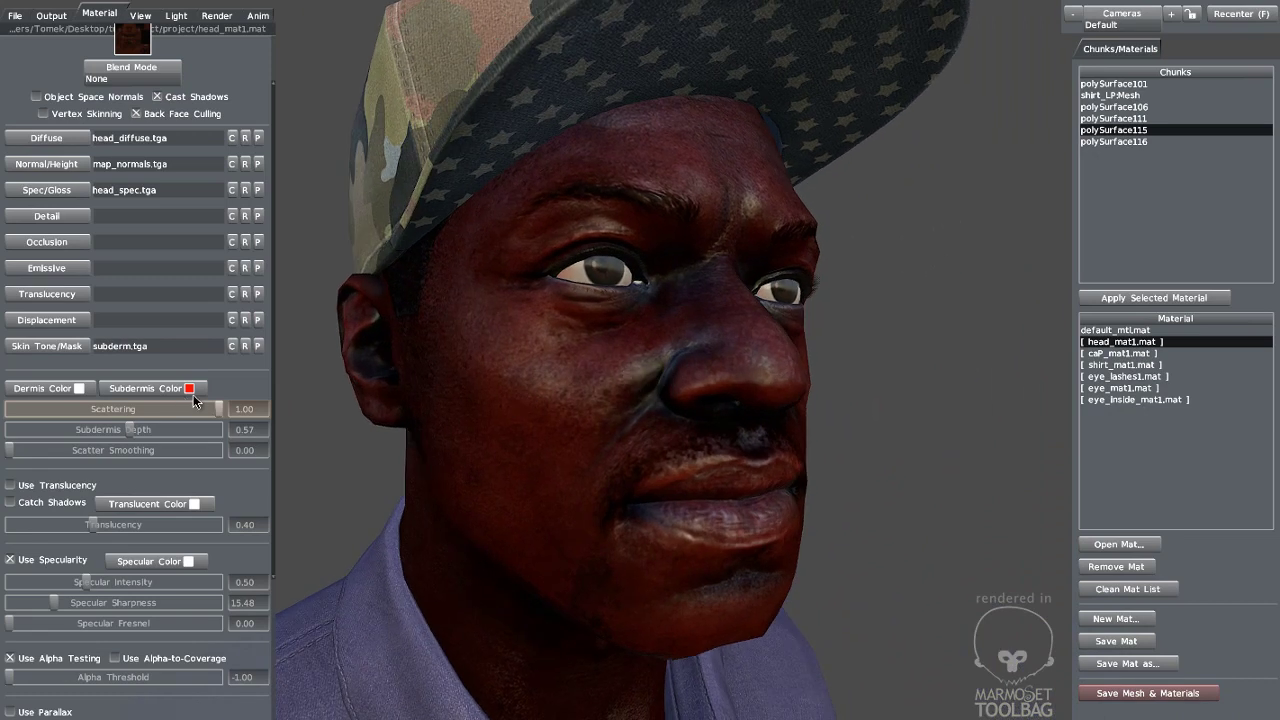
{"action": "left_click_drag", "start_coordinate": [219, 410], "coordinate": [132, 429]}
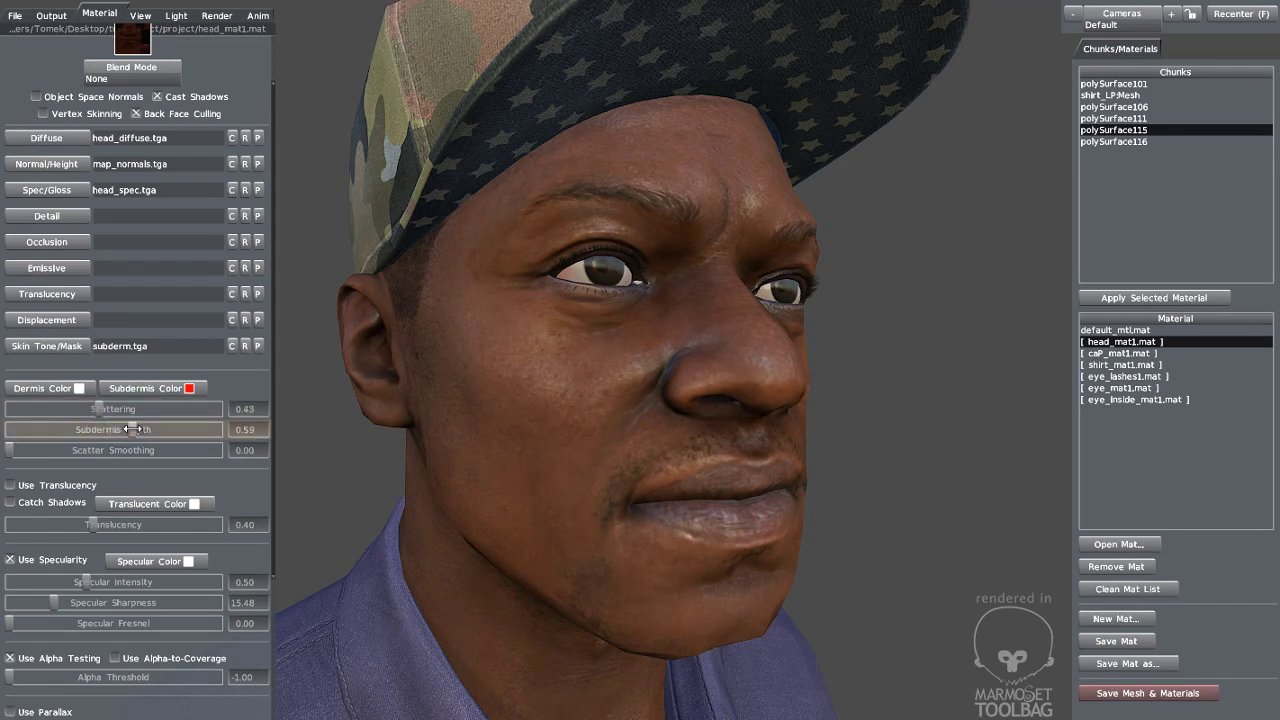
- Set head_mat1's Scattering to 0.52 and Subdermis Depth to 0.60, and clear its Skin Tone/Mask map
{"action": "left_click_drag", "start_coordinate": [43, 457], "coordinate": [2, 452]}
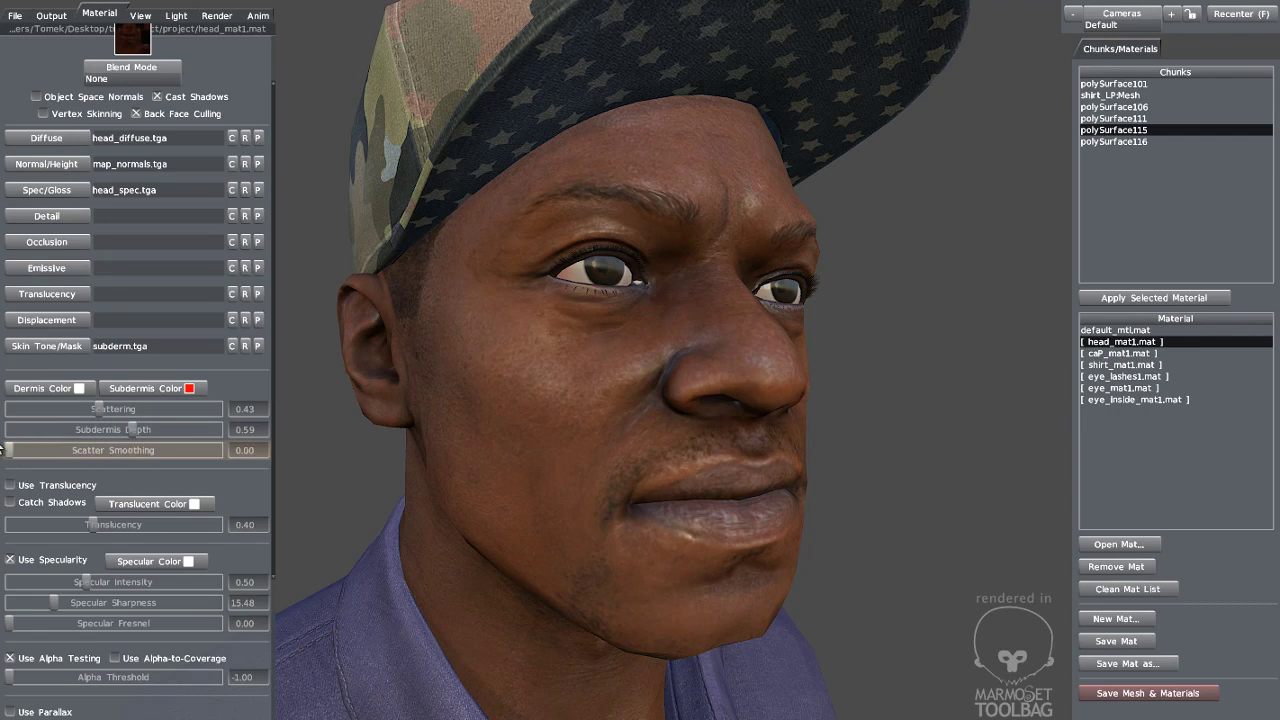
{"action": "mouse_move", "coordinate": [104, 410]}
{"action": "left_mouse_down"}
{"action": "mouse_move", "coordinate": [93, 409]}
{"action": "mouse_move", "coordinate": [134, 422]}
{"action": "mouse_move", "coordinate": [95, 410]}
{"action": "mouse_move", "coordinate": [119, 409]}
{"action": "left_mouse_up"}
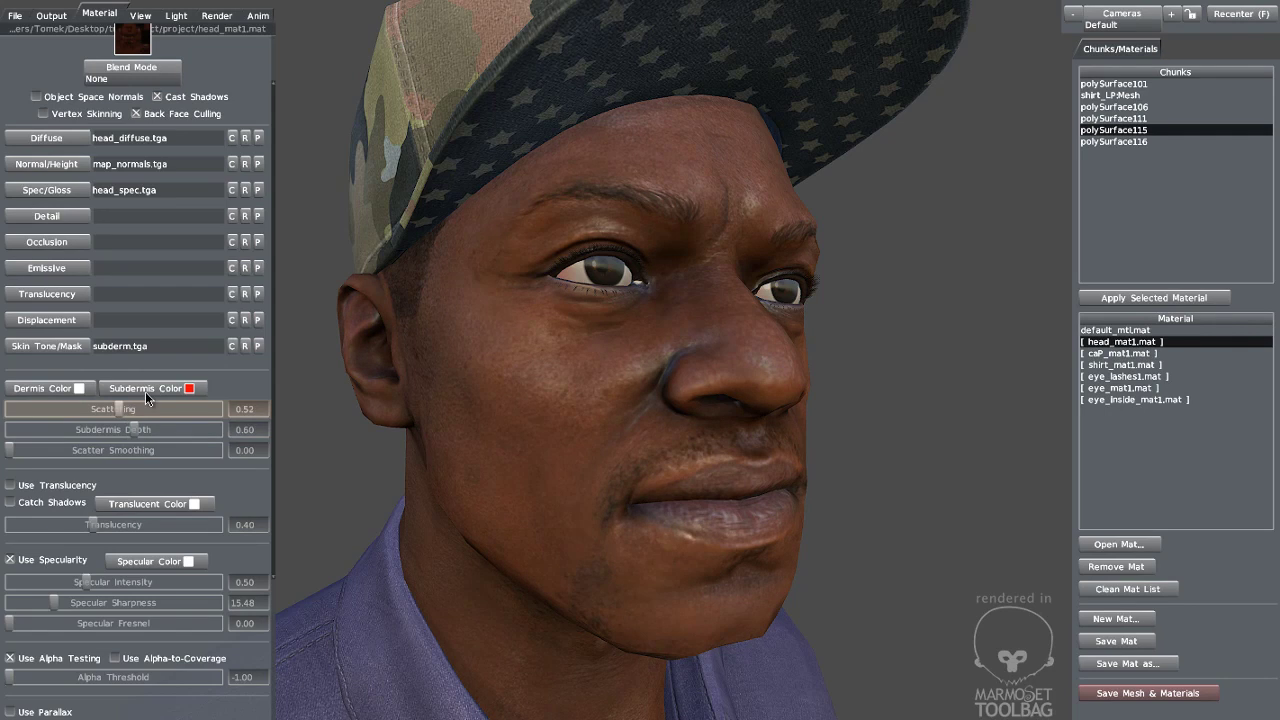
{"action": "left_click", "coordinate": [231, 347]}
{"action": "left_click_drag", "start_coordinate": [342, 356], "coordinate": [472, 363]}
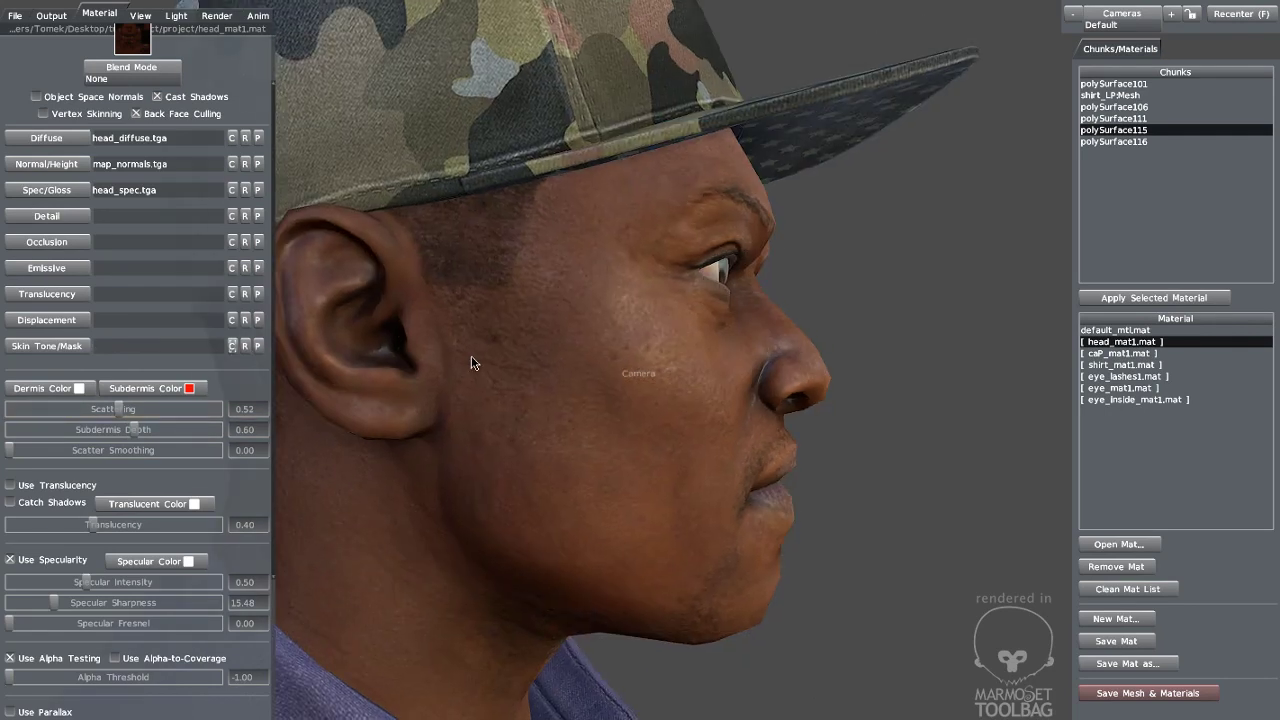
{"action": "middle_click_drag", "start_coordinate": [466, 360], "coordinate": [620, 408]}
{"action": "right_click_drag", "start_coordinate": [620, 408], "coordinate": [591, 443]}
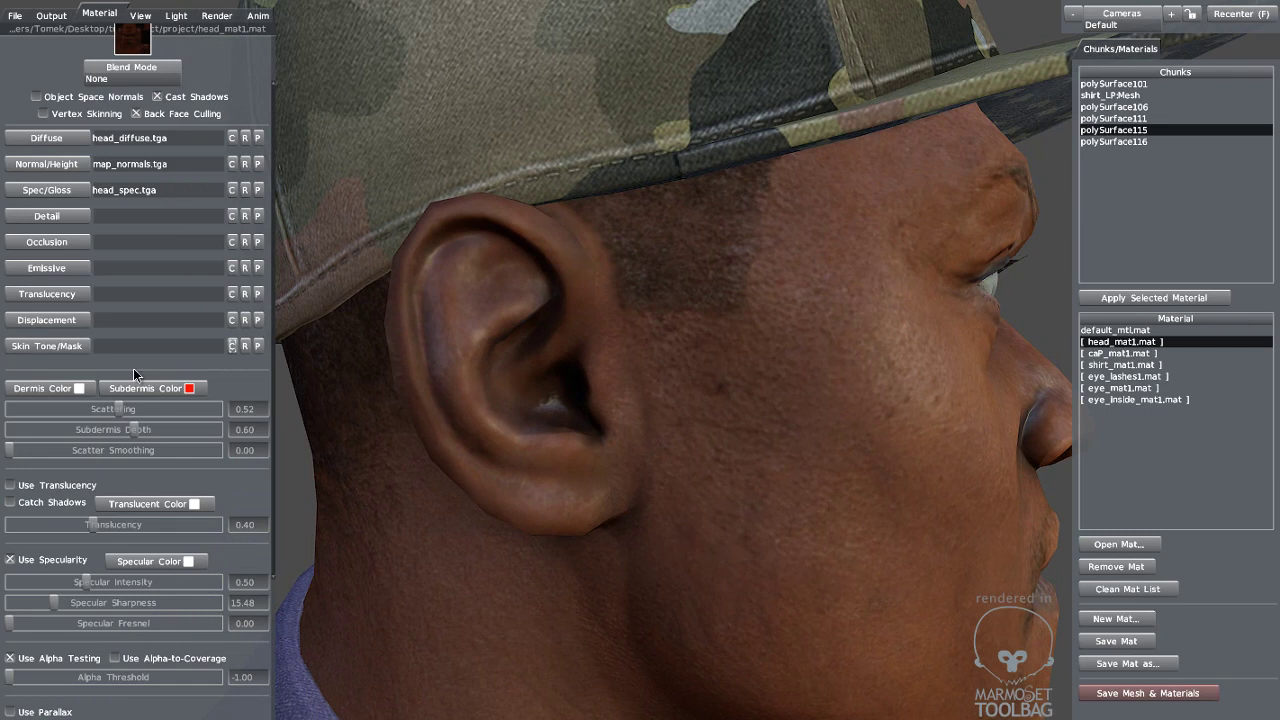
- Load subderm.tga as head_mat1's Skin Tone/Mask map and check the skin around the ear and face
{"action": "left_click", "coordinate": [51, 347]}
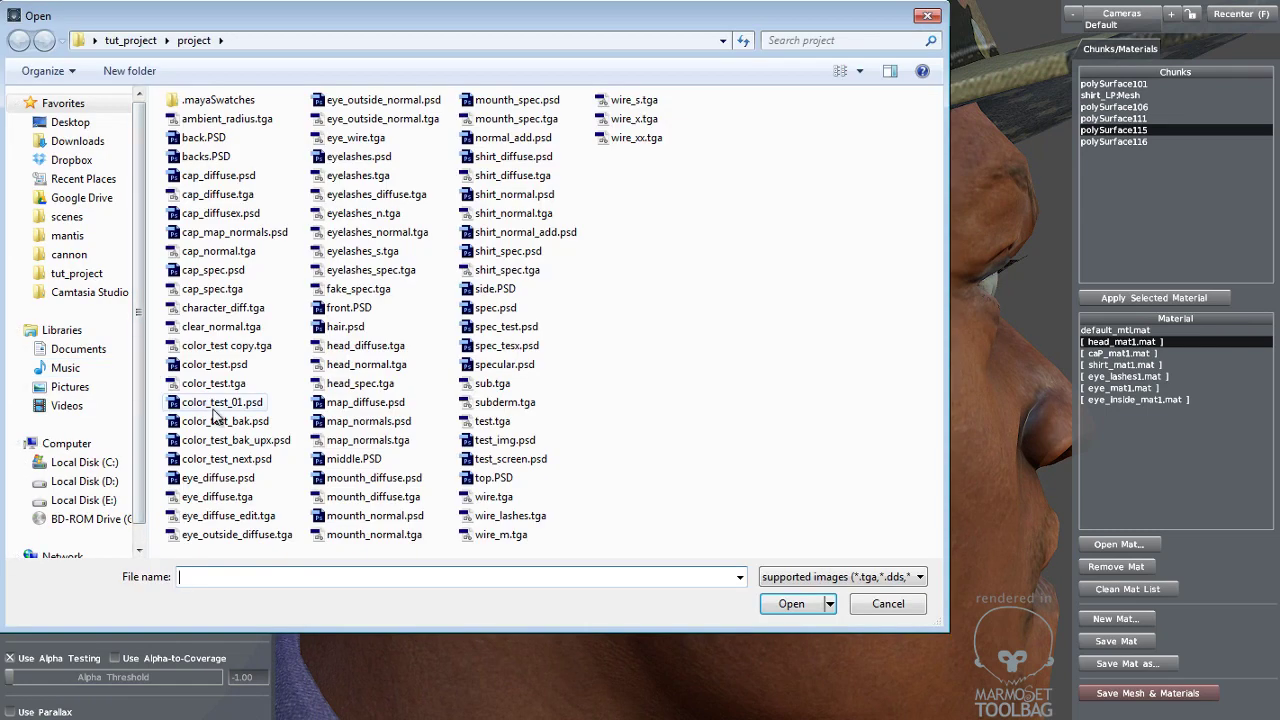
{"action": "type", "text": "sub"}
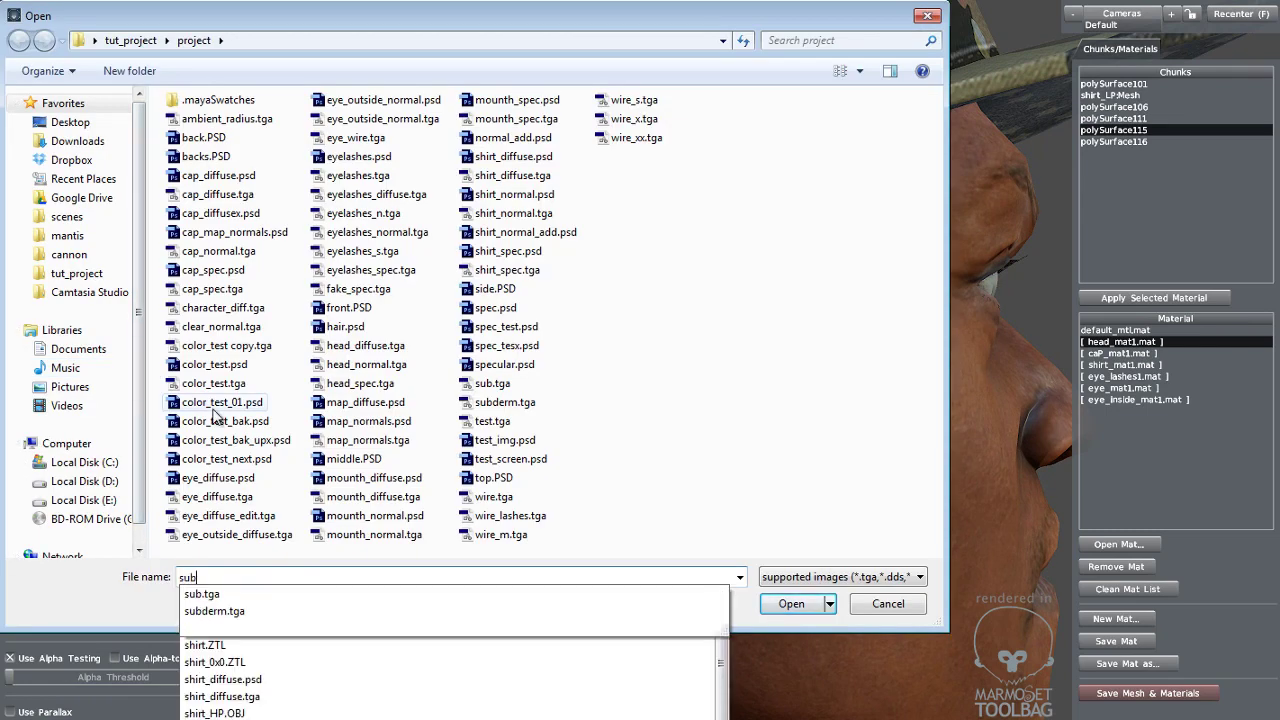
{"action": "key", "text": "Down"}
{"action": "key", "text": "Down"}
{"action": "key", "text": "Return"}
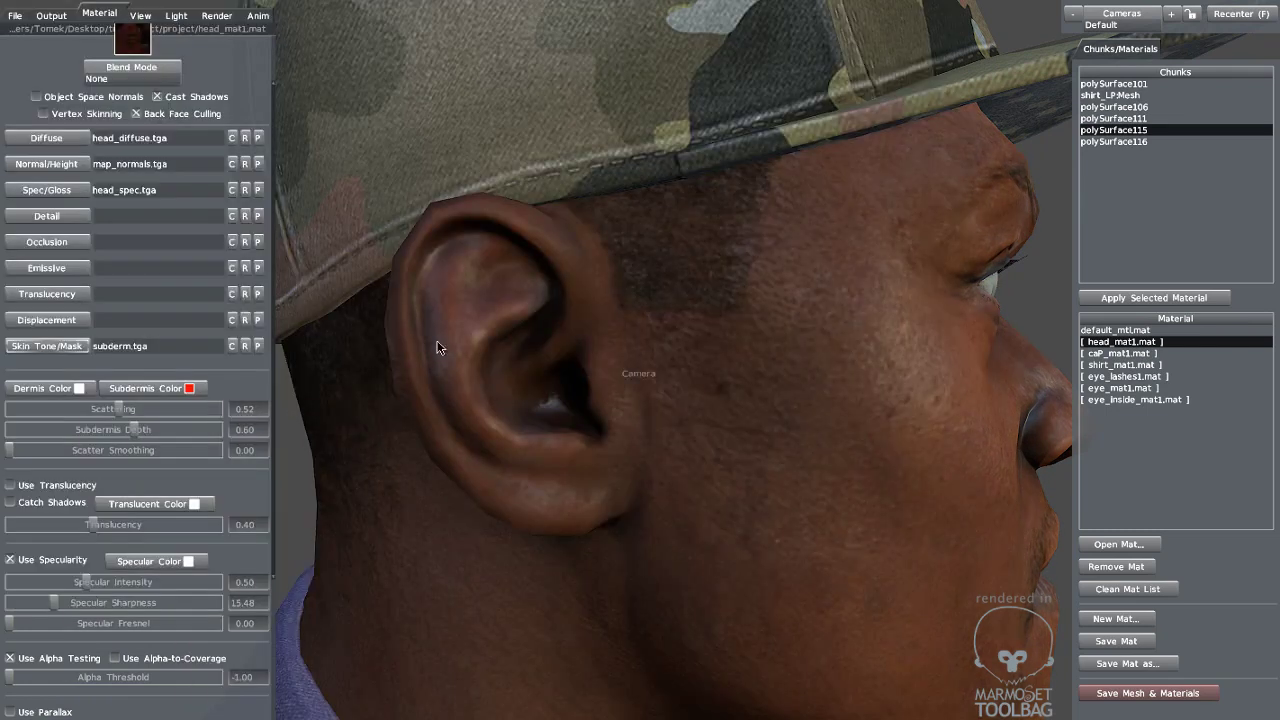
{"action": "left_click_drag", "start_coordinate": [437, 349], "coordinate": [392, 370]}
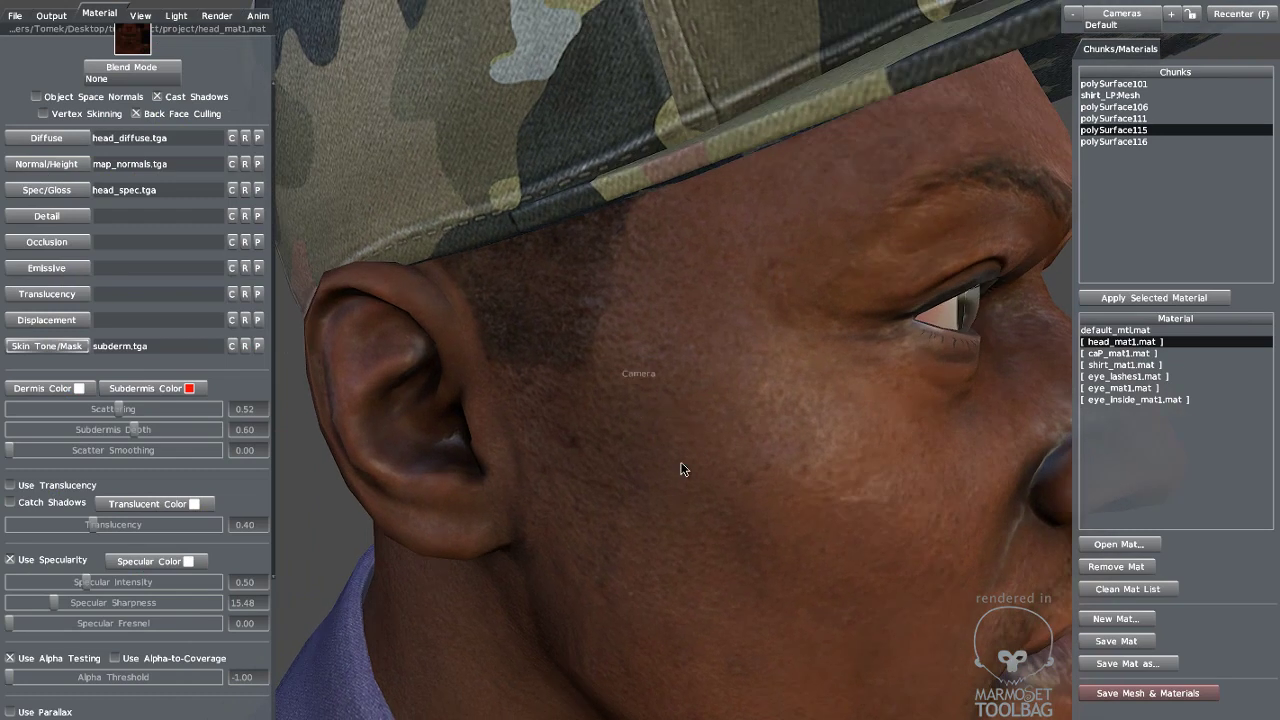
{"action": "left_click_drag", "start_coordinate": [680, 469], "coordinate": [455, 366]}
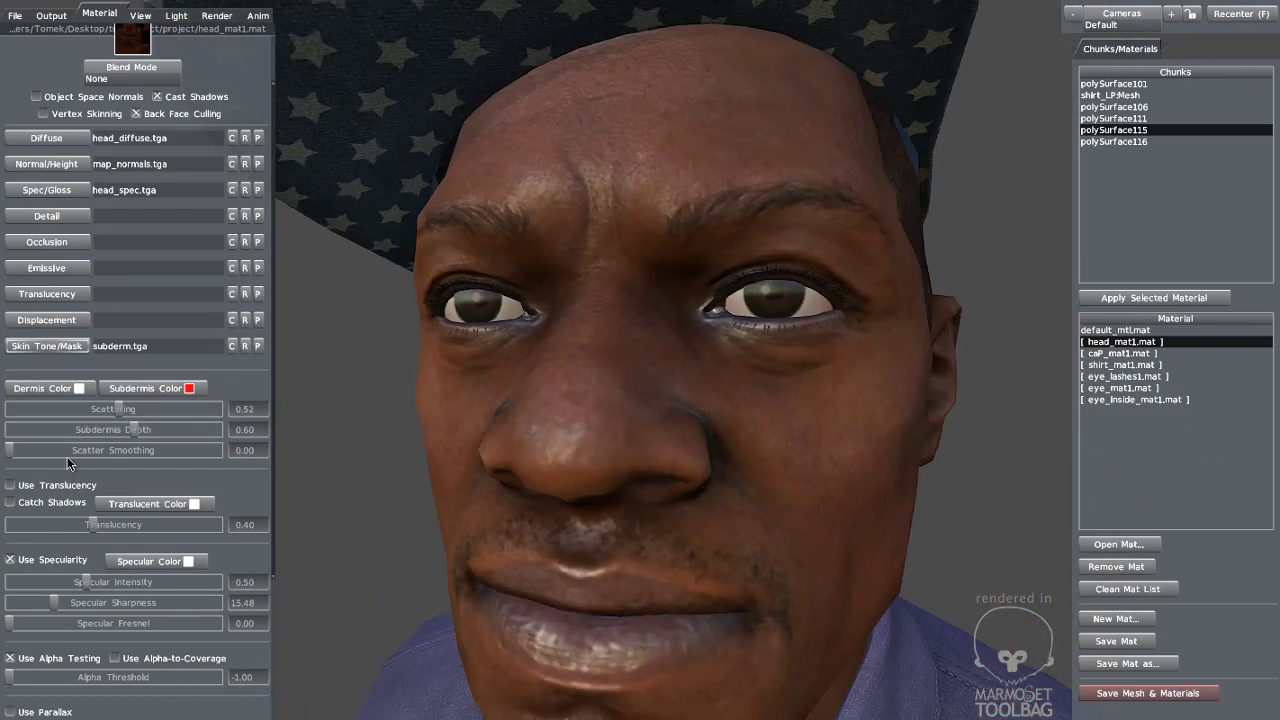
- Try head_mat1's Scattering at 0.40, settle on 0.33, and set Subdermis Depth to 0.72
{"action": "mouse_move", "coordinate": [113, 412]}
{"action": "left_mouse_down"}
{"action": "mouse_move", "coordinate": [80, 408]}
{"action": "mouse_move", "coordinate": [93, 408]}
{"action": "left_mouse_up"}
{"action": "scroll", "coordinate": [509, 399], "scroll_direction": "down", "scroll_amount": 3}
{"action": "left_click_drag", "start_coordinate": [509, 399], "coordinate": [439, 382]}
{"action": "right_click_drag", "start_coordinate": [439, 382], "coordinate": [425, 427]}
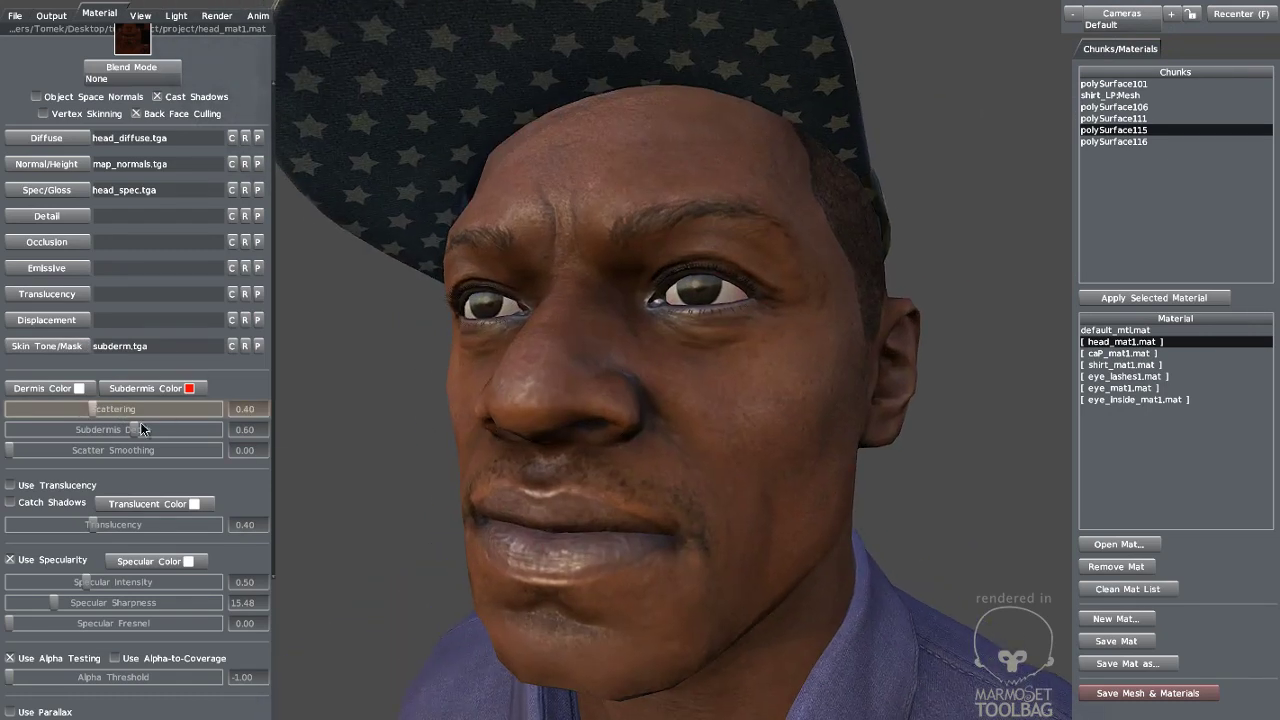
{"action": "left_click_drag", "start_coordinate": [140, 424], "coordinate": [84, 416]}
{"action": "scroll", "coordinate": [598, 350], "scroll_direction": "down", "scroll_amount": 4}
{"action": "left_click_drag", "start_coordinate": [598, 350], "coordinate": [650, 332]}
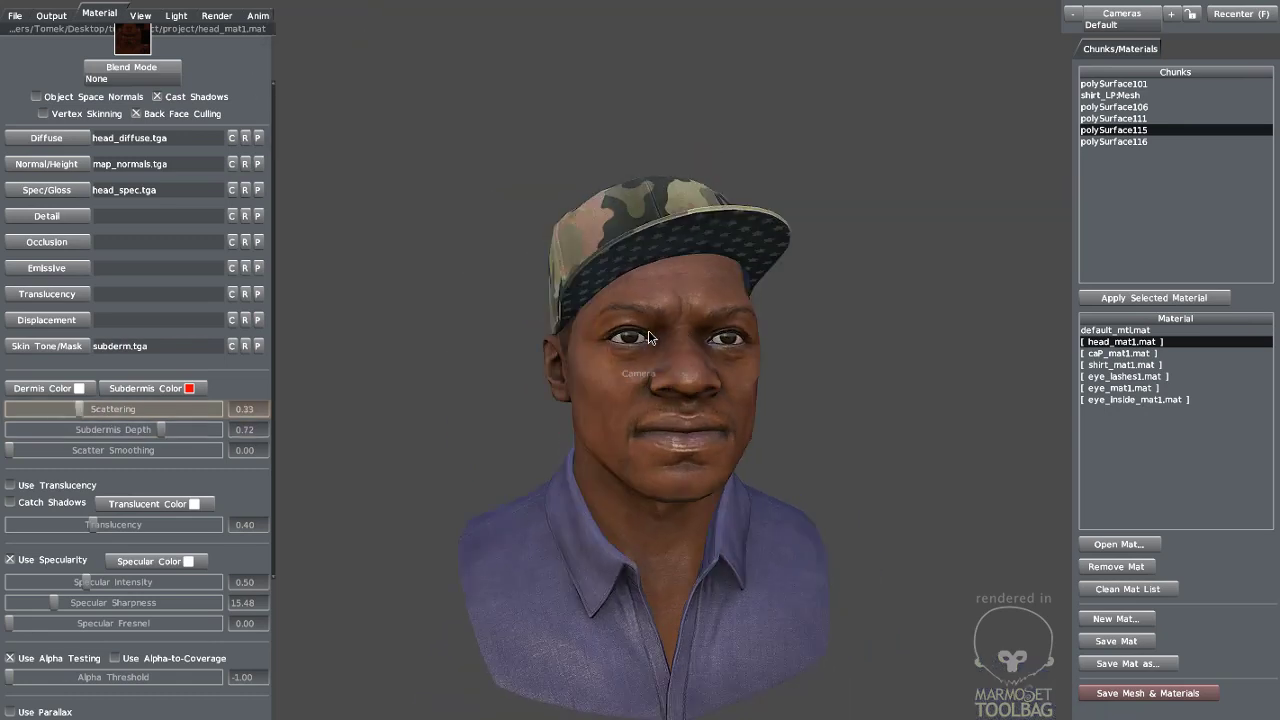
- Rotate the sky lighting to 337 and examine the bust from both sides and the front
{"action": "mouse_move", "coordinate": [960, 397]}
{"action": "left_mouse_down", "text": "shift"}
{"action": "mouse_move", "coordinate": [813, 406]}
{"action": "mouse_move", "coordinate": [828, 362]}
{"action": "mouse_move", "coordinate": [807, 414]}
{"action": "left_mouse_up", "text": "shift"}
{"action": "right_click_drag", "start_coordinate": [765, 366], "coordinate": [829, 423]}
{"action": "left_click_drag", "start_coordinate": [829, 423], "coordinate": [613, 370]}
{"action": "scroll", "coordinate": [613, 370], "scroll_direction": "down", "scroll_amount": 4}
{"action": "middle_click_drag", "start_coordinate": [613, 370], "coordinate": [615, 335]}
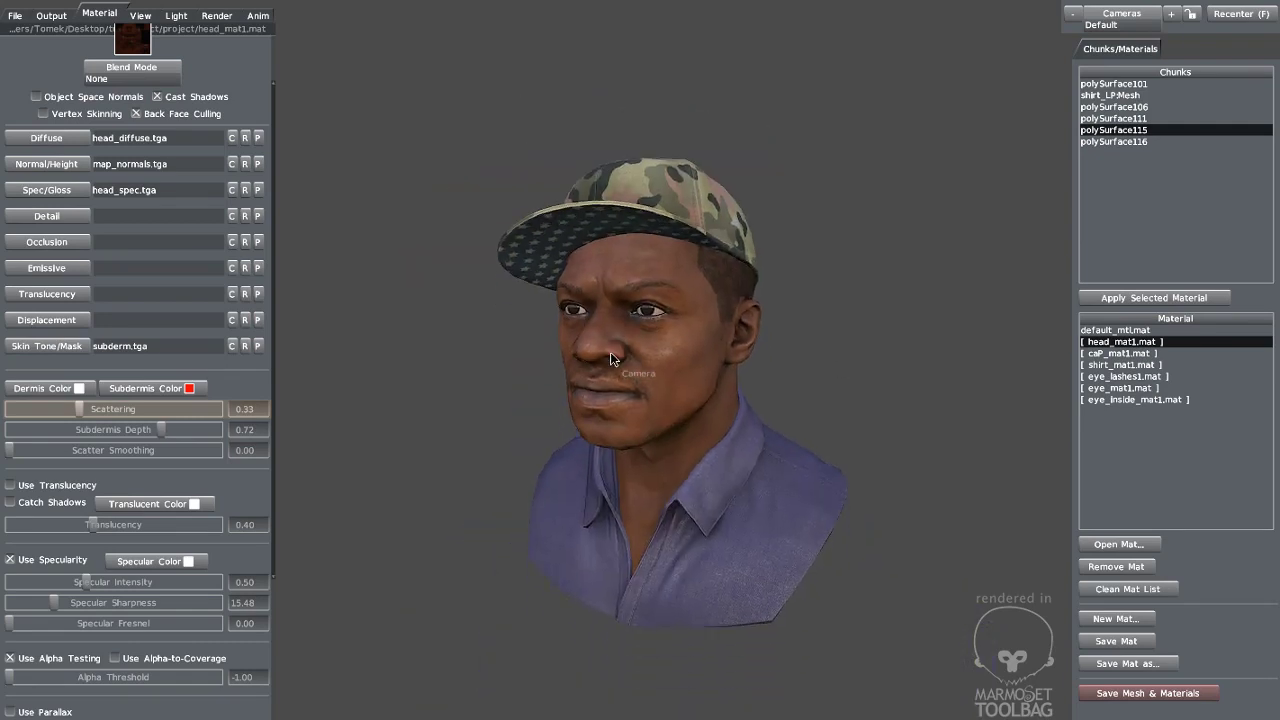
{"action": "left_click_drag", "start_coordinate": [615, 335], "coordinate": [671, 346]}
{"action": "right_click_drag", "start_coordinate": [671, 352], "coordinate": [811, 455]}
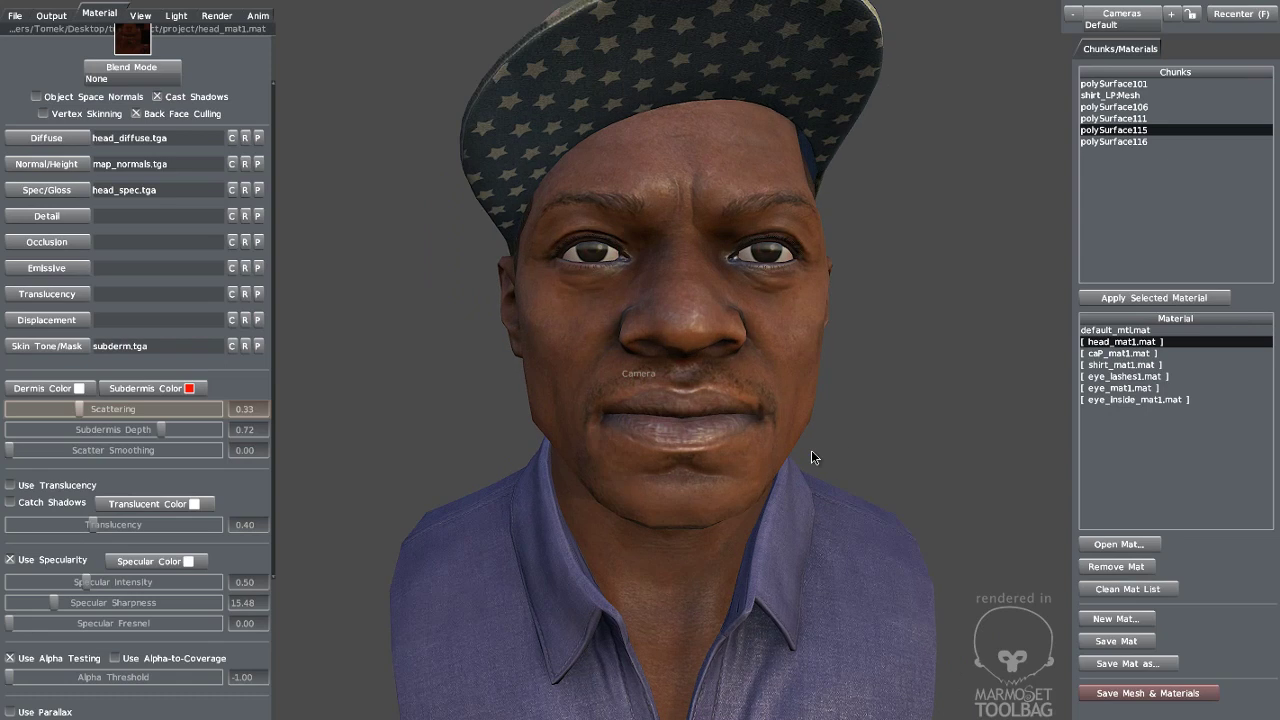
{"action": "middle_click_drag", "start_coordinate": [811, 455], "coordinate": [766, 445]}
- Enable Ambient Occlusion in the render settings and check the shading on the face
{"action": "left_click", "coordinate": [176, 16]}
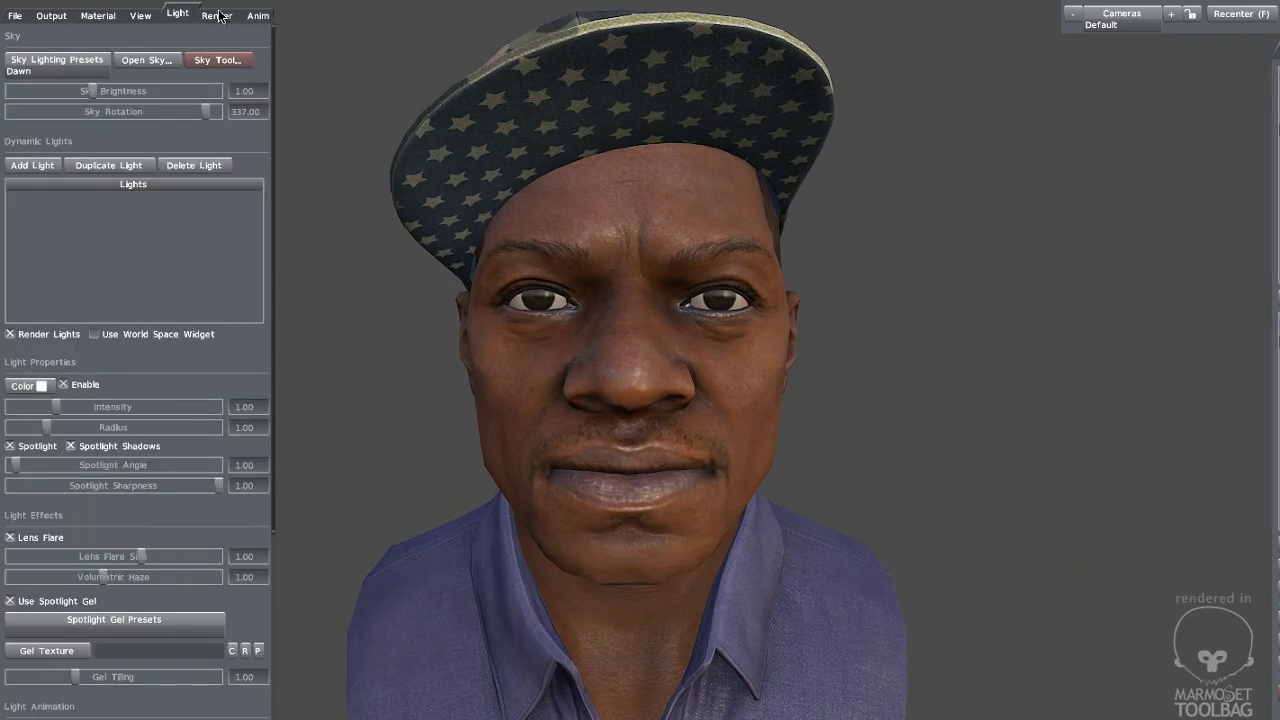
{"action": "left_click", "coordinate": [218, 14]}
{"action": "left_click", "coordinate": [12, 112]}
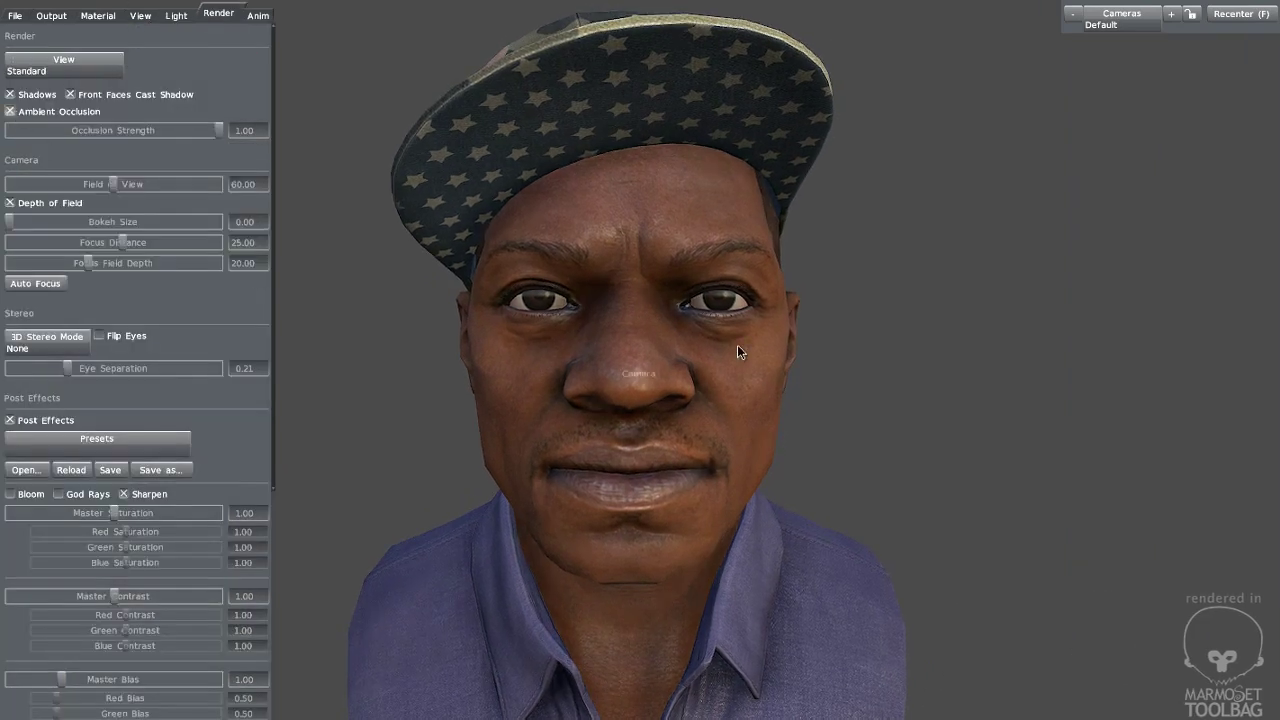
{"action": "left_click_drag", "start_coordinate": [737, 344], "coordinate": [784, 288]}
{"action": "right_click_drag", "start_coordinate": [792, 300], "coordinate": [919, 372]}
{"action": "left_click_drag", "start_coordinate": [919, 372], "coordinate": [658, 339]}
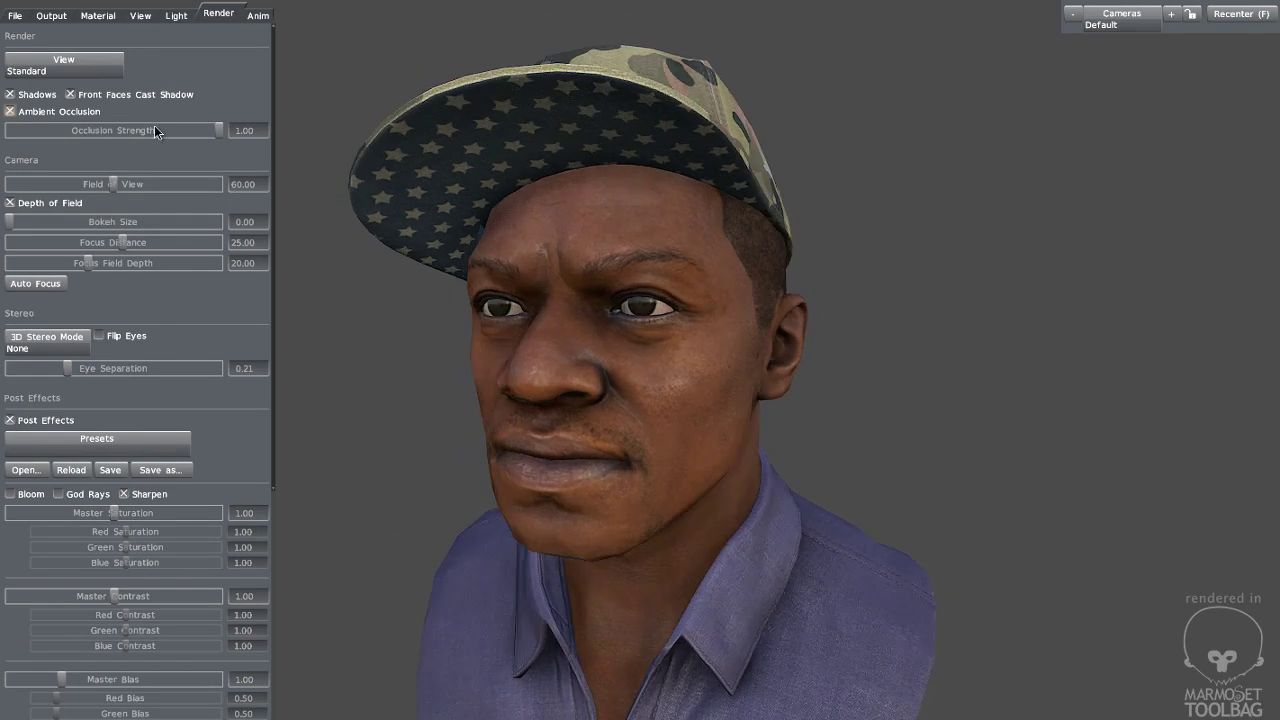
- Try the Bloom post effect on the bust and switch it off again
{"action": "scroll", "coordinate": [223, 322], "scroll_direction": "down", "scroll_amount": 5}
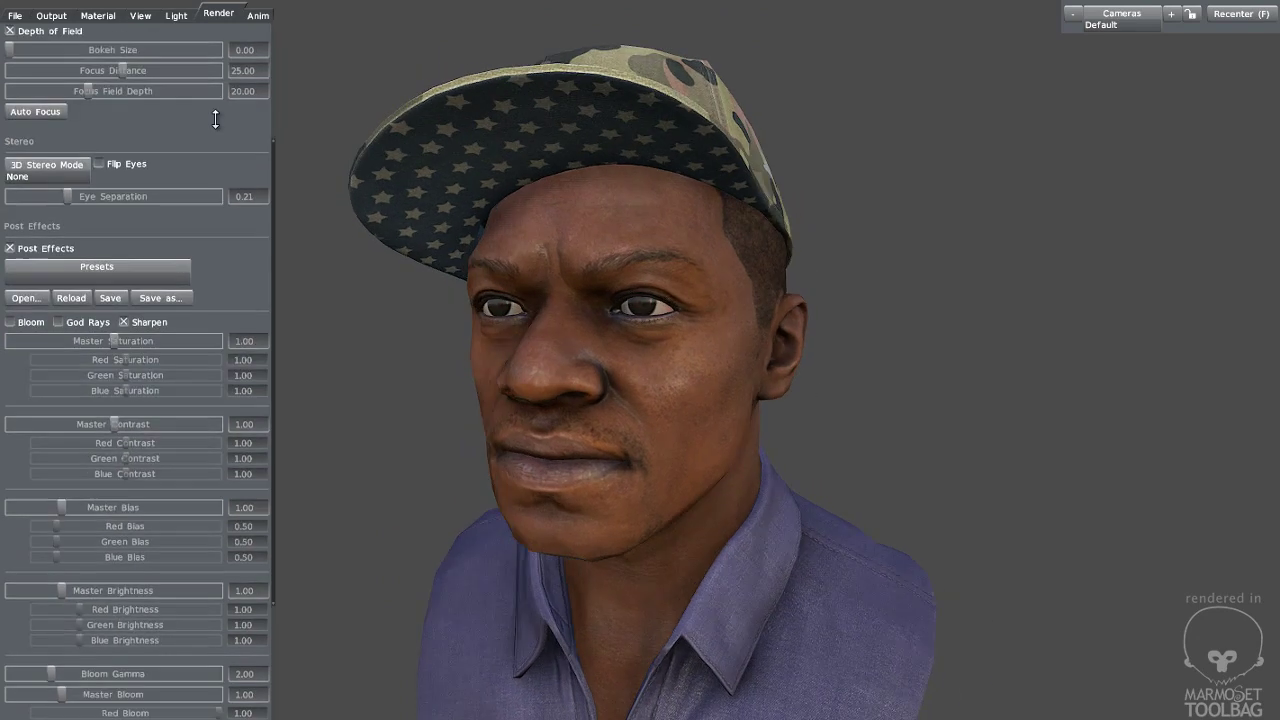
{"action": "left_click", "coordinate": [10, 275]}
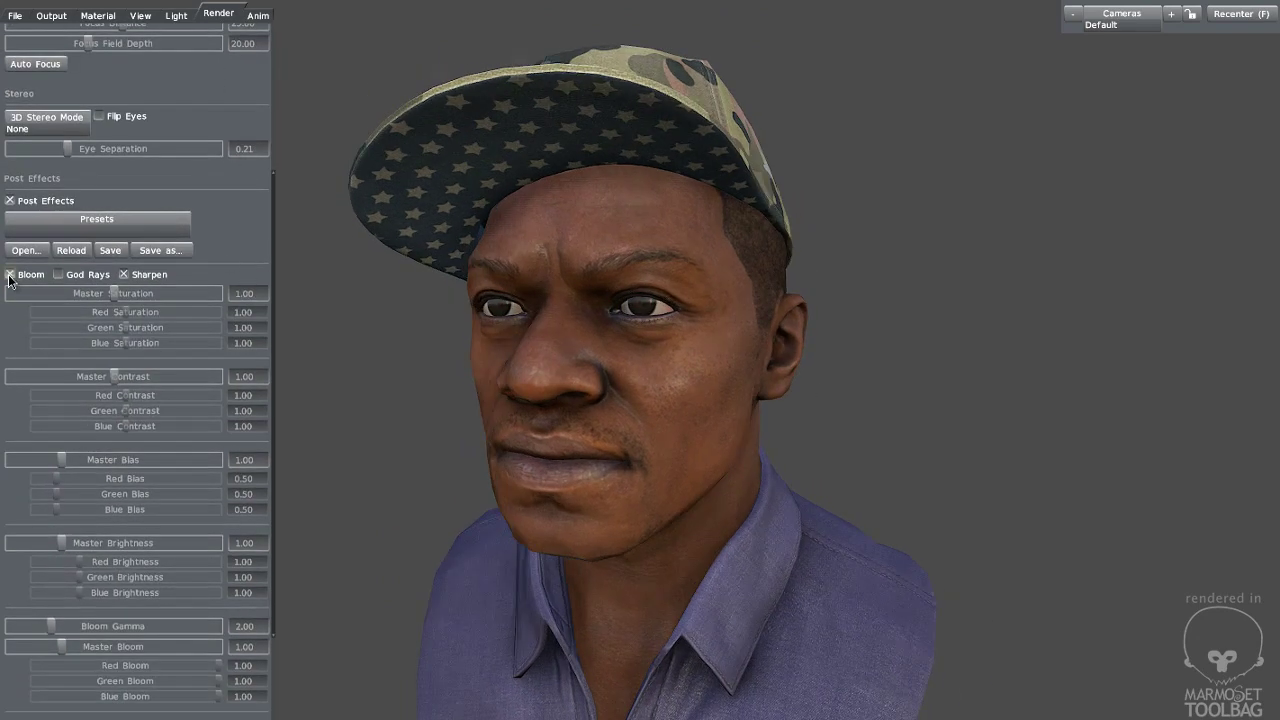
{"action": "left_click", "coordinate": [10, 275]}
- Try the Chromatic Aberration post effect at 0.50 and 0.55, checking the face up close
{"action": "scroll", "coordinate": [253, 271], "scroll_direction": "down", "scroll_amount": 3}
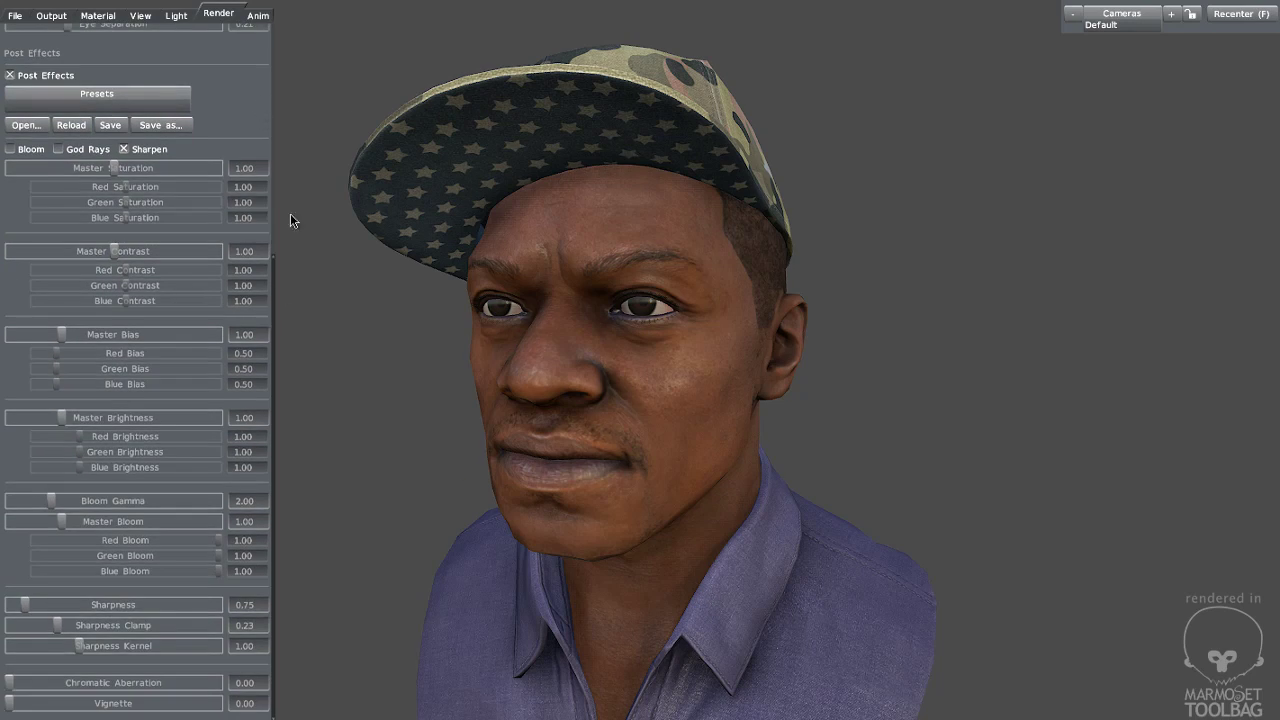
{"action": "left_click_drag", "start_coordinate": [35, 687], "coordinate": [113, 682]}
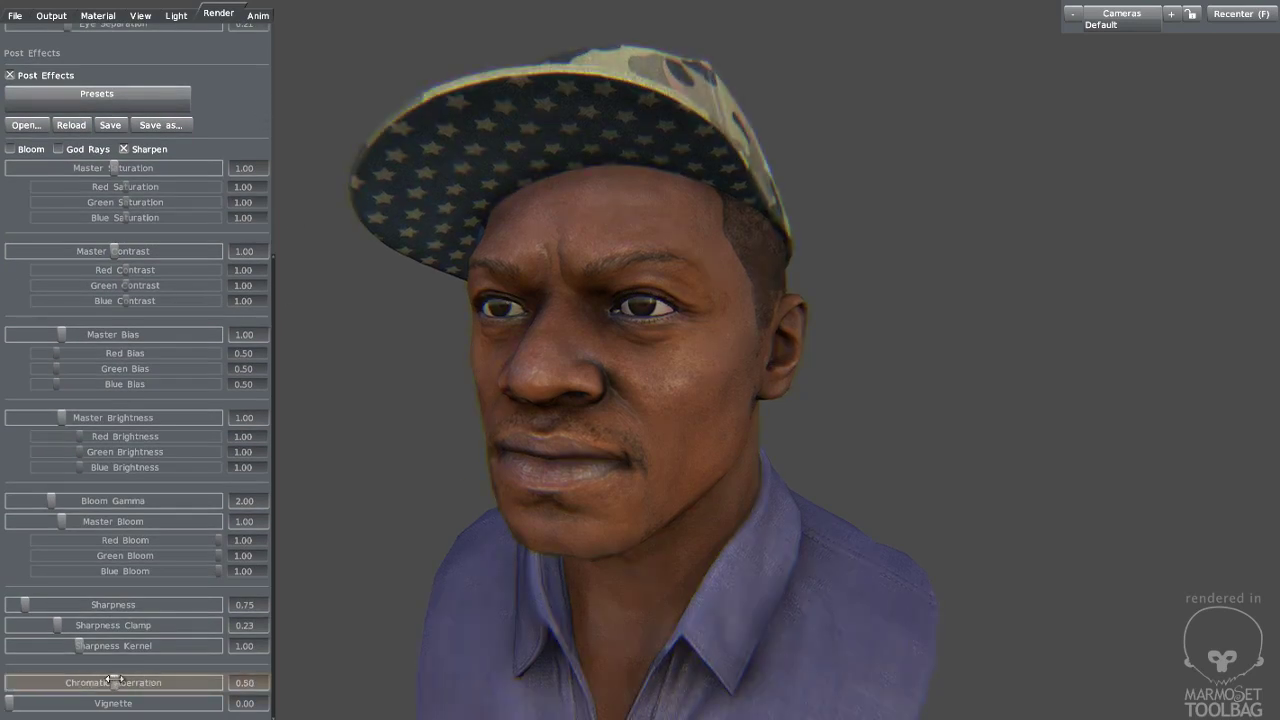
{"action": "left_click_drag", "start_coordinate": [550, 400], "coordinate": [746, 423]}
{"action": "right_click_drag", "start_coordinate": [746, 423], "coordinate": [840, 535]}
{"action": "left_click_drag", "start_coordinate": [880, 540], "coordinate": [798, 519]}
{"action": "right_click_drag", "start_coordinate": [798, 519], "coordinate": [806, 552]}
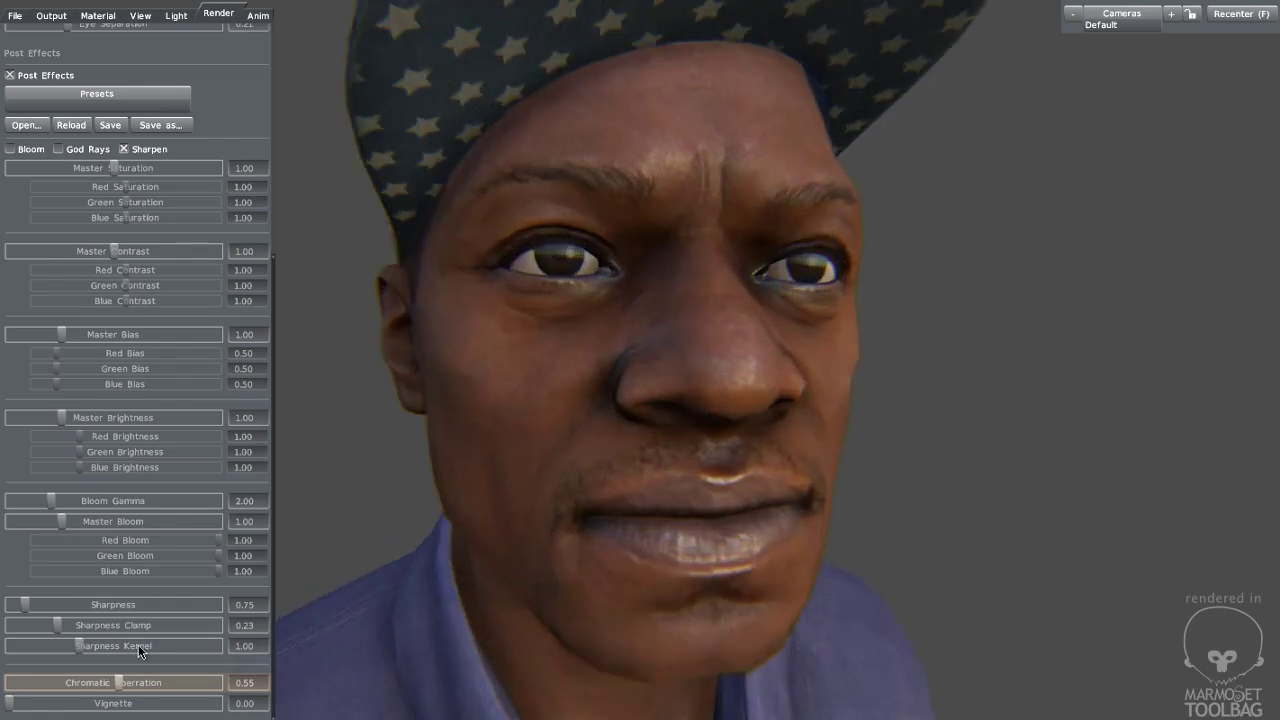
- Reduce Chromatic Aberration to 0.09 and check the bust from afar and in profile
{"action": "left_click_drag", "start_coordinate": [116, 683], "coordinate": [55, 682]}
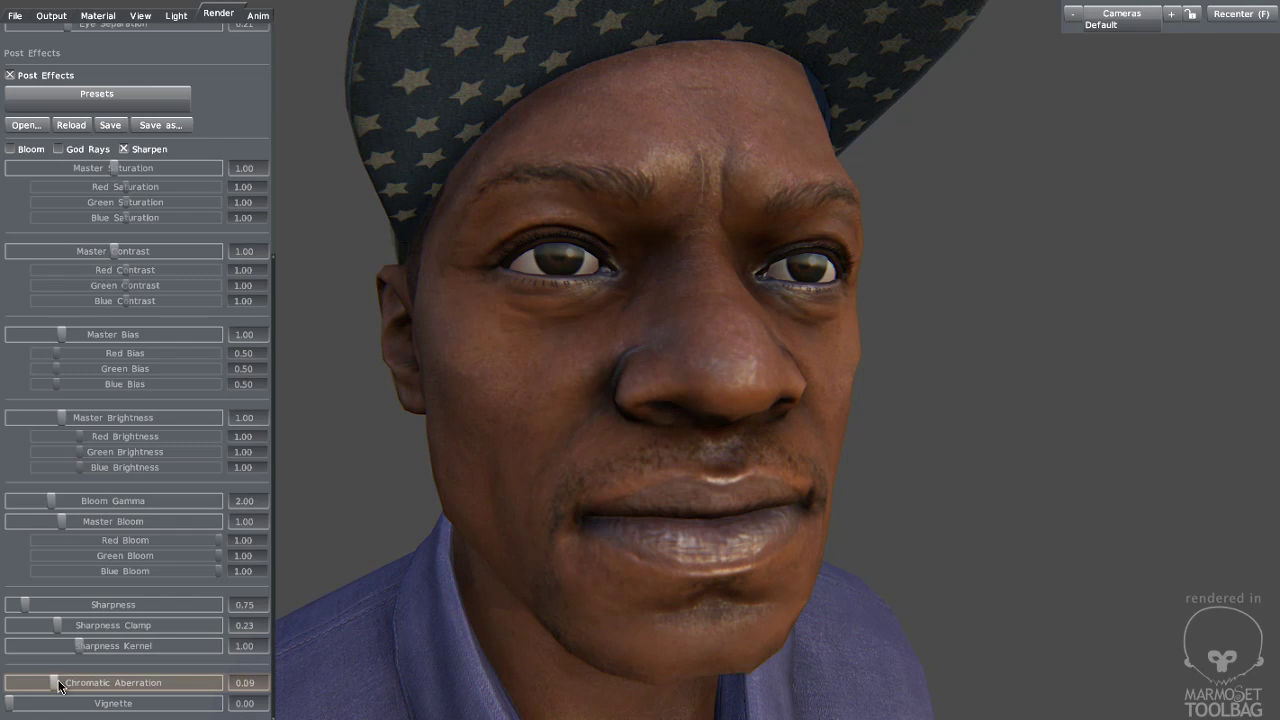
{"action": "scroll", "coordinate": [622, 431], "scroll_direction": "down", "scroll_amount": 3}
{"action": "left_click_drag", "start_coordinate": [622, 431], "coordinate": [565, 405]}
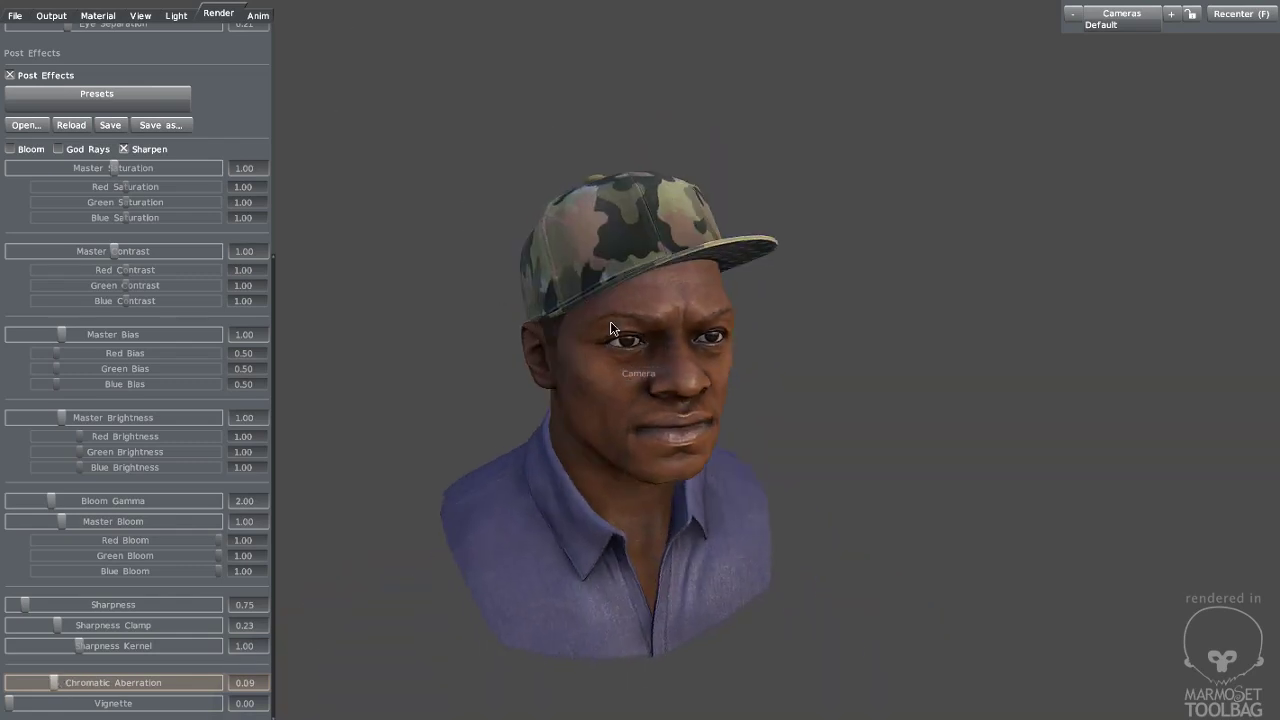
{"action": "left_click_drag", "start_coordinate": [611, 328], "coordinate": [751, 432]}
{"action": "scroll", "coordinate": [751, 432], "scroll_direction": "up", "scroll_amount": 5}
- Set Chromatic Aberration to 0.33 and rotate the sky lighting to 299
{"action": "left_click_drag", "start_coordinate": [66, 684], "coordinate": [93, 683]}
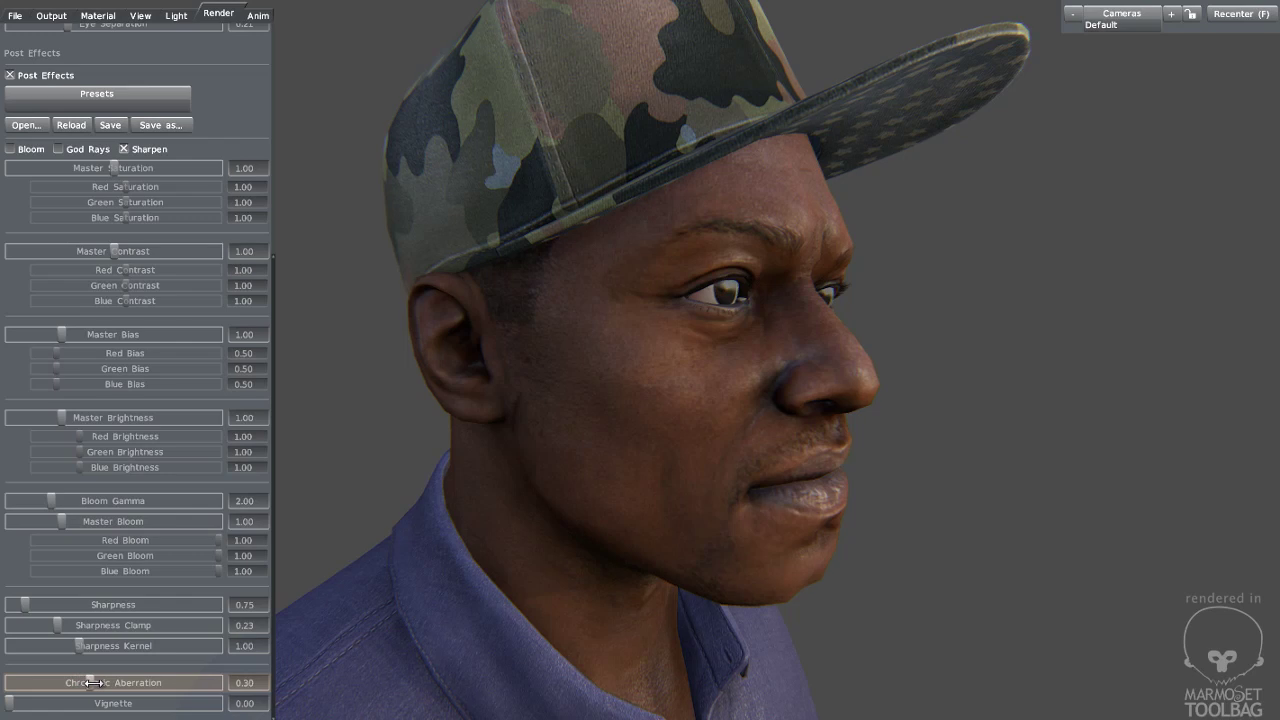
{"action": "left_click_drag", "start_coordinate": [665, 390], "coordinate": [570, 387]}
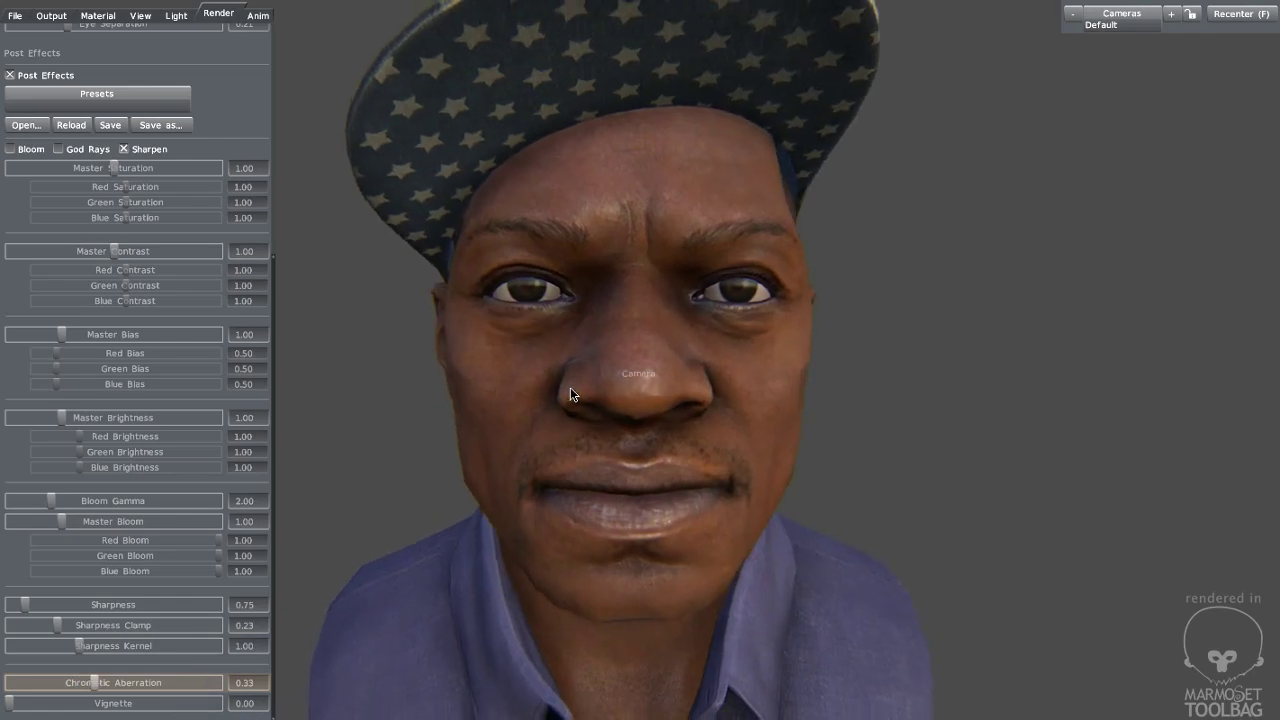
{"action": "right_click_drag", "start_coordinate": [570, 387], "coordinate": [669, 335]}
{"action": "left_click_drag", "start_coordinate": [669, 335], "coordinate": [693, 310]}
{"action": "right_click_drag", "start_coordinate": [693, 310], "coordinate": [703, 334]}
{"action": "left_click_drag", "start_coordinate": [703, 334], "coordinate": [780, 345], "text": "shift"}
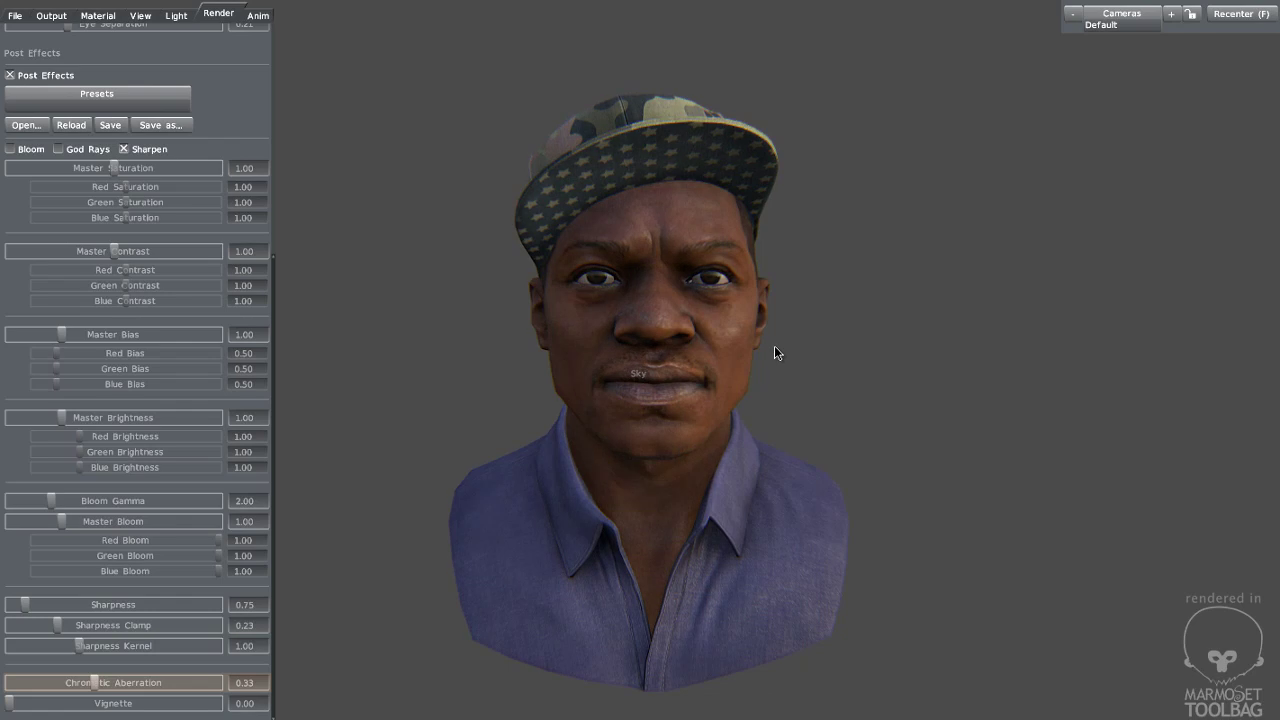
{"action": "left_click", "coordinate": [177, 15]}
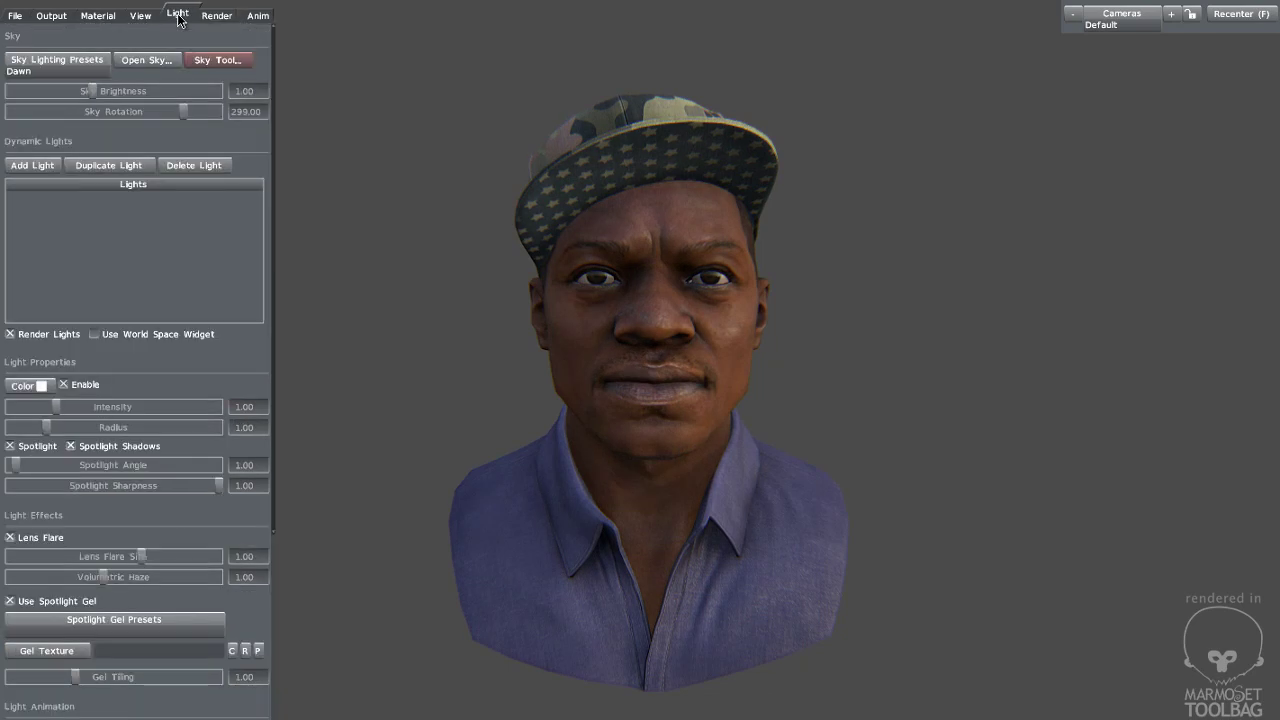
- Inspect the bust up close and from the side, and display it in the World-Space Normals render view
{"action": "left_click", "coordinate": [257, 18]}
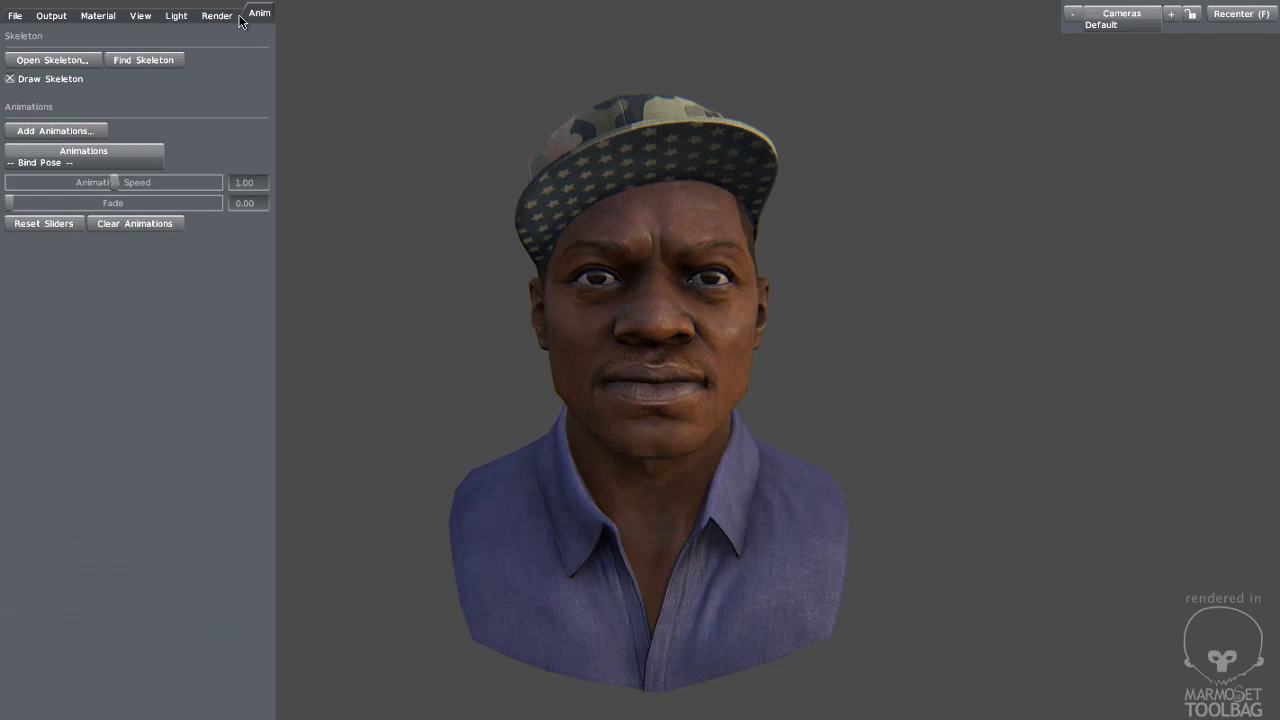
{"action": "left_click", "coordinate": [224, 17]}
{"action": "scroll", "coordinate": [155, 100], "scroll_direction": "up", "scroll_amount": 5}
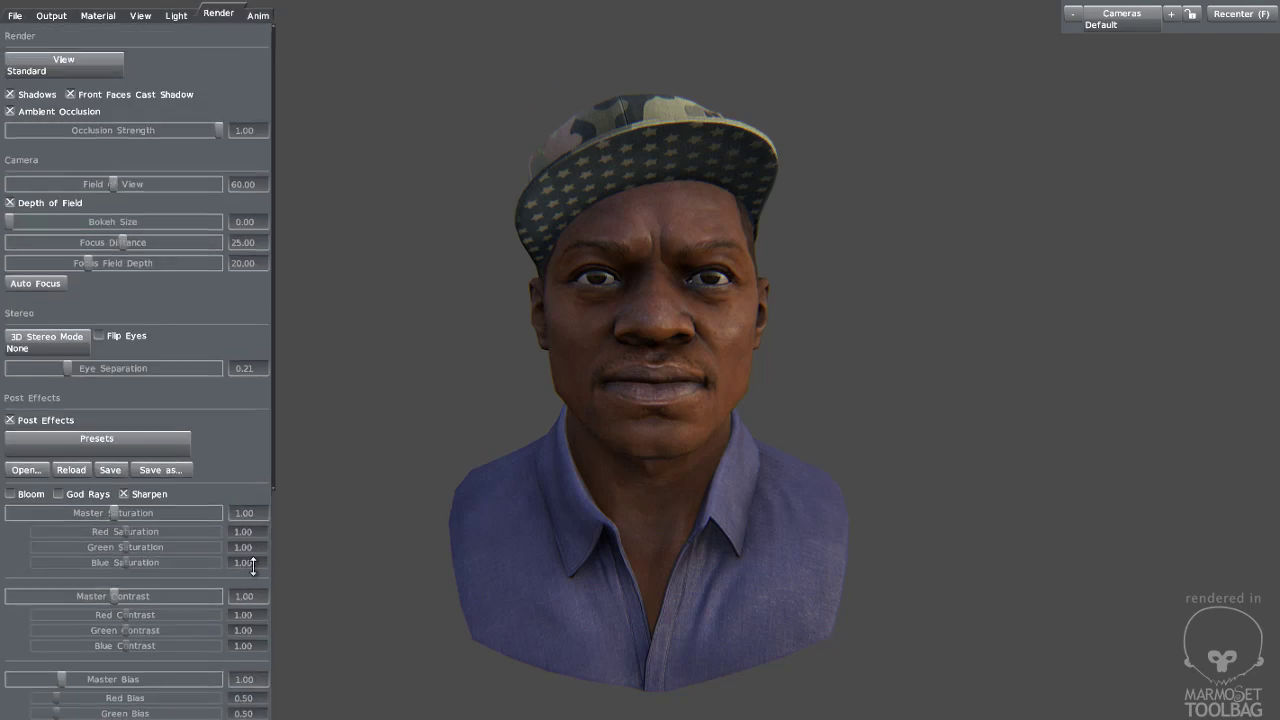
{"action": "right_click_drag", "start_coordinate": [613, 287], "coordinate": [711, 341]}
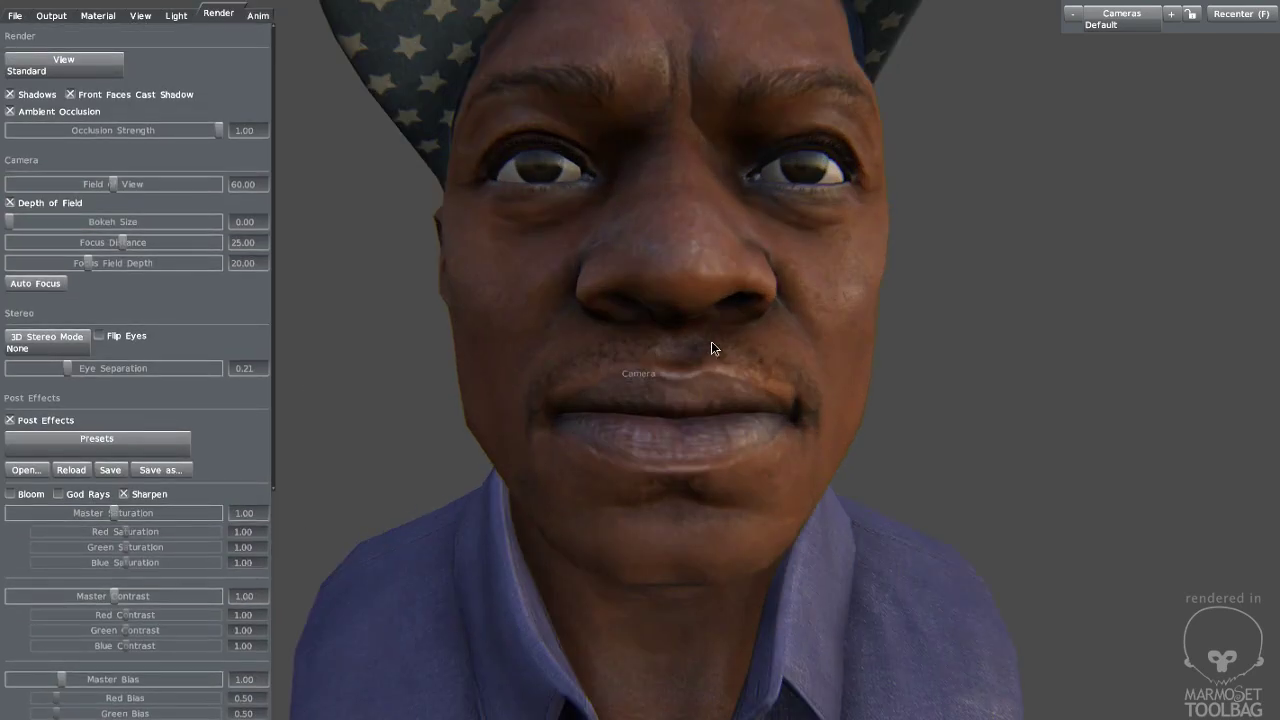
{"action": "left_click_drag", "start_coordinate": [711, 341], "coordinate": [686, 369]}
{"action": "scroll", "coordinate": [685, 374], "scroll_direction": "down", "scroll_amount": 5}
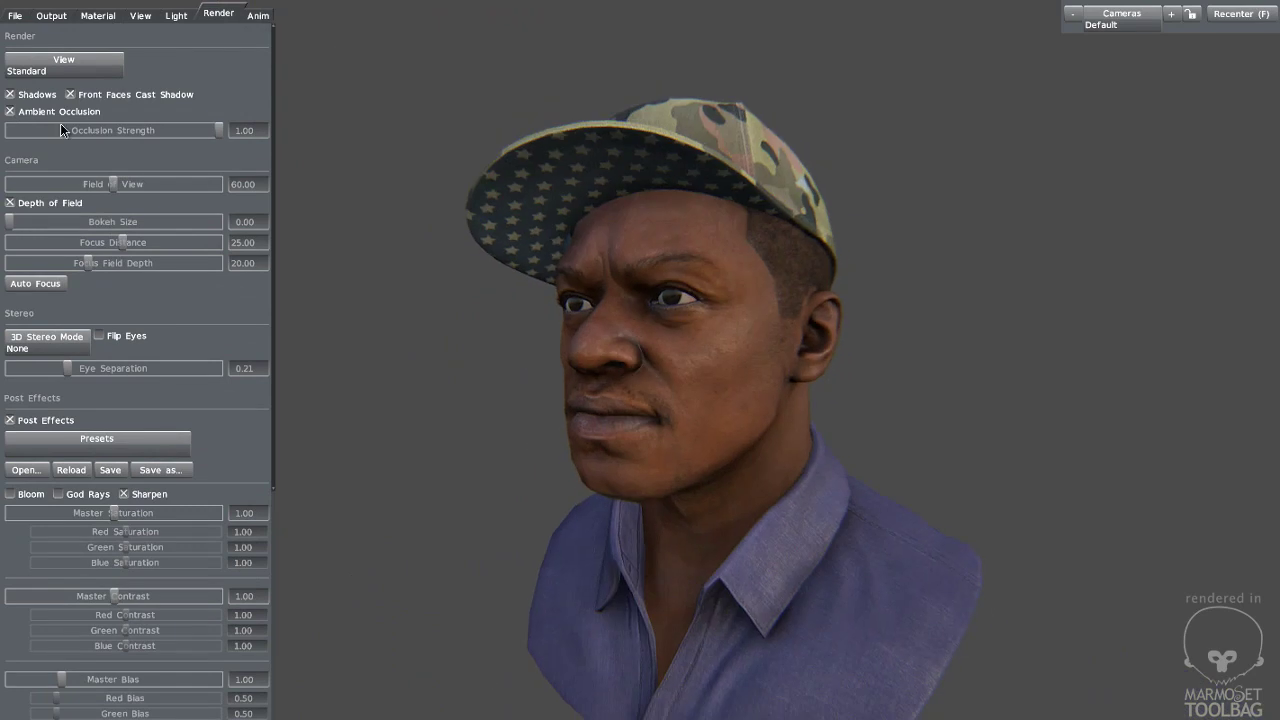
{"action": "left_click", "coordinate": [33, 72]}
{"action": "left_click", "coordinate": [42, 96]}
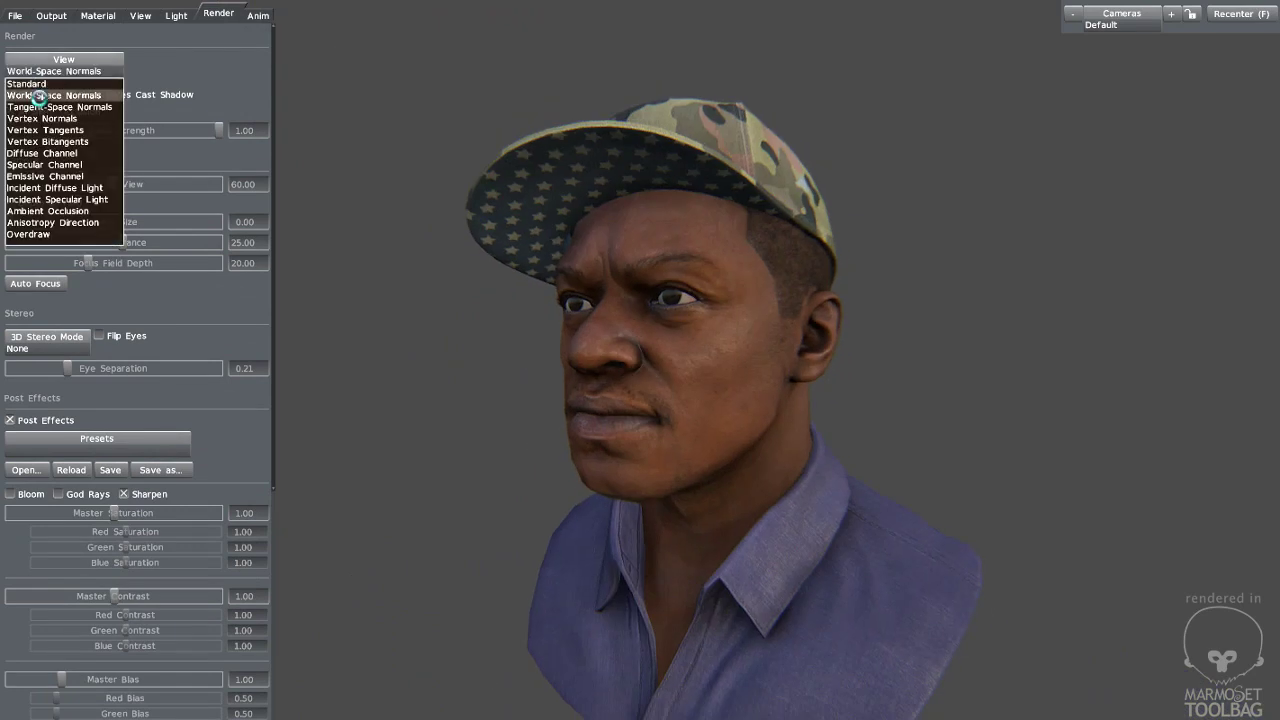
- Display the bust in the Tangent-Space Normals and Vertex Normals render views
{"action": "left_click", "coordinate": [58, 76]}
{"action": "left_click", "coordinate": [44, 107]}
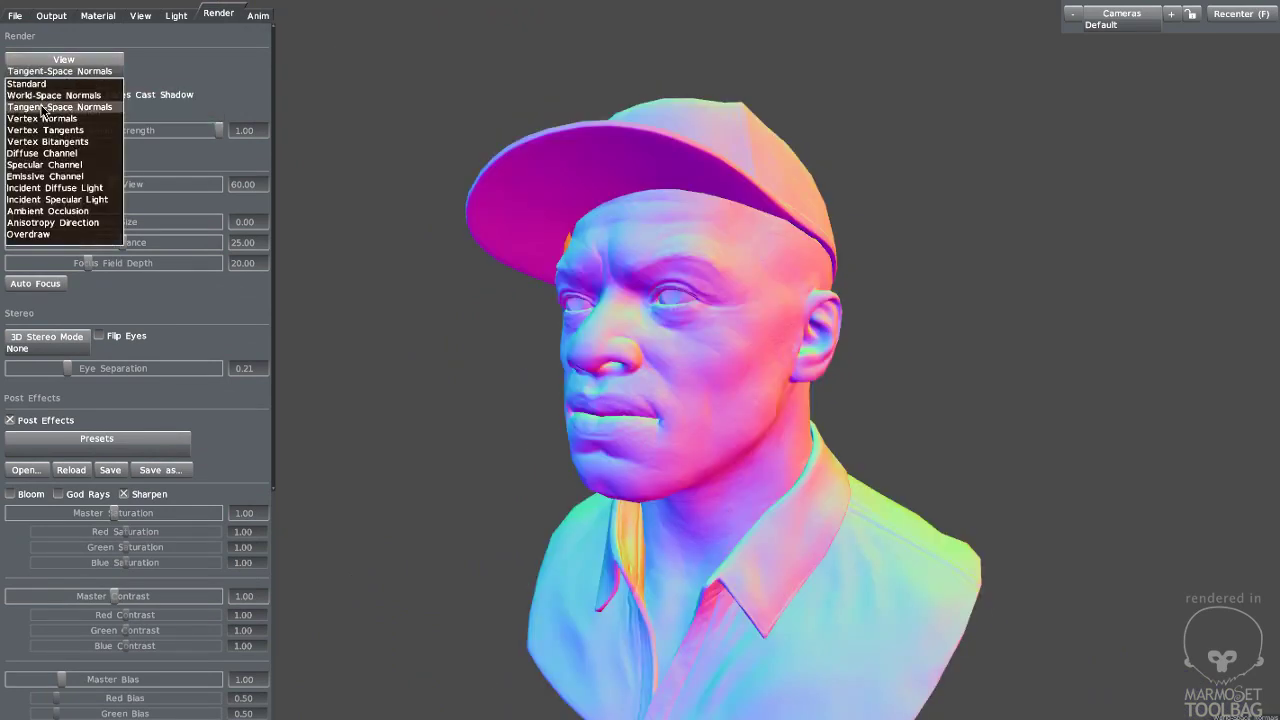
{"action": "left_click", "coordinate": [52, 74]}
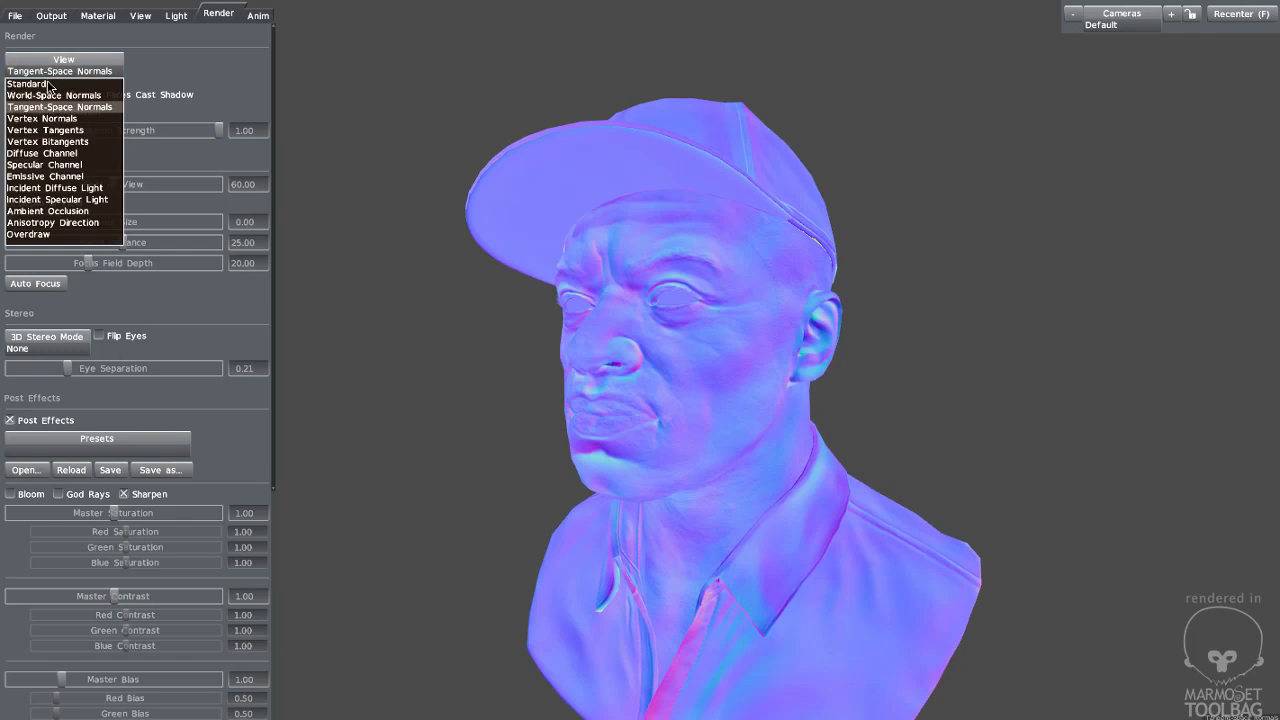
{"action": "left_click", "coordinate": [50, 118]}
{"action": "left_click", "coordinate": [49, 118]}
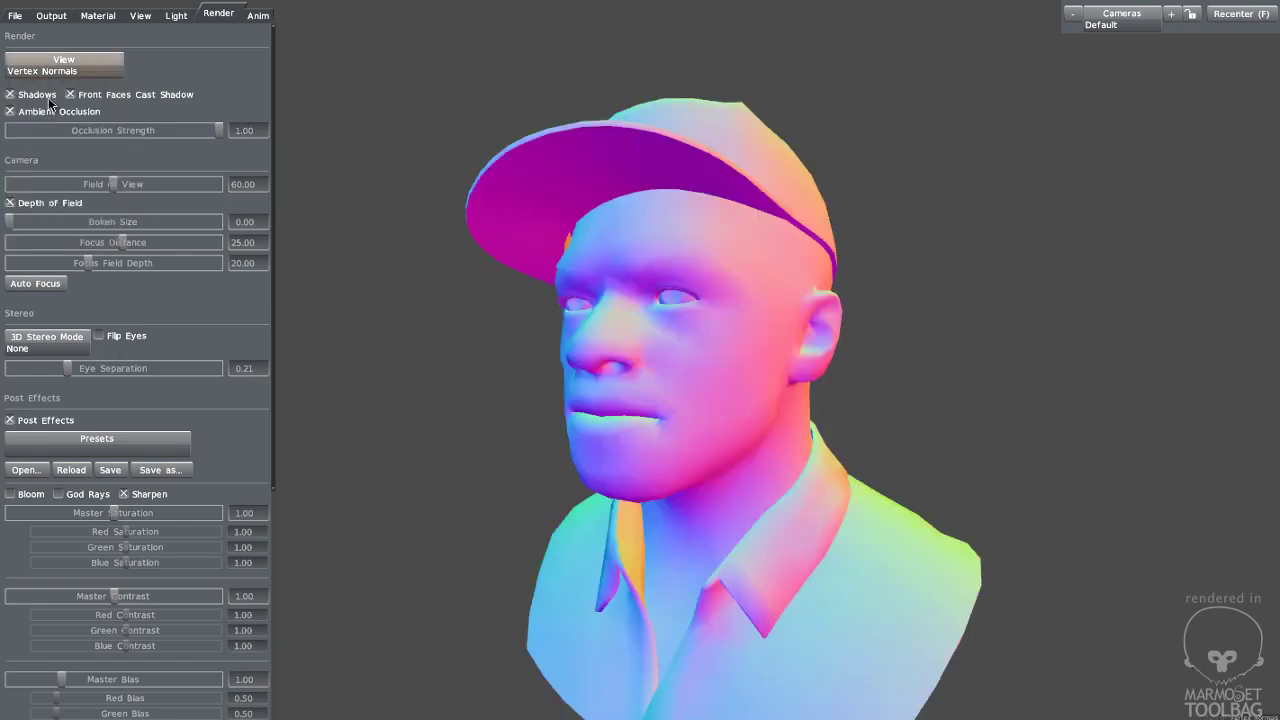
- Display the bust in the Specular Channel render view and inspect it up close from several angles under rotated sky lighting
{"action": "left_click", "coordinate": [53, 75]}
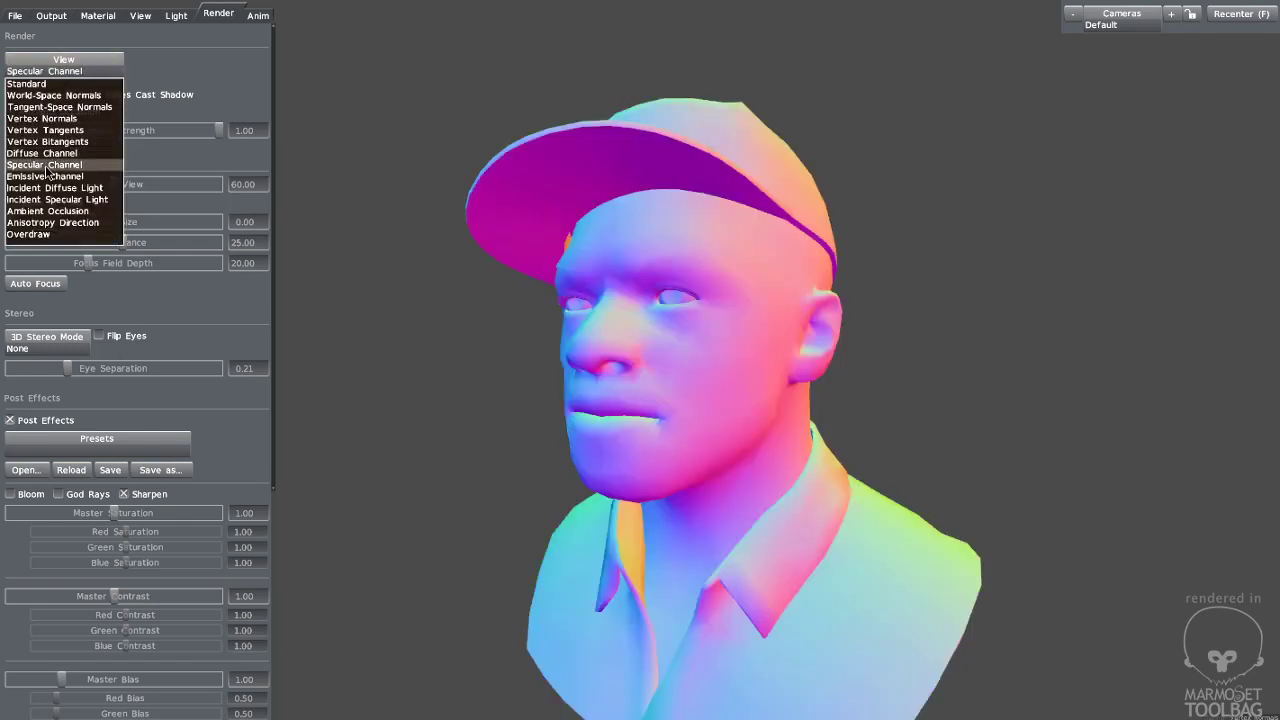
{"action": "left_click", "coordinate": [44, 167]}
{"action": "left_click_drag", "start_coordinate": [472, 253], "coordinate": [655, 247]}
{"action": "right_click_drag", "start_coordinate": [655, 247], "coordinate": [745, 385]}
{"action": "left_click_drag", "start_coordinate": [745, 385], "coordinate": [560, 372]}
{"action": "left_click_drag", "start_coordinate": [600, 370], "coordinate": [671, 365], "text": "shift"}
{"action": "right_click_drag", "start_coordinate": [671, 365], "coordinate": [590, 243]}
{"action": "left_click_drag", "start_coordinate": [590, 243], "coordinate": [971, 259]}
{"action": "right_click_drag", "start_coordinate": [971, 259], "coordinate": [957, 277]}
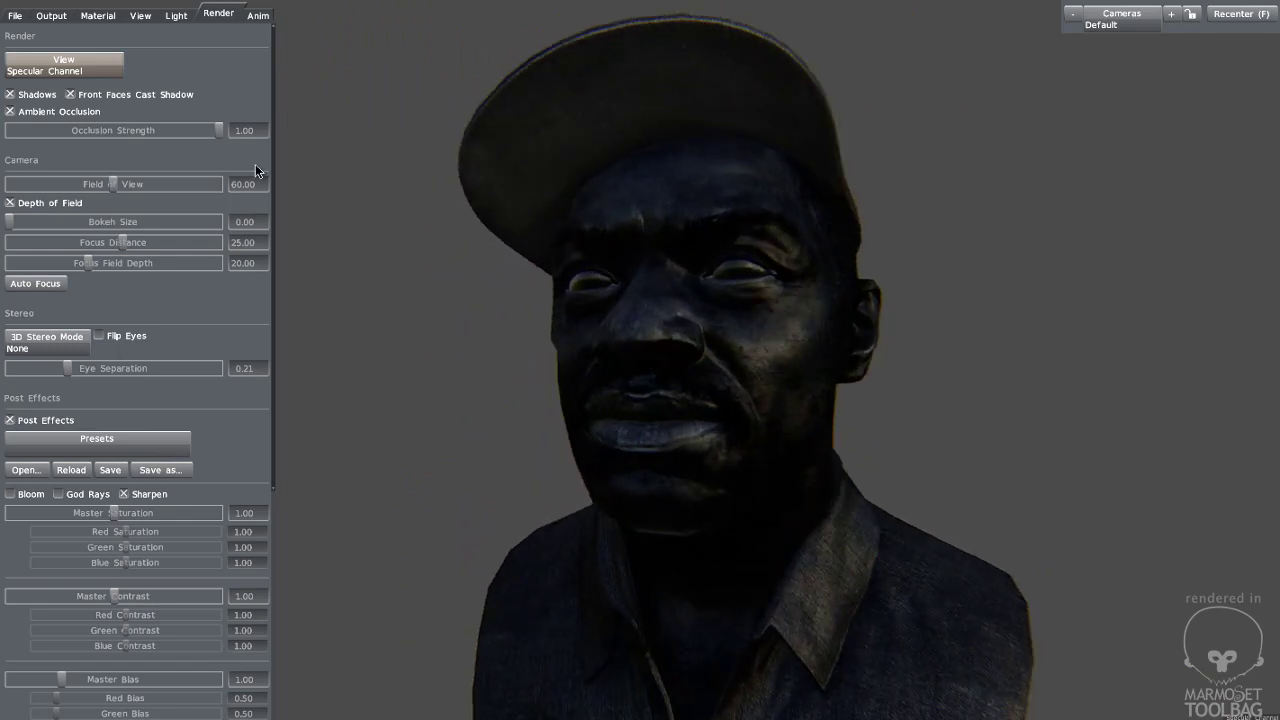
- Display the bust in the Diffuse Channel render view and return it to the Standard view
{"action": "left_click", "coordinate": [31, 71]}
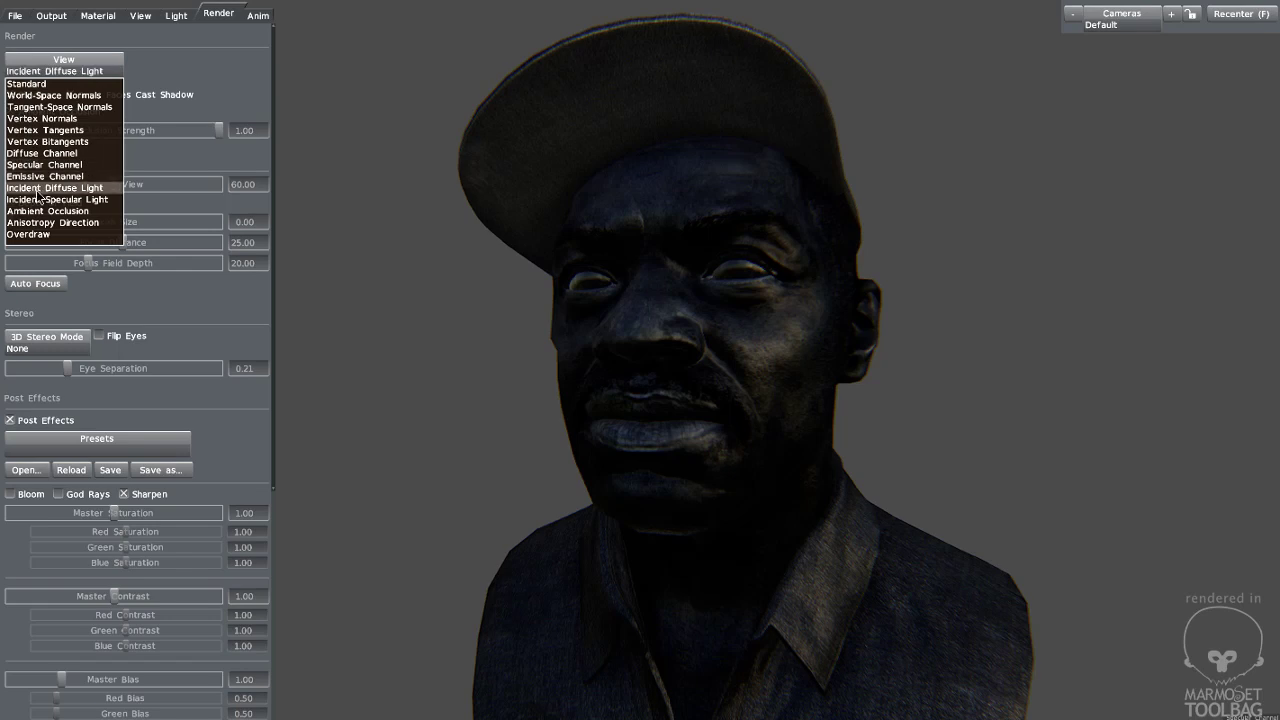
{"action": "left_click", "coordinate": [35, 153]}
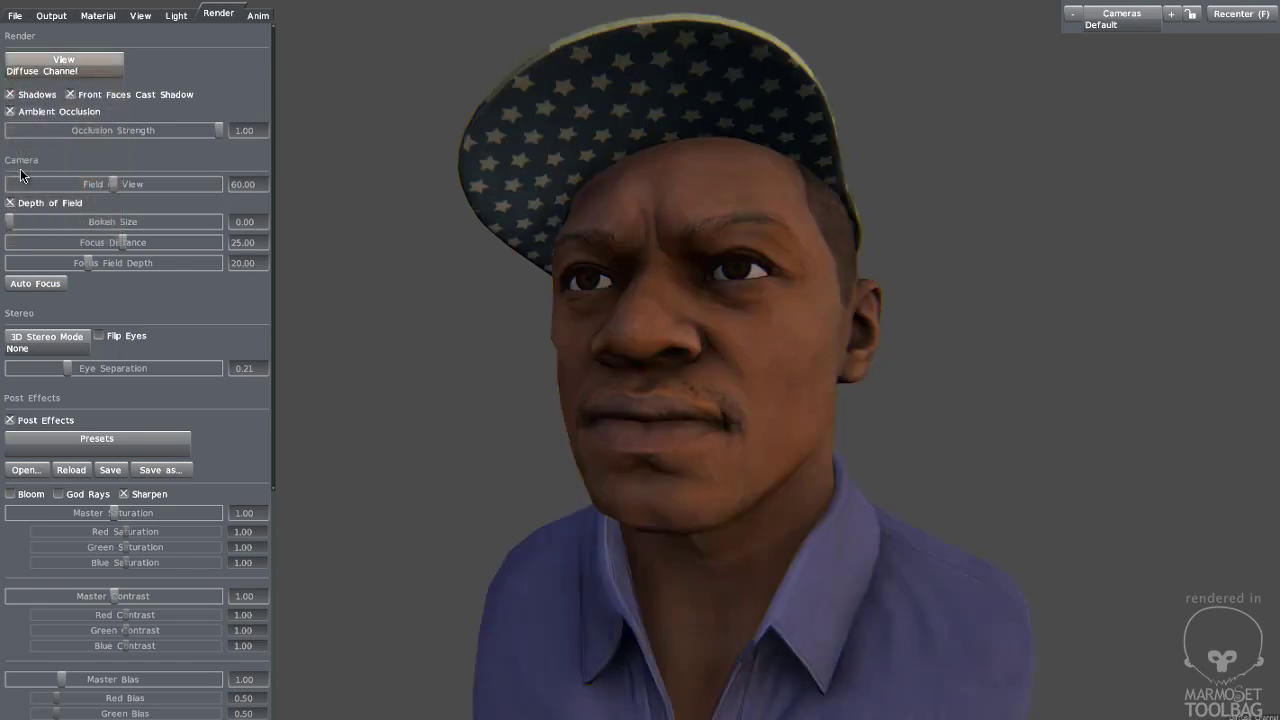
{"action": "left_click_drag", "start_coordinate": [660, 280], "coordinate": [453, 258]}
{"action": "left_click", "coordinate": [65, 71]}
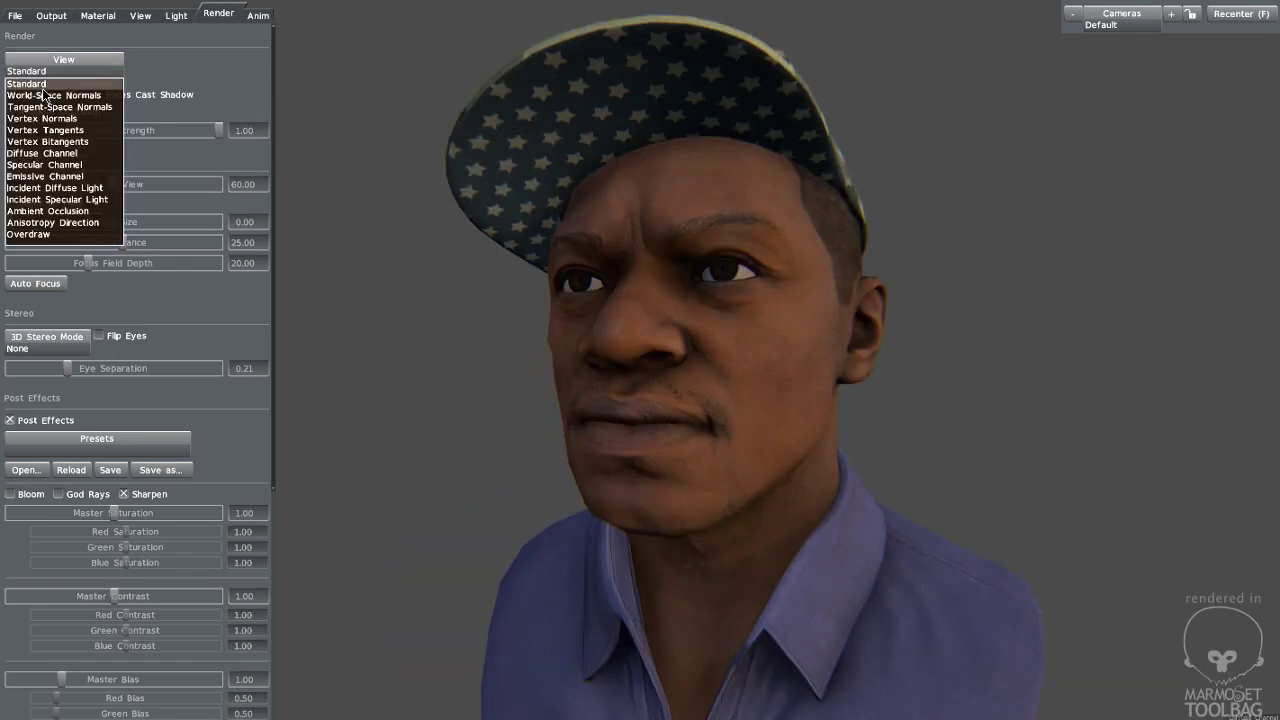
{"action": "left_click", "coordinate": [35, 82]}
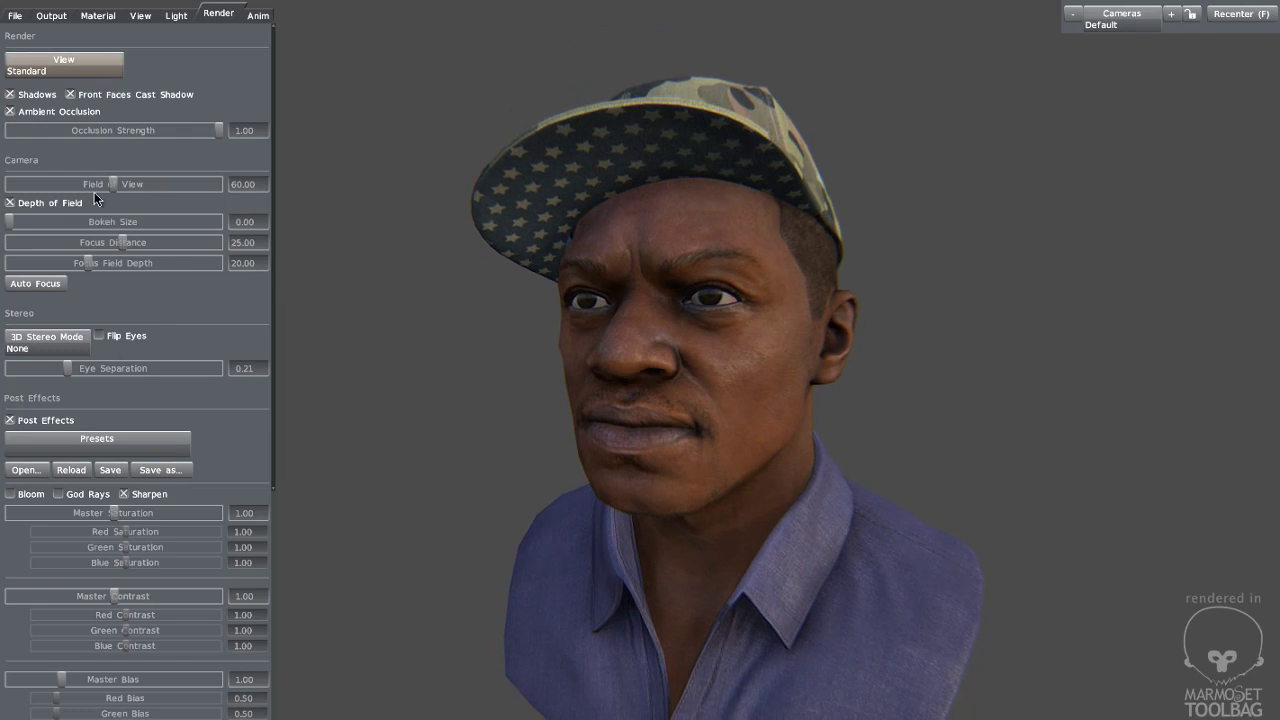
- Set the depth of field to Bokeh Size 0.78, Focus Distance 6.52 and Focus Field Depth 6.73
{"action": "left_click_drag", "start_coordinate": [12, 224], "coordinate": [67, 259]}
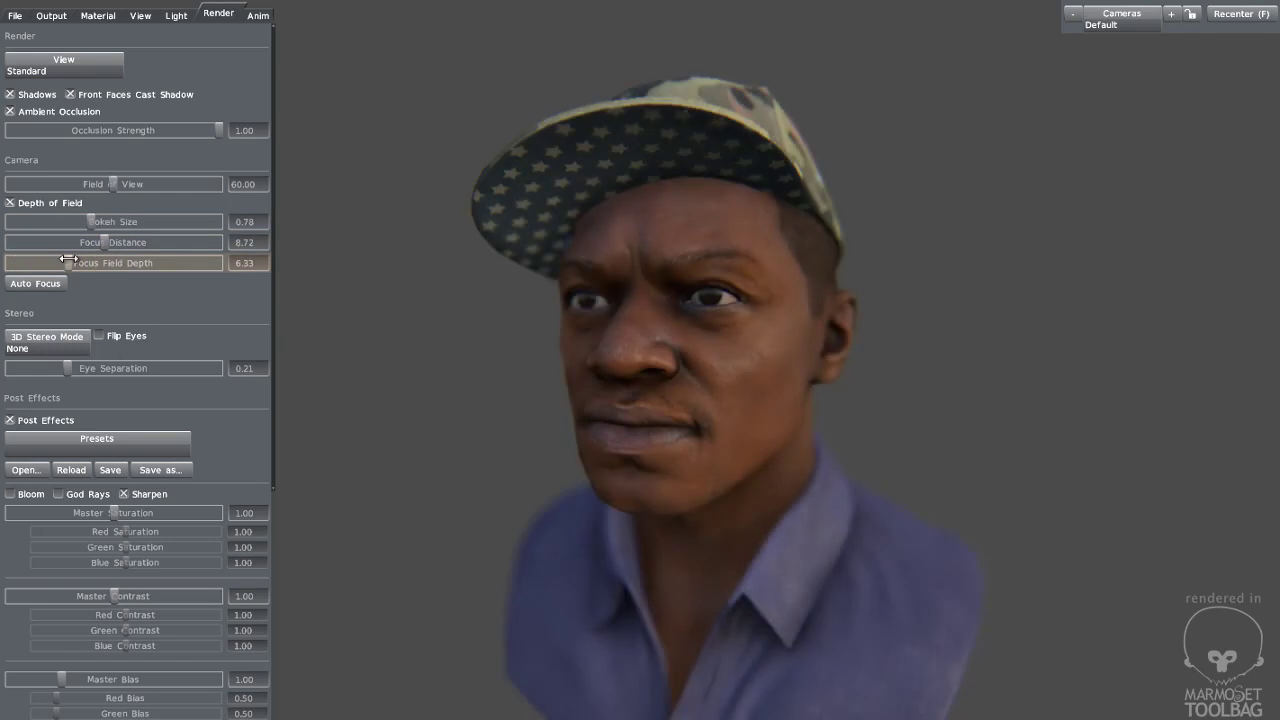
{"action": "left_click_drag", "start_coordinate": [440, 255], "coordinate": [520, 262]}
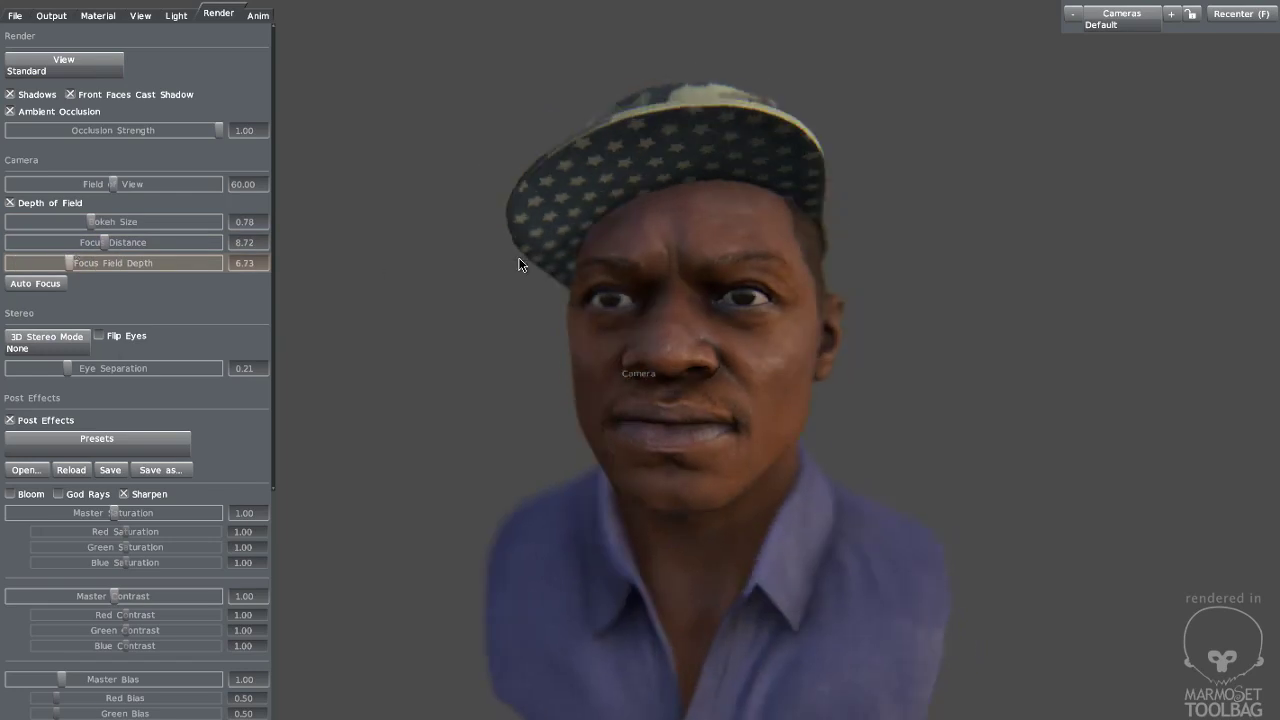
{"action": "right_click_drag", "start_coordinate": [520, 262], "coordinate": [583, 310]}
{"action": "left_click_drag", "start_coordinate": [100, 241], "coordinate": [100, 244]}
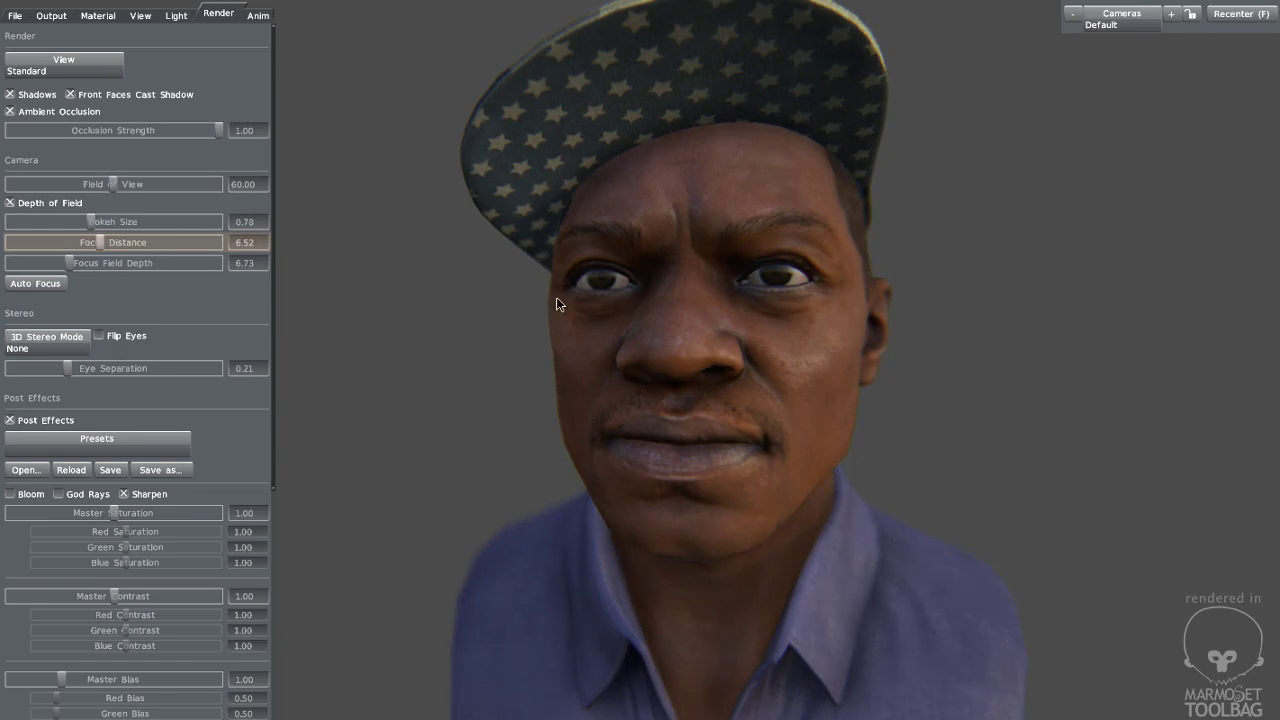
- Turn off Depth of Field, set Field of View to 34.06 with the bust framed frontally, and set Bokeh Size to 0.74
{"action": "left_click", "coordinate": [11, 203]}
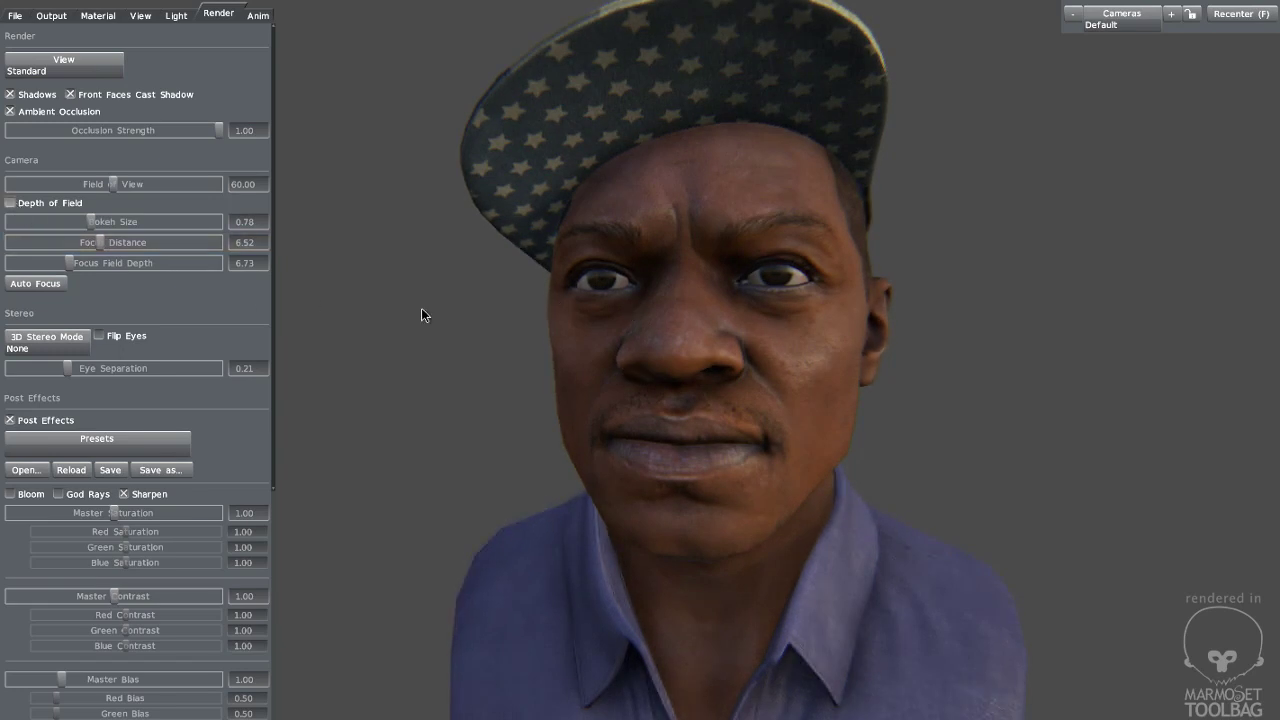
{"action": "left_click_drag", "start_coordinate": [421, 307], "coordinate": [524, 302]}
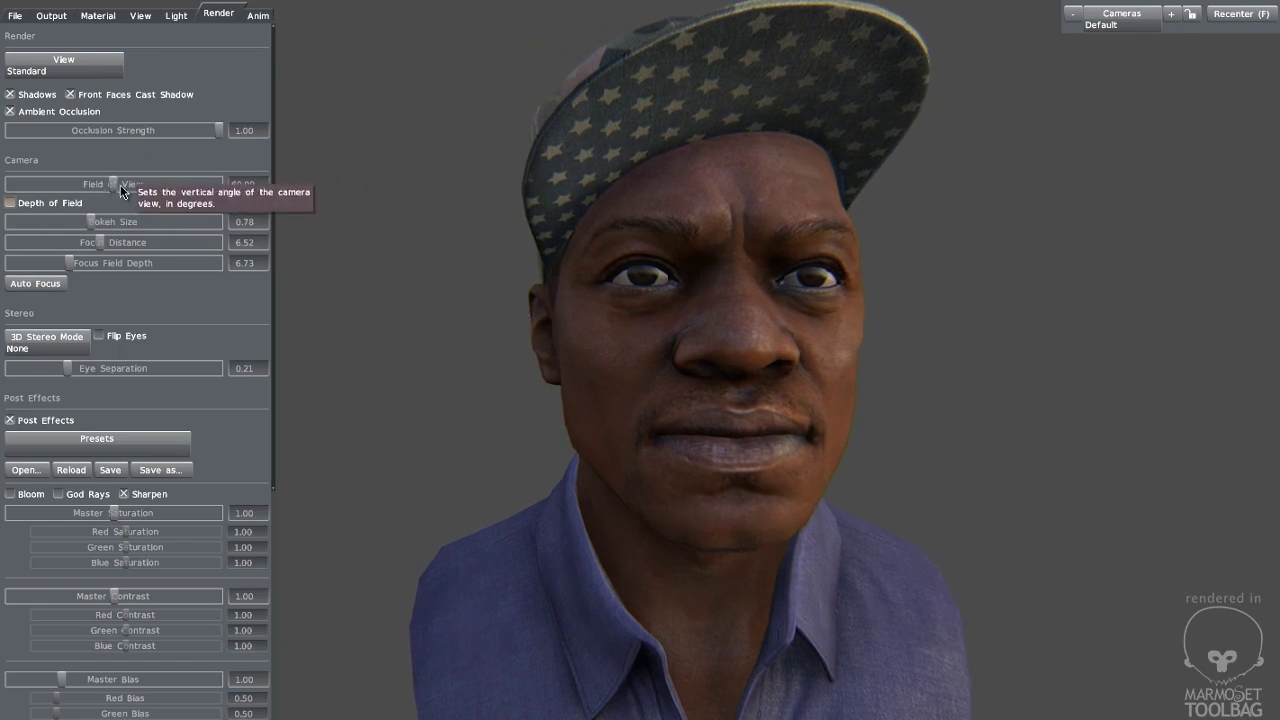
{"action": "left_click_drag", "start_coordinate": [120, 185], "coordinate": [70, 188]}
{"action": "scroll", "coordinate": [631, 227], "scroll_direction": "down", "scroll_amount": 5}
{"action": "left_click_drag", "start_coordinate": [631, 221], "coordinate": [636, 260]}
{"action": "middle_click_drag", "start_coordinate": [636, 260], "coordinate": [636, 298]}
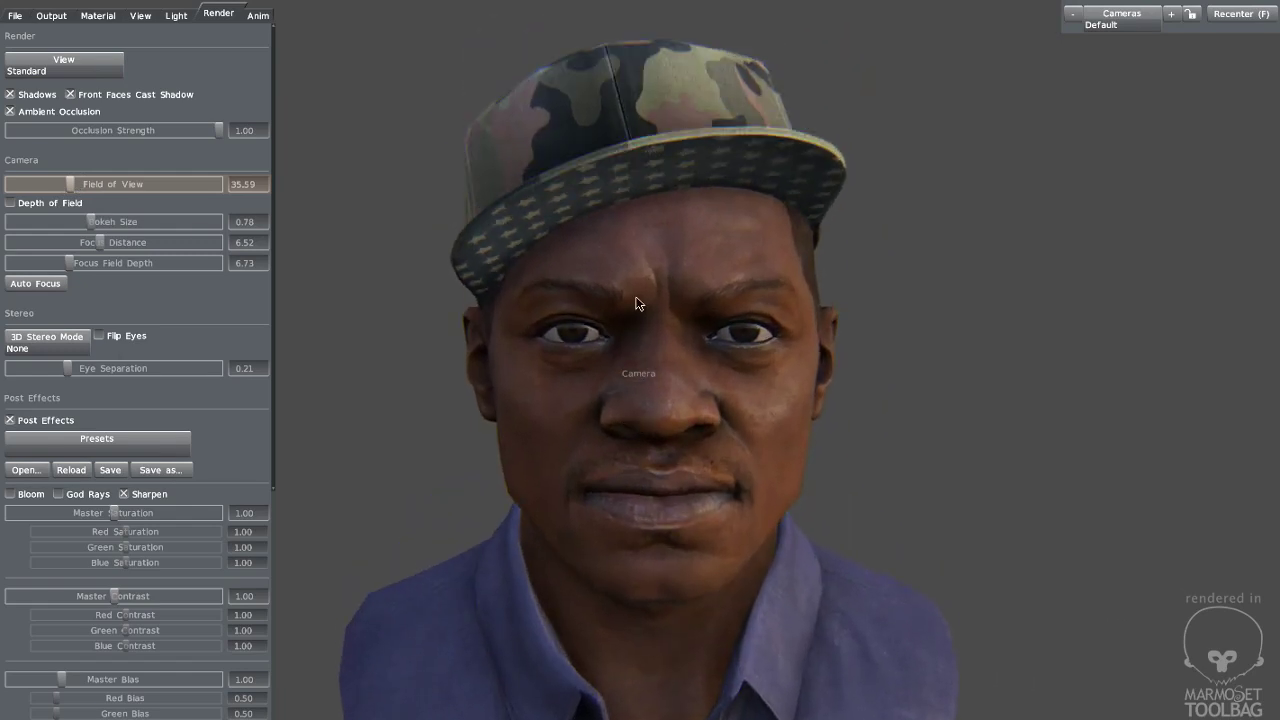
{"action": "scroll", "coordinate": [638, 294], "scroll_direction": "up", "scroll_amount": 1}
{"action": "left_click_drag", "start_coordinate": [643, 291], "coordinate": [770, 295], "text": "shift"}
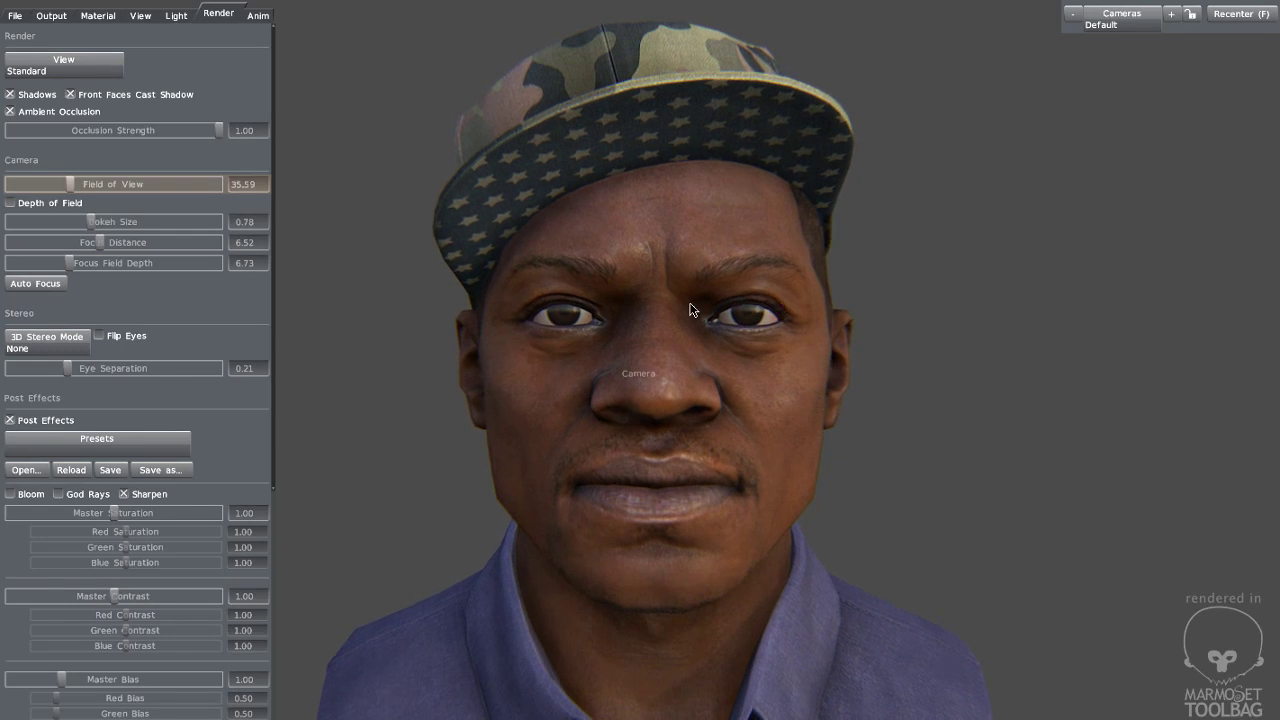
{"action": "left_click_drag", "start_coordinate": [90, 221], "coordinate": [66, 184]}
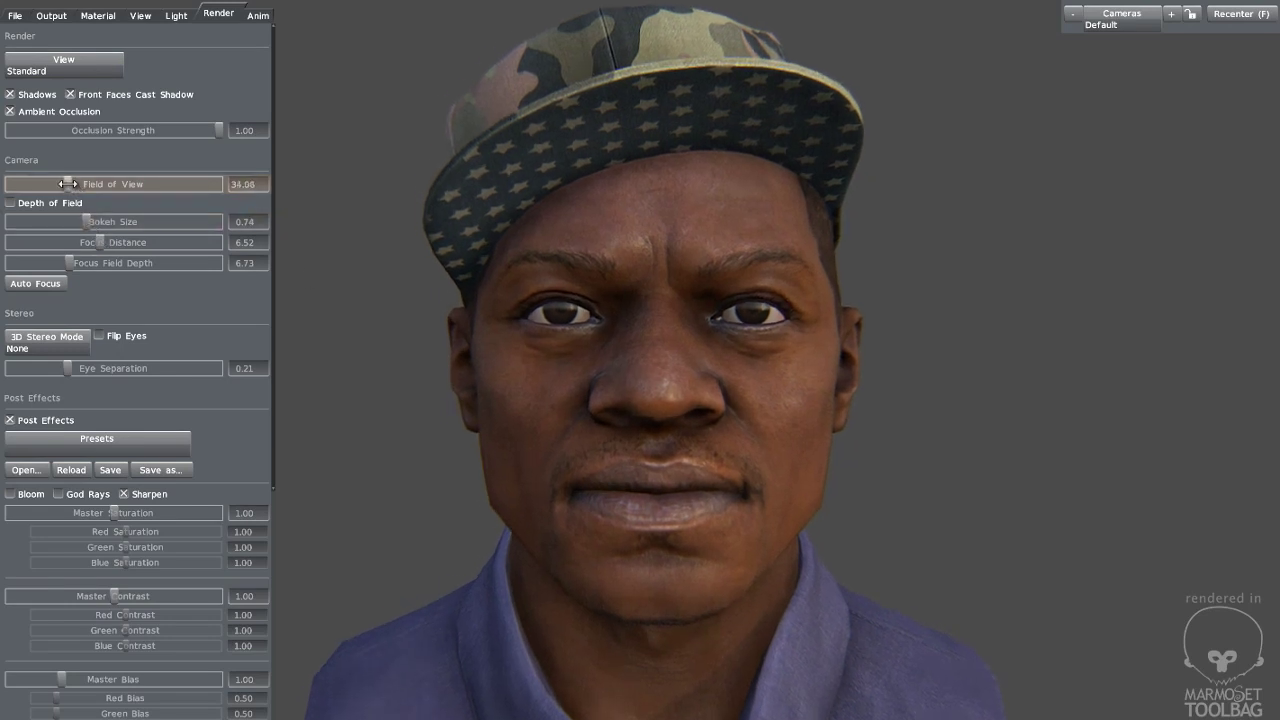
- Turn Depth of Field back on, set Focus Distance to 12.81 and check the blur from farther away
{"action": "left_click", "coordinate": [11, 203]}
{"action": "left_click_drag", "start_coordinate": [99, 241], "coordinate": [109, 243]}
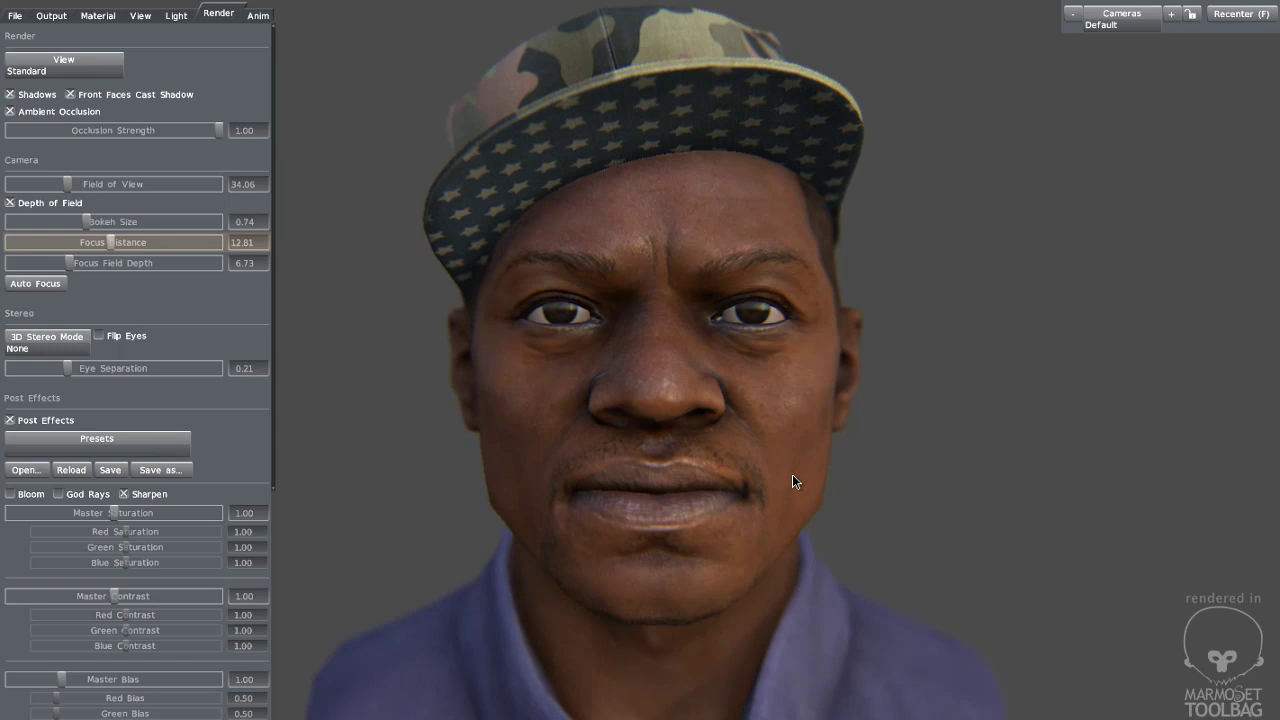
{"action": "left_click_drag", "start_coordinate": [873, 499], "coordinate": [843, 487]}
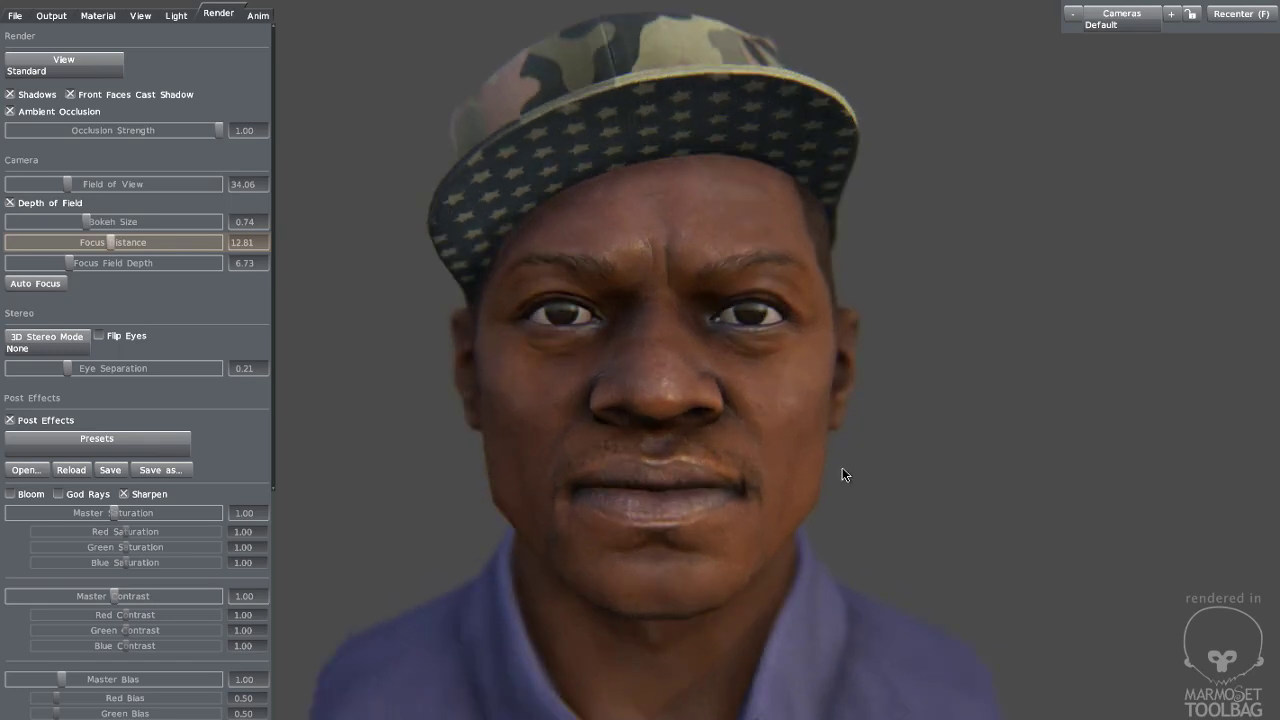
{"action": "right_click_drag", "start_coordinate": [841, 466], "coordinate": [794, 379]}
{"action": "mouse_move", "coordinate": [794, 379]}
{"action": "middle_mouse_down"}
{"action": "mouse_move", "coordinate": [796, 343]}
{"action": "mouse_move", "coordinate": [797, 365]}
{"action": "middle_mouse_up"}
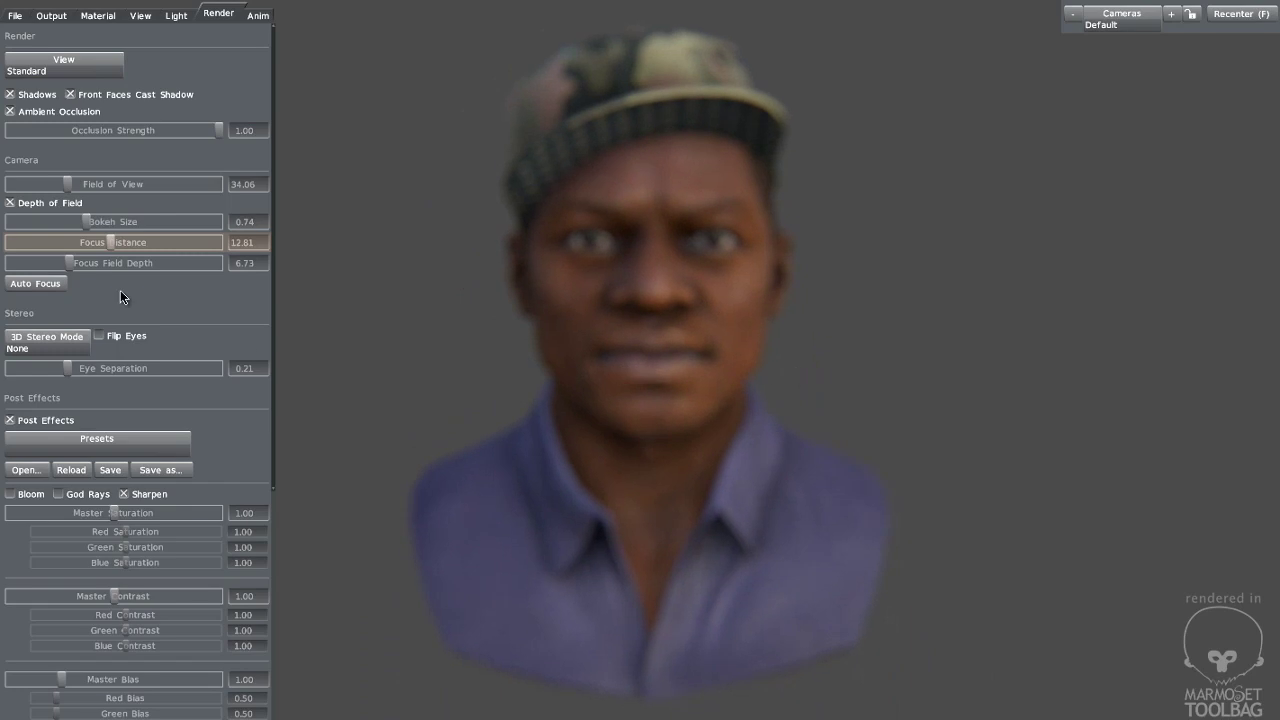
- Set the Focus Distance to 20.30 for the full-bust framing
{"action": "mouse_move", "coordinate": [108, 242]}
{"action": "left_mouse_down"}
{"action": "mouse_move", "coordinate": [64, 242]}
{"action": "mouse_move", "coordinate": [120, 241]}
{"action": "left_mouse_up"}
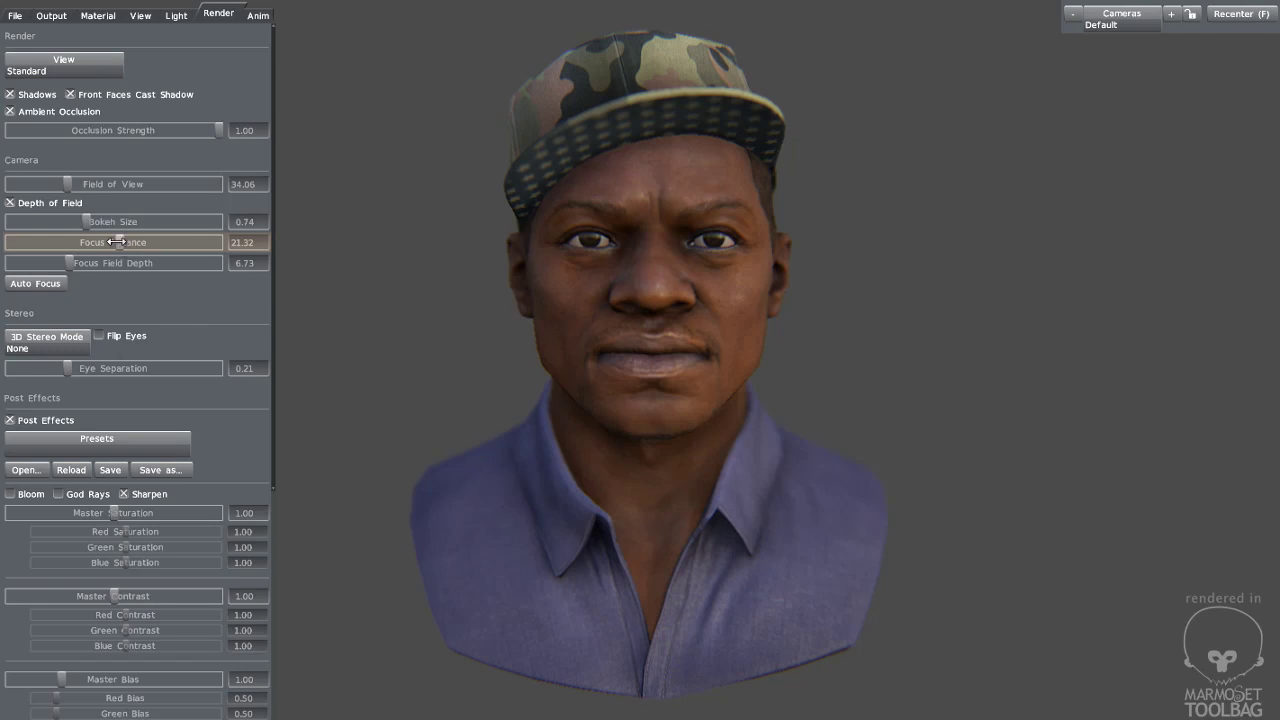
{"action": "left_click_drag", "start_coordinate": [117, 242], "coordinate": [119, 242]}
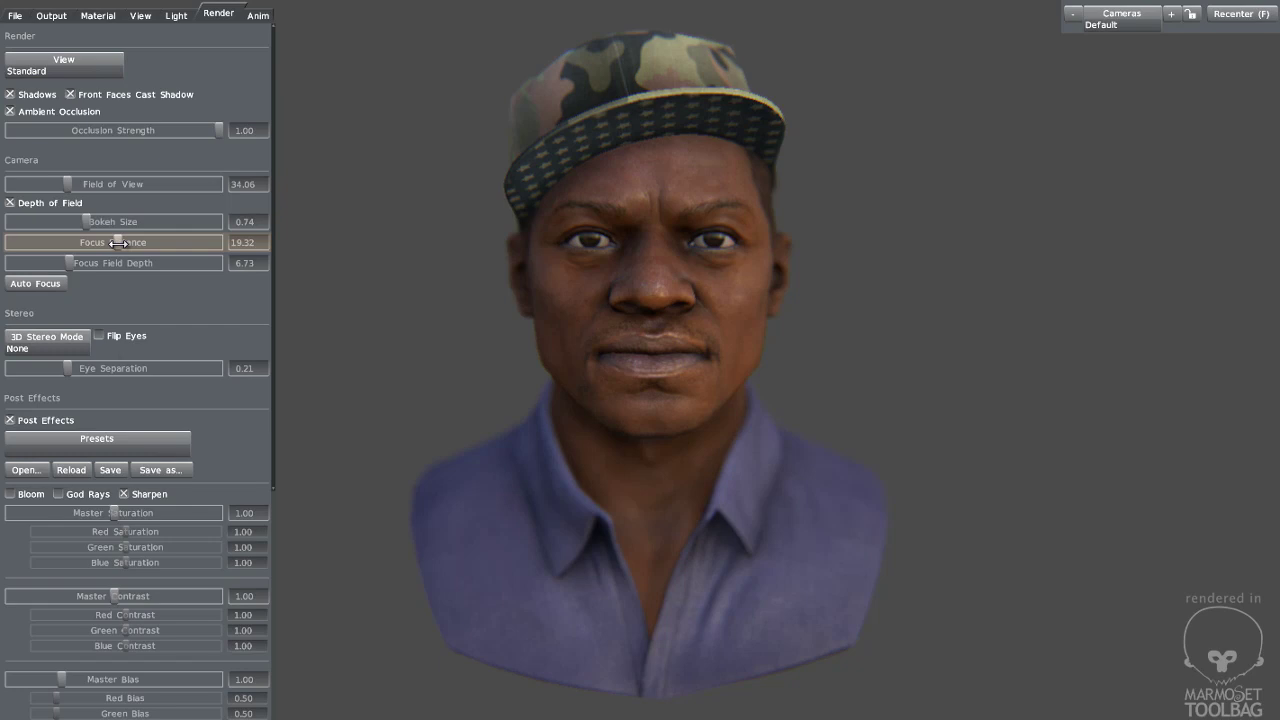
{"action": "left_click_drag", "start_coordinate": [118, 242], "coordinate": [119, 242]}
- Raise Sky Brightness to 1.36 and rotate the Dawn sky lighting to 270
{"action": "left_click", "coordinate": [177, 16]}
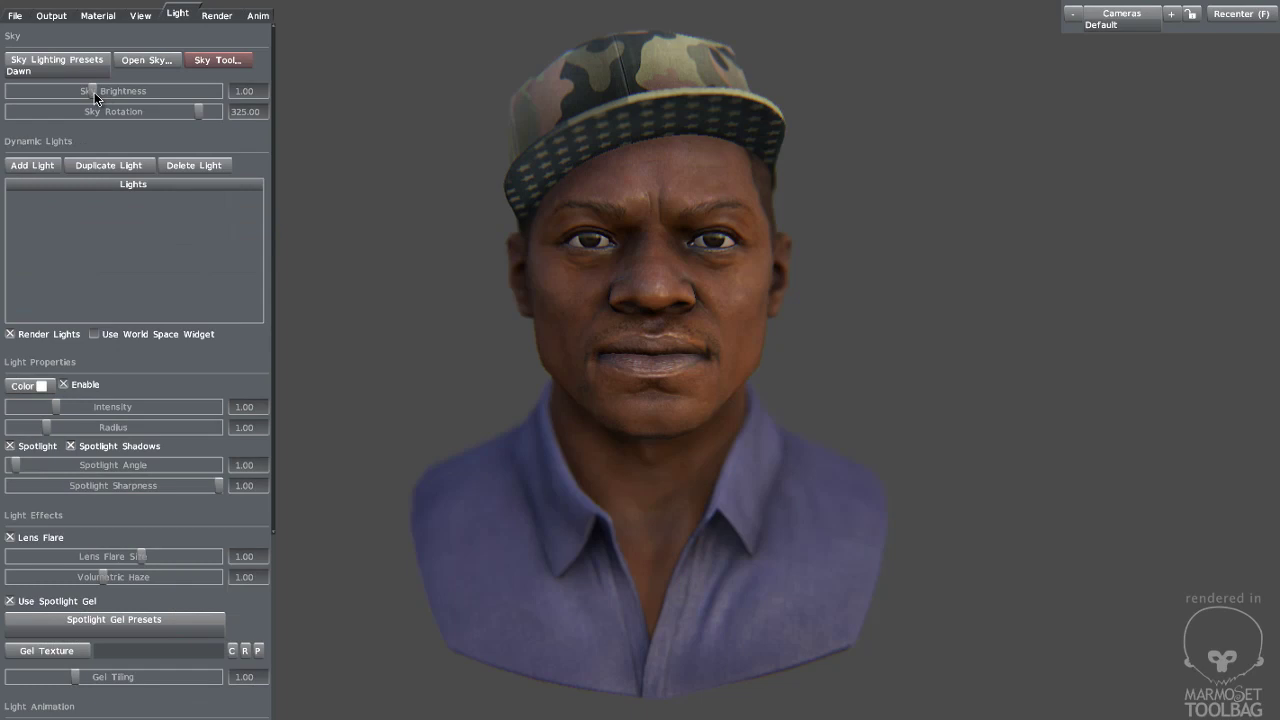
{"action": "mouse_move", "coordinate": [94, 92]}
{"action": "left_mouse_down"}
{"action": "mouse_move", "coordinate": [110, 91]}
{"action": "mouse_move", "coordinate": [97, 92]}
{"action": "left_mouse_up"}
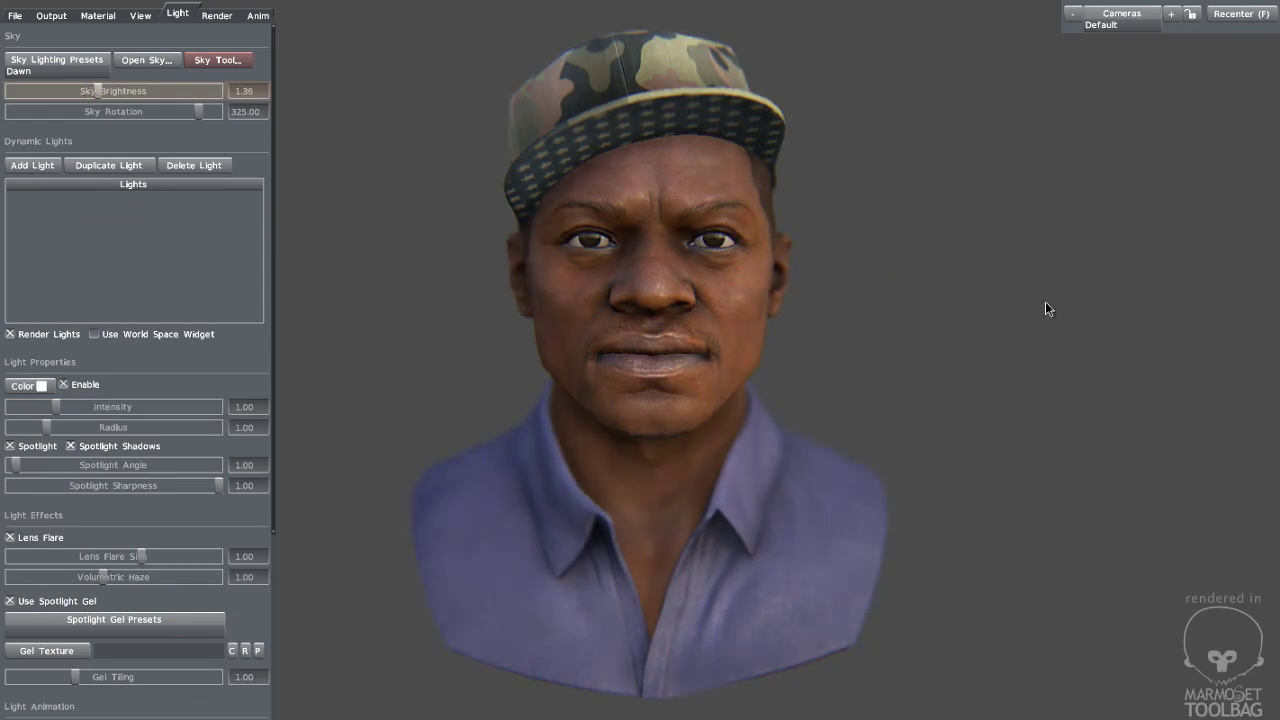
{"action": "left_click_drag", "start_coordinate": [1017, 291], "coordinate": [967, 282], "text": "shift"}
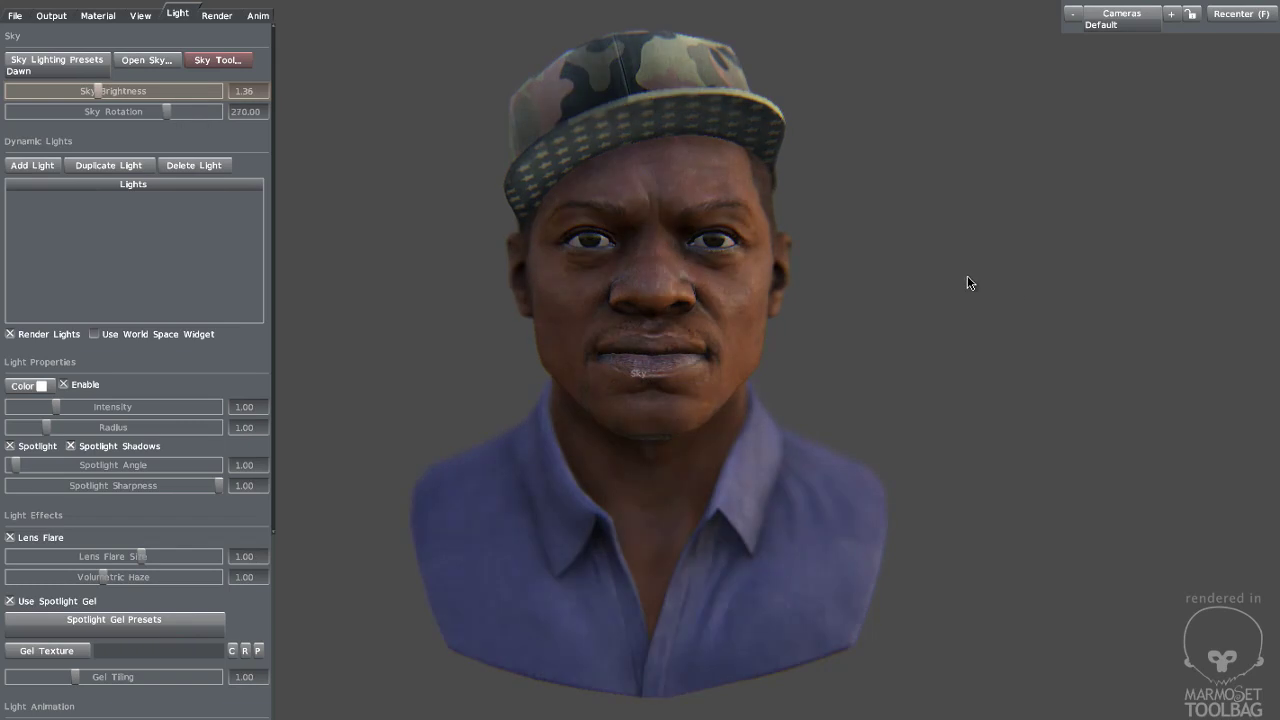
- Try the Metro, Glacier and Forest Cover sky lighting presets on the bust
{"action": "left_click", "coordinate": [50, 72]}
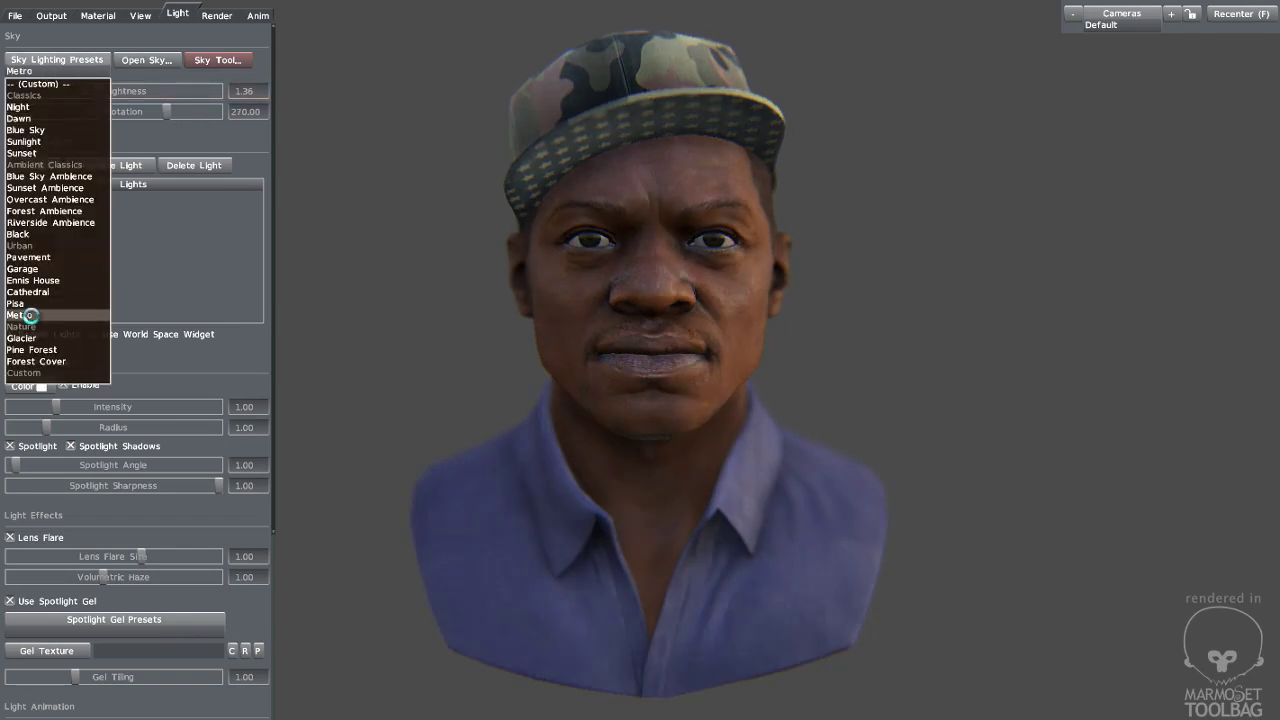
{"action": "left_click", "coordinate": [22, 315]}
{"action": "left_click", "coordinate": [27, 74]}
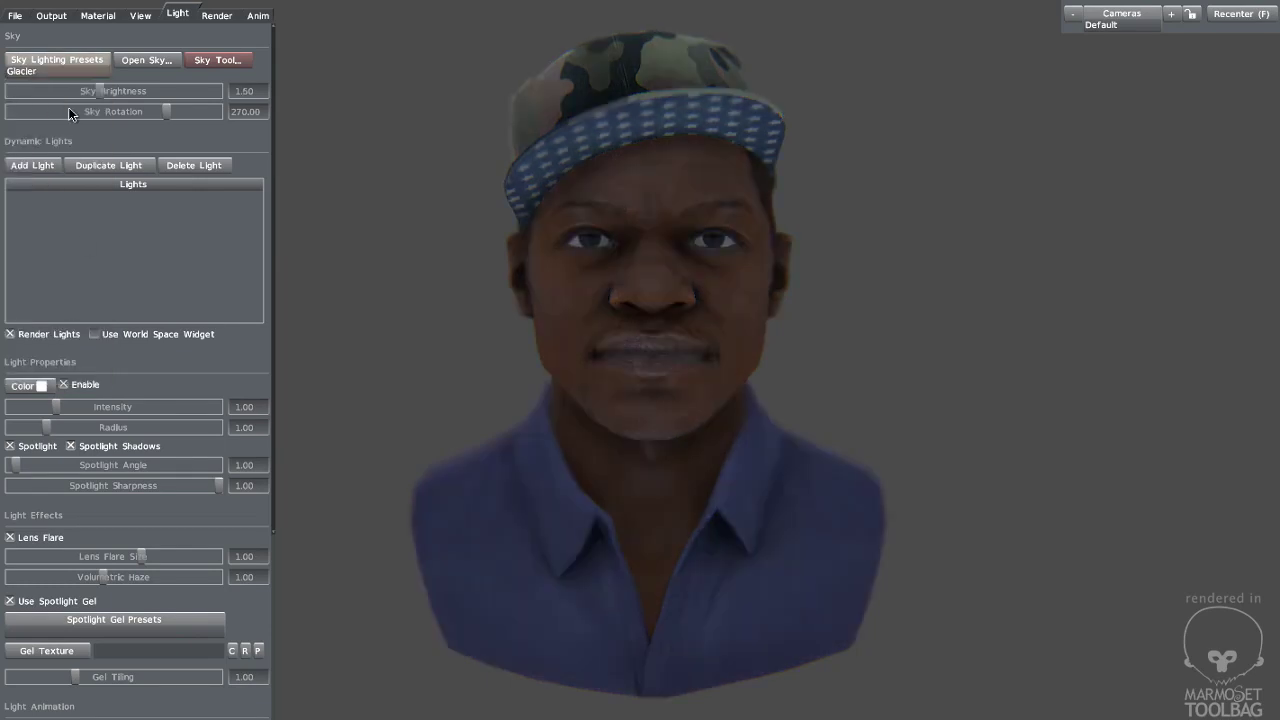
{"action": "left_click", "coordinate": [36, 71]}
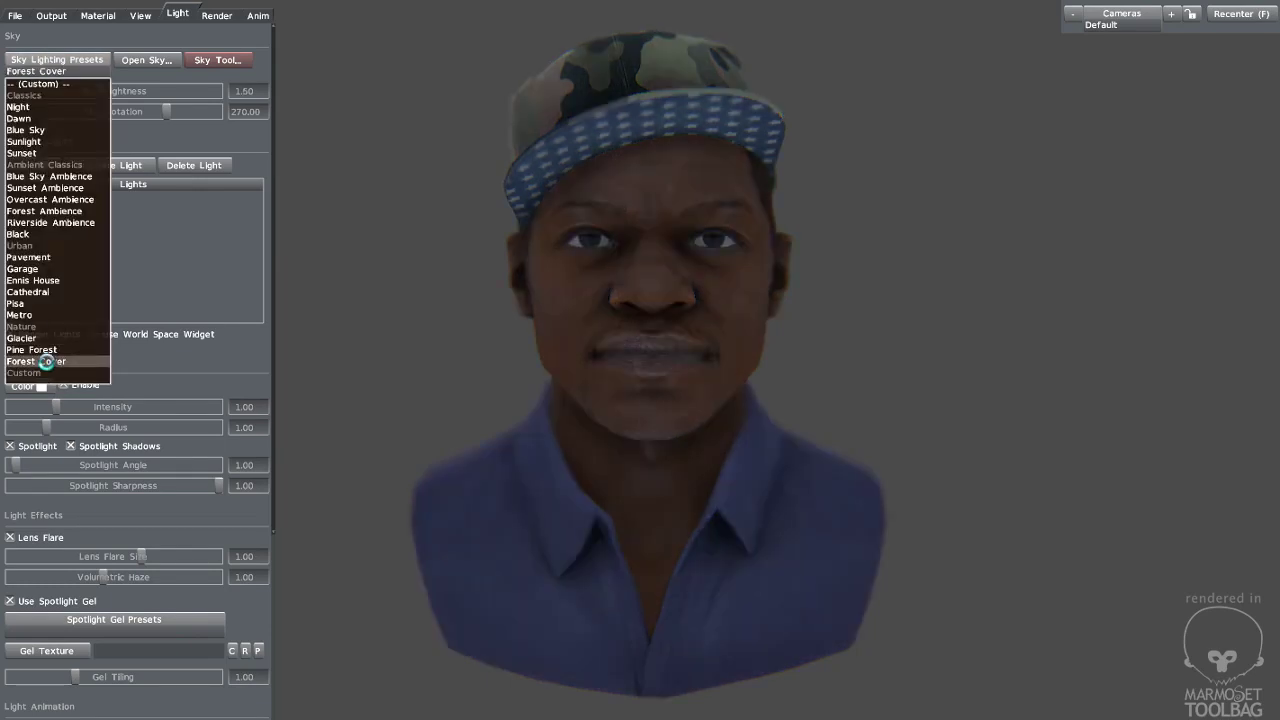
{"action": "left_click", "coordinate": [60, 361]}
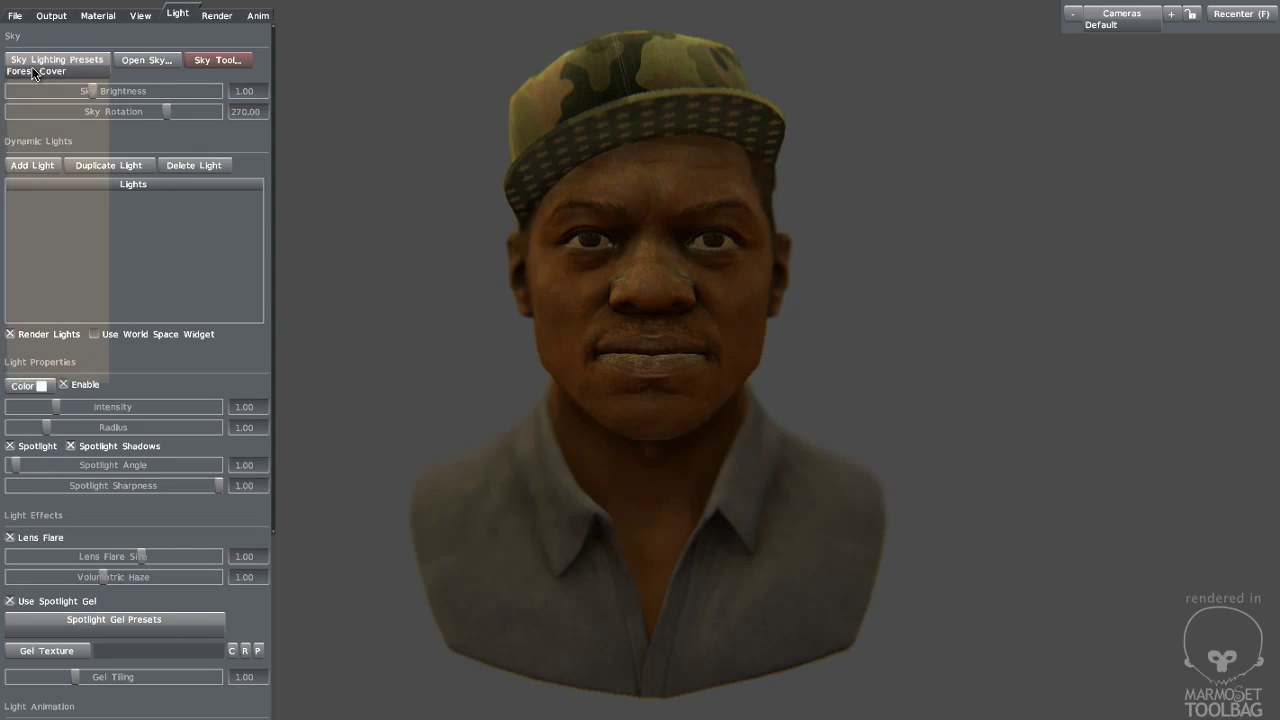
- Try the Night sky preset with the sky rotated to 117, followed by the Blue Sky Ambience preset
{"action": "left_click", "coordinate": [30, 71]}
{"action": "left_click", "coordinate": [31, 107]}
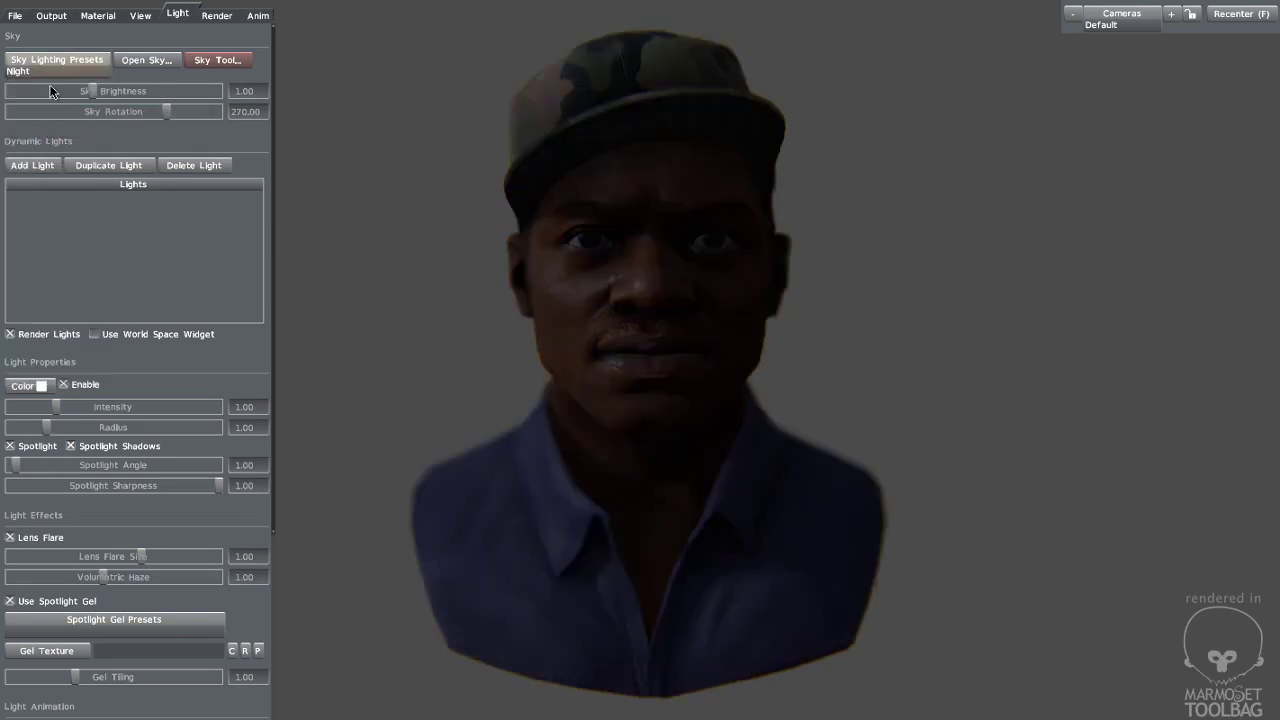
{"action": "left_click_drag", "start_coordinate": [964, 340], "coordinate": [814, 324], "text": "shift"}
{"action": "left_click", "coordinate": [57, 60]}
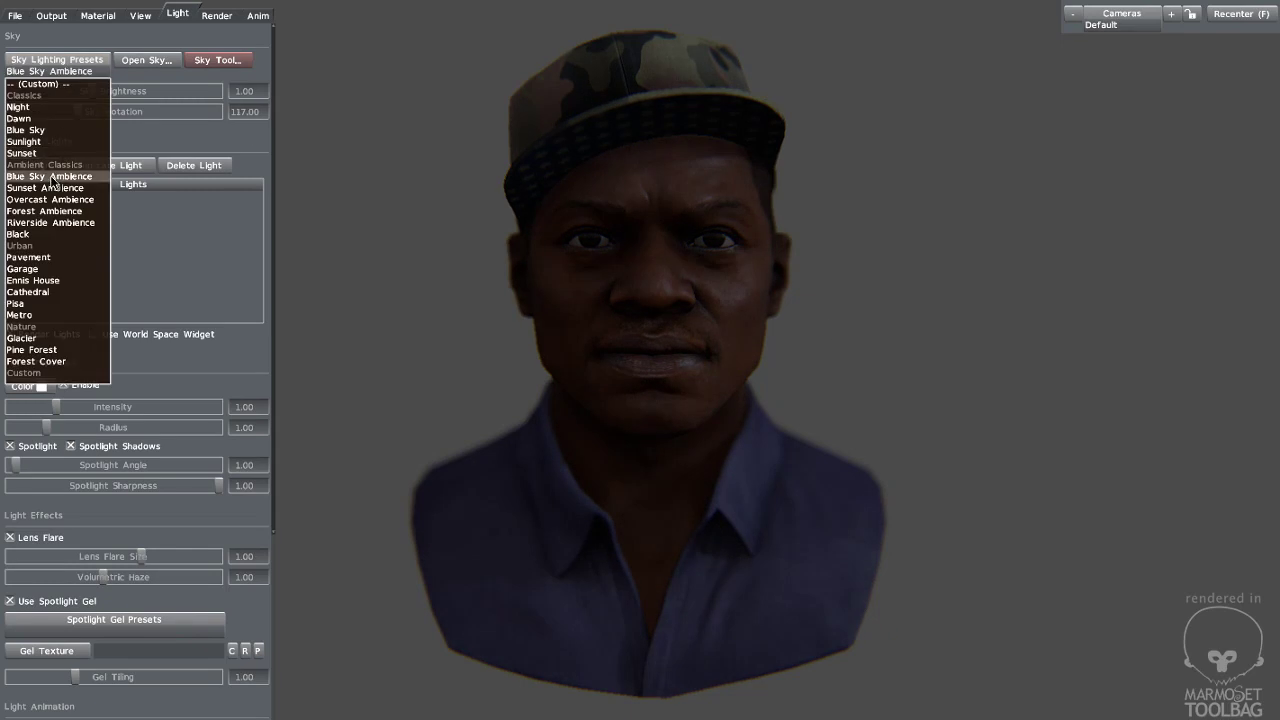
{"action": "left_click", "coordinate": [52, 182]}
- Apply the Riverside Ambience sky lighting preset and slightly rotate the sky around the bust
{"action": "left_click", "coordinate": [57, 60]}
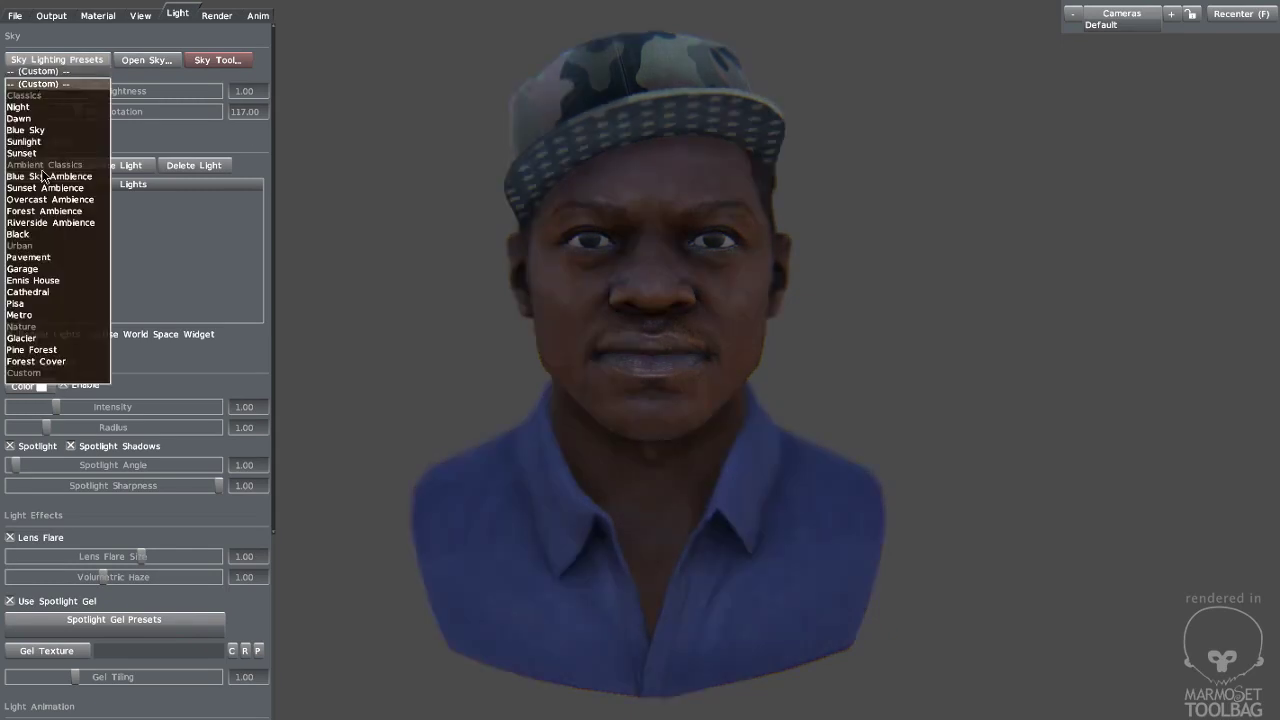
{"action": "left_click", "coordinate": [38, 222]}
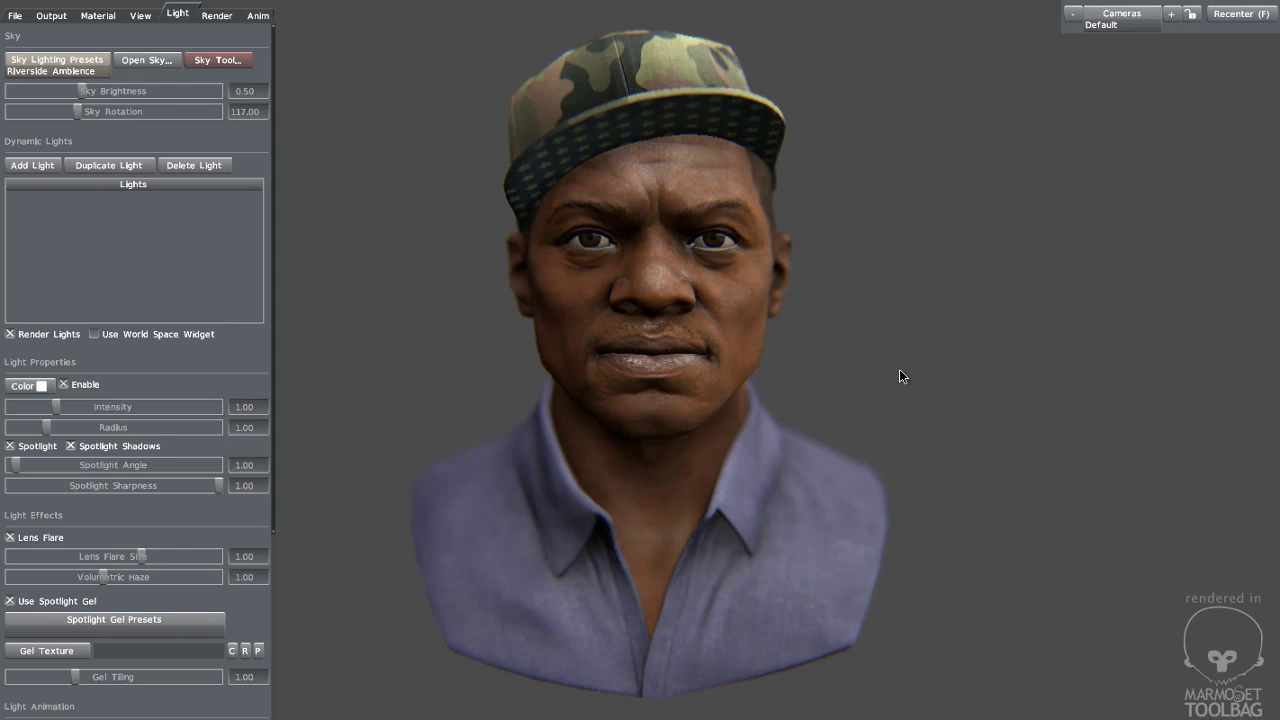
{"action": "mouse_move", "coordinate": [938, 375]}
{"action": "left_mouse_down", "text": "shift"}
{"action": "mouse_move", "coordinate": [903, 366]}
{"action": "mouse_move", "coordinate": [920, 366]}
{"action": "left_mouse_up", "text": "shift"}
- Draw the skybox as the background and view the bust against it from behind and from the side
{"action": "left_click", "coordinate": [216, 16]}
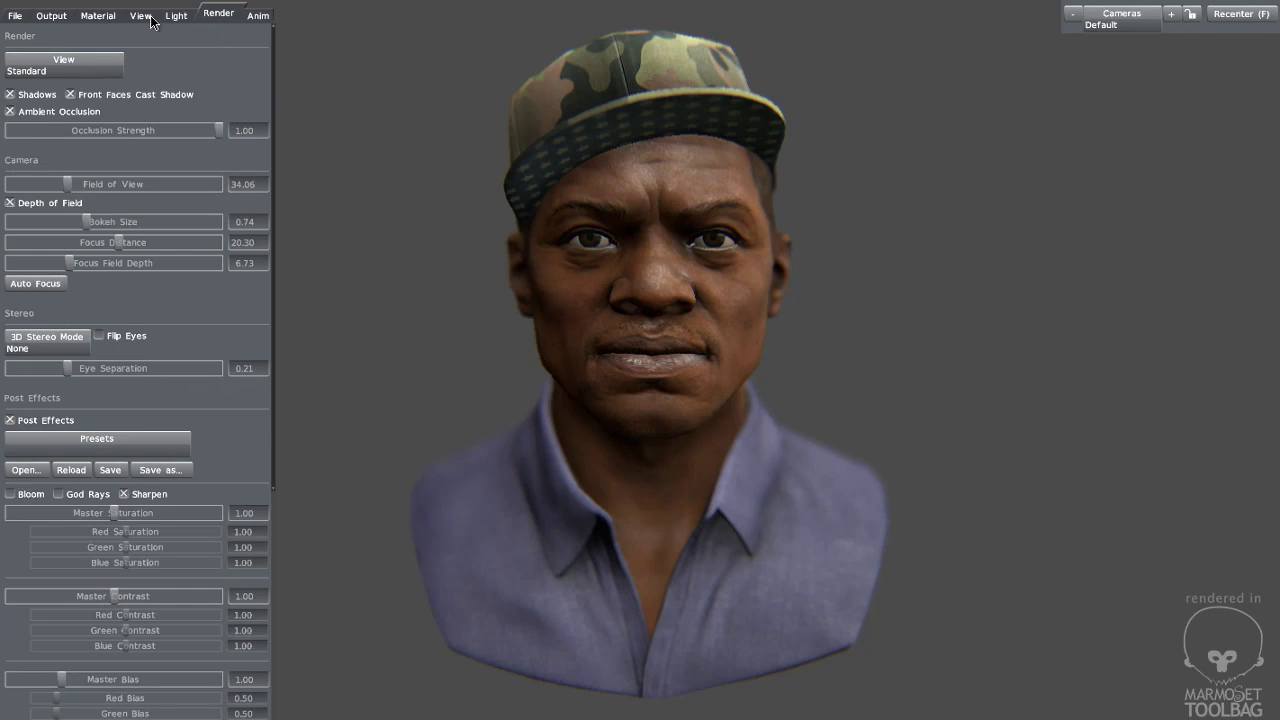
{"action": "left_click", "coordinate": [143, 16]}
{"action": "left_click", "coordinate": [127, 59]}
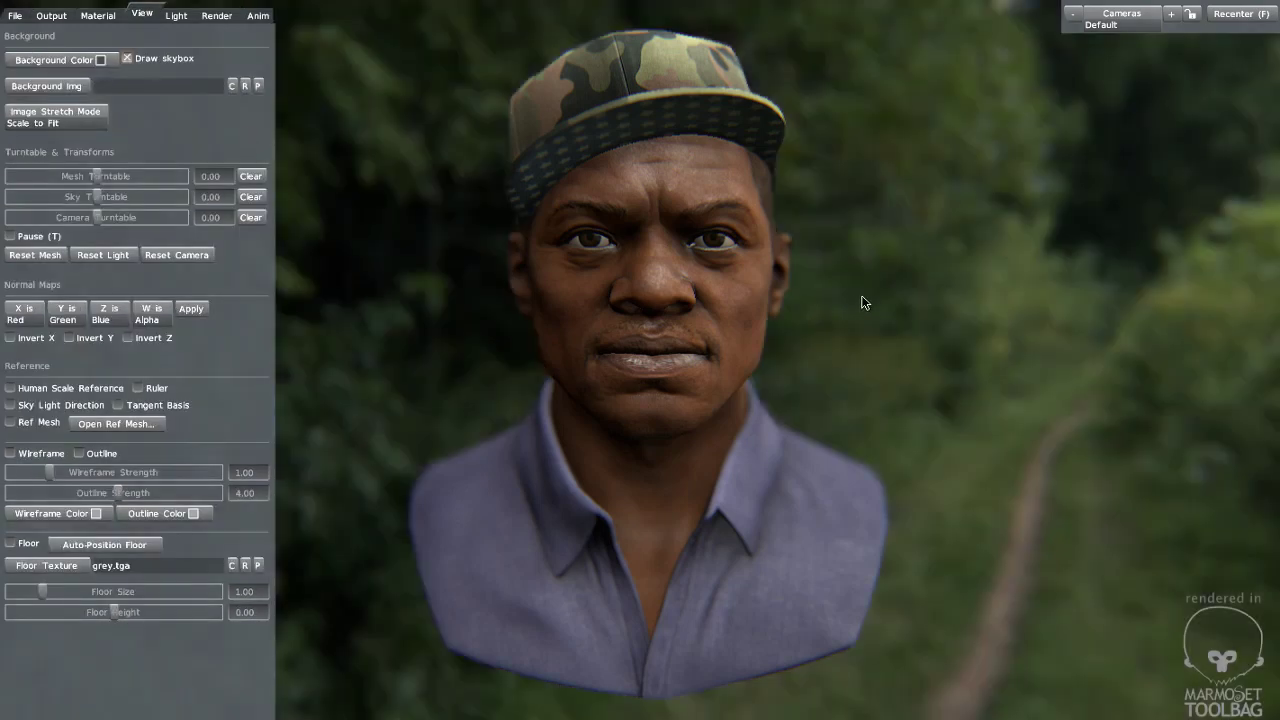
{"action": "left_click_drag", "start_coordinate": [856, 314], "coordinate": [1006, 323]}
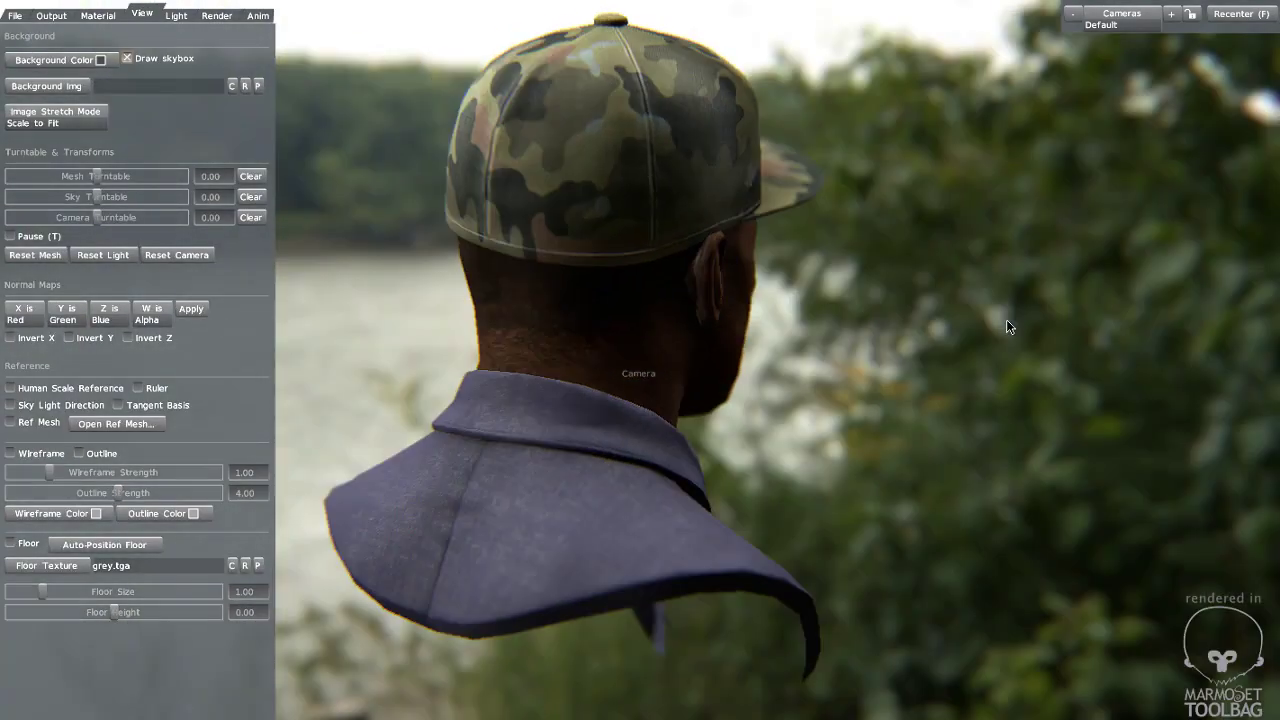
{"action": "left_click_drag", "start_coordinate": [897, 335], "coordinate": [918, 339]}
{"action": "left_click_drag", "start_coordinate": [828, 334], "coordinate": [965, 326]}
{"action": "left_click_drag", "start_coordinate": [674, 332], "coordinate": [903, 310]}
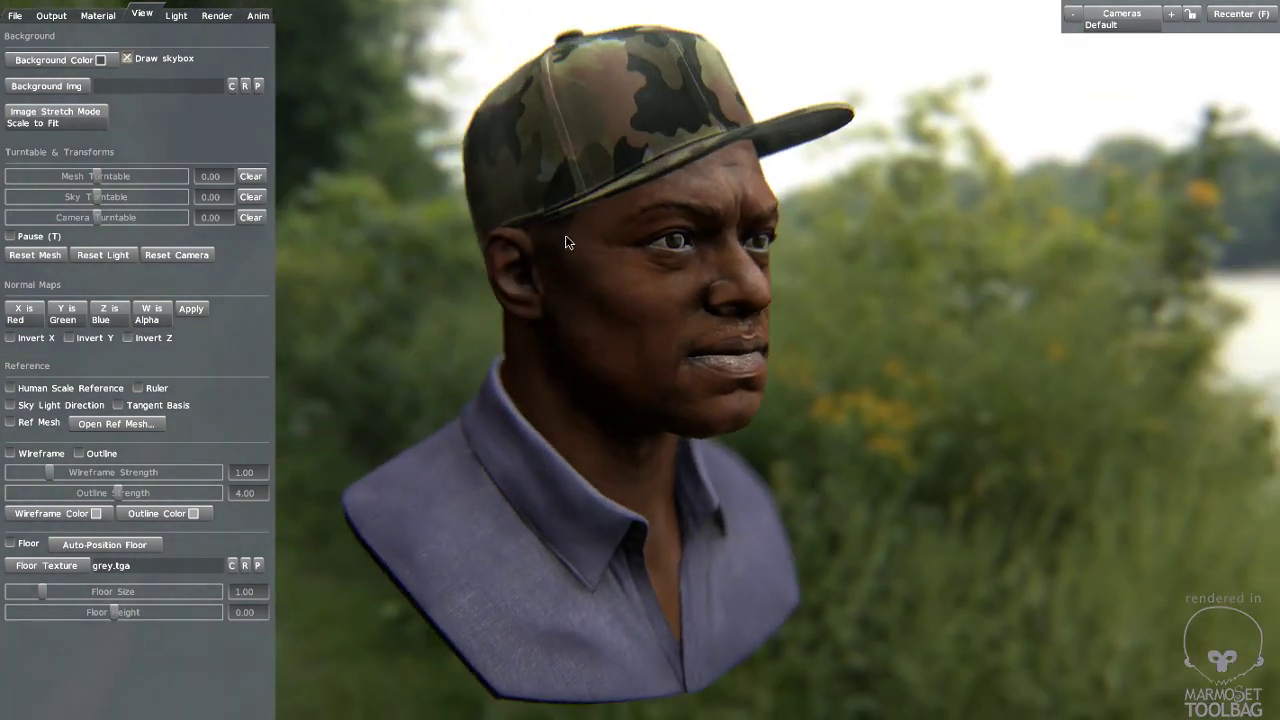
- Turn off the camera's depth of field and view the bust against the sharp skybox from farther away
{"action": "left_click", "coordinate": [216, 15]}
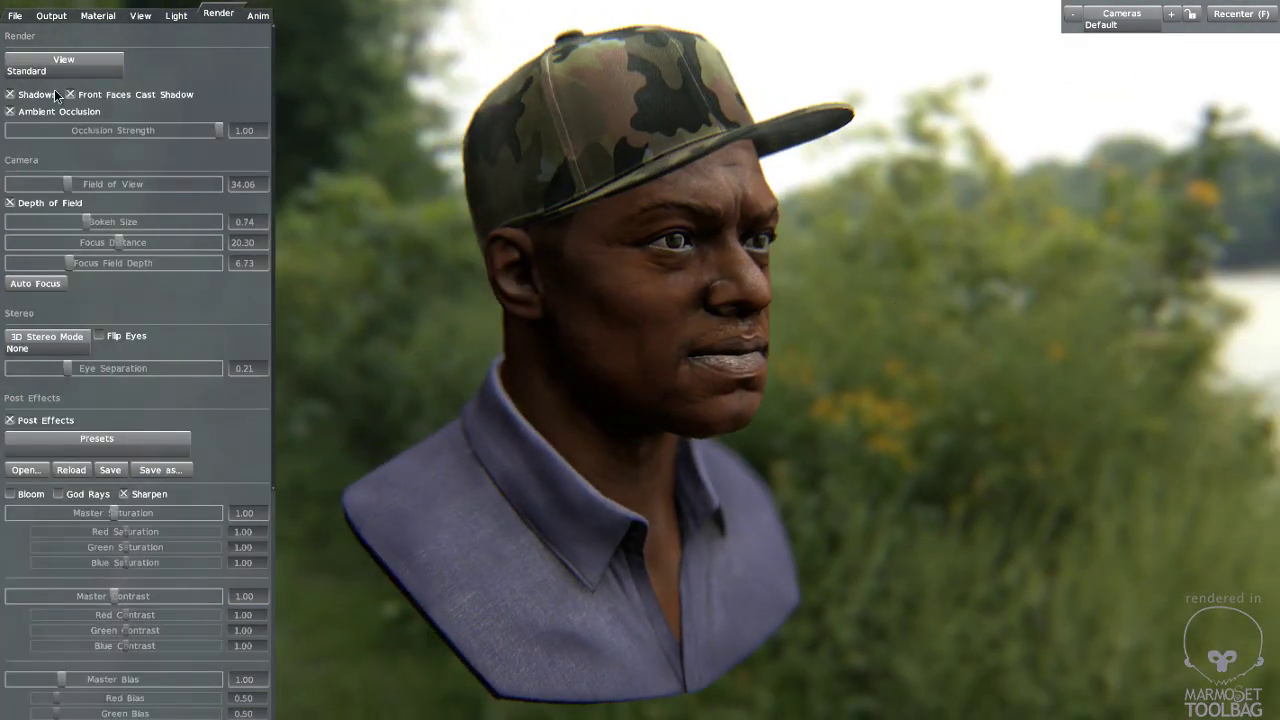
{"action": "left_click_drag", "start_coordinate": [348, 168], "coordinate": [511, 272]}
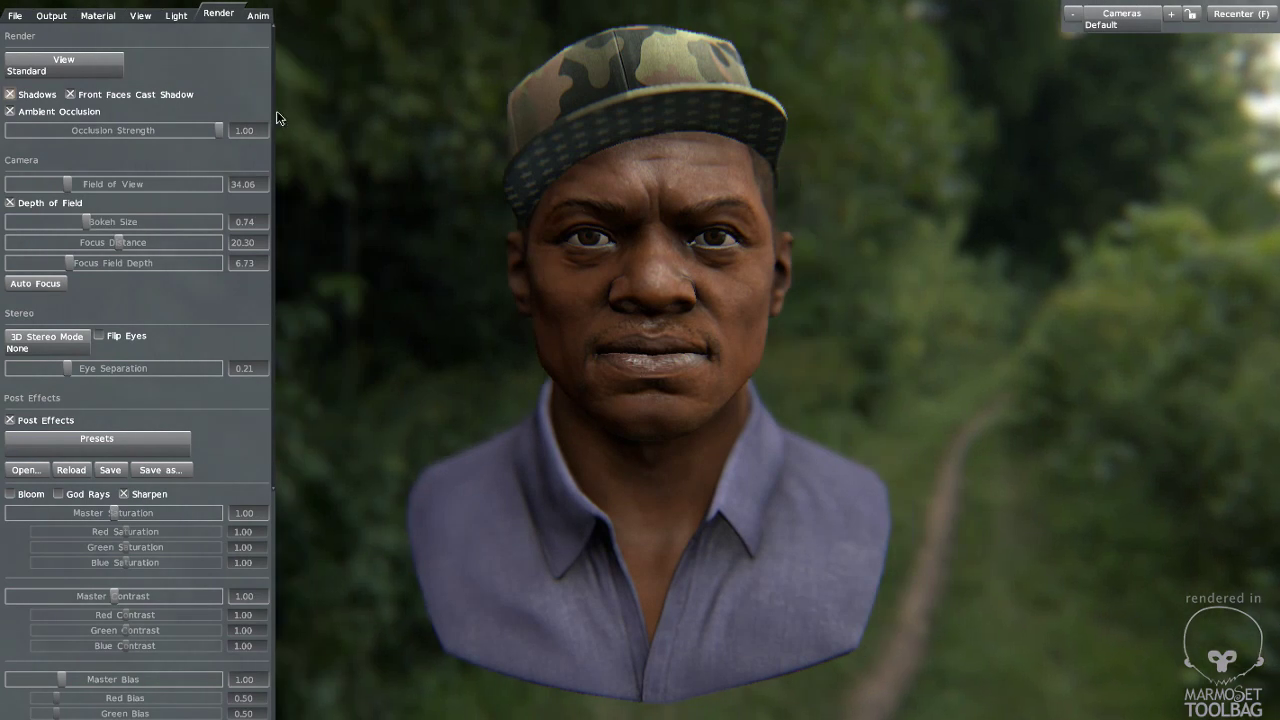
{"action": "left_click", "coordinate": [177, 15]}
{"action": "left_click", "coordinate": [218, 20]}
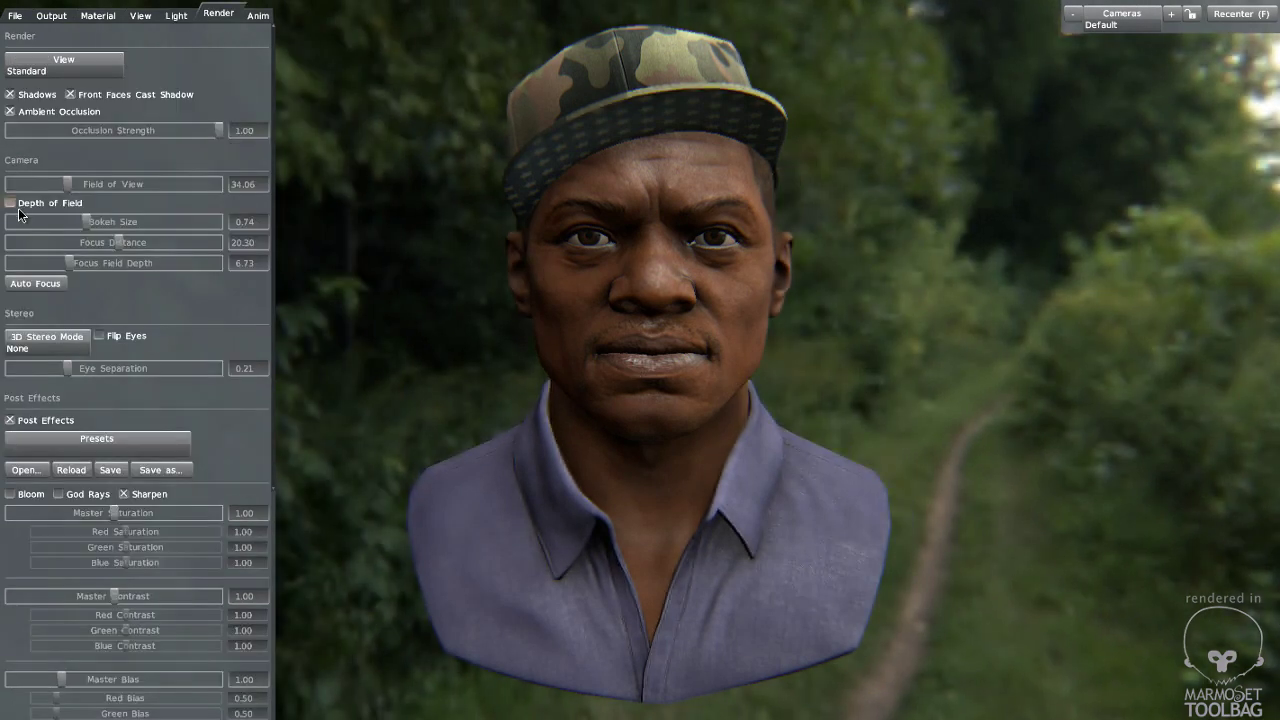
{"action": "scroll", "coordinate": [782, 384], "scroll_direction": "down", "scroll_amount": 5}
{"action": "left_click_drag", "start_coordinate": [640, 200], "coordinate": [740, 300]}
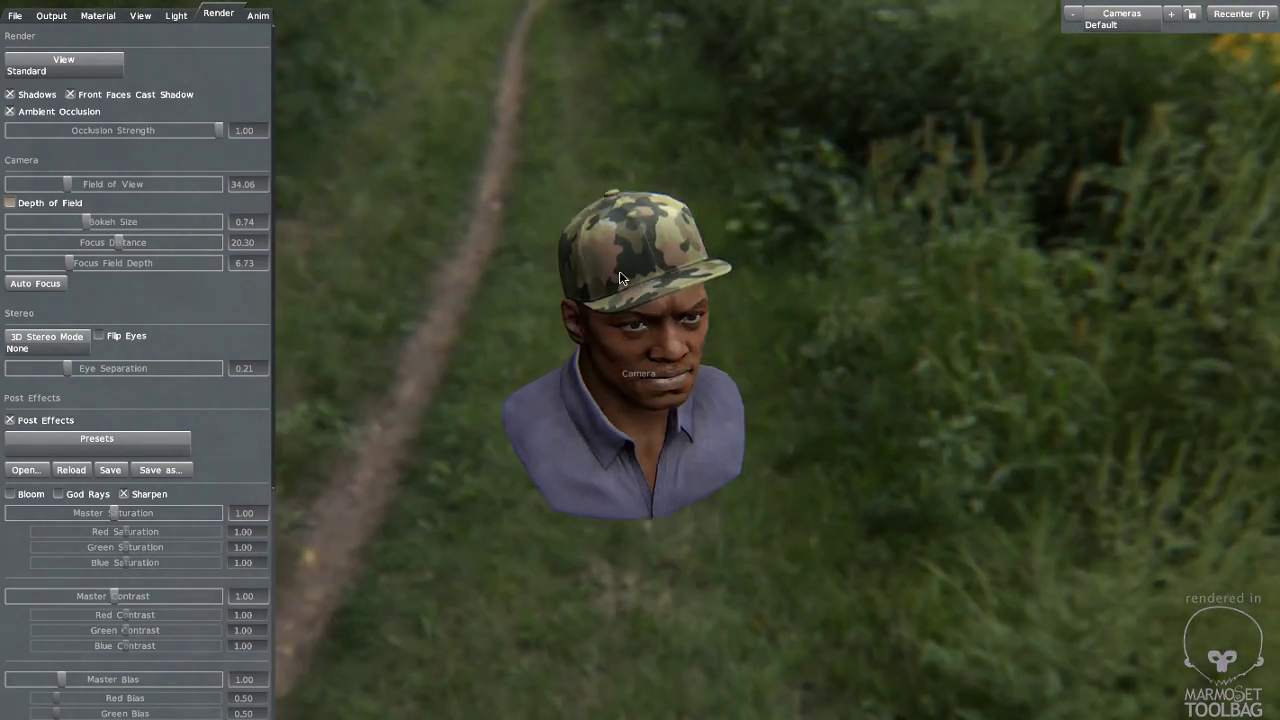
{"action": "scroll", "coordinate": [630, 280], "scroll_direction": "down", "scroll_amount": 1}
{"action": "middle_click_drag", "start_coordinate": [630, 280], "coordinate": [735, 280]}
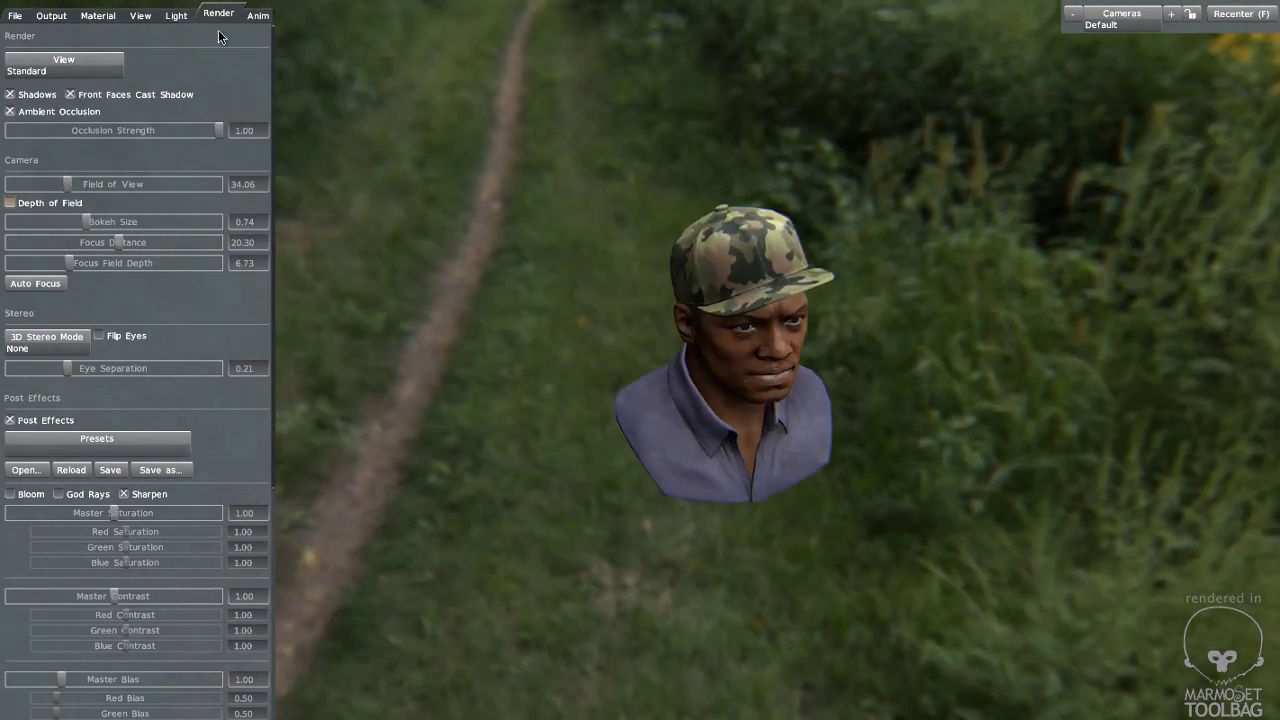
- Stop drawing the skybox and set the background colour to dark grey with red, green and blue at 35.66
{"action": "left_click", "coordinate": [176, 15]}
{"action": "left_click", "coordinate": [141, 15]}
{"action": "left_click", "coordinate": [127, 59]}
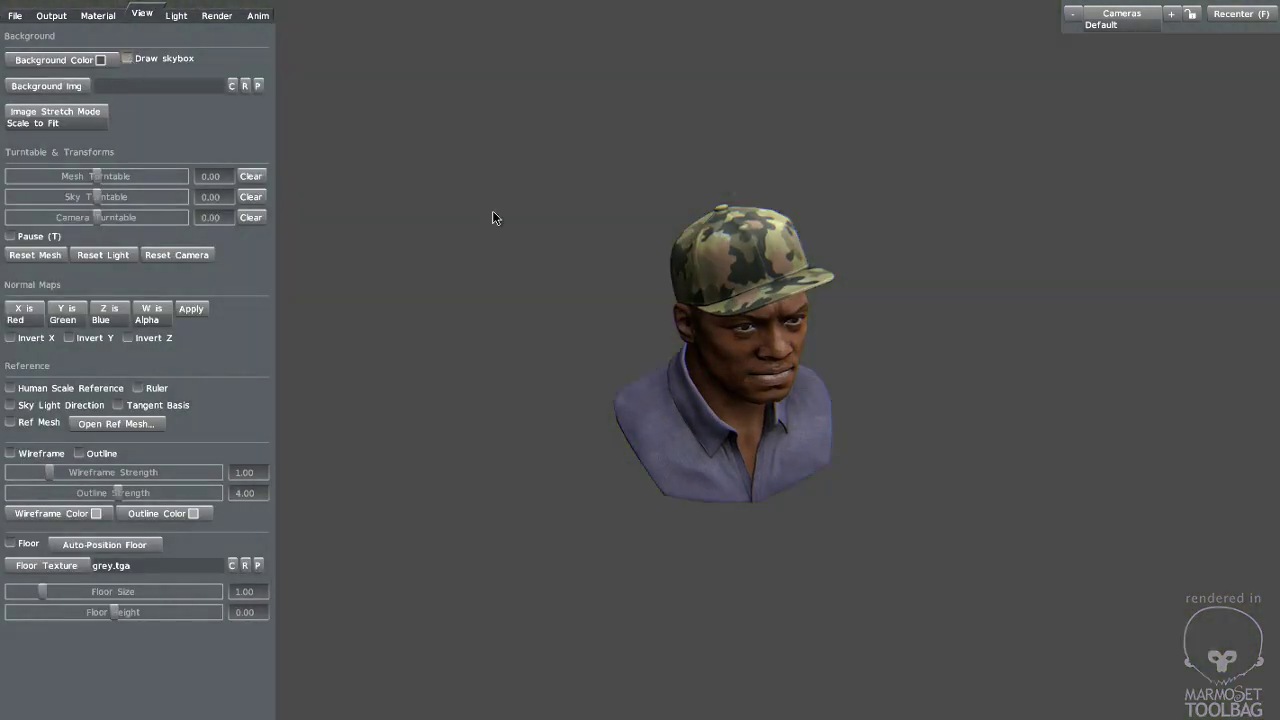
{"action": "left_click", "coordinate": [62, 64]}
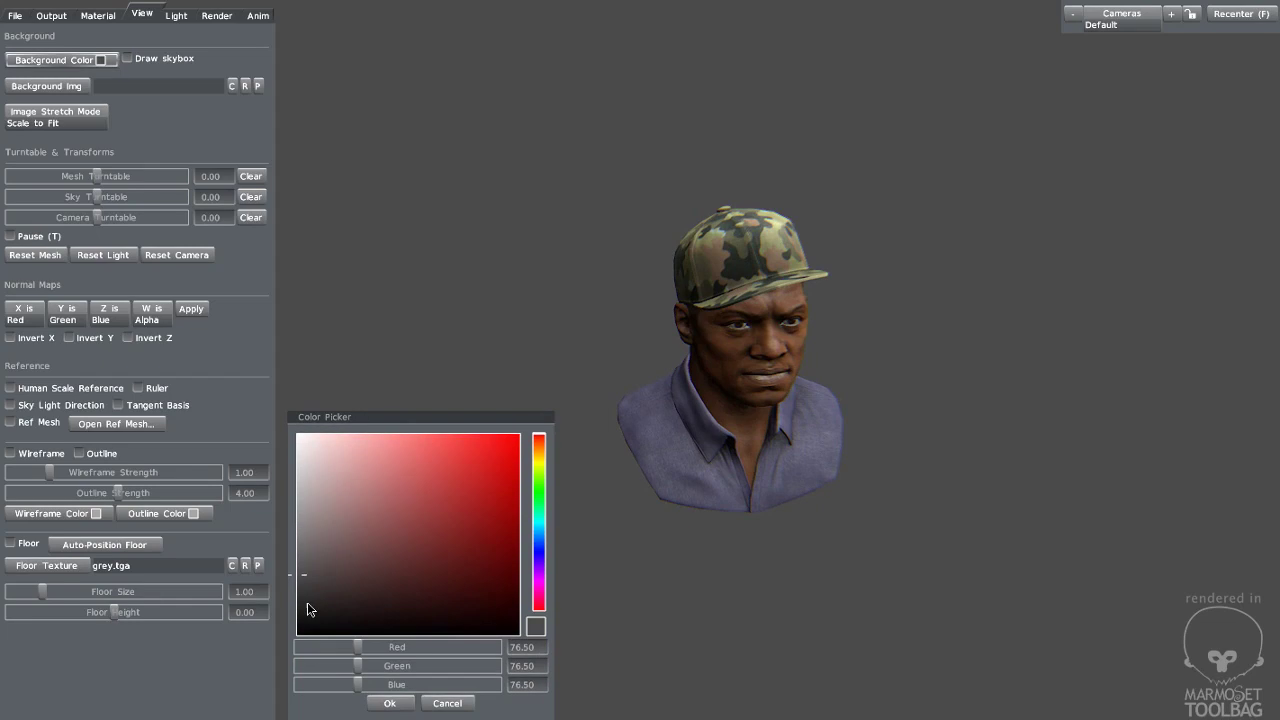
{"action": "left_click_drag", "start_coordinate": [307, 602], "coordinate": [287, 606]}
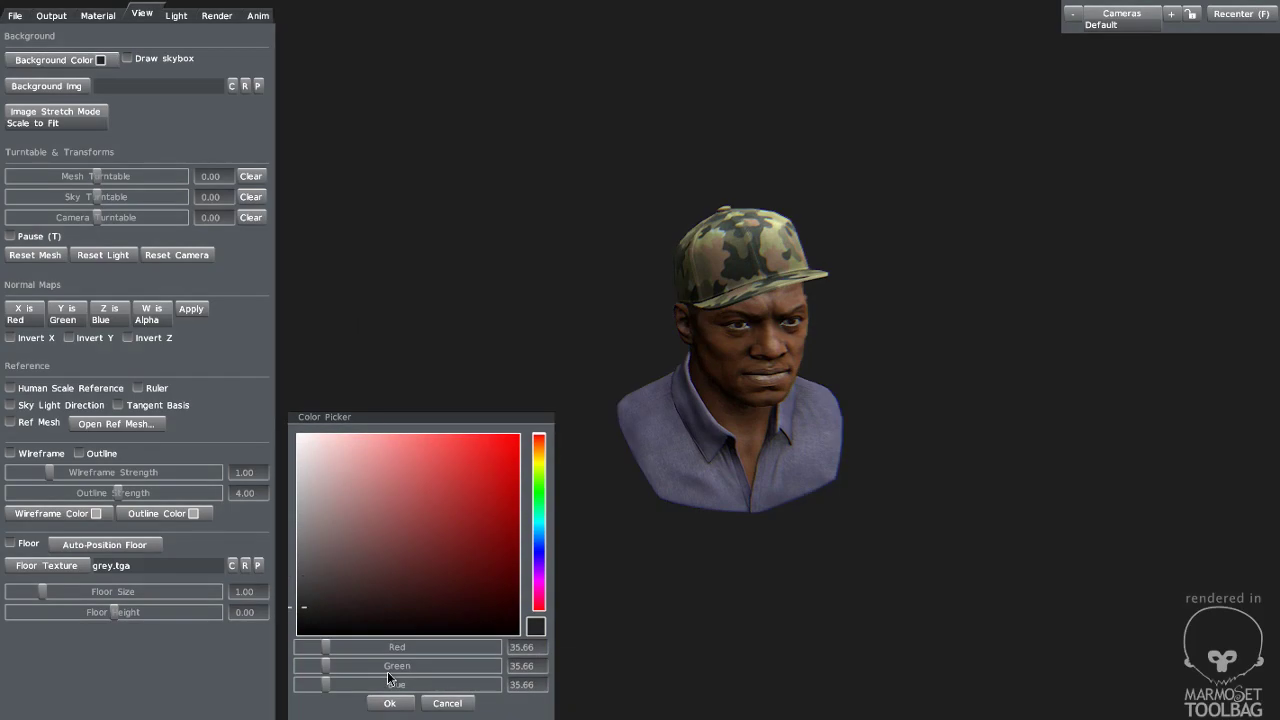
{"action": "left_click", "coordinate": [390, 704]}
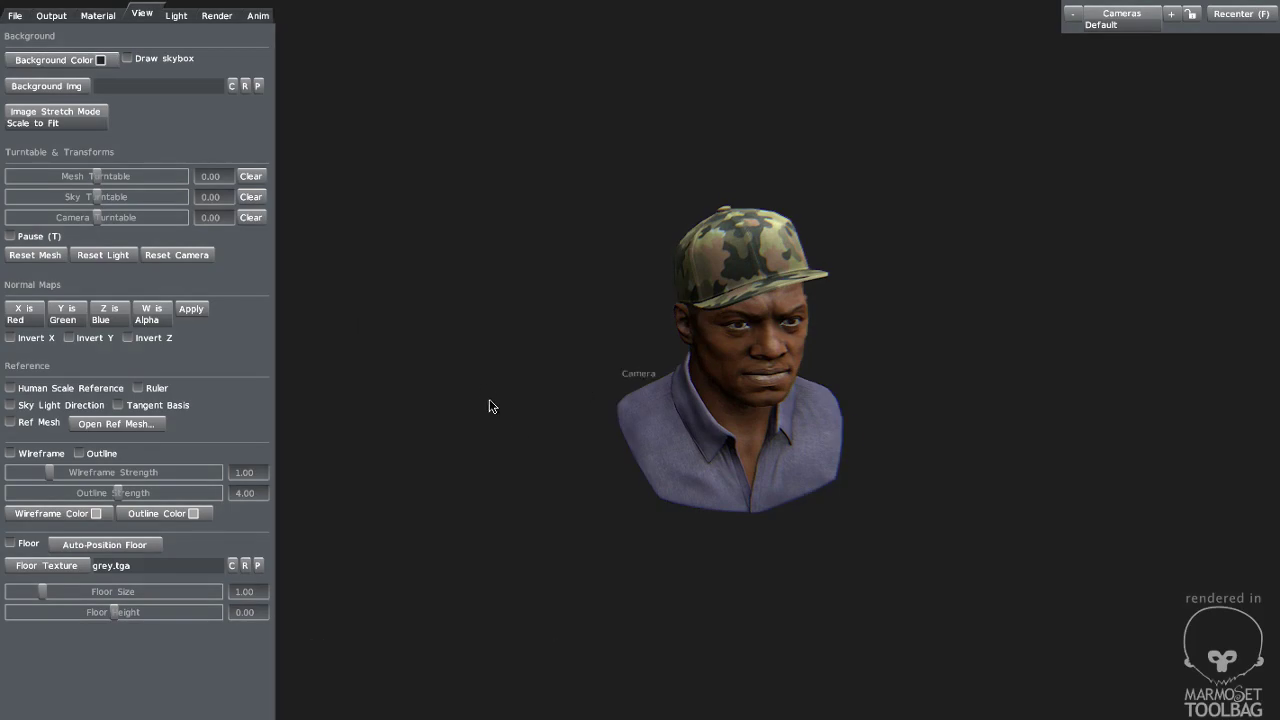
{"action": "left_click_drag", "start_coordinate": [489, 406], "coordinate": [480, 395]}
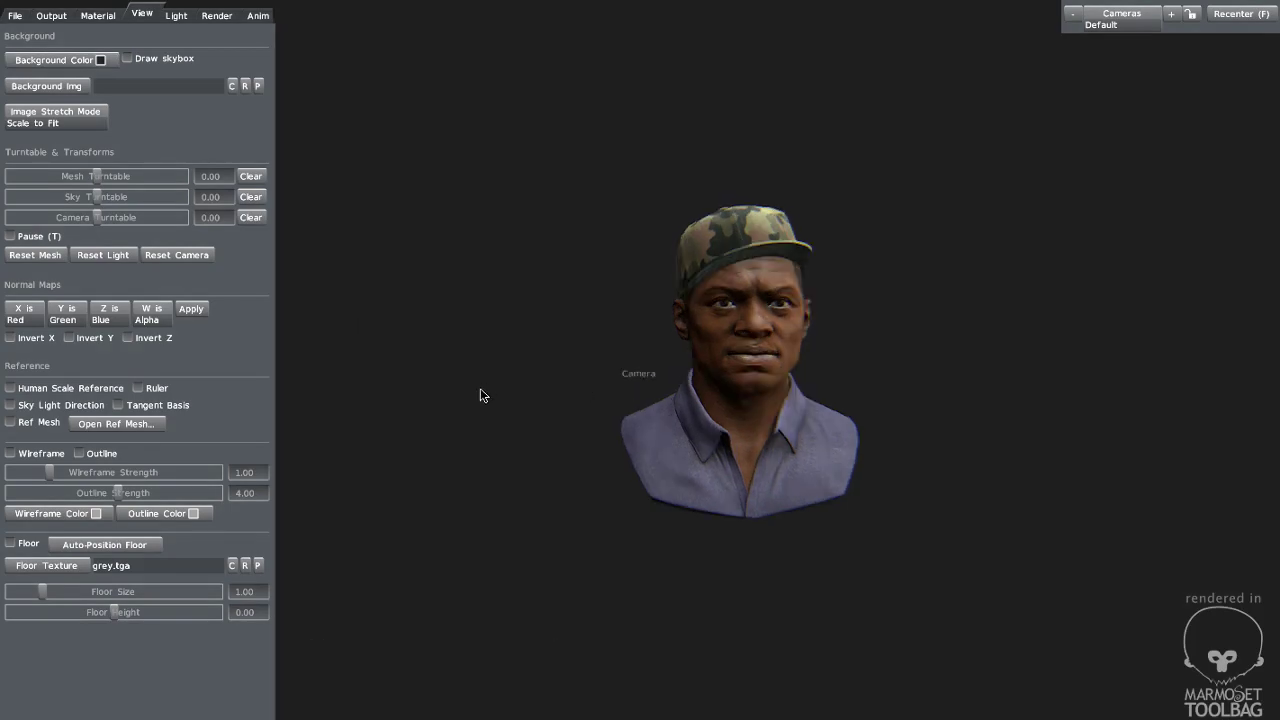
- Select the red dynamic light Light0 and place it beside the bust so it tints the face
{"action": "left_click", "coordinate": [176, 16]}
{"action": "left_click", "coordinate": [70, 200]}
{"action": "left_click_drag", "start_coordinate": [645, 363], "coordinate": [487, 315]}
{"action": "right_click_drag", "start_coordinate": [544, 356], "coordinate": [679, 433], "text": "alt"}
{"action": "left_click_drag", "start_coordinate": [679, 433], "coordinate": [690, 471], "text": "alt"}
{"action": "middle_click_drag", "start_coordinate": [690, 471], "coordinate": [708, 477], "text": "alt"}
{"action": "right_click_drag", "start_coordinate": [795, 498], "coordinate": [572, 352], "text": "alt"}
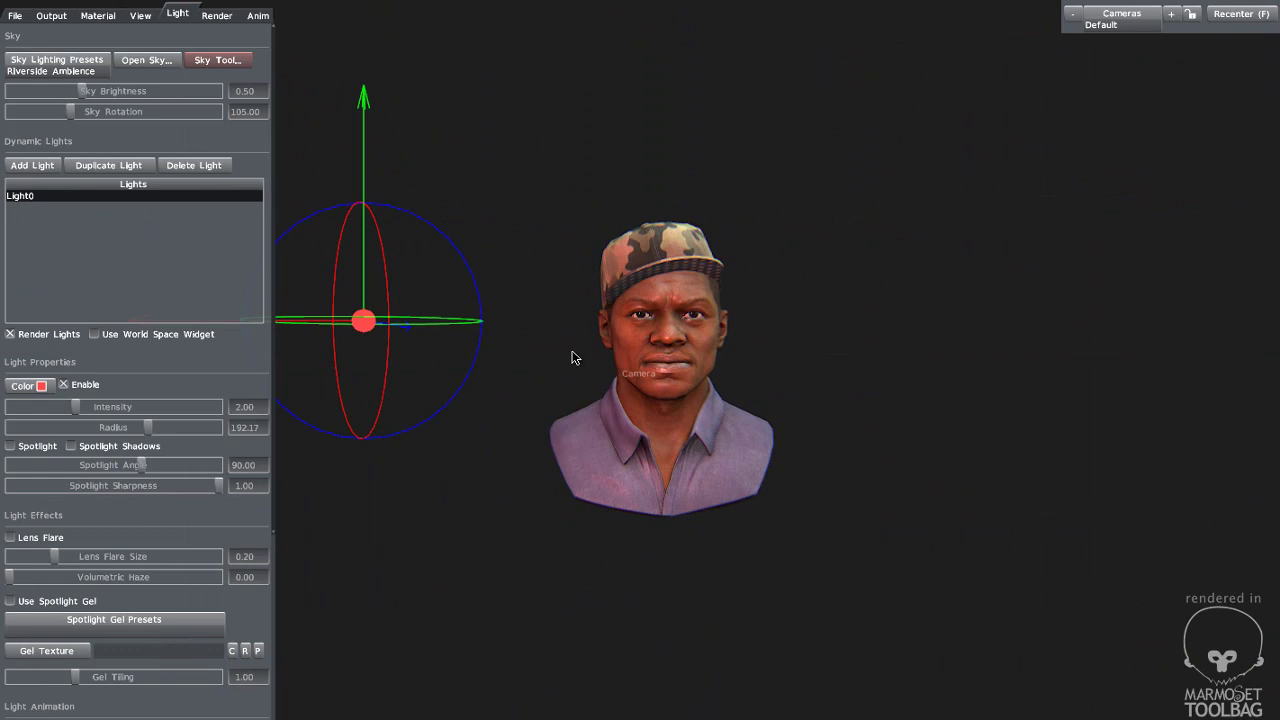
{"action": "middle_click_drag", "start_coordinate": [572, 352], "coordinate": [627, 351], "text": "alt"}
{"action": "left_click_drag", "start_coordinate": [627, 351], "coordinate": [597, 357], "text": "alt"}
{"action": "right_click_drag", "start_coordinate": [597, 357], "coordinate": [598, 393], "text": "alt"}
- Move the red light from in front of the bust to its side so that only one edge is lit
{"action": "left_click_drag", "start_coordinate": [704, 572], "coordinate": [836, 511], "text": "alt"}
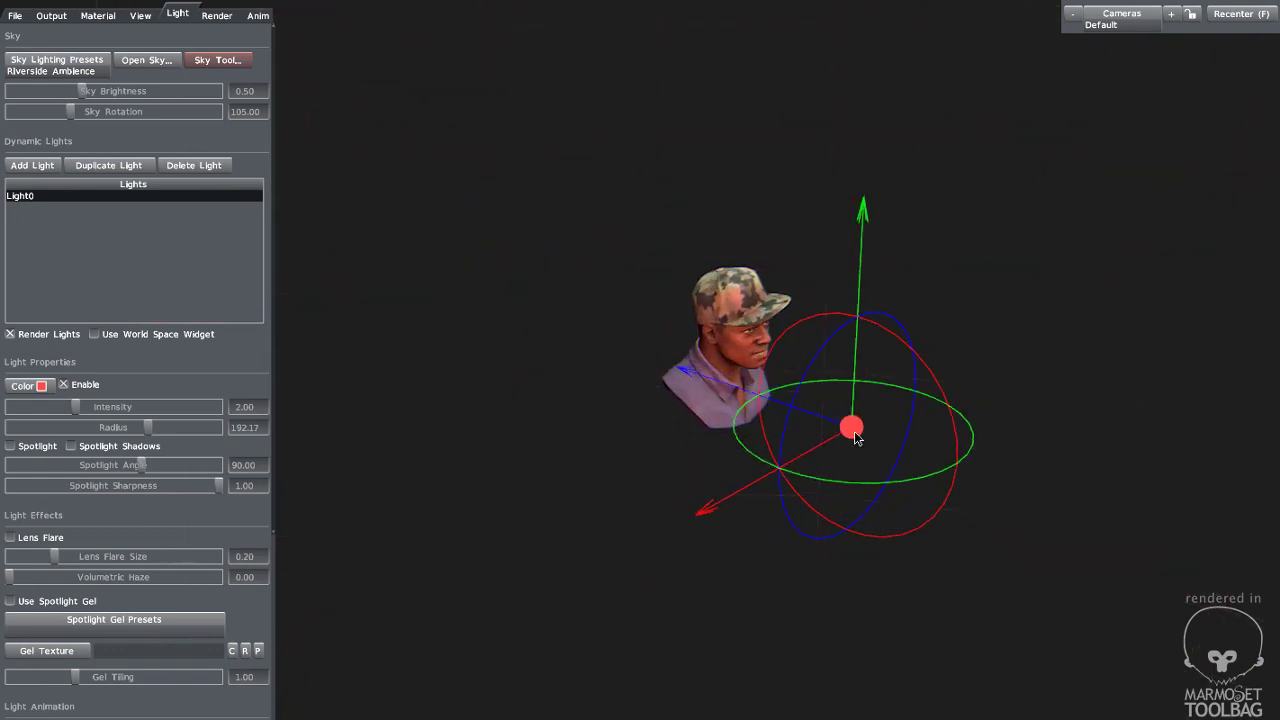
{"action": "left_click_drag", "start_coordinate": [854, 431], "coordinate": [537, 434], "text": "alt"}
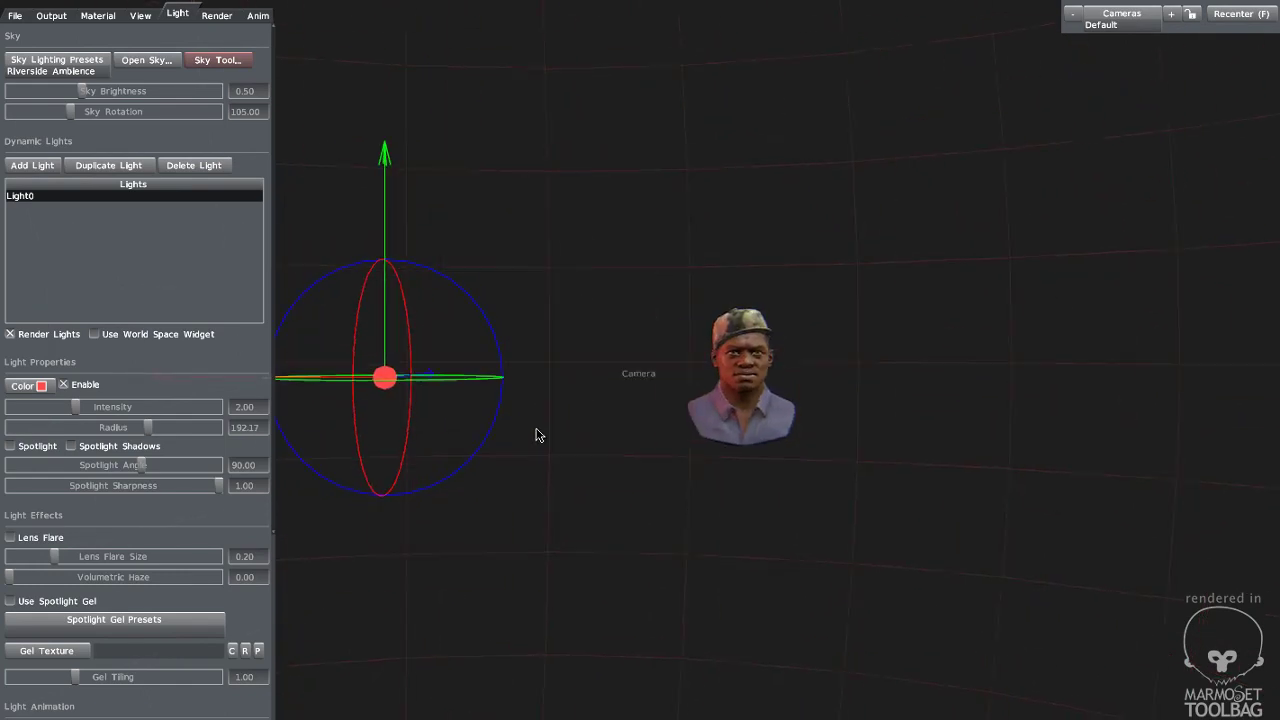
{"action": "mouse_move", "coordinate": [537, 434]}
{"action": "right_mouse_down", "text": "alt"}
{"action": "mouse_move", "coordinate": [747, 557]}
{"action": "mouse_move", "coordinate": [540, 415]}
{"action": "right_mouse_up", "text": "alt"}
{"action": "left_click_drag", "start_coordinate": [540, 415], "coordinate": [664, 483], "text": "alt"}
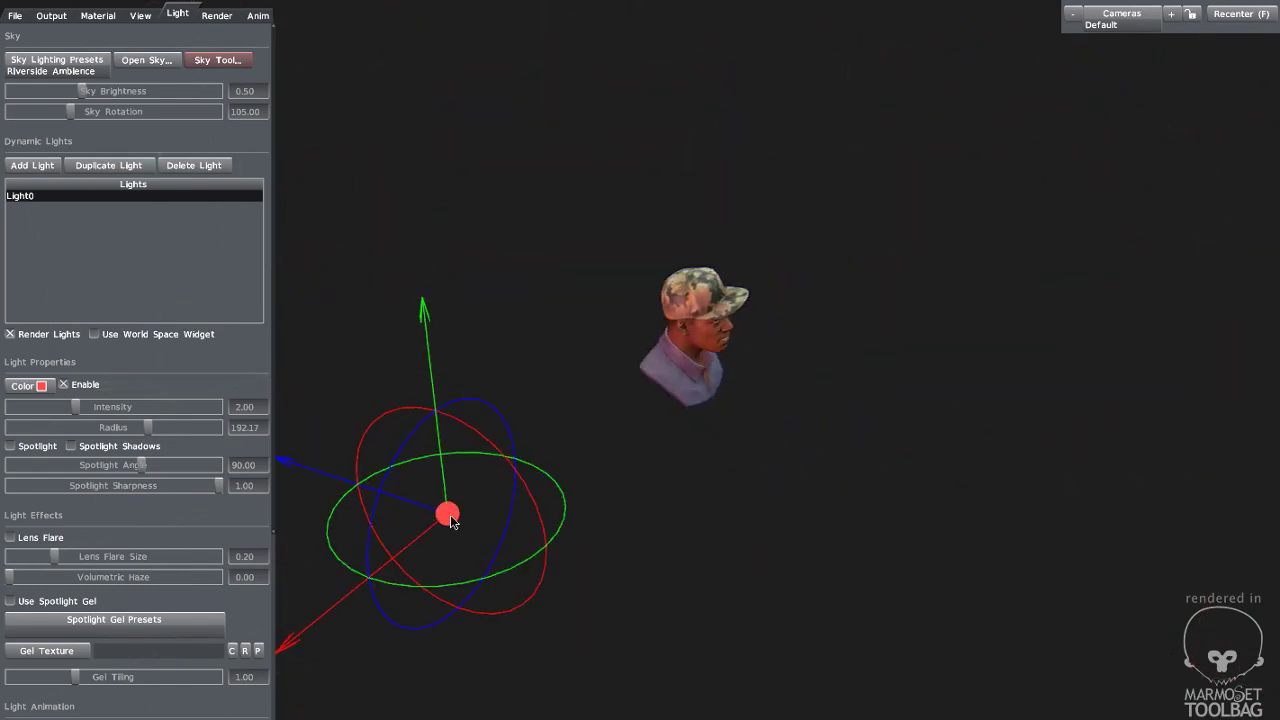
{"action": "left_click_drag", "start_coordinate": [450, 516], "coordinate": [502, 424]}
{"action": "right_click_drag", "start_coordinate": [502, 424], "coordinate": [870, 584], "text": "alt"}
{"action": "middle_click_drag", "start_coordinate": [870, 584], "coordinate": [631, 531], "text": "alt"}
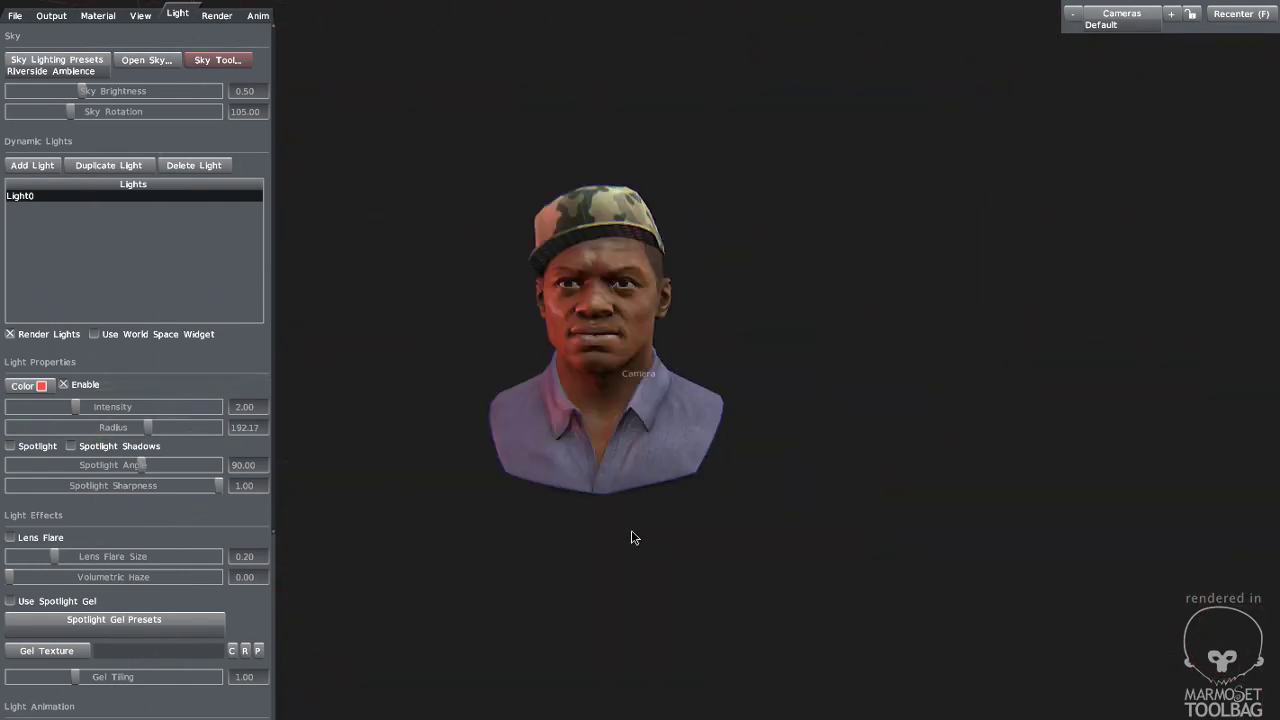
{"action": "left_click_drag", "start_coordinate": [631, 531], "coordinate": [657, 541], "text": "alt"}
{"action": "right_click_drag", "start_coordinate": [657, 541], "coordinate": [668, 549], "text": "alt"}
{"action": "middle_click_drag", "start_coordinate": [668, 549], "coordinate": [687, 557], "text": "alt"}
- Change the light's colour to blue with red 32.27, green 173.91 and blue 234.11
{"action": "left_click", "coordinate": [27, 388]}
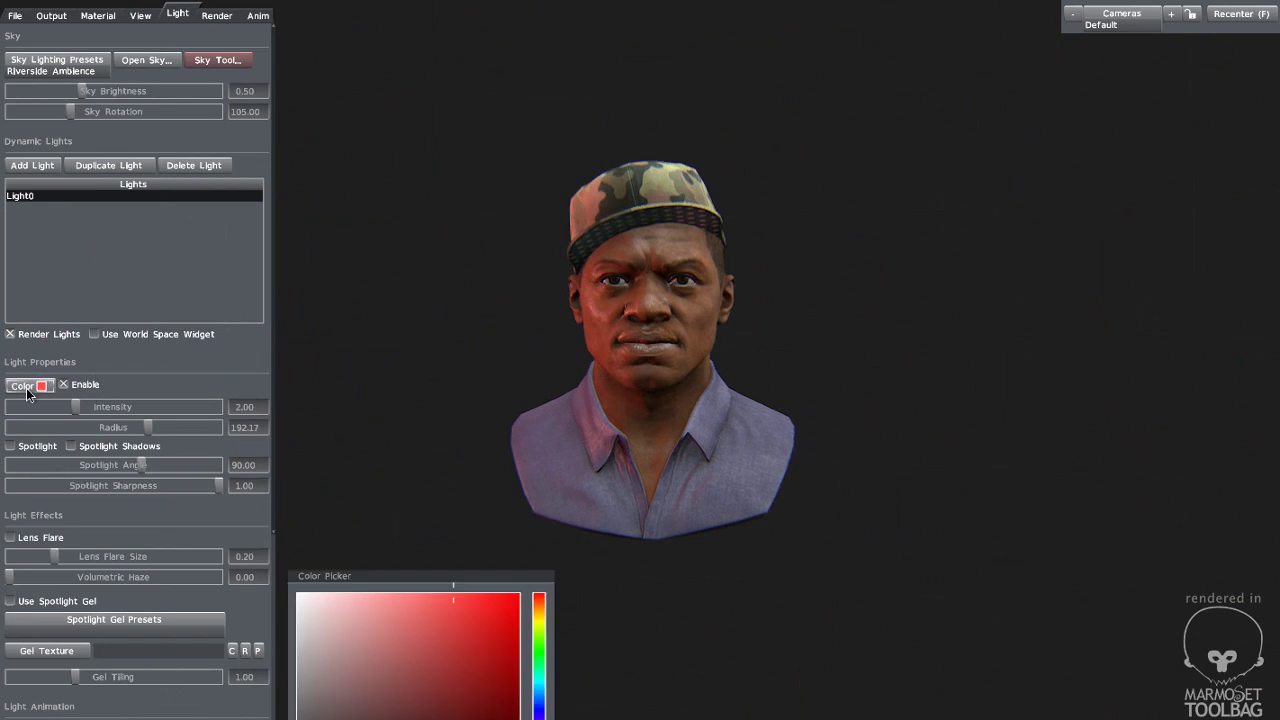
{"action": "left_click", "coordinate": [536, 533]}
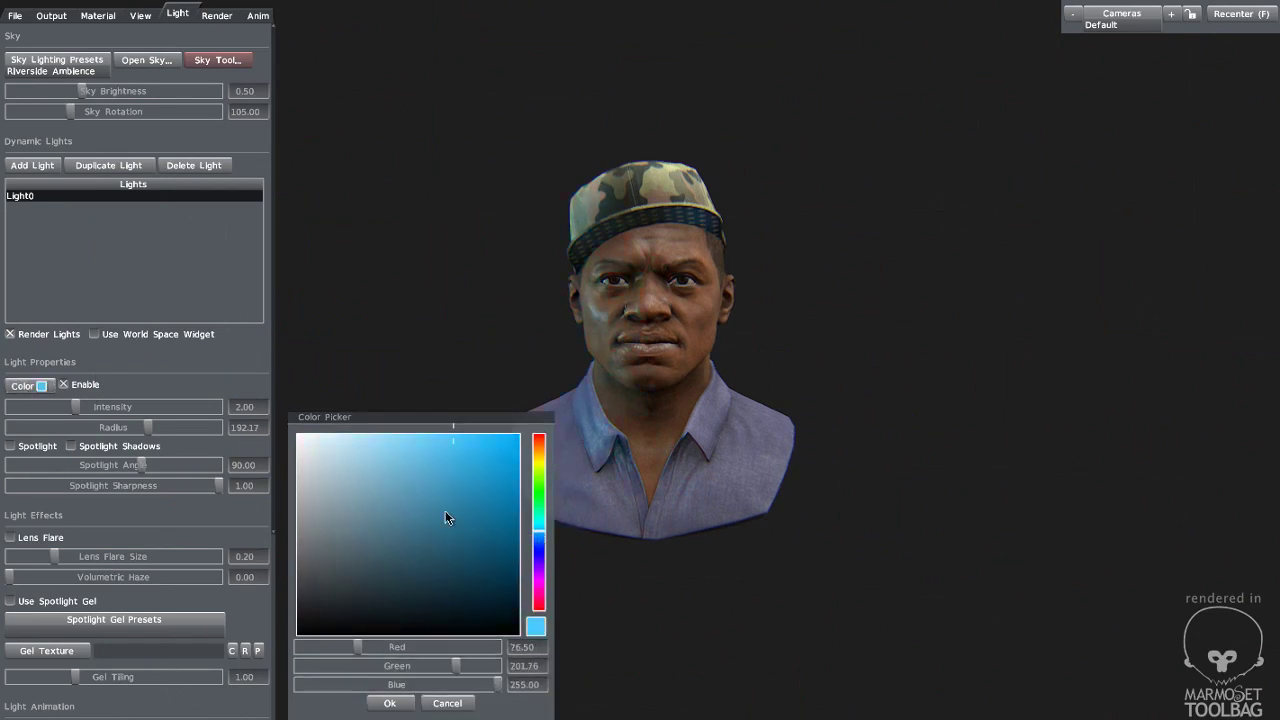
{"action": "mouse_move", "coordinate": [458, 501]}
{"action": "left_mouse_down"}
{"action": "mouse_move", "coordinate": [436, 454]}
{"action": "mouse_move", "coordinate": [452, 437]}
{"action": "left_mouse_up"}
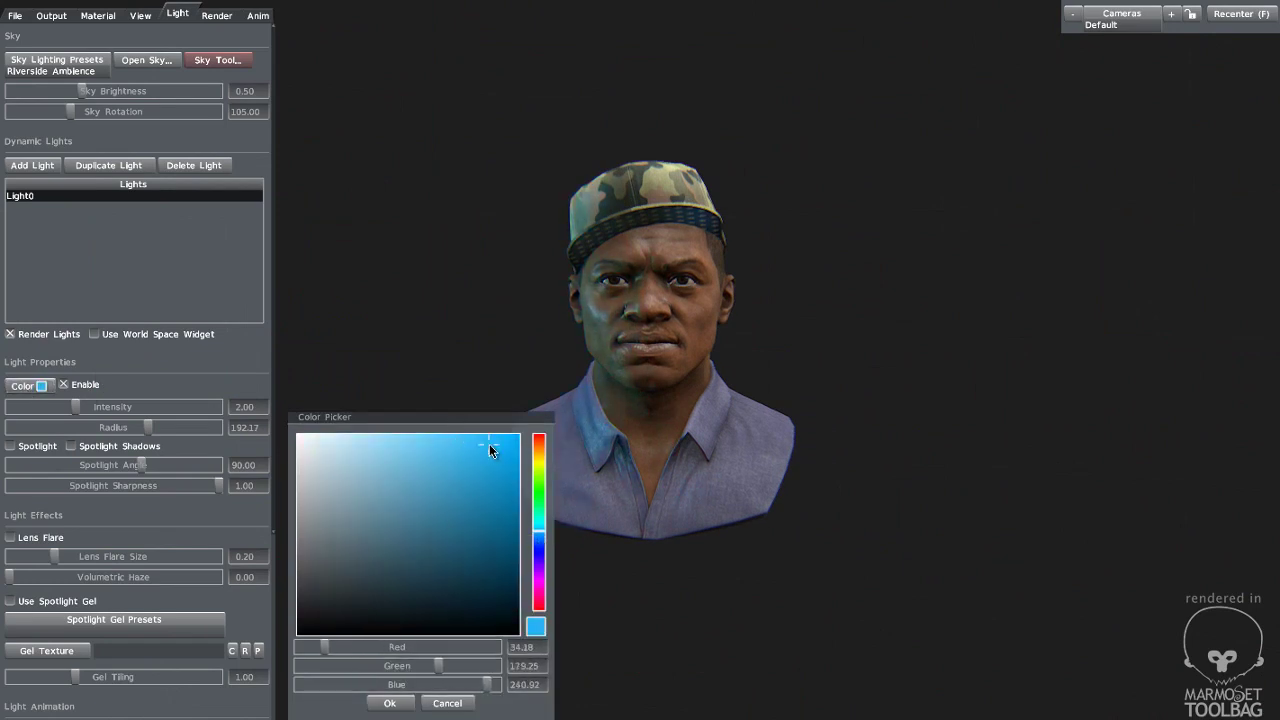
{"action": "left_click", "coordinate": [490, 449]}
{"action": "left_click_drag", "start_coordinate": [655, 390], "coordinate": [705, 416], "text": "alt"}
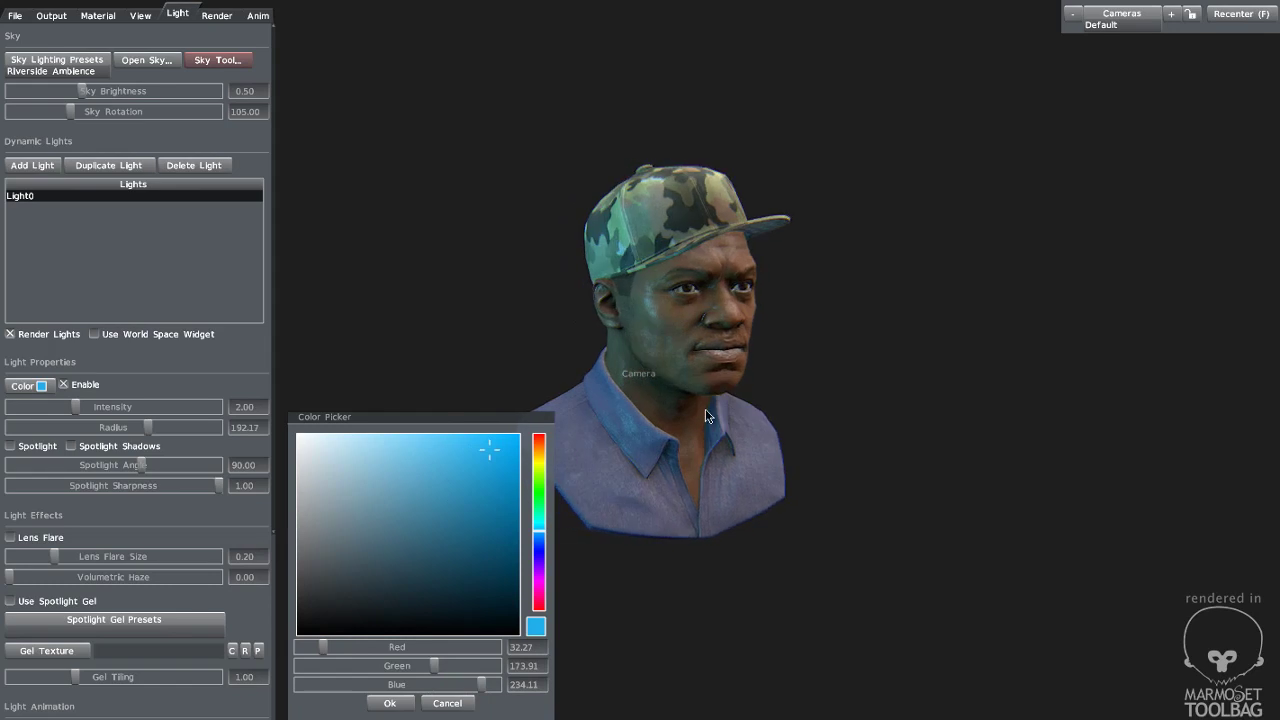
{"action": "left_click", "coordinate": [390, 703]}
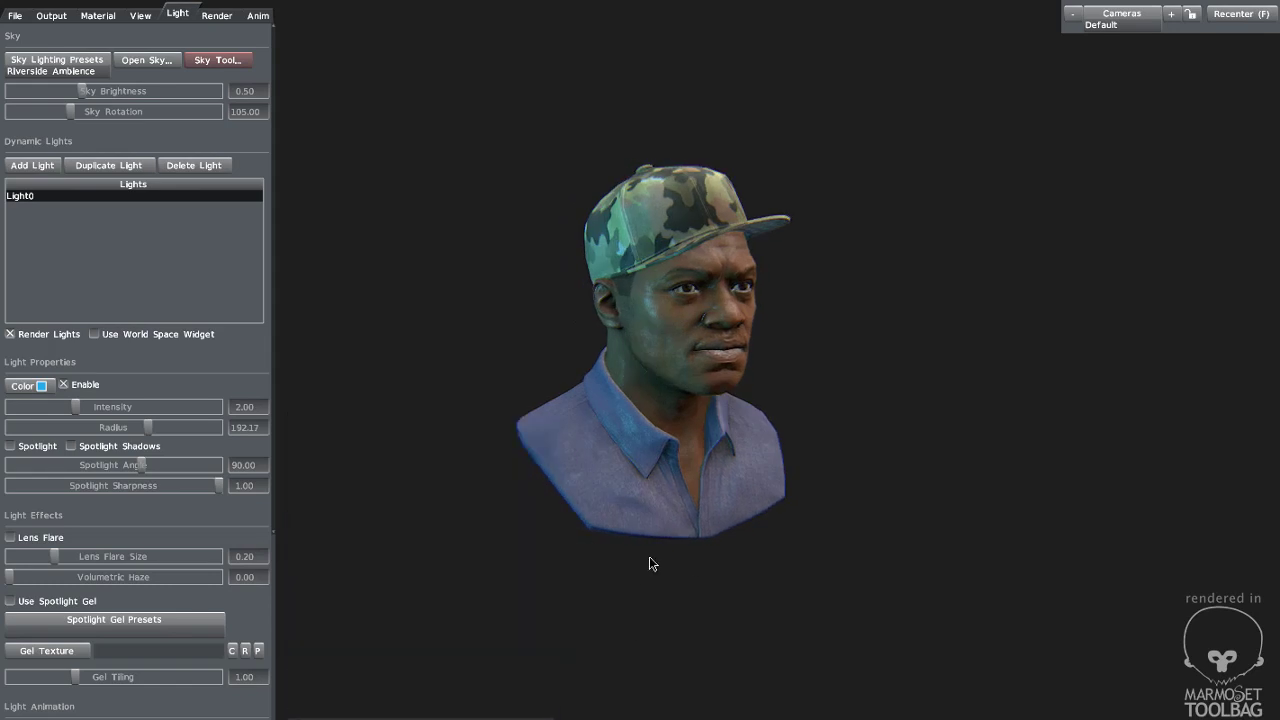
- Set the light's intensity to 2.77 and move the blue light farther around the side of the bust
{"action": "left_click_drag", "start_coordinate": [77, 407], "coordinate": [85, 408]}
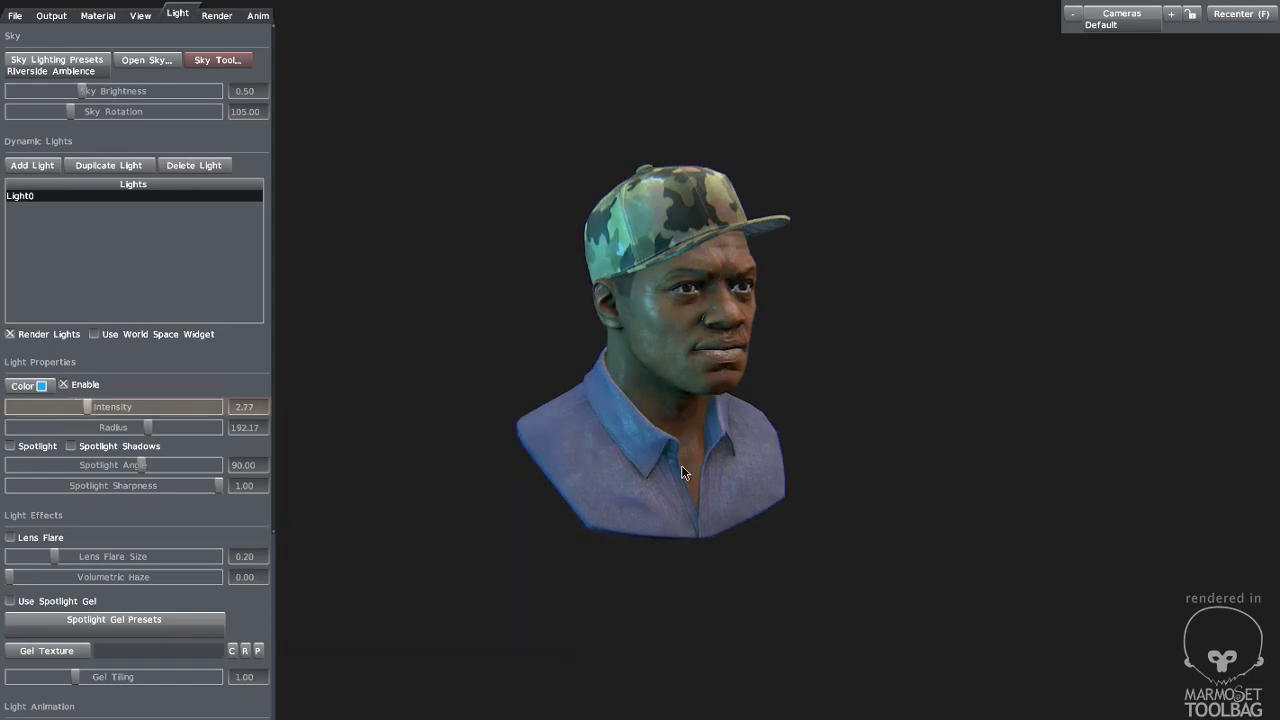
{"action": "right_click_drag", "start_coordinate": [681, 465], "coordinate": [480, 378], "text": "alt"}
{"action": "left_click_drag", "start_coordinate": [480, 378], "coordinate": [490, 408], "text": "alt"}
{"action": "left_click_drag", "start_coordinate": [497, 535], "coordinate": [404, 394]}
{"action": "right_click_drag", "start_coordinate": [404, 394], "coordinate": [744, 585], "text": "alt"}
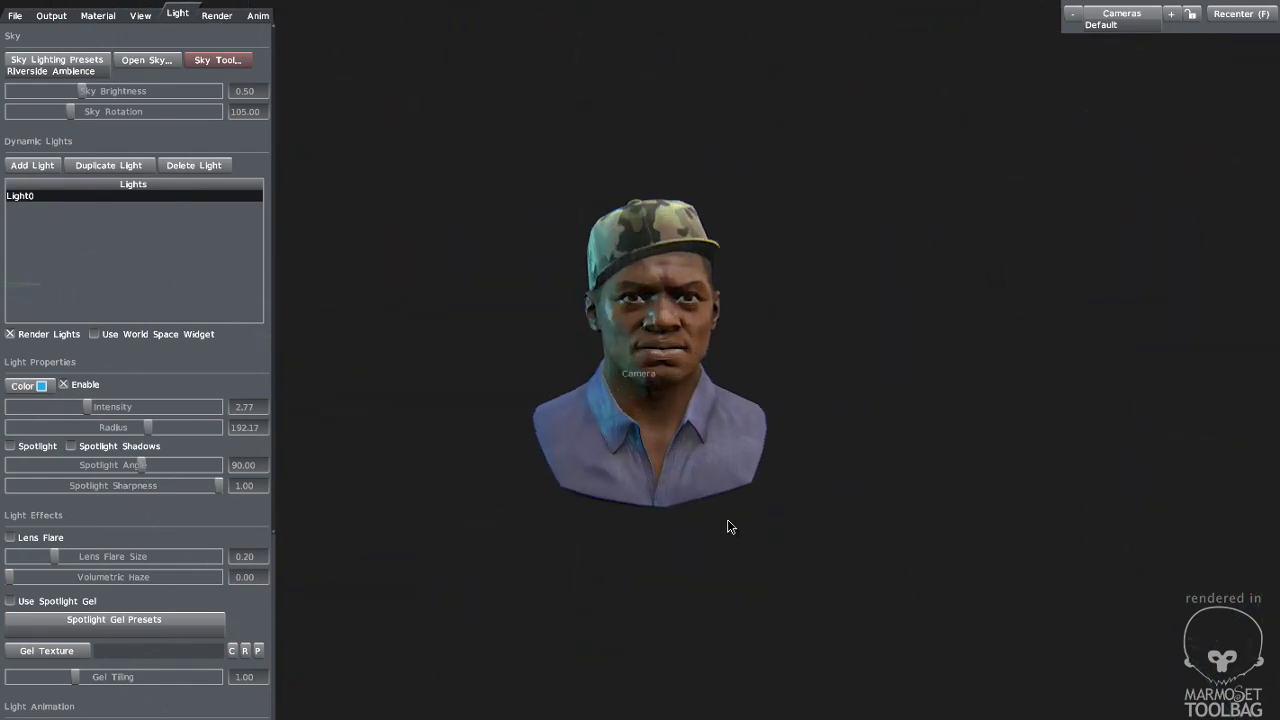
- Fine-tune the blue light's position around the bust from a raised view to refine the rim lighting
{"action": "left_click_drag", "start_coordinate": [728, 521], "coordinate": [666, 492], "text": "alt"}
{"action": "right_click_drag", "start_coordinate": [666, 492], "coordinate": [586, 411], "text": "alt"}
{"action": "left_click_drag", "start_coordinate": [371, 463], "coordinate": [392, 338]}
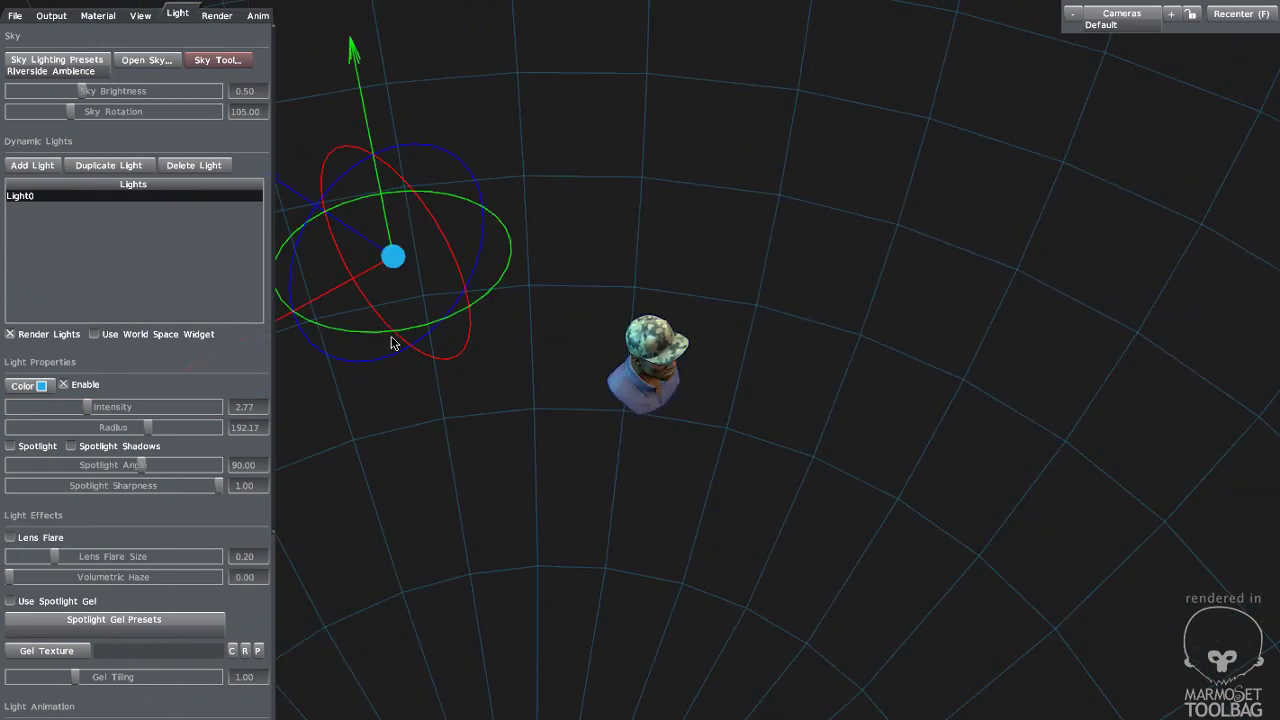
{"action": "left_click_drag", "start_coordinate": [483, 388], "coordinate": [363, 253], "text": "alt"}
{"action": "left_click_drag", "start_coordinate": [485, 231], "coordinate": [439, 253]}
{"action": "right_click_drag", "start_coordinate": [638, 388], "coordinate": [729, 451], "text": "alt"}
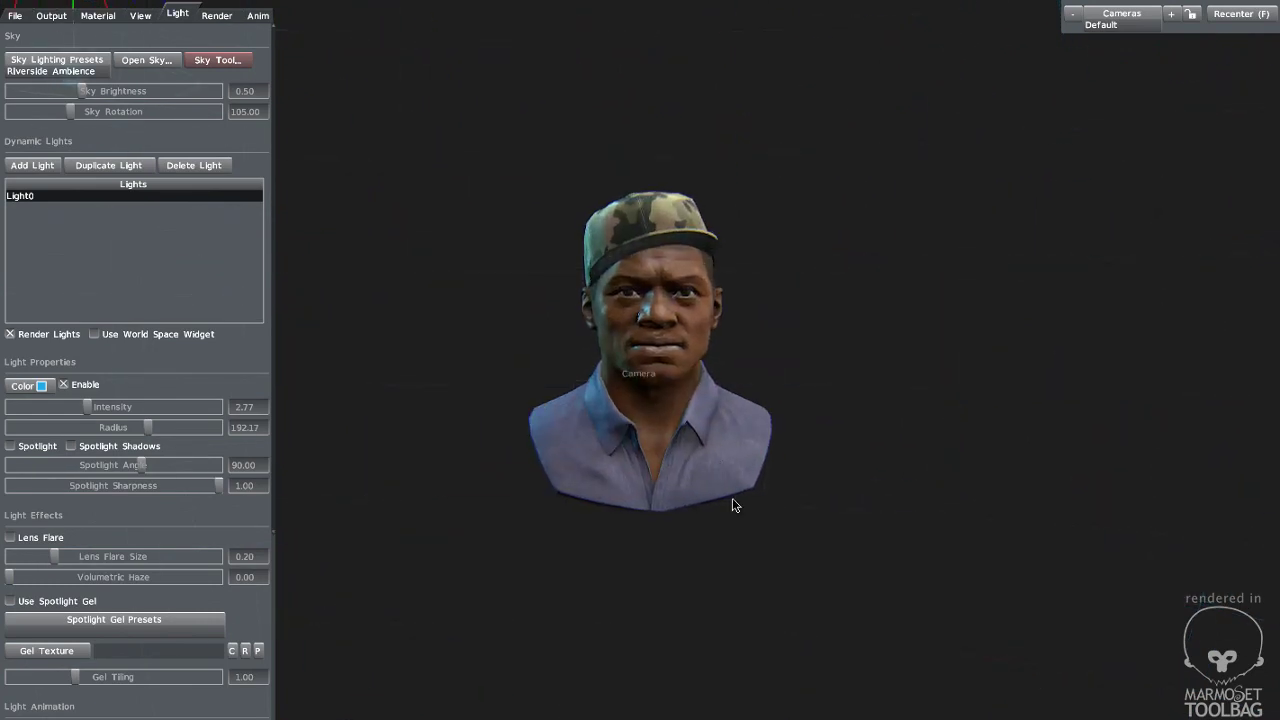
- Rotate the sky to 116 and frame the lit face in a three-quarter close-up
{"action": "right_click_drag", "start_coordinate": [732, 499], "coordinate": [764, 486], "text": "alt"}
{"action": "left_click_drag", "start_coordinate": [764, 486], "coordinate": [503, 444], "text": "alt"}
{"action": "left_click_drag", "start_coordinate": [840, 429], "coordinate": [386, 426], "text": "alt"}
{"action": "left_click_drag", "start_coordinate": [540, 428], "coordinate": [511, 428], "text": "alt"}
{"action": "right_click_drag", "start_coordinate": [511, 428], "coordinate": [694, 512], "text": "alt"}
{"action": "middle_click_drag", "start_coordinate": [690, 400], "coordinate": [668, 464], "text": "alt"}
{"action": "left_click_drag", "start_coordinate": [670, 470], "coordinate": [757, 505], "text": "alt"}
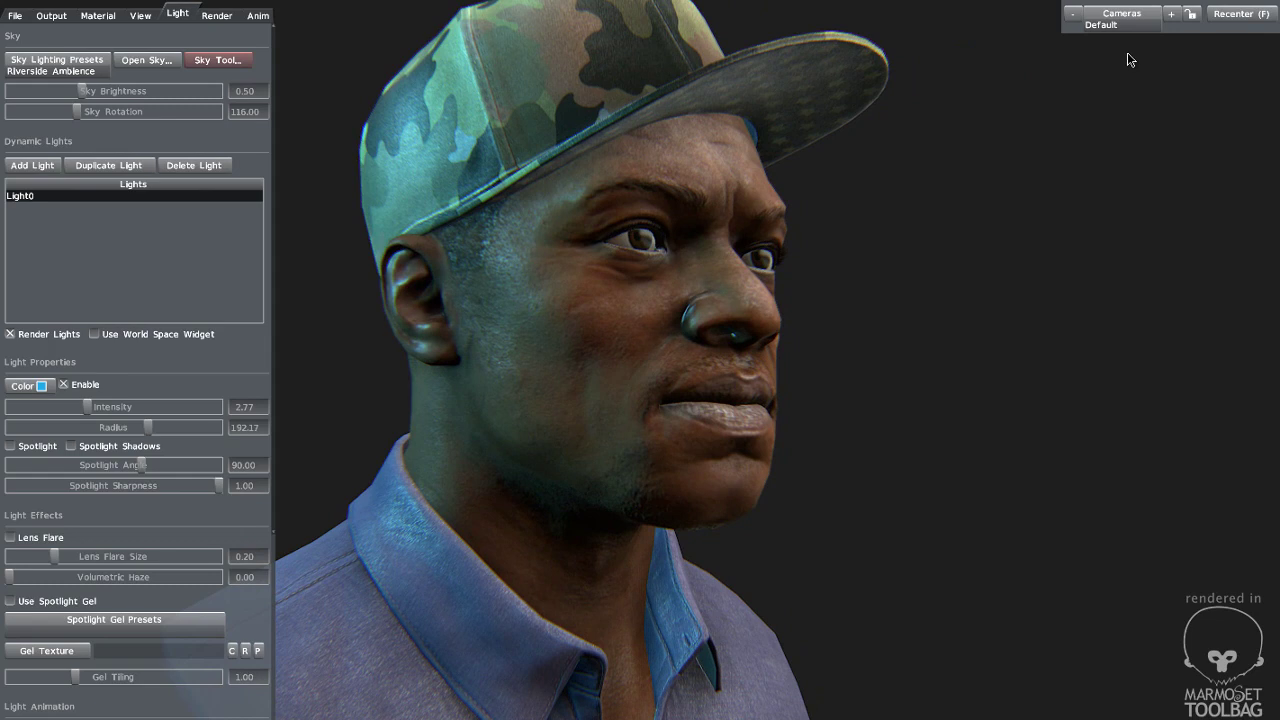
- Set the head_mat1.mat material's specular intensity to 0.37, scattering to 0.40 and subdermis depth to 0.88
{"action": "left_click", "coordinate": [86, 18]}
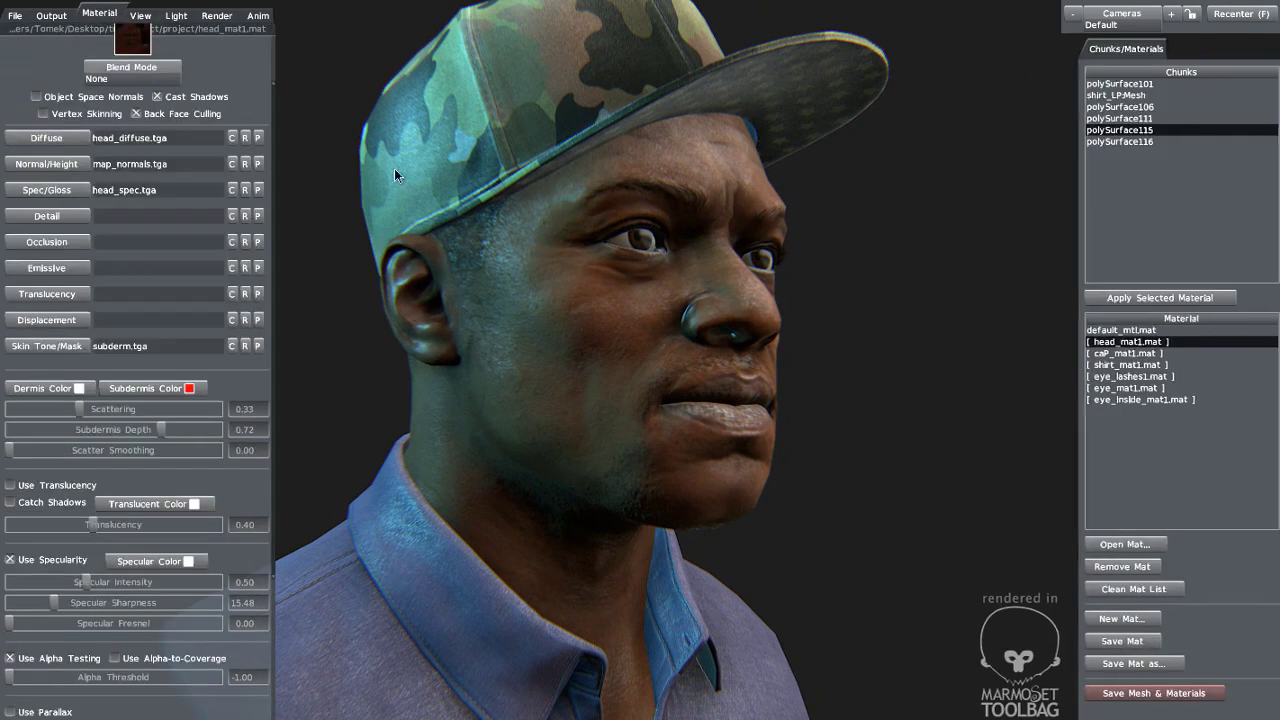
{"action": "left_click", "coordinate": [1128, 331]}
{"action": "left_click", "coordinate": [1133, 342]}
{"action": "left_click", "coordinate": [1119, 365]}
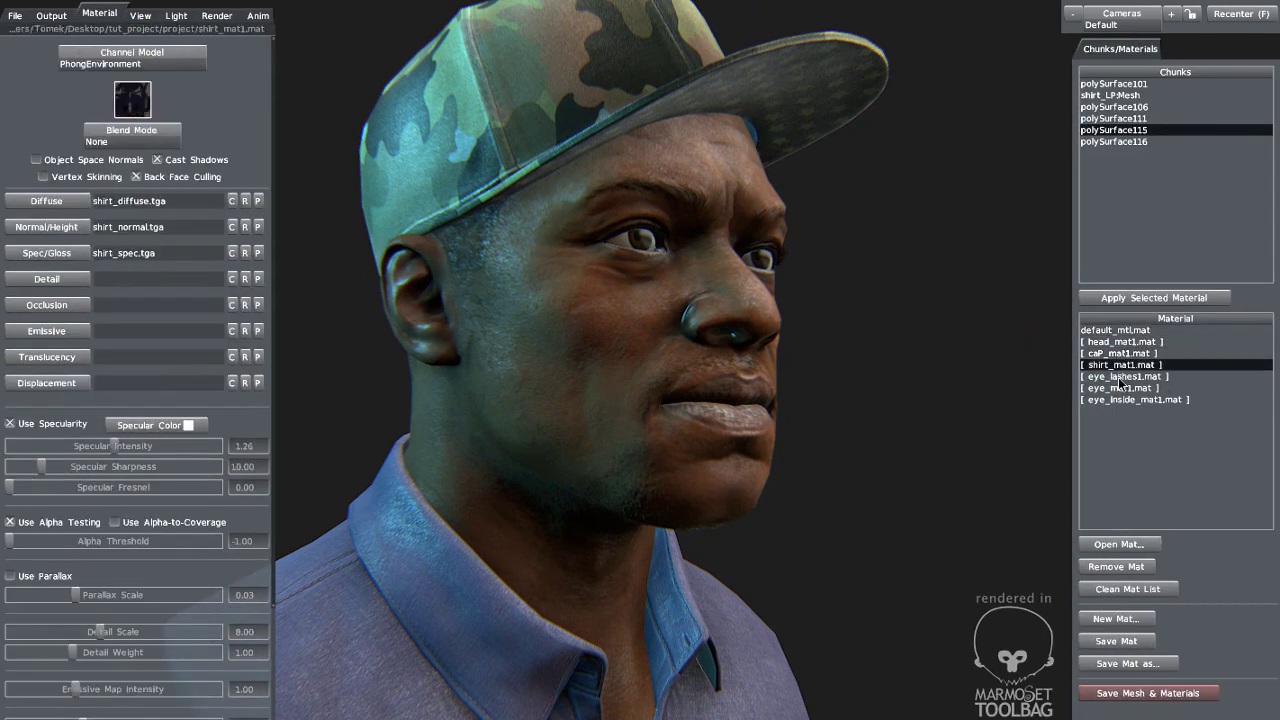
{"action": "left_click", "coordinate": [1125, 342]}
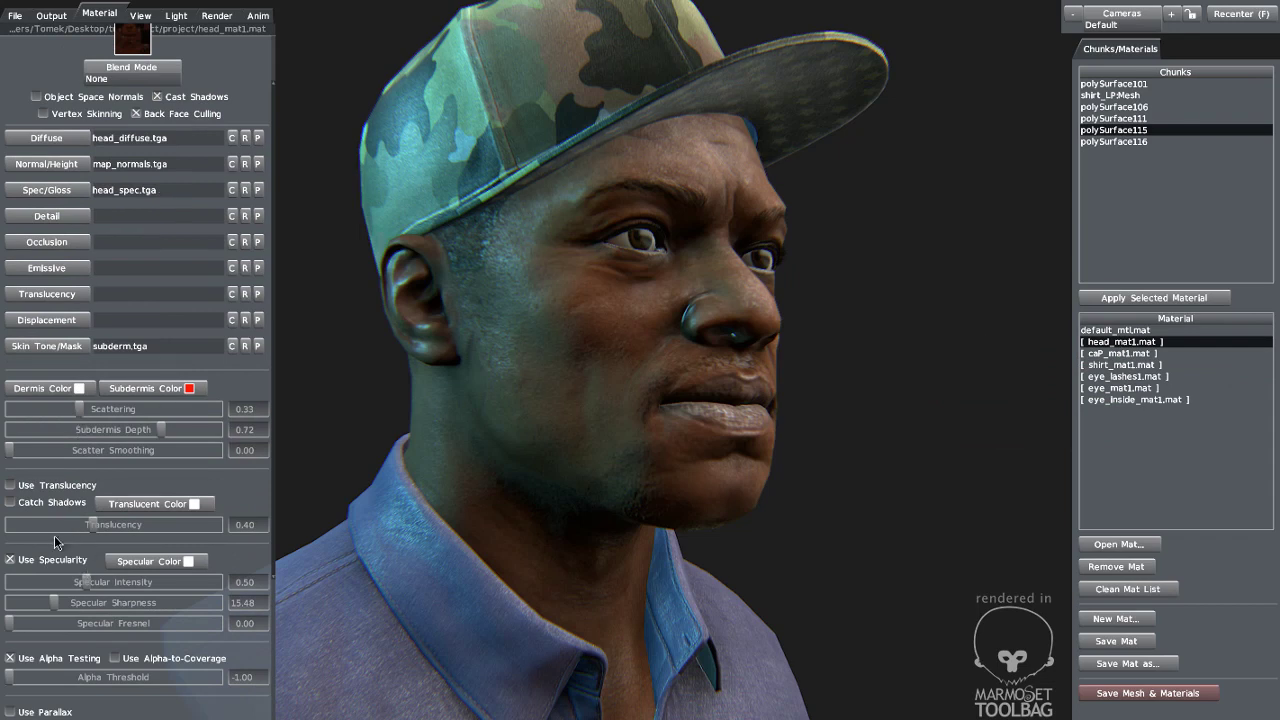
{"action": "scroll", "coordinate": [54, 535], "scroll_direction": "down", "scroll_amount": 2}
{"action": "left_click_drag", "start_coordinate": [86, 525], "coordinate": [72, 525]}
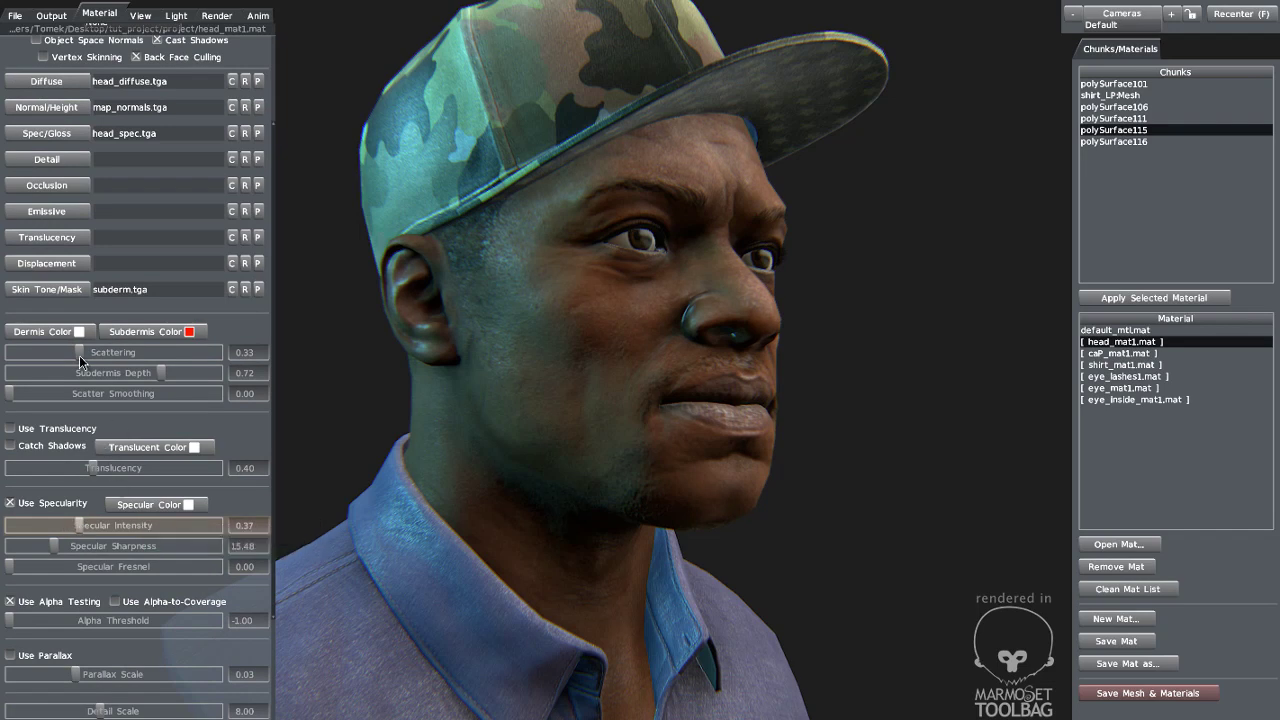
{"action": "mouse_move", "coordinate": [79, 353]}
{"action": "left_mouse_down"}
{"action": "mouse_move", "coordinate": [21, 352]}
{"action": "mouse_move", "coordinate": [135, 355]}
{"action": "mouse_move", "coordinate": [185, 374]}
{"action": "mouse_move", "coordinate": [119, 373]}
{"action": "left_mouse_up"}
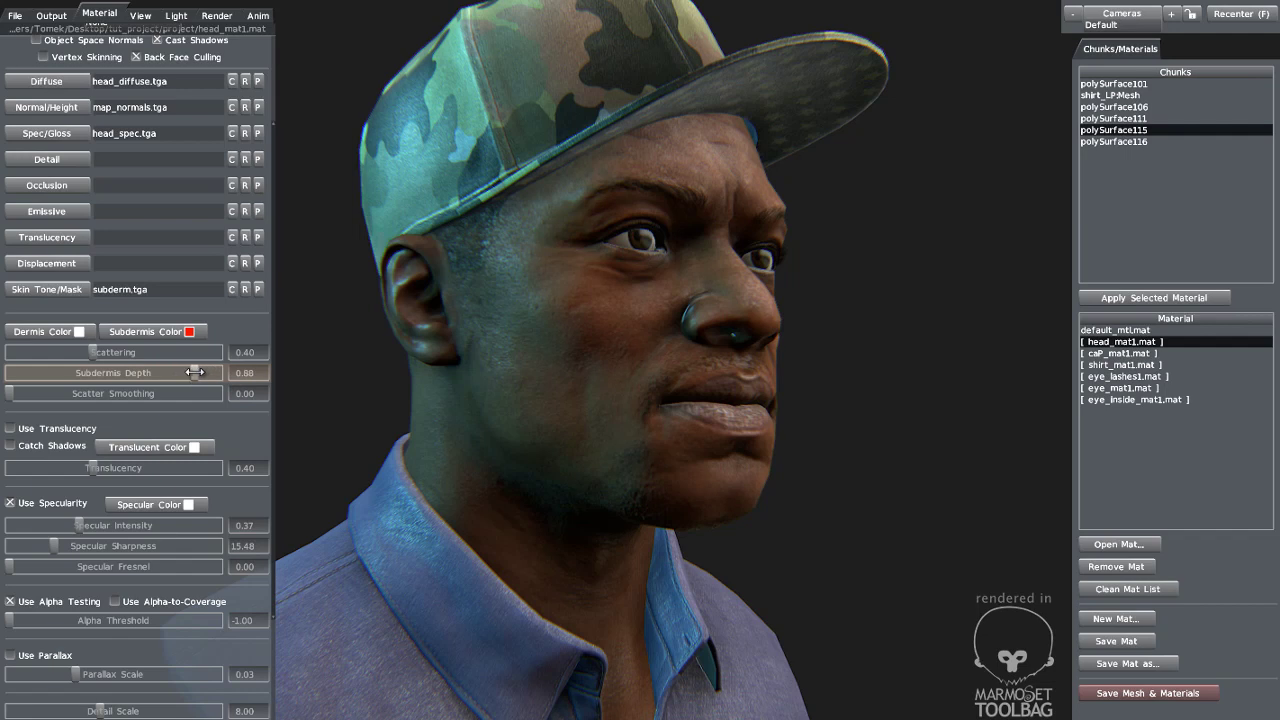
- Examine the adjusted skin from several angles, hiding the interface for an unobstructed close-up of the face
{"action": "left_click_drag", "start_coordinate": [725, 360], "coordinate": [615, 330]}
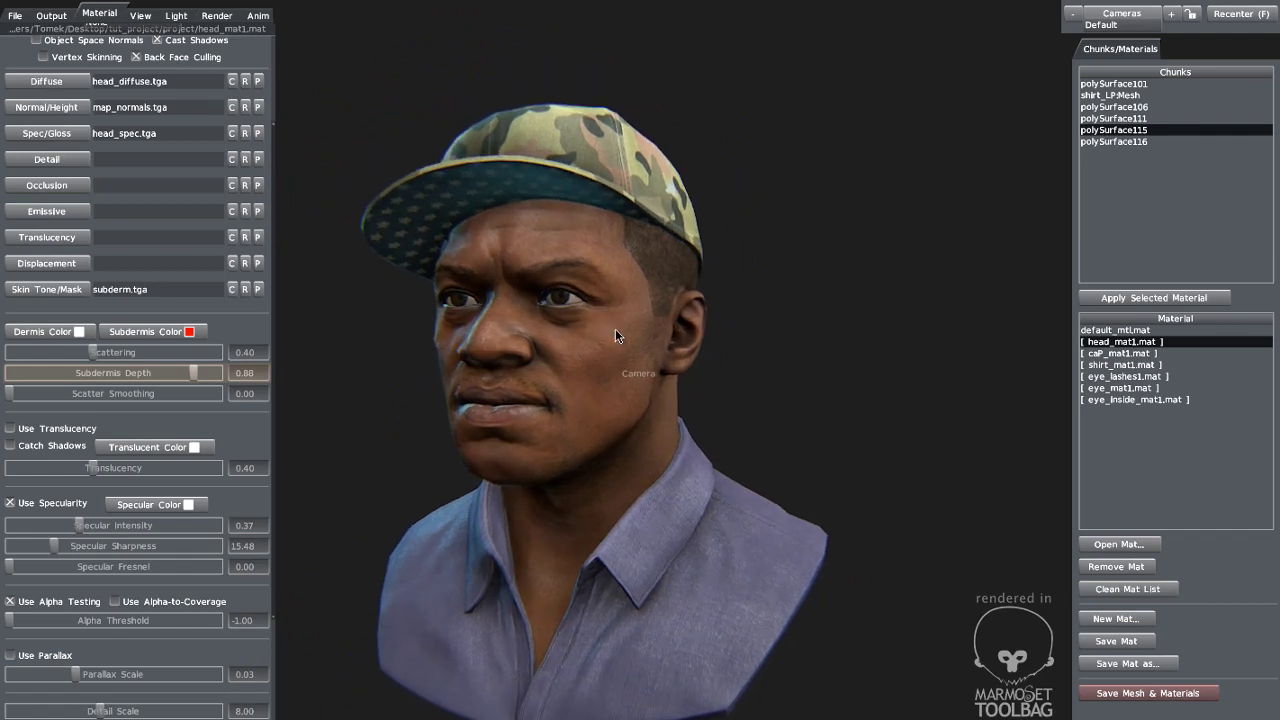
{"action": "right_click_drag", "start_coordinate": [617, 342], "coordinate": [677, 396]}
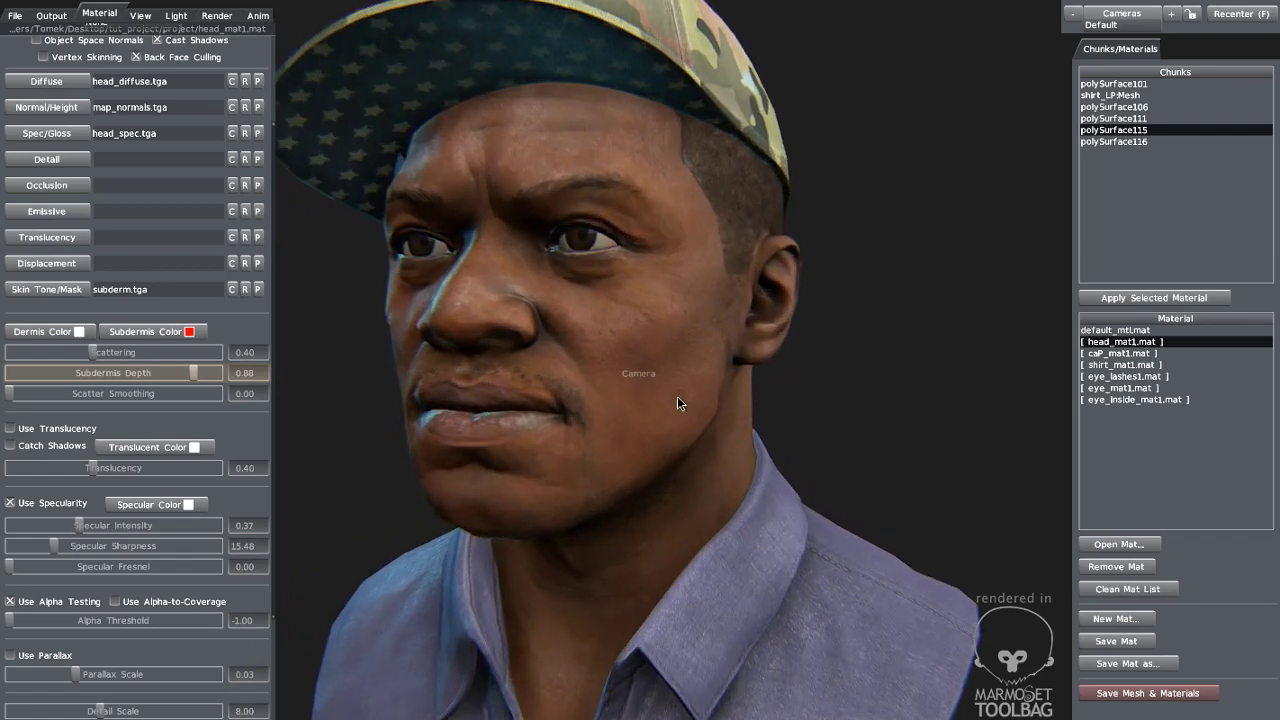
{"action": "left_click_drag", "start_coordinate": [677, 396], "coordinate": [743, 416]}
{"action": "right_click_drag", "start_coordinate": [738, 404], "coordinate": [683, 334]}
{"action": "middle_click_drag", "start_coordinate": [683, 334], "coordinate": [691, 314]}
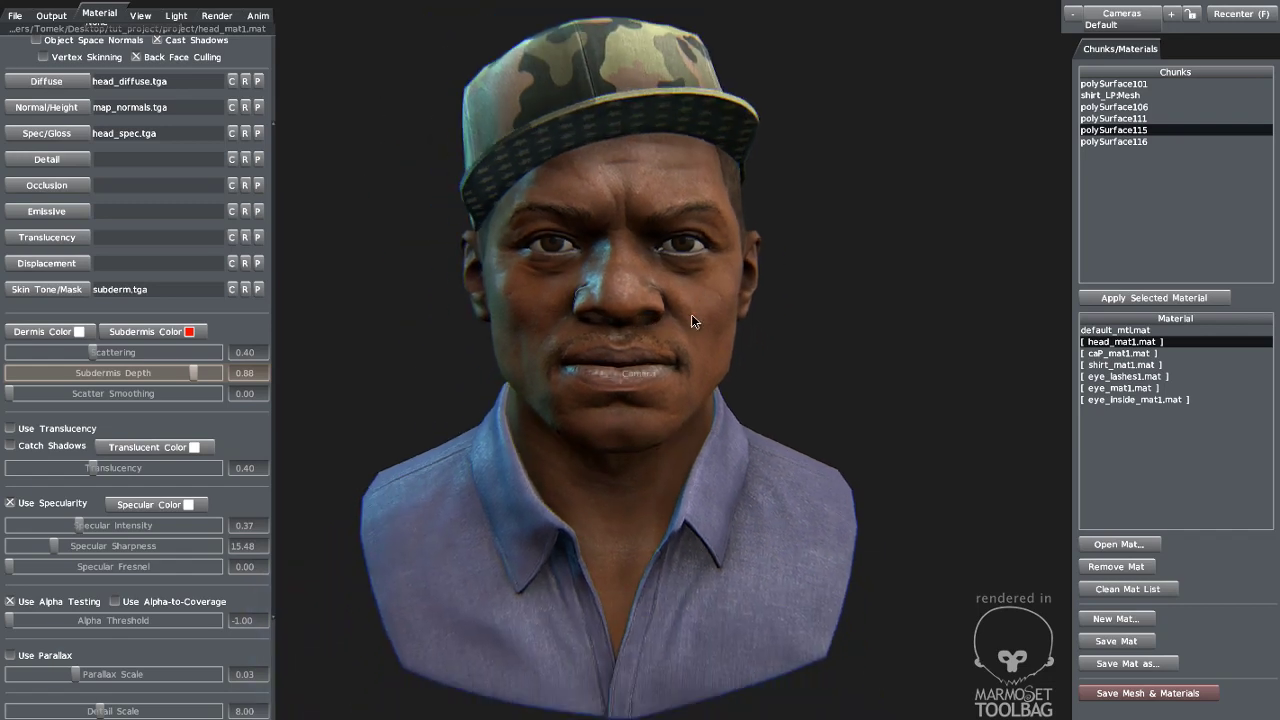
{"action": "right_click_drag", "start_coordinate": [691, 314], "coordinate": [666, 281]}
{"action": "left_click_drag", "start_coordinate": [664, 290], "coordinate": [399, 350]}
{"action": "key", "text": "Tab"}
{"action": "right_click_drag", "start_coordinate": [399, 350], "coordinate": [533, 420]}
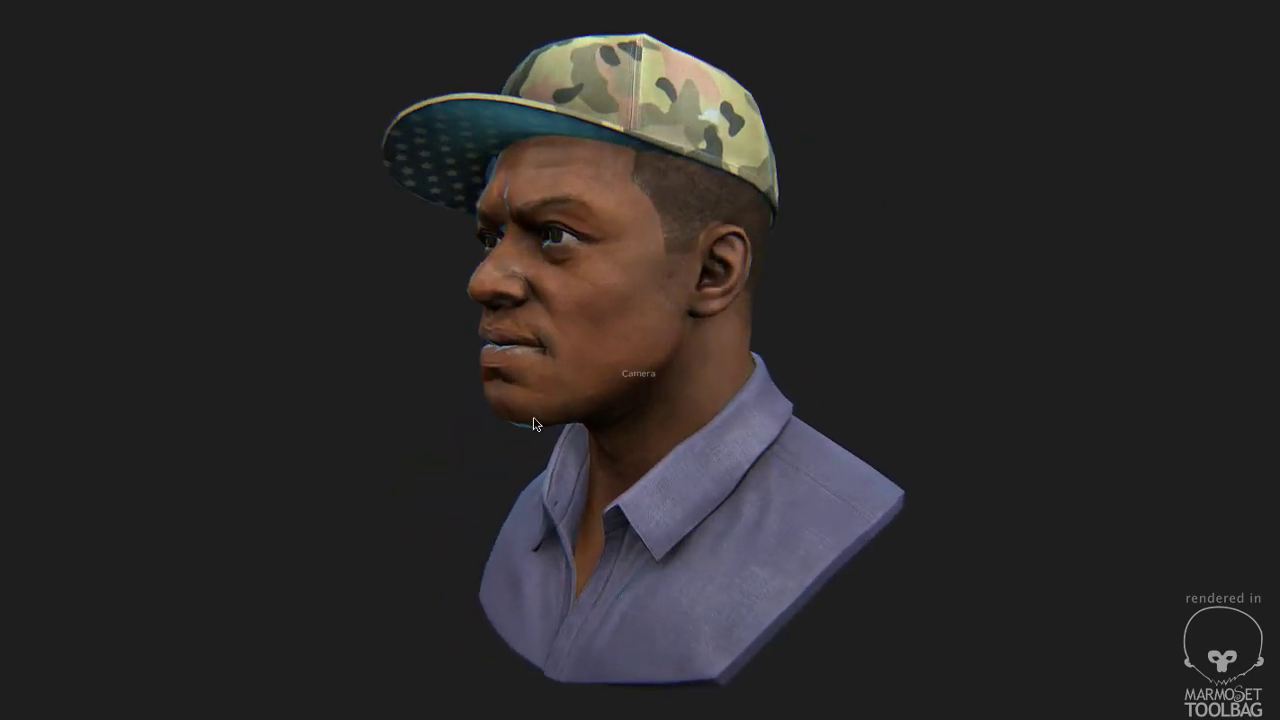
{"action": "middle_click_drag", "start_coordinate": [556, 369], "coordinate": [573, 405]}
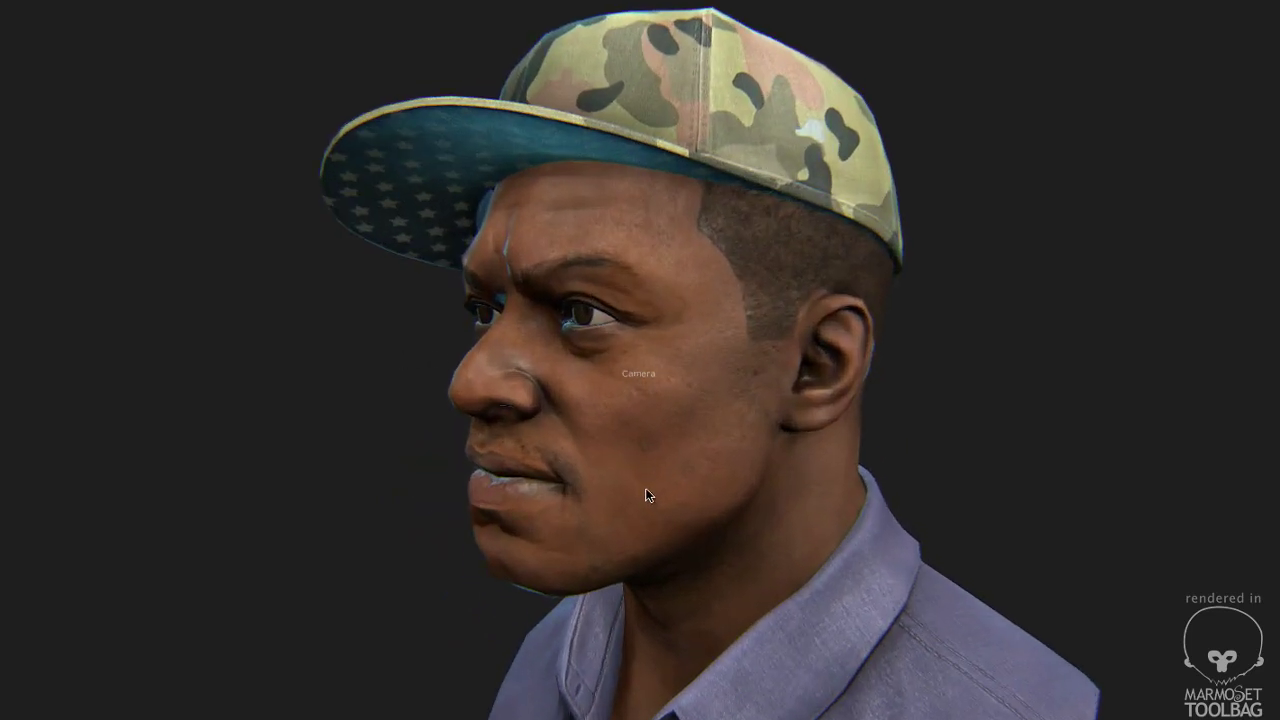
- Examine the bust's lighting and skin from both sides, at full-bust distance and from the front
{"action": "left_click_drag", "start_coordinate": [646, 489], "coordinate": [826, 446]}
{"action": "right_click_drag", "start_coordinate": [852, 476], "coordinate": [994, 586]}
{"action": "left_click_drag", "start_coordinate": [868, 413], "coordinate": [1000, 468]}
{"action": "right_click_drag", "start_coordinate": [1000, 468], "coordinate": [652, 318]}
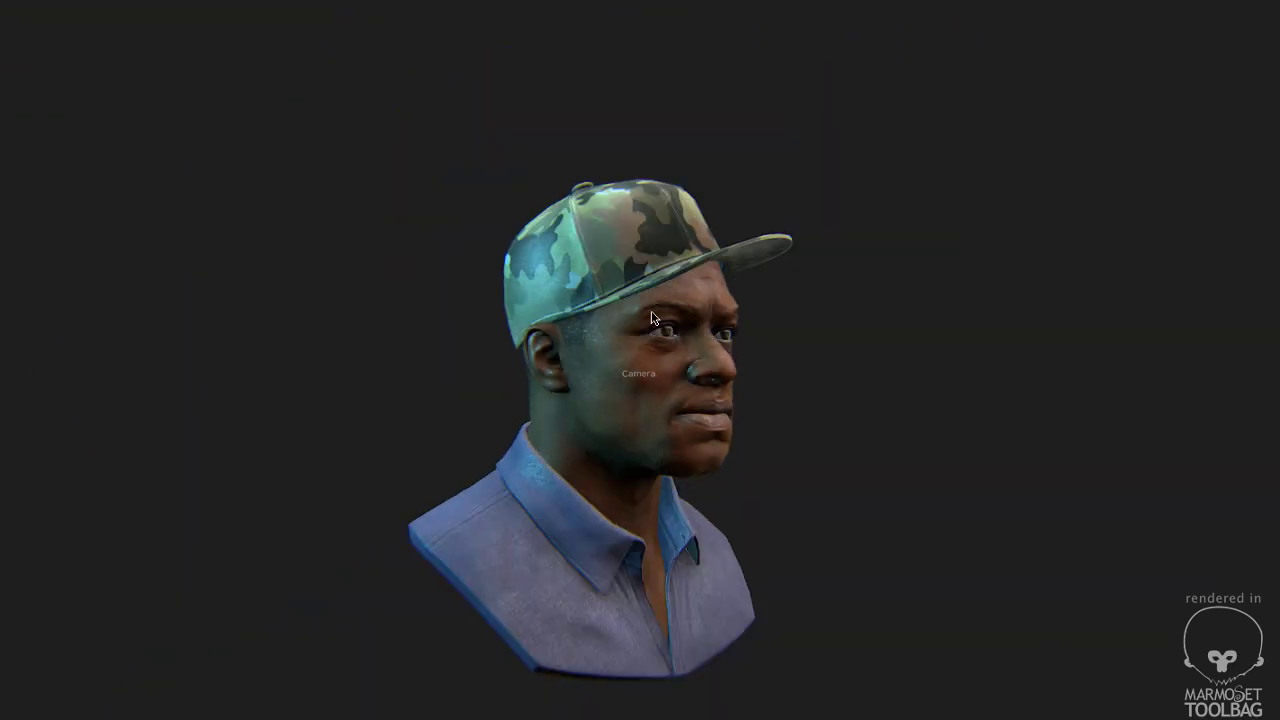
{"action": "left_click_drag", "start_coordinate": [652, 318], "coordinate": [1074, 363]}
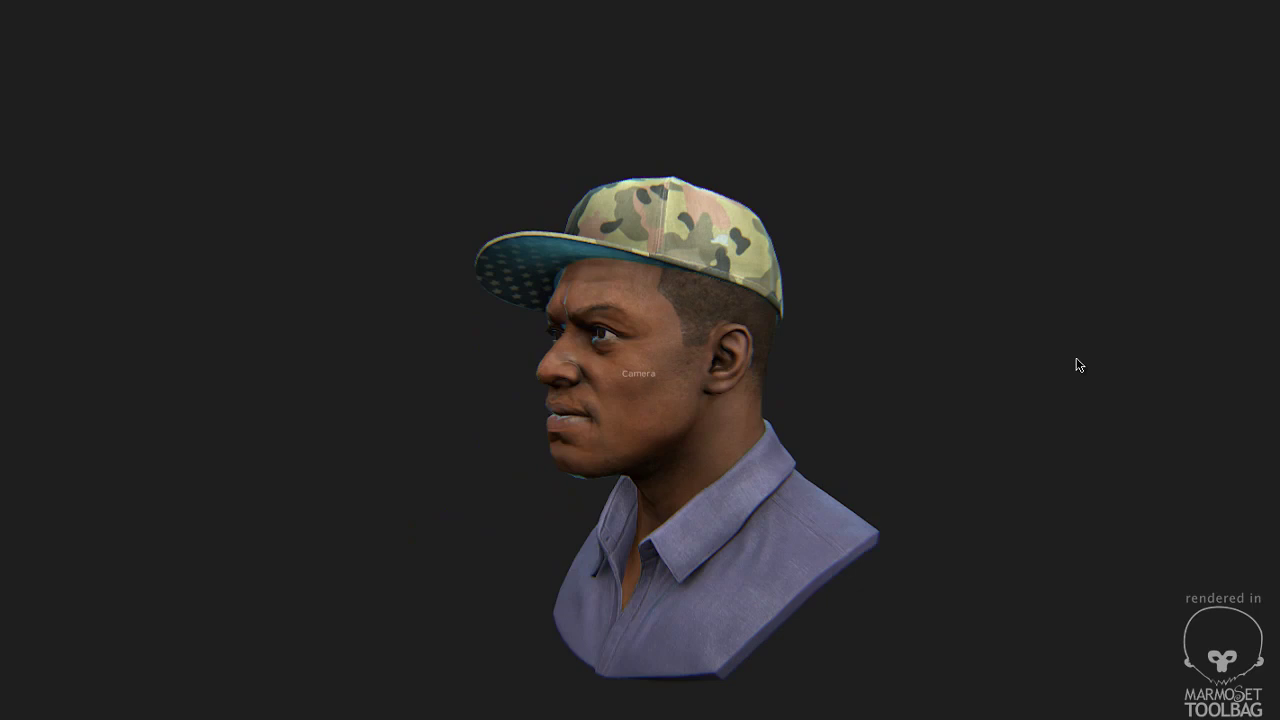
{"action": "middle_click_drag", "start_coordinate": [894, 346], "coordinate": [892, 348]}
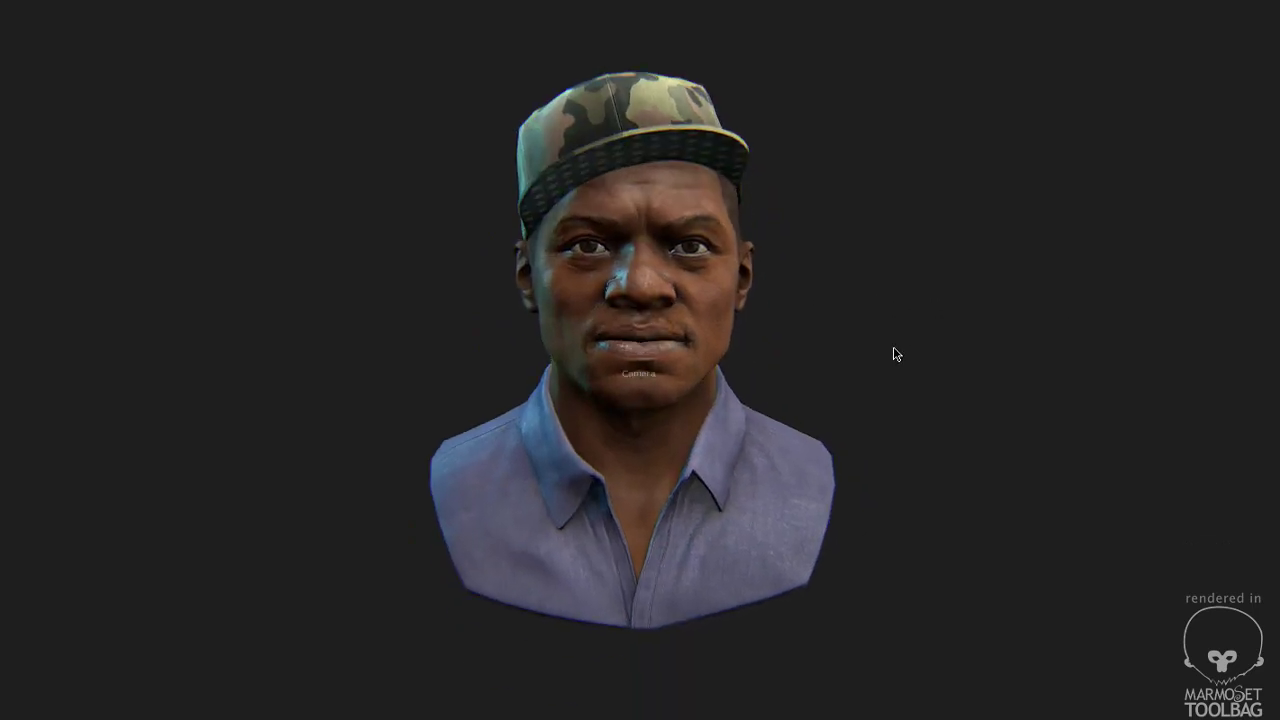
{"action": "left_click_drag", "start_coordinate": [892, 348], "coordinate": [878, 333]}
{"action": "right_click_drag", "start_coordinate": [878, 333], "coordinate": [893, 356]}
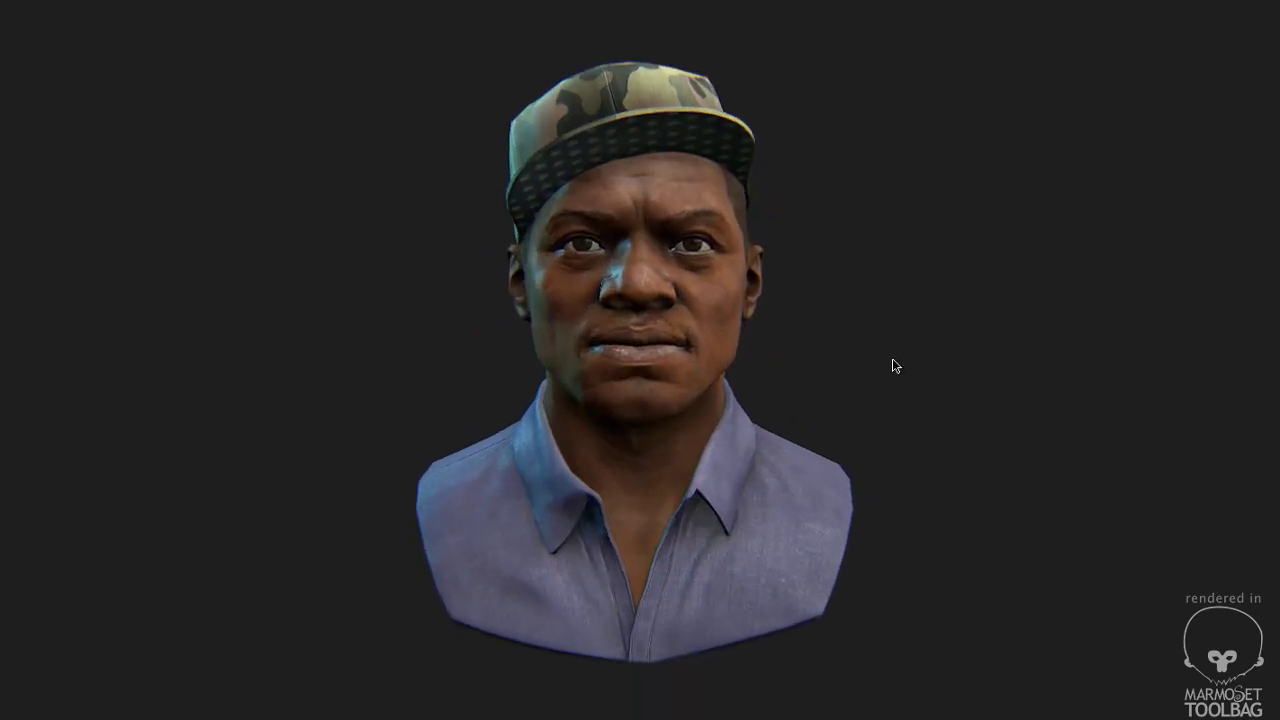
- Bring back the interface and enable Depth of Field for the camera, framing the bust from the front with the face in focus
{"action": "key", "text": "Tab"}
{"action": "left_click", "coordinate": [218, 13]}
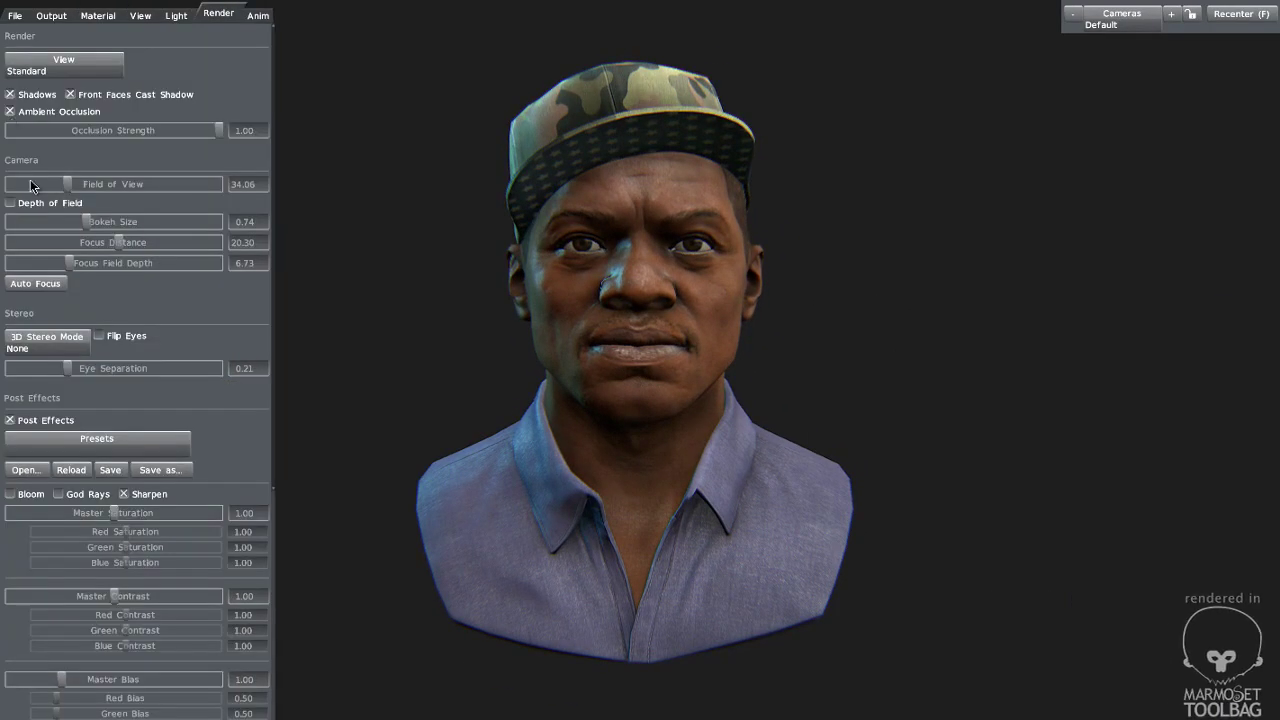
{"action": "left_click", "coordinate": [12, 205]}
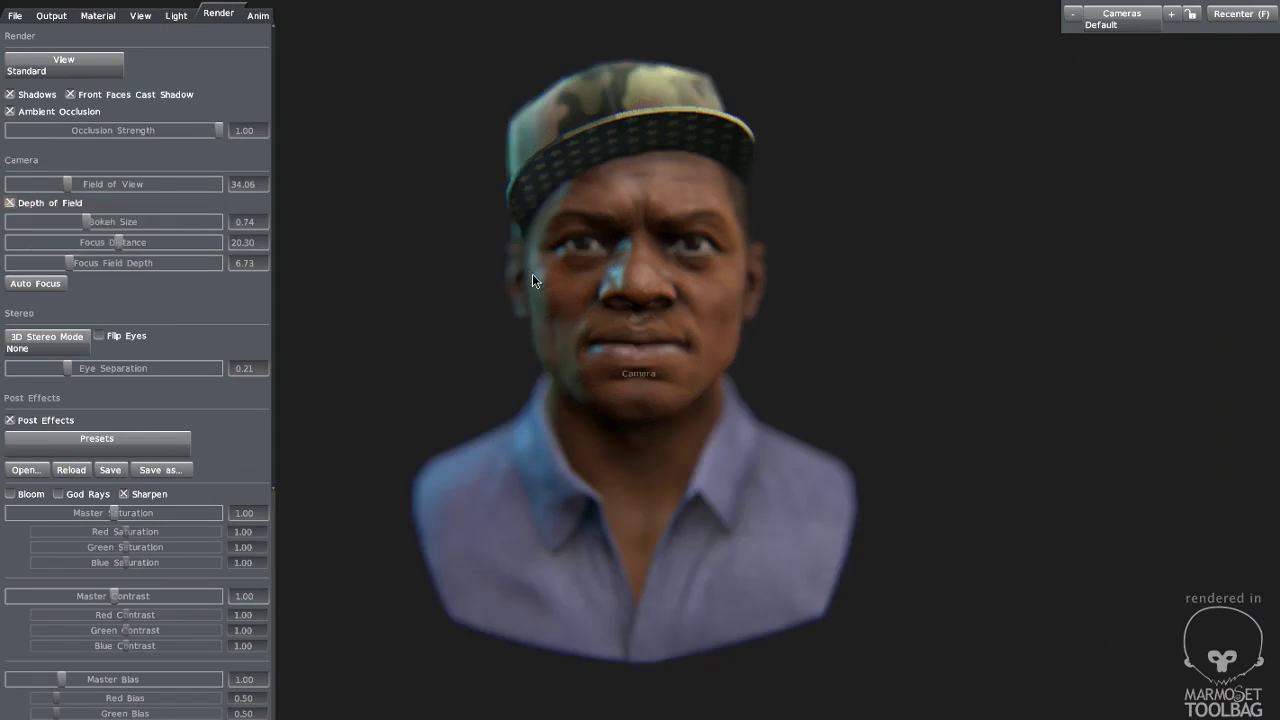
{"action": "right_click_drag", "start_coordinate": [532, 274], "coordinate": [553, 298]}
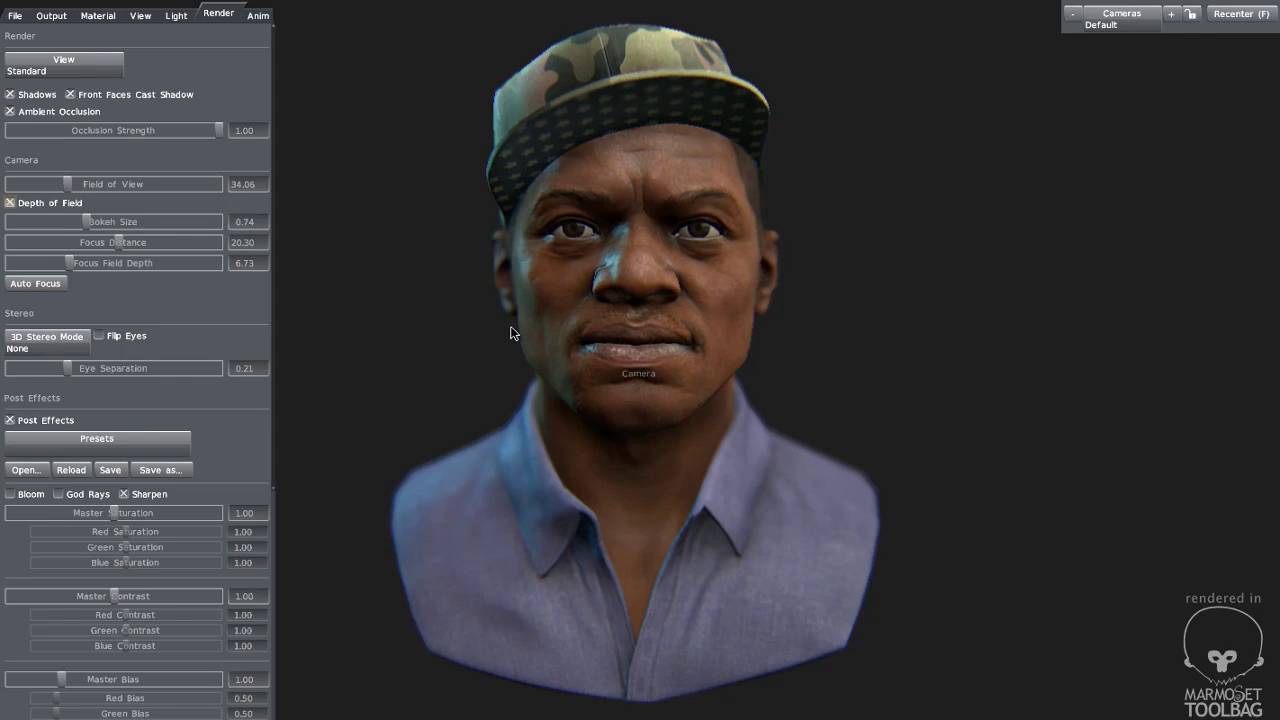
- Enable Bloom and set Chromatic Aberration to 0.46, checking the bust in a three-quarter view with the interface hidden
{"action": "scroll", "coordinate": [196, 371], "scroll_direction": "down", "scroll_amount": 5}
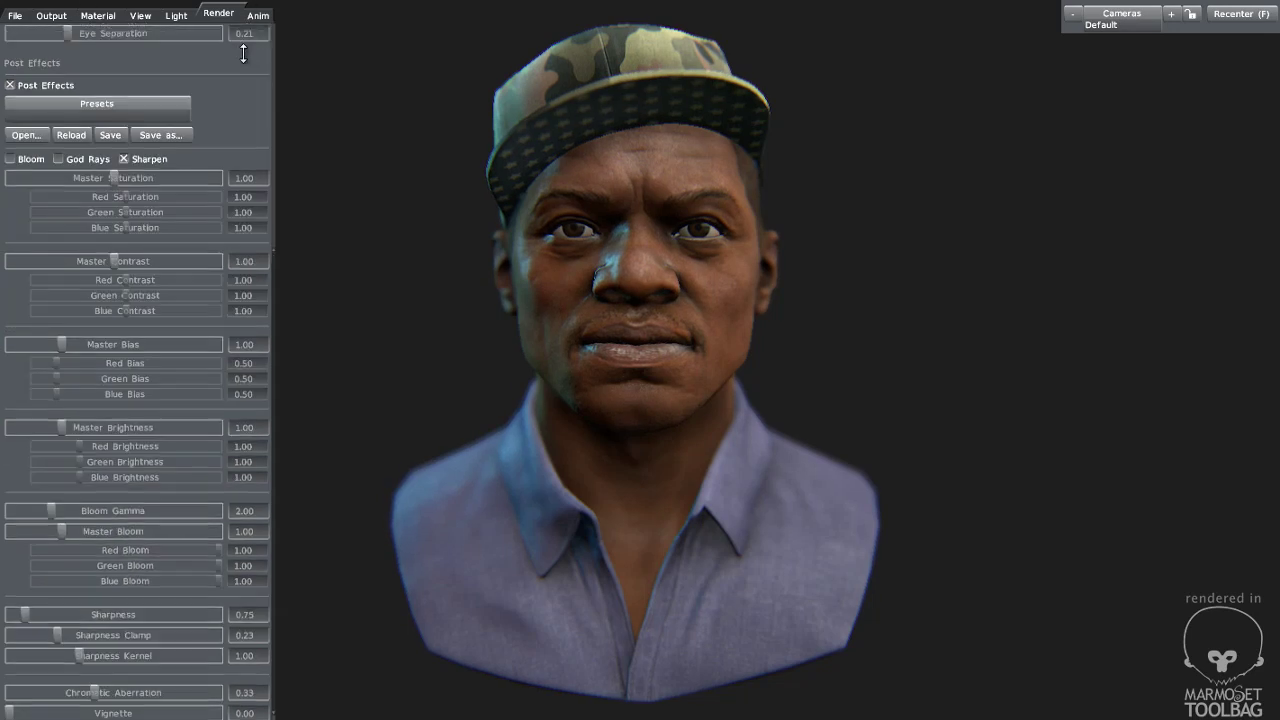
{"action": "left_click", "coordinate": [11, 209]}
{"action": "scroll", "coordinate": [137, 400], "scroll_direction": "down", "scroll_amount": 1}
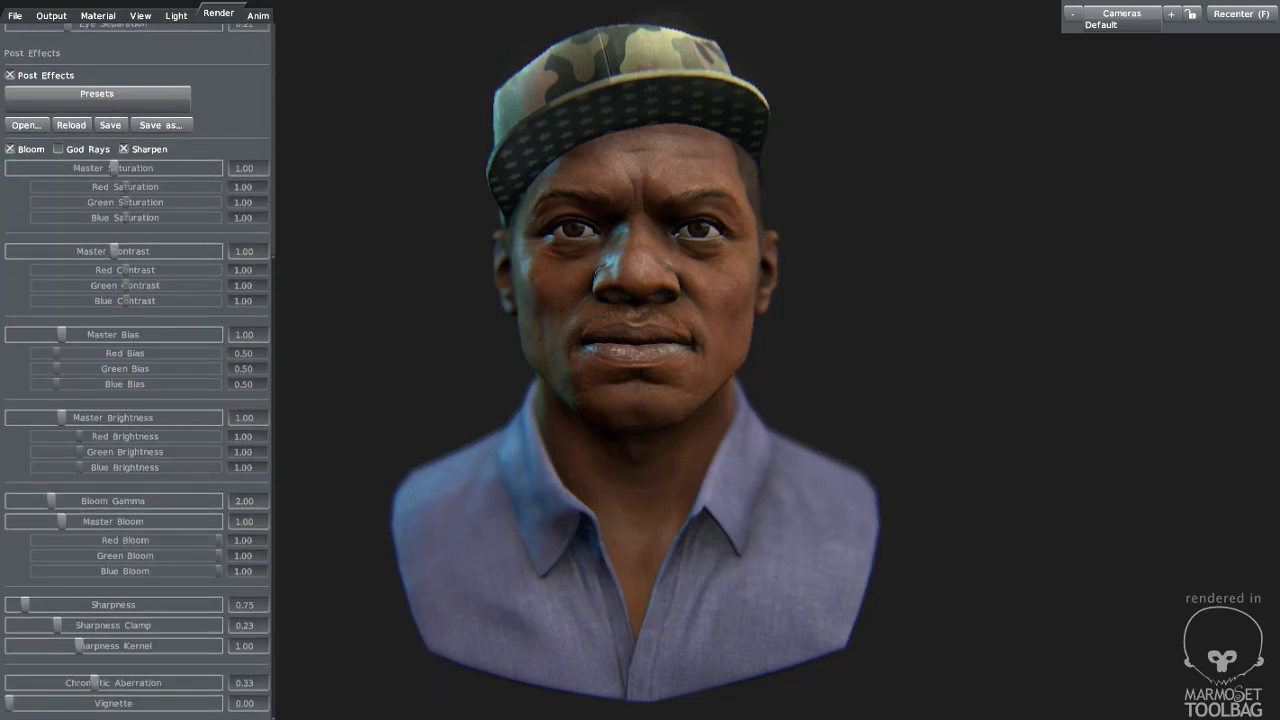
{"action": "mouse_move", "coordinate": [97, 684]}
{"action": "left_mouse_down"}
{"action": "mouse_move", "coordinate": [128, 688]}
{"action": "mouse_move", "coordinate": [108, 686]}
{"action": "left_mouse_up"}
{"action": "left_click_drag", "start_coordinate": [783, 365], "coordinate": [851, 369]}
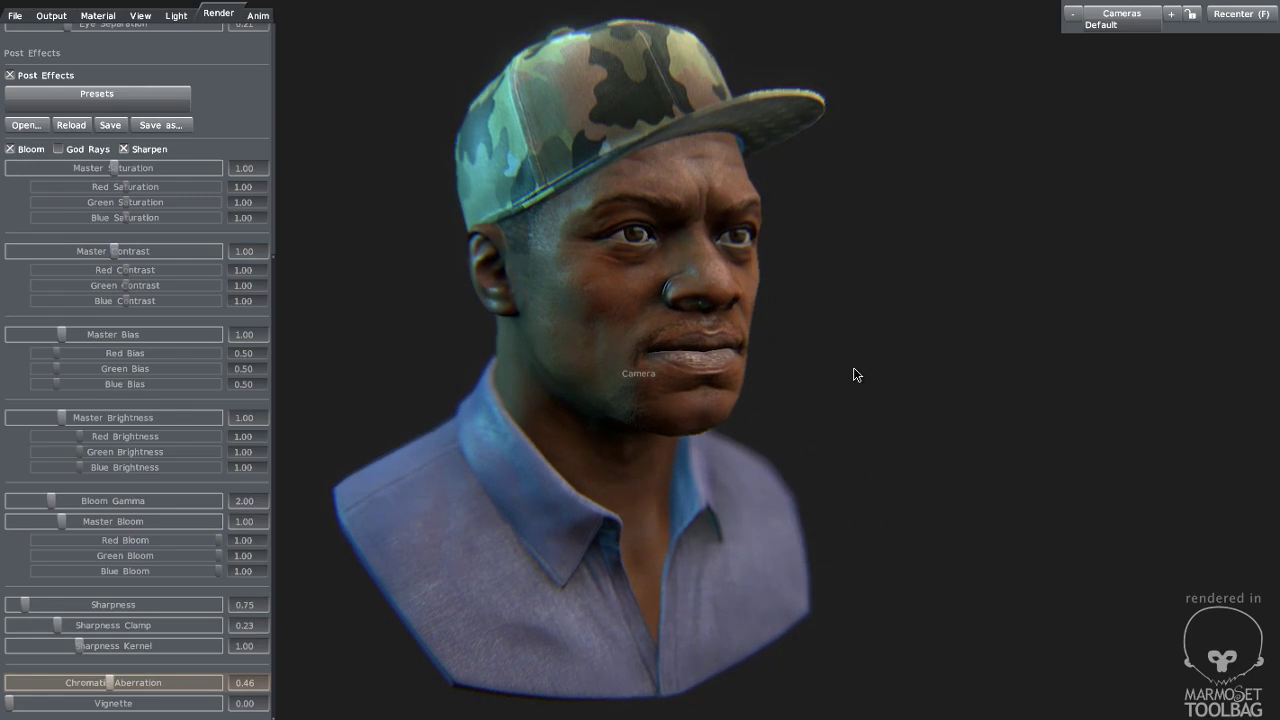
{"action": "left_click_drag", "start_coordinate": [855, 367], "coordinate": [829, 379]}
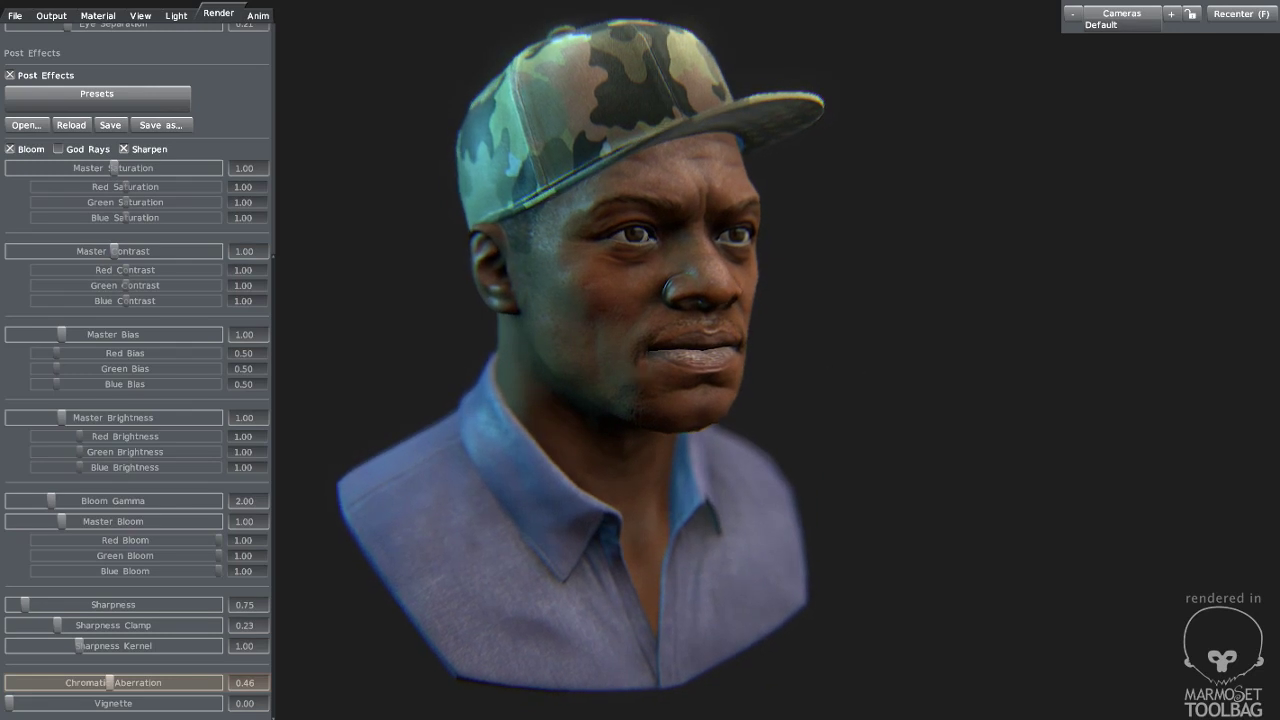
{"action": "key", "text": "Tab"}
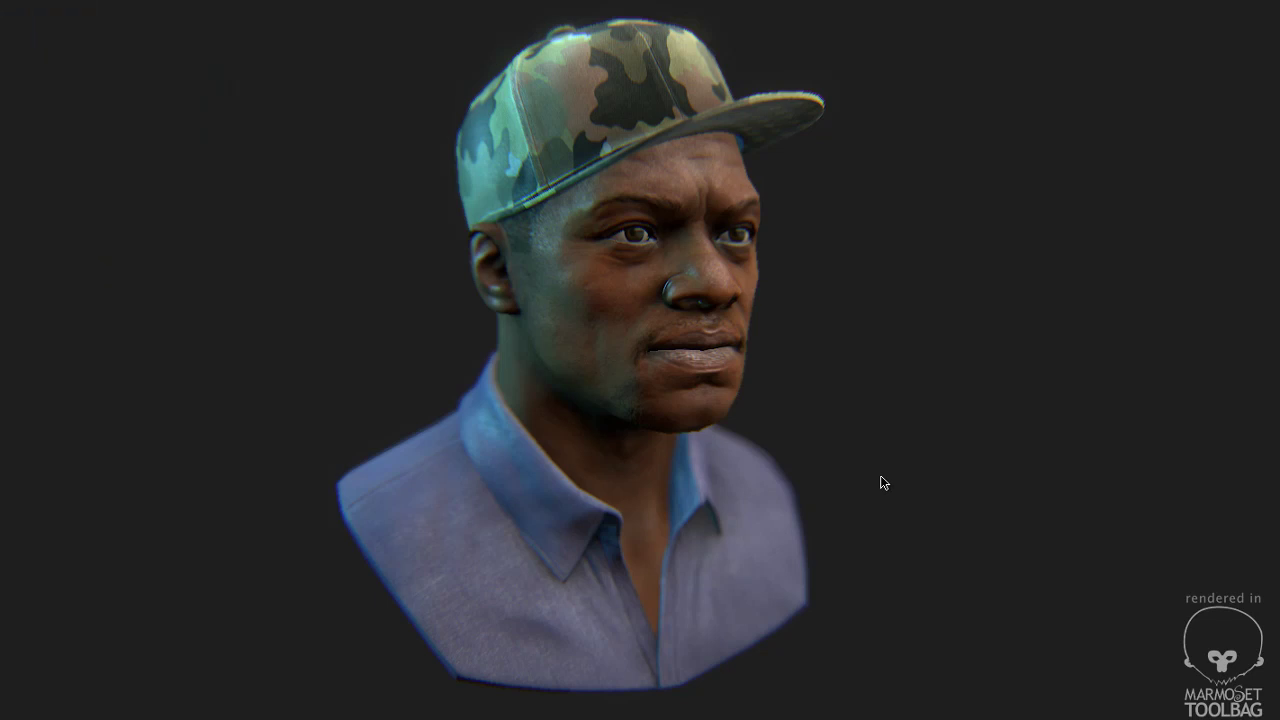